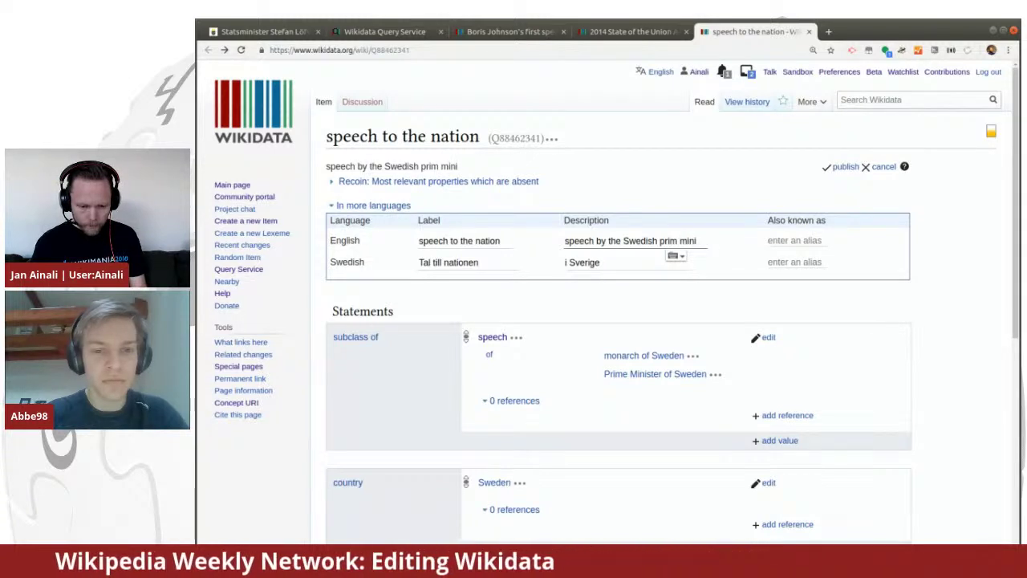
Complete the item's English description as "speech by the Swedish prime minister"
{"action": "key", "text": "BackSpace"}
{"action": "key", "text": "BackSpace"}
{"action": "key", "text": "BackSpace"}
{"action": "key", "text": "BackSpace"}
{"action": "key", "text": "BackSpace"}
{"action": "type", "text": "e minister"}
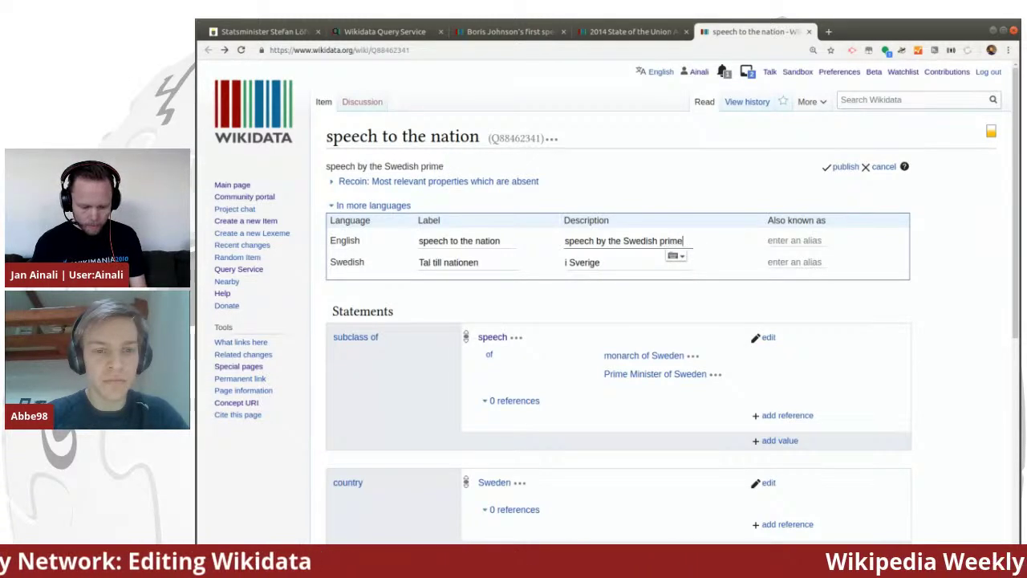
Capitalize both words of "Prime Minister" in the English description
{"action": "key", "text": "ctrl+Left"}
{"action": "key", "text": "ctrl+Left"}
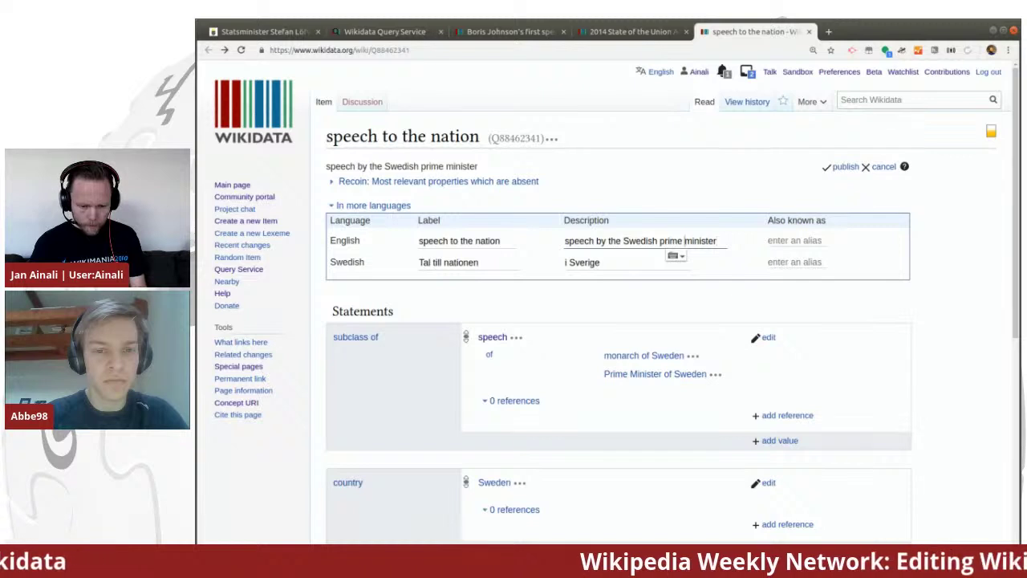
{"action": "key", "text": "BackSpace"}
{"action": "type", "text": "P"}
{"action": "key", "text": "End"}
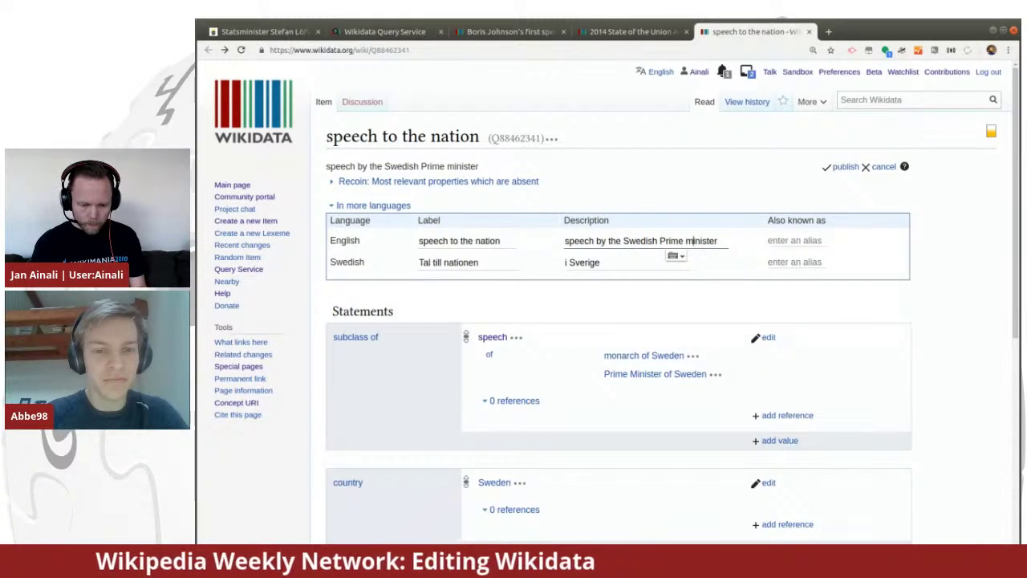
{"action": "key", "text": "BackSpace"}
{"action": "type", "text": "M"}
Make the first letter of the Swedish label lowercase so it reads "tal till nationen"
{"action": "left_click", "coordinate": [428, 262]}
{"action": "key", "text": "BackSpace"}
{"action": "type", "text": "t"}
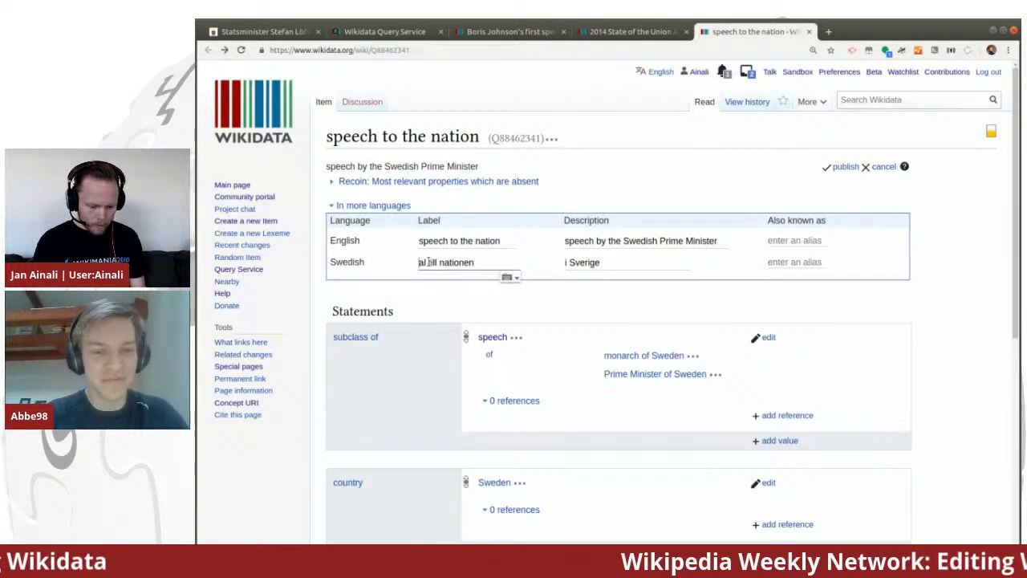
Change the Swedish description to "tal av Sveriges statsminister" and publish the label and description edits
{"action": "left_click", "coordinate": [612, 260]}
{"action": "key", "text": "ctrl+shift+Left"}
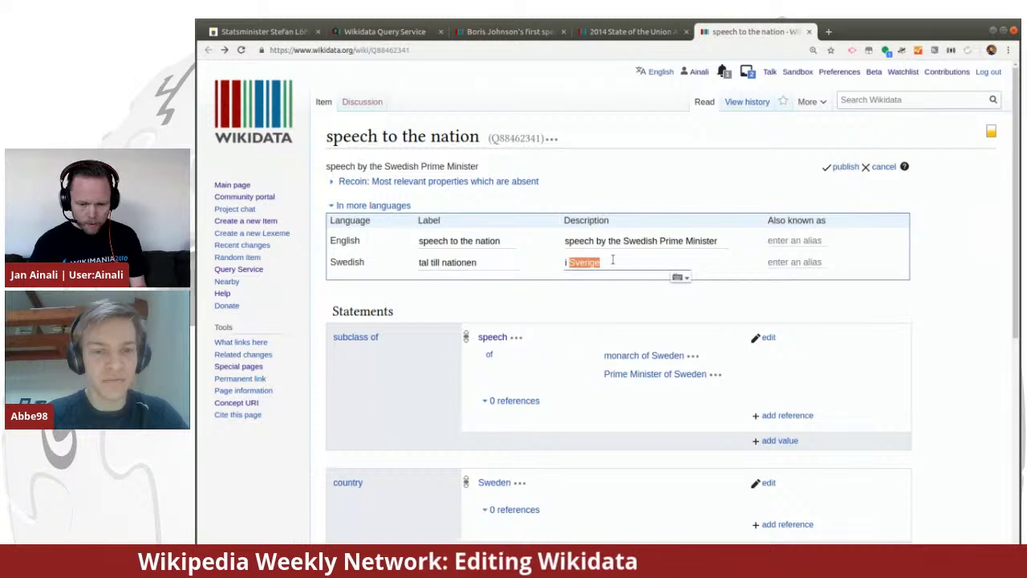
{"action": "key", "text": "Home"}
{"action": "type", "text": "tal av S"}
{"action": "key", "text": "BackSpace"}
{"action": "key", "text": "BackSpace"}
{"action": "type", "text": "s statsmn"}
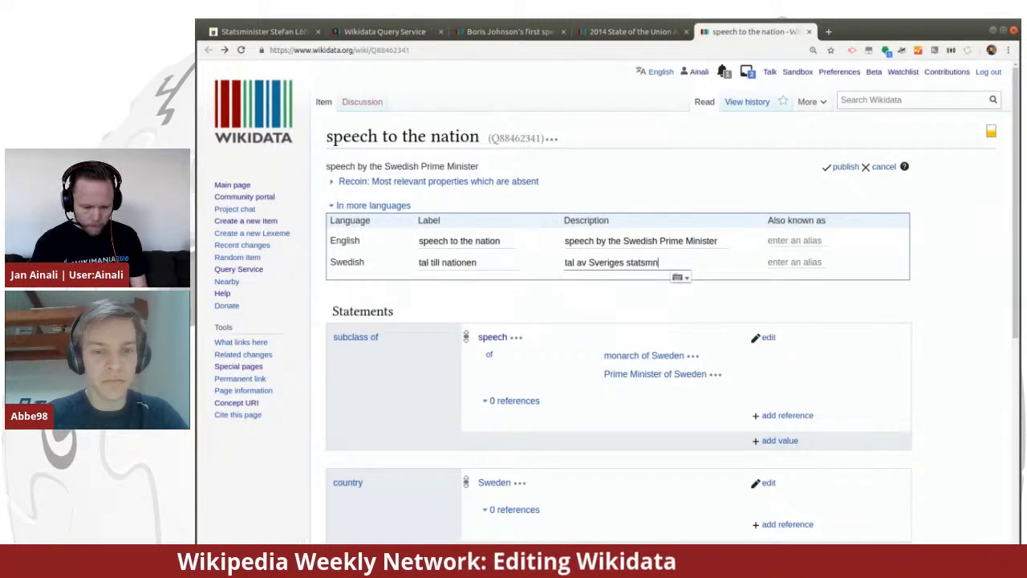
{"action": "key", "text": "BackSpace"}
{"action": "type", "text": "inister"}
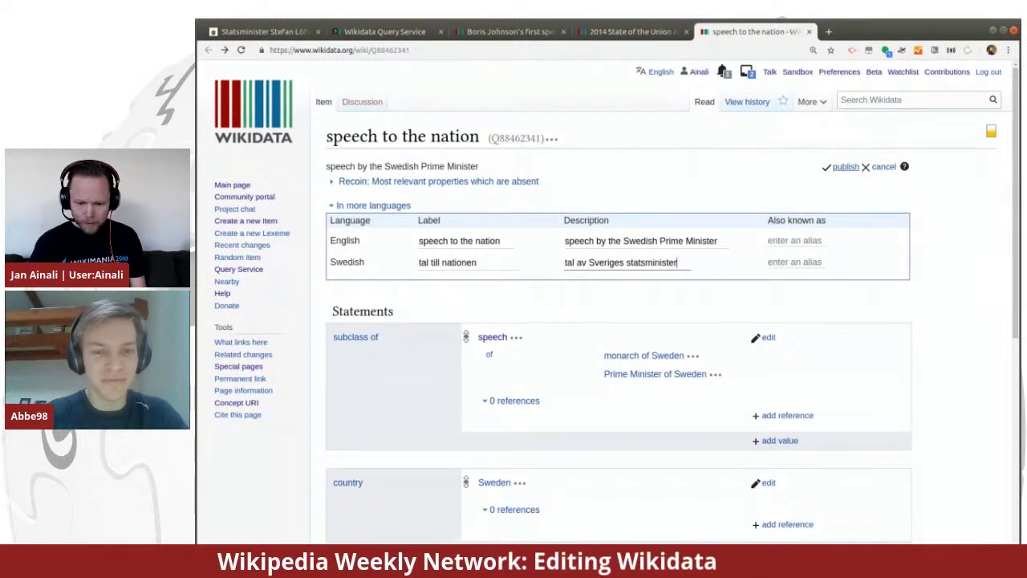
{"action": "left_click", "coordinate": [840, 170]}
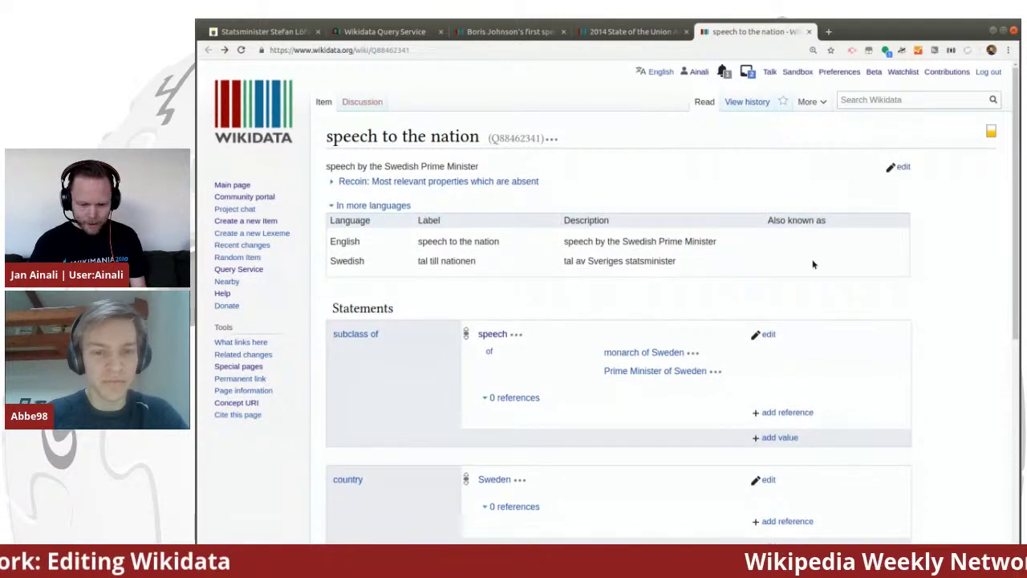
Open the form for creating a new item in a separate tab and set its language to Swedish (sv)
{"action": "scroll", "coordinate": [813, 263], "scroll_direction": "down", "scroll_amount": 4}
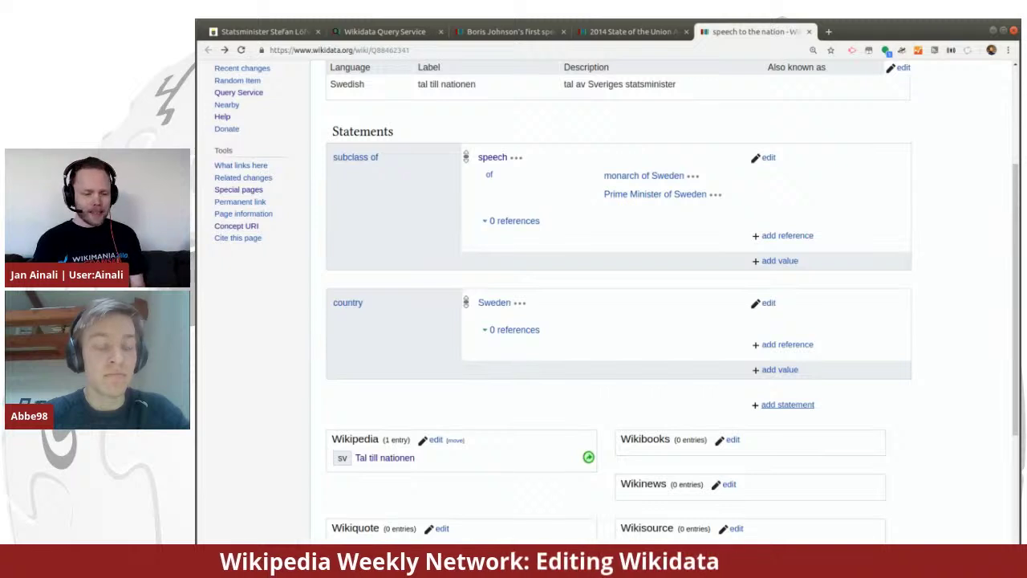
{"action": "scroll", "coordinate": [650, 366], "scroll_direction": "up", "scroll_amount": 1}
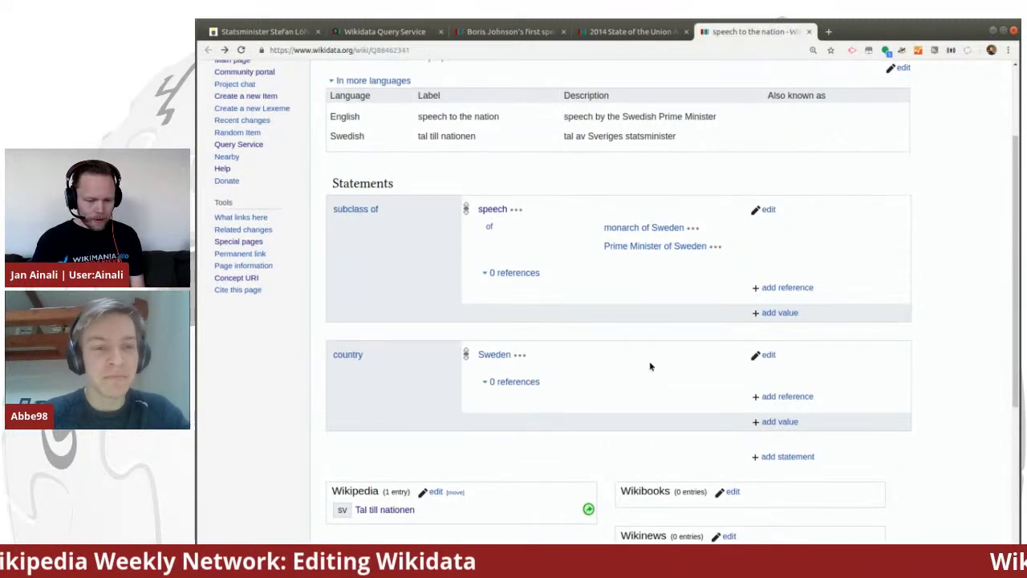
{"action": "scroll", "coordinate": [650, 366], "scroll_direction": "up", "scroll_amount": 2}
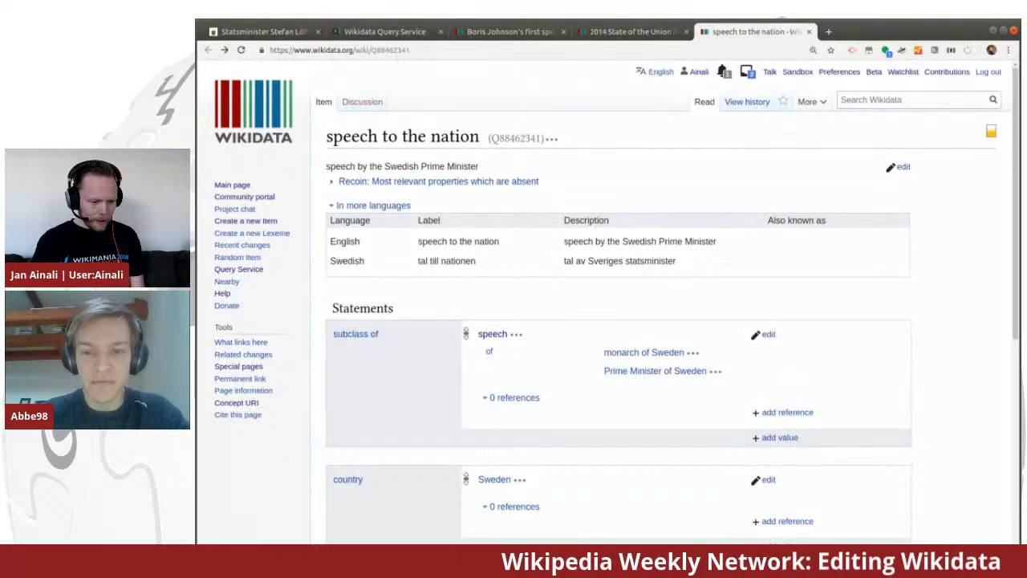
{"action": "left_click", "coordinate": [264, 222], "text": "ctrl+shift"}
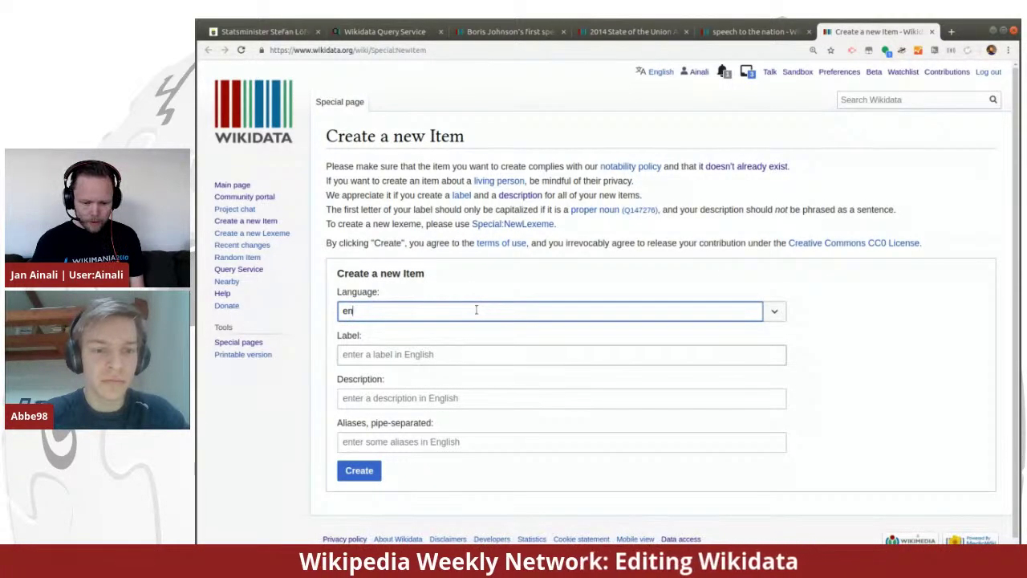
{"action": "left_click", "coordinate": [775, 316]}
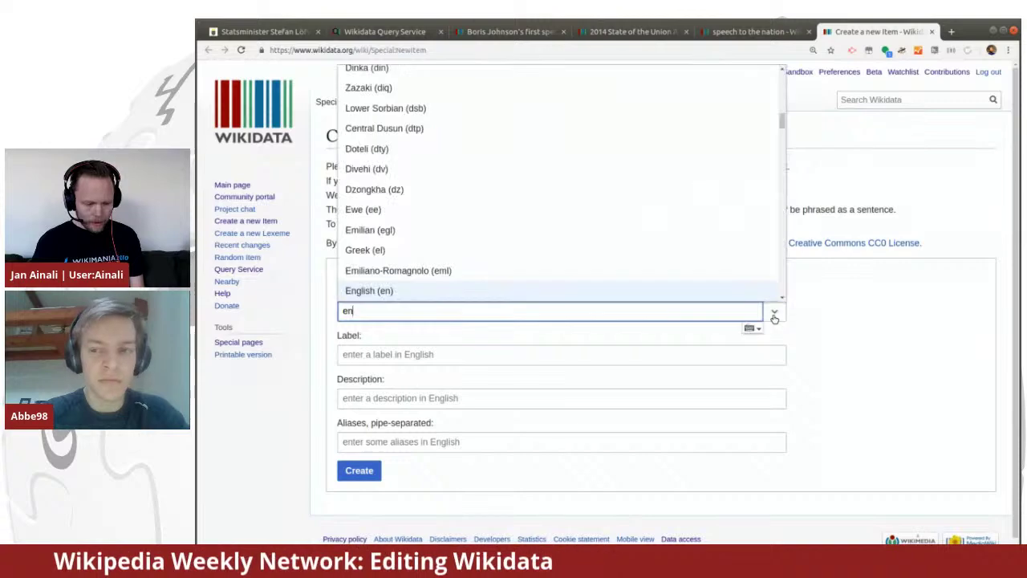
{"action": "type", "text": "sv"}
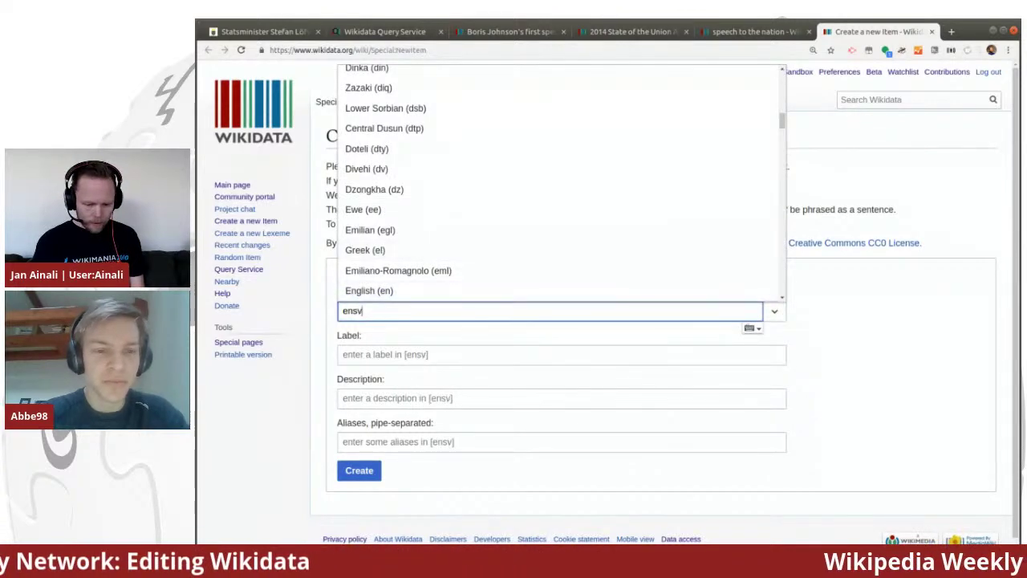
{"action": "key", "text": "BackSpace"}
{"action": "key", "text": "BackSpace"}
{"action": "key", "text": "BackSpace"}
{"action": "key", "text": "BackSpace"}
{"action": "type", "text": "sv"}
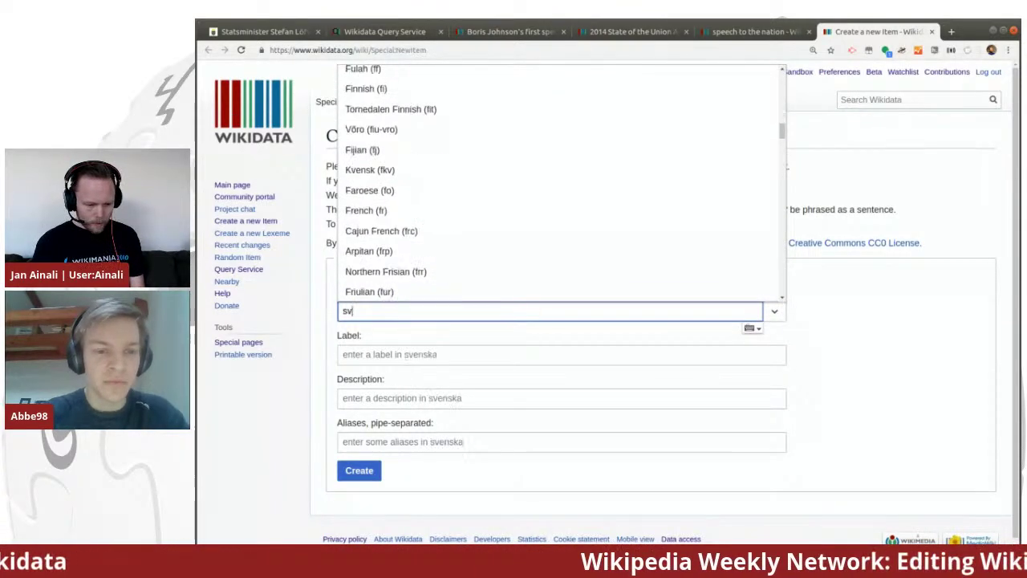
{"action": "left_click", "coordinate": [494, 297]}
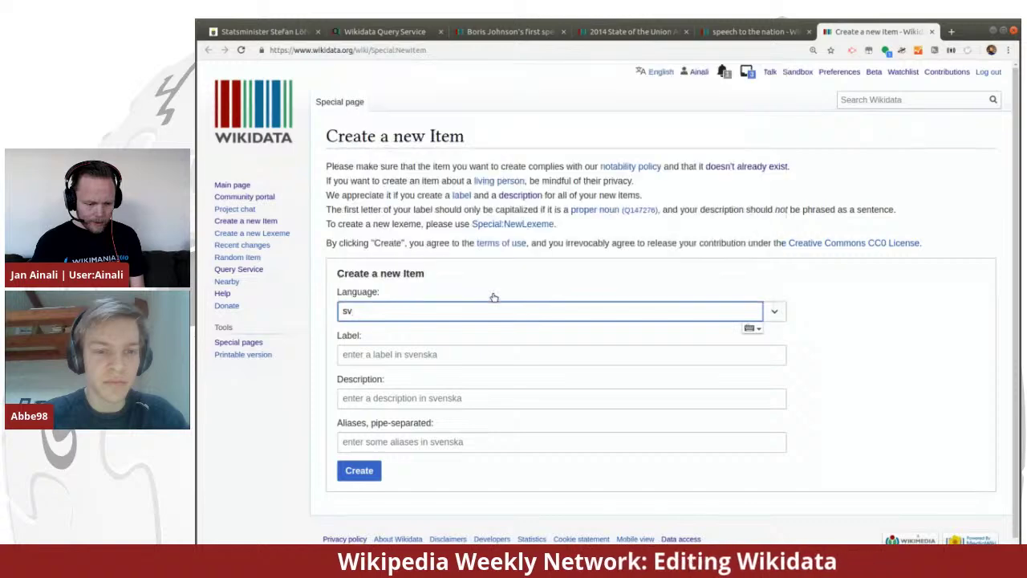
Fill the new item's label with the headline "Statsminister Stefan Löfvens tal till nationen" taken from the regeringen.se speech page
{"action": "left_click", "coordinate": [421, 354]}
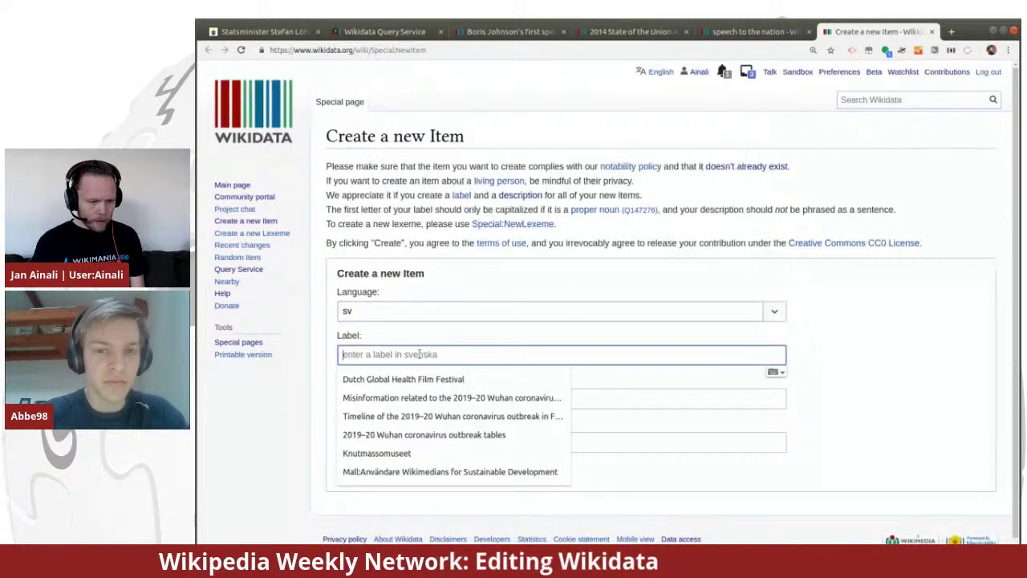
{"action": "left_click", "coordinate": [281, 33]}
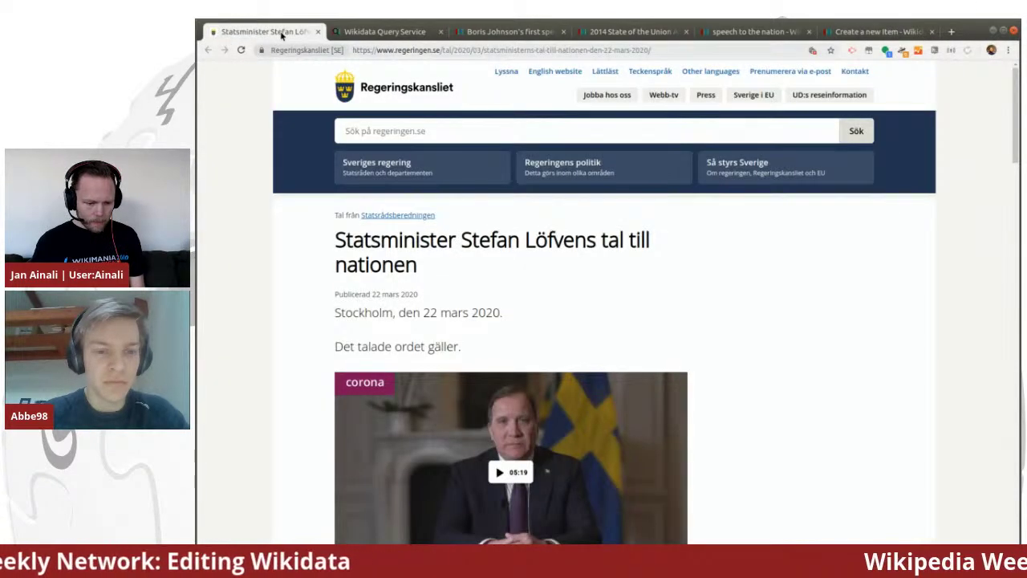
{"action": "triple_click", "coordinate": [417, 266]}
{"action": "left_click_drag", "start_coordinate": [418, 264], "coordinate": [433, 354]}
Enter the Swedish description "tal till nationen under Coronavirusutbrottet" and create the item
{"action": "left_click", "coordinate": [433, 399]}
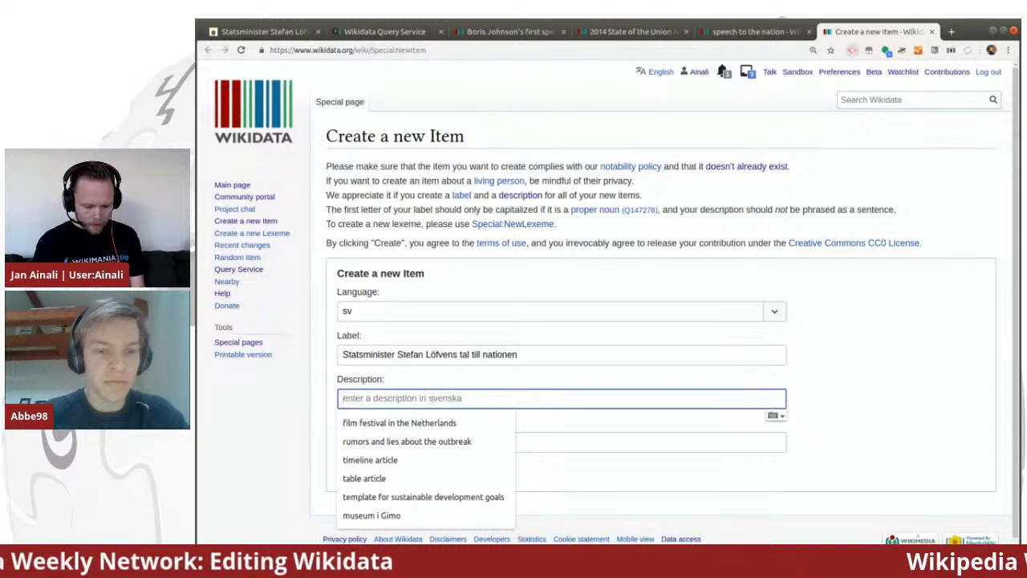
{"action": "type", "text": "ta"}
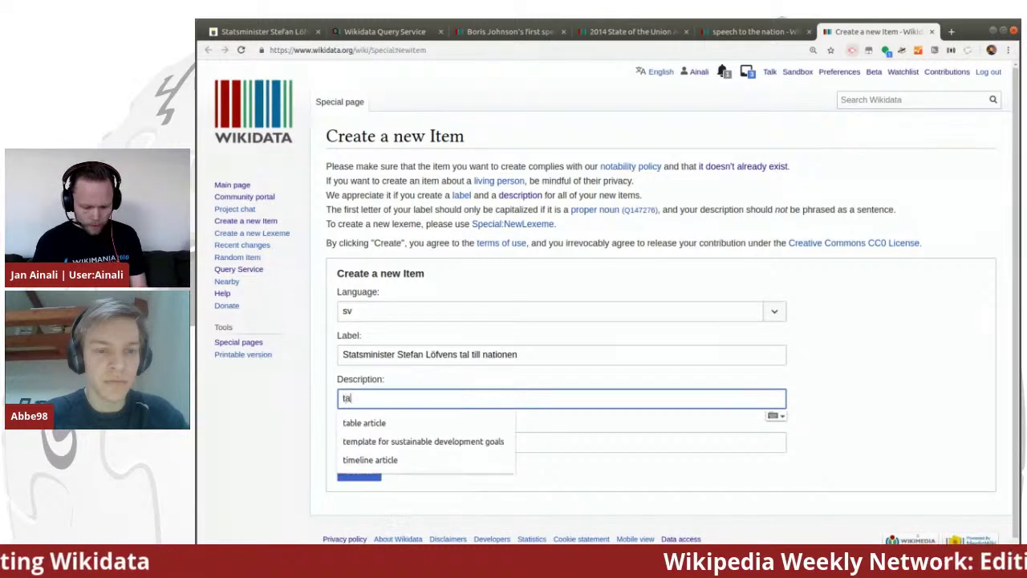
{"action": "type", "text": "l till nationen "}
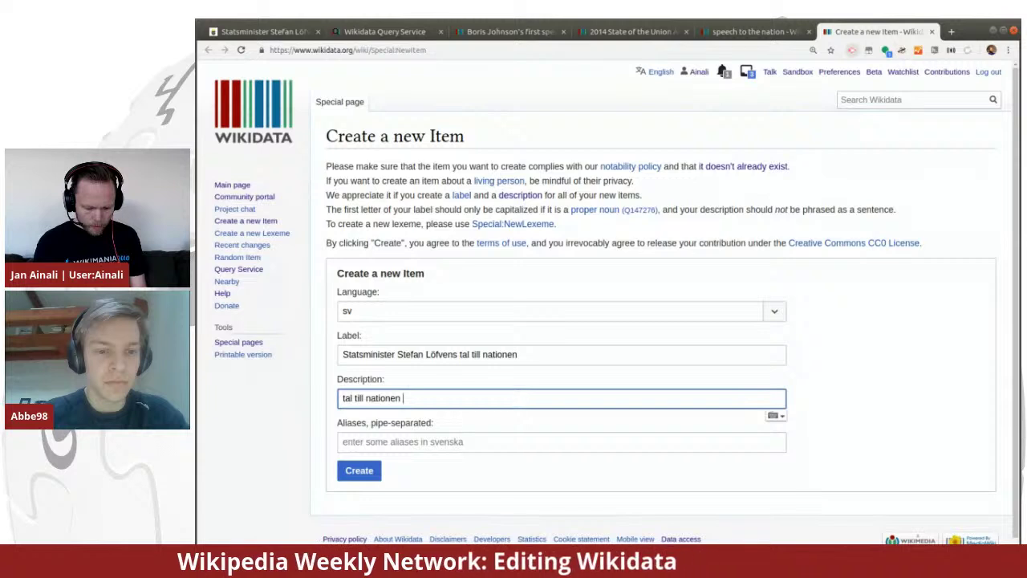
{"action": "type", "text": "under C"}
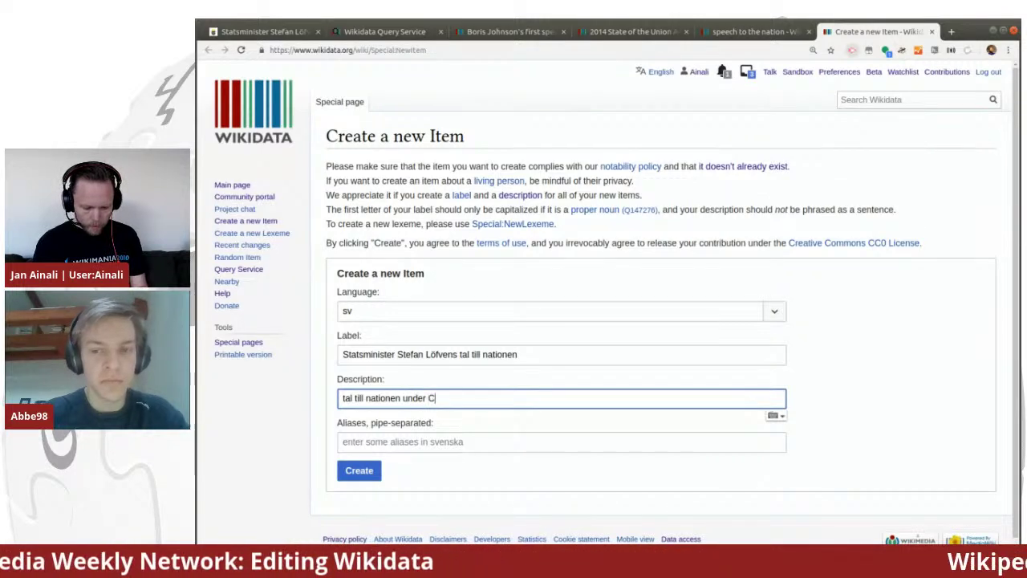
{"action": "type", "text": "oronavi"}
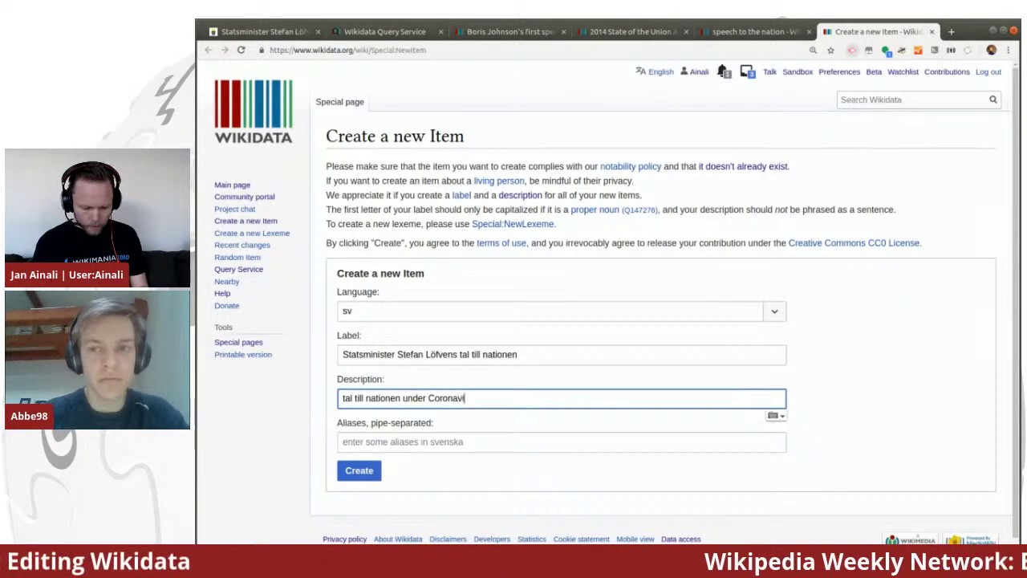
{"action": "type", "text": "rusutbrottet"}
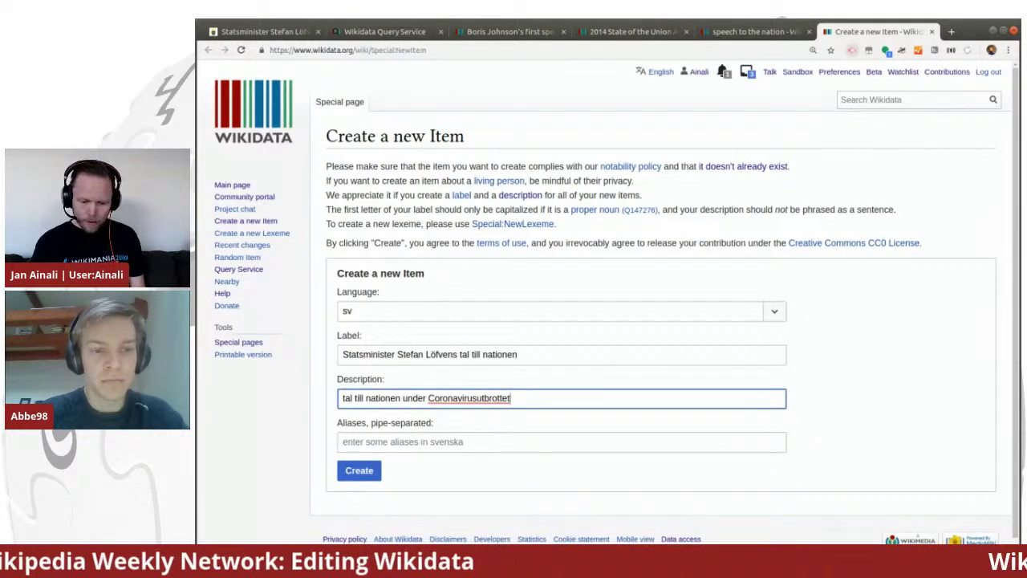
{"action": "left_click", "coordinate": [356, 472]}
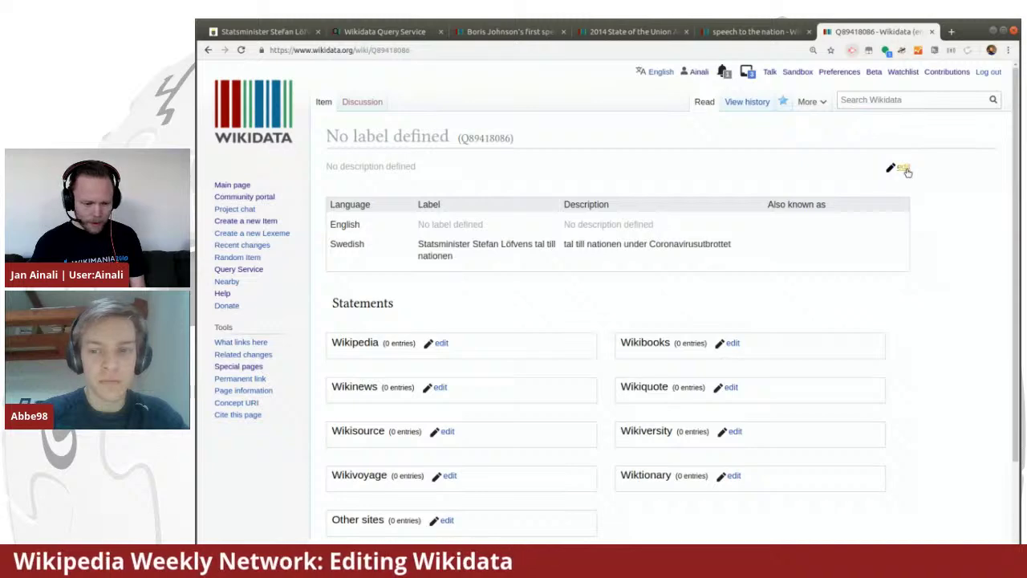
Edit the new item's terms and enter the English label "Prime Minister Stefan Löfven's speech to the nation"
{"action": "left_click", "coordinate": [903, 169]}
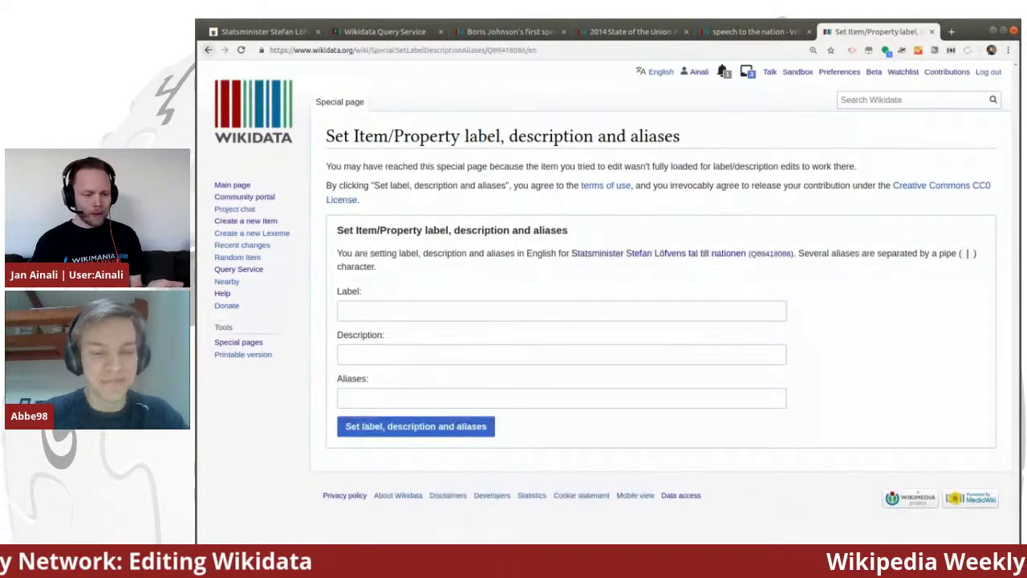
{"action": "left_click", "coordinate": [208, 51]}
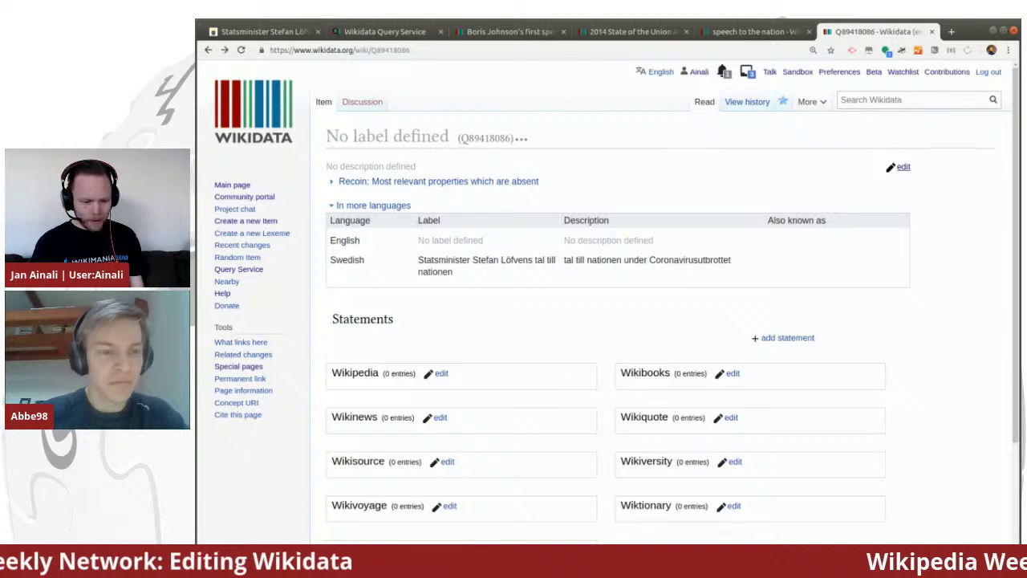
{"action": "left_click", "coordinate": [902, 168]}
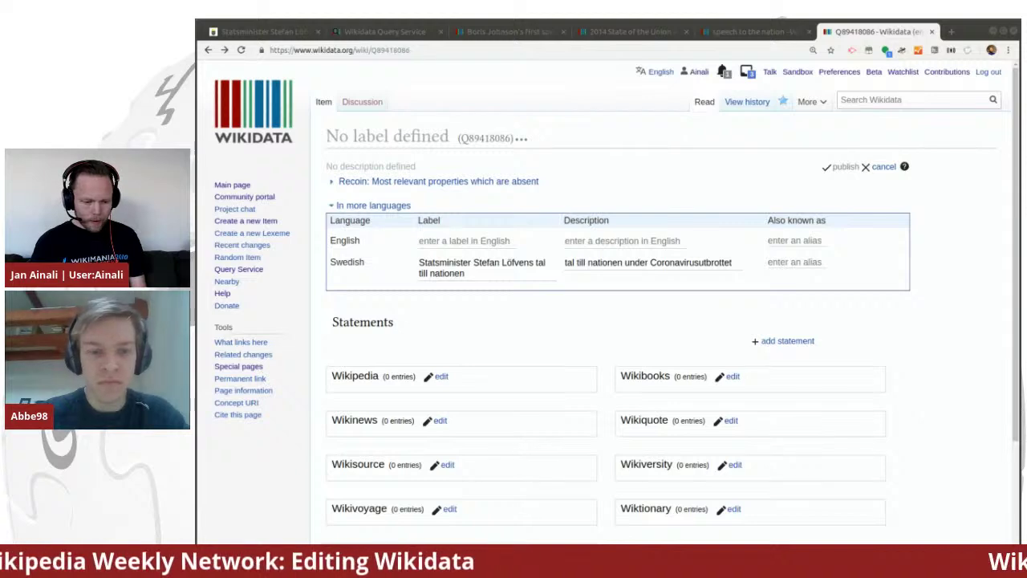
{"action": "left_click", "coordinate": [485, 241]}
{"action": "type", "text": "P"}
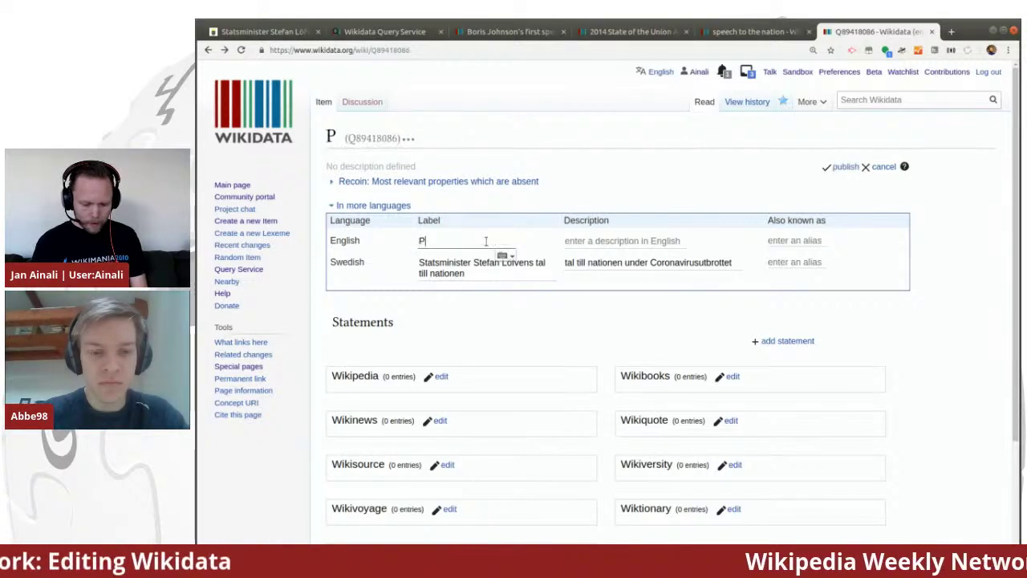
{"action": "type", "text": "rime Minister Stefan Löfven"}
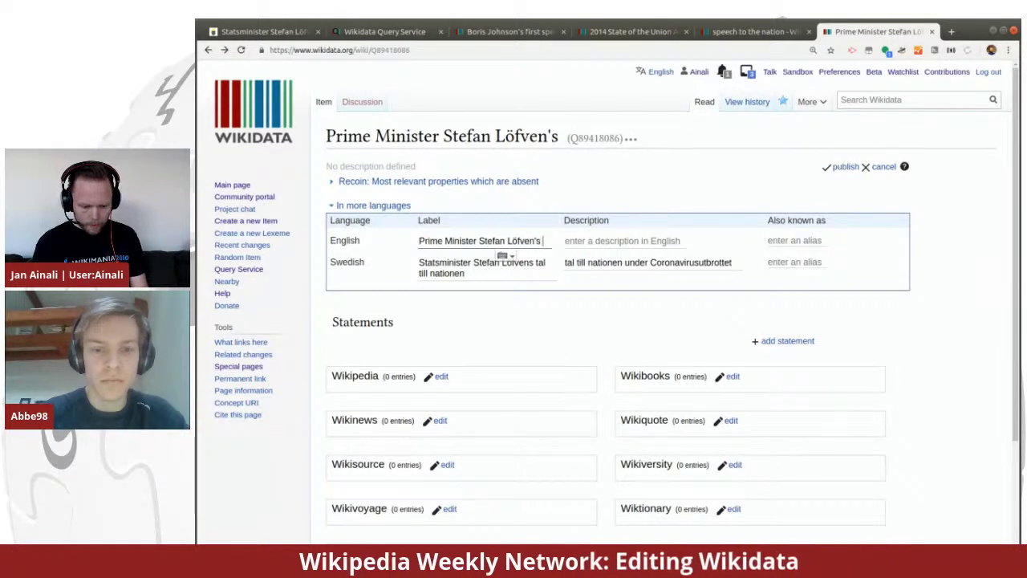
{"action": "type", "text": "speech to t"}
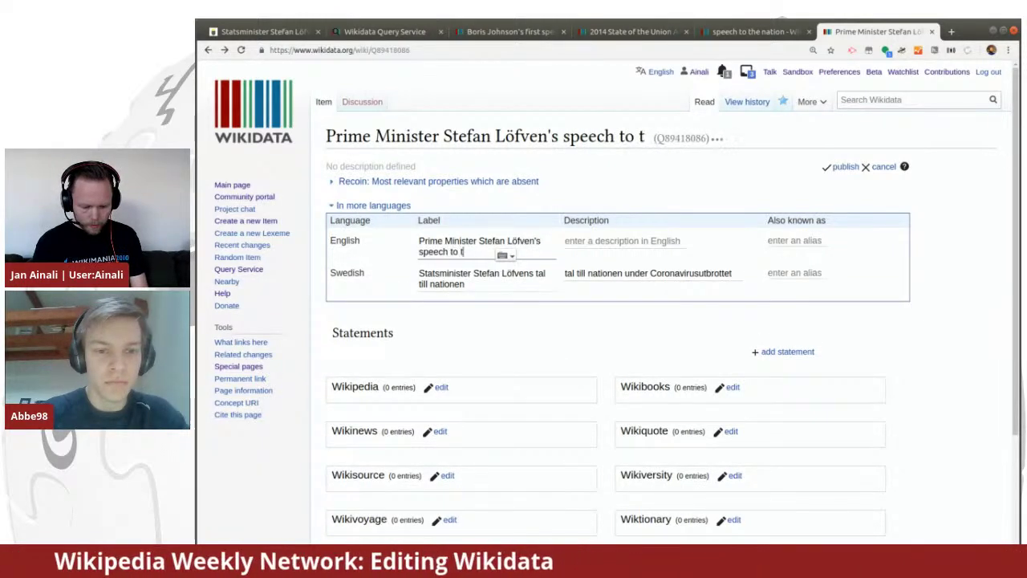
{"action": "type", "text": "he nation"}
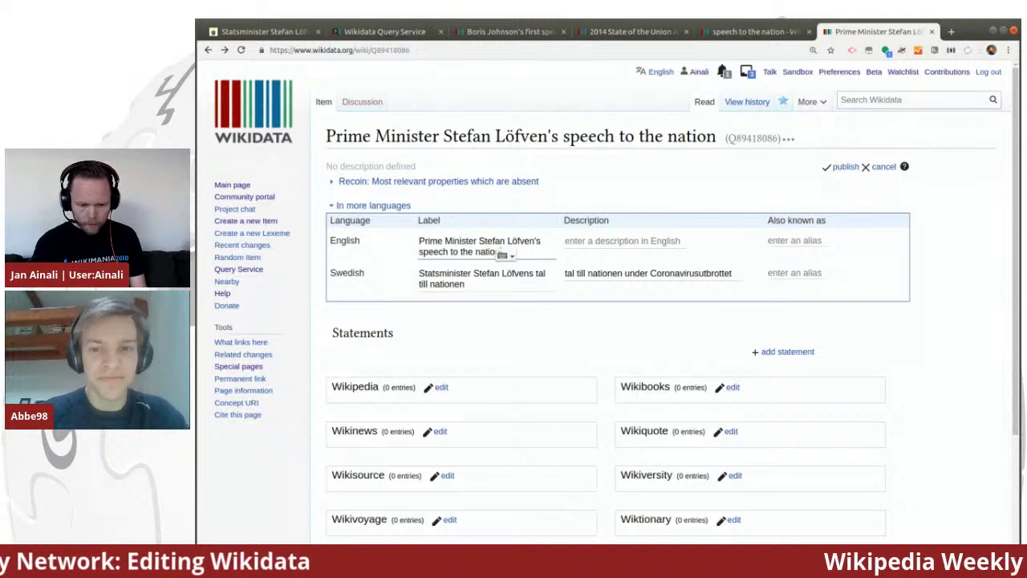
Enter the English description "speech to the nation during the Corona virus ouOutbreak" and publish the item's terms
{"action": "left_click", "coordinate": [622, 241]}
{"action": "type", "text": "s"}
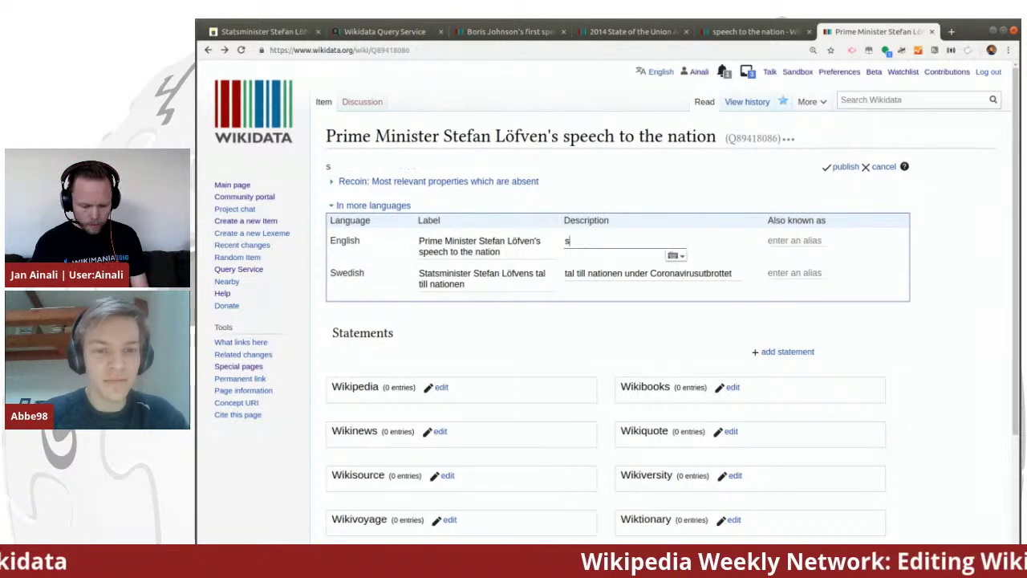
{"action": "type", "text": "peech to the "}
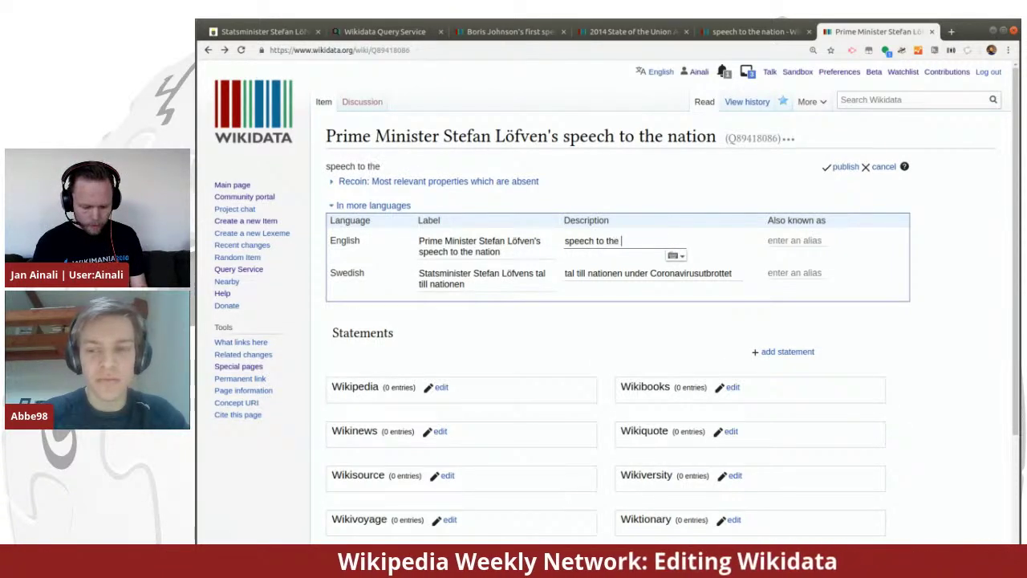
{"action": "type", "text": "nation"}
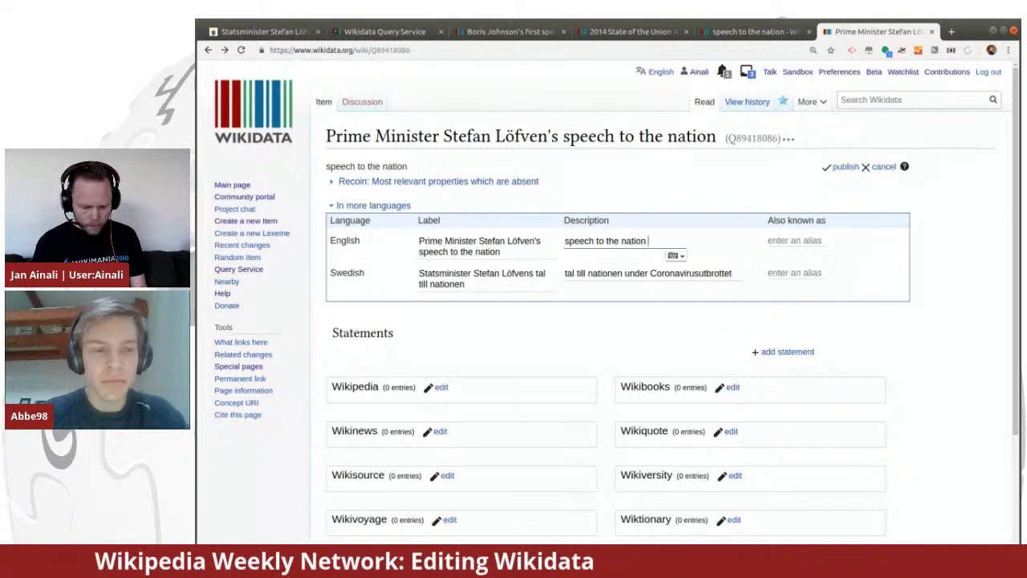
{"action": "type", "text": " during the "}
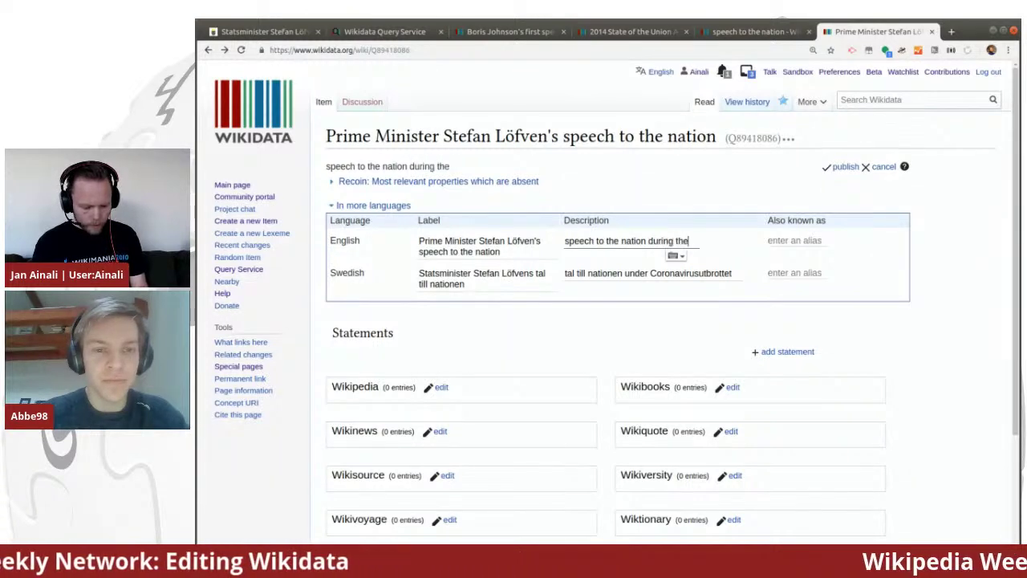
{"action": "type", "text": "Corona"}
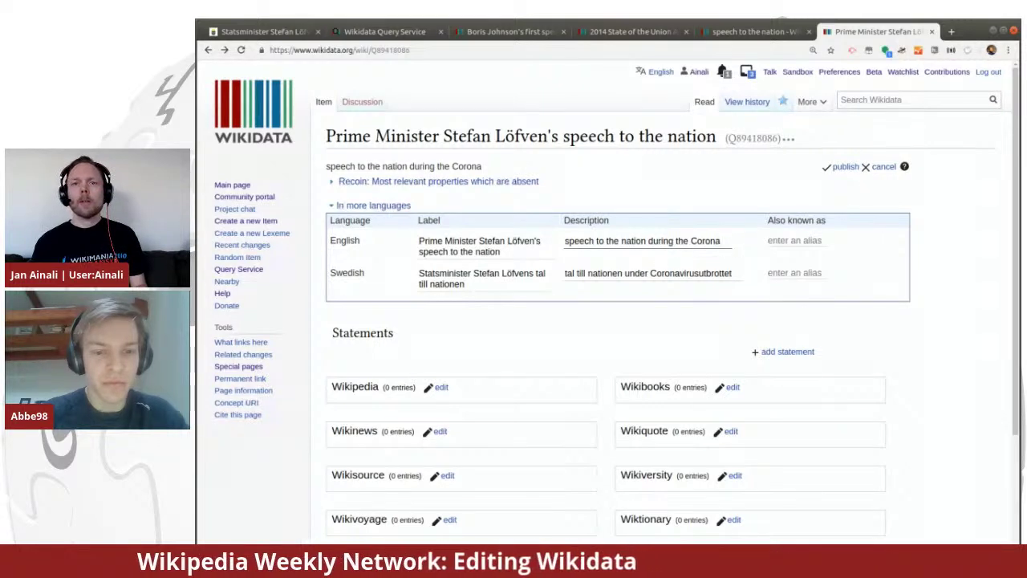
{"action": "left_click", "coordinate": [813, 50]}
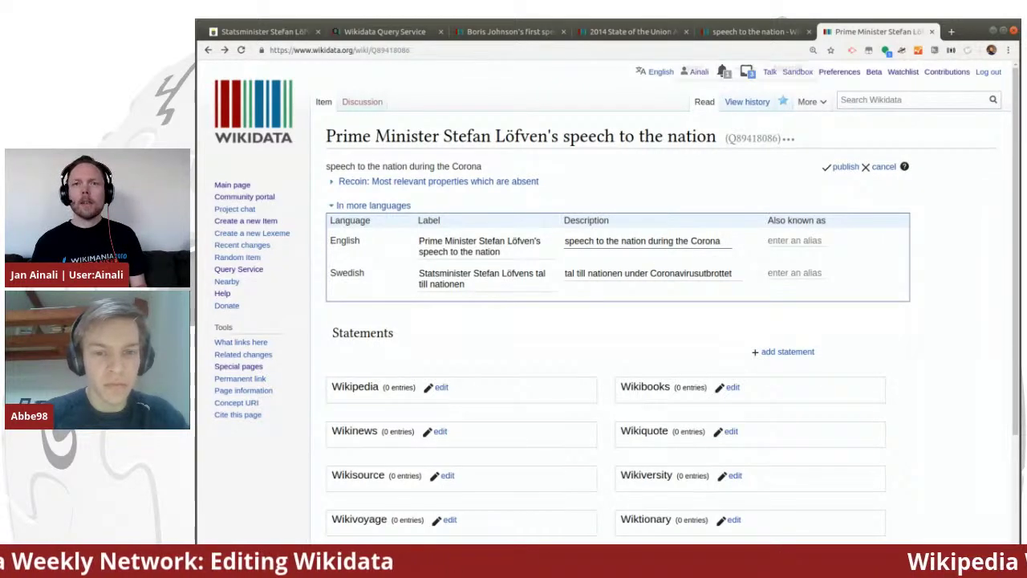
{"action": "key", "text": "ctrl+plus"}
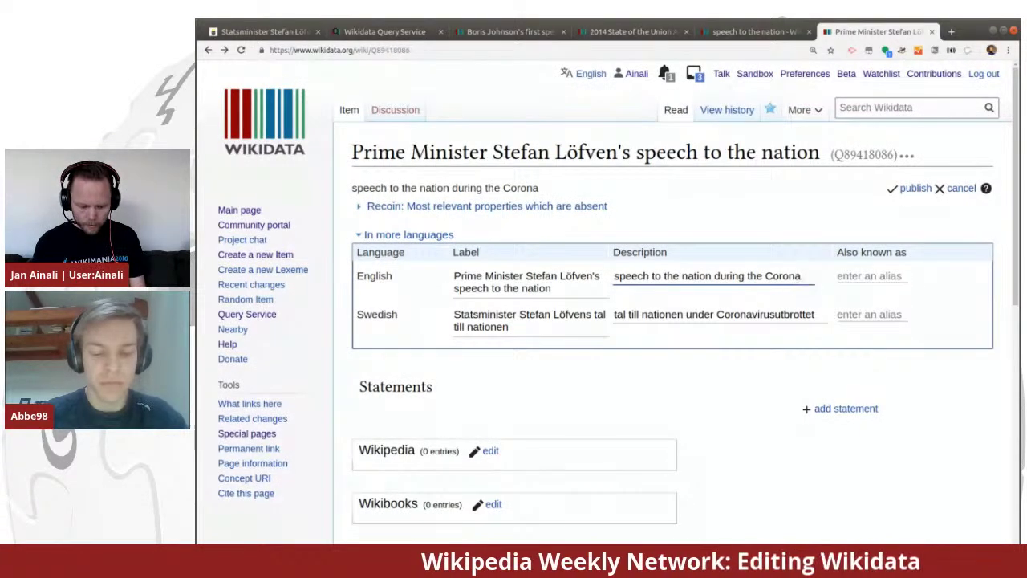
{"action": "type", "text": "virus"}
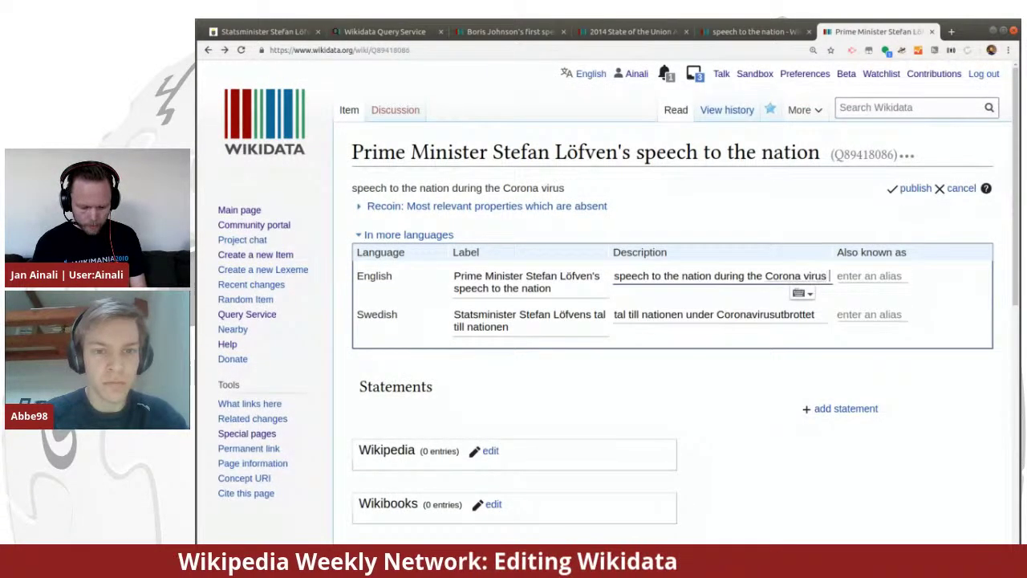
{"action": "type", "text": " outbreak"}
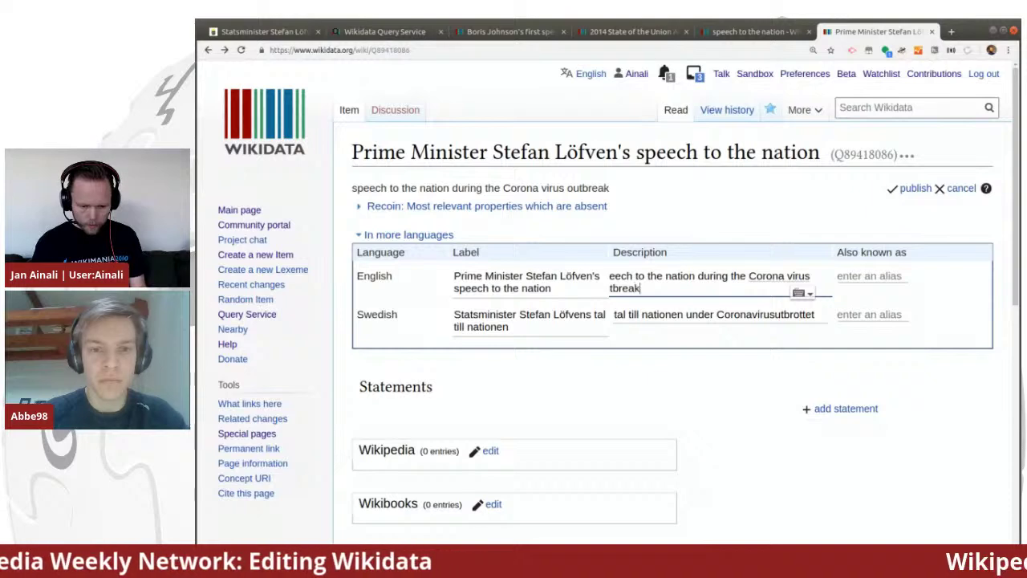
{"action": "type", "text": "Ou"}
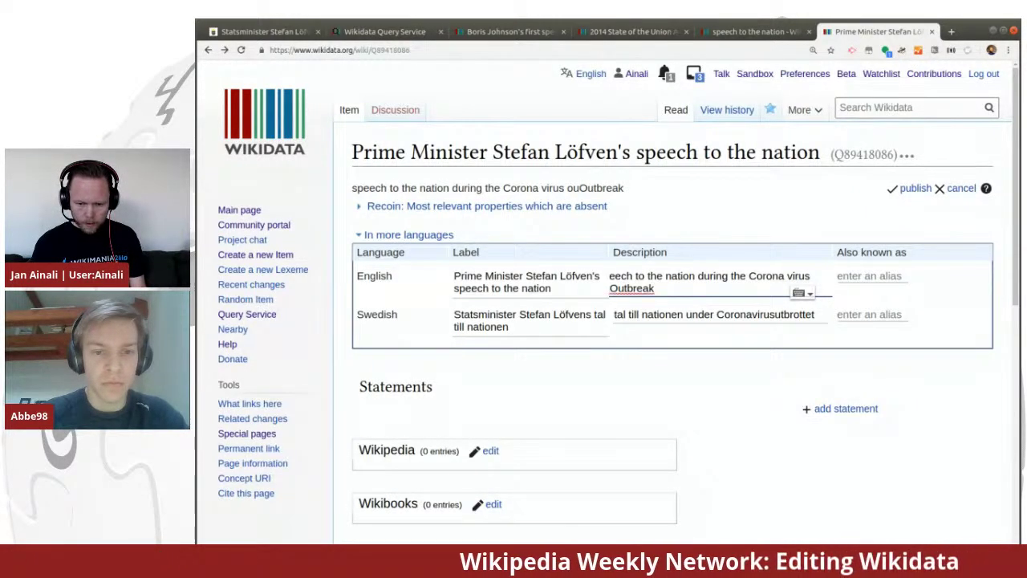
{"action": "left_click", "coordinate": [913, 192]}
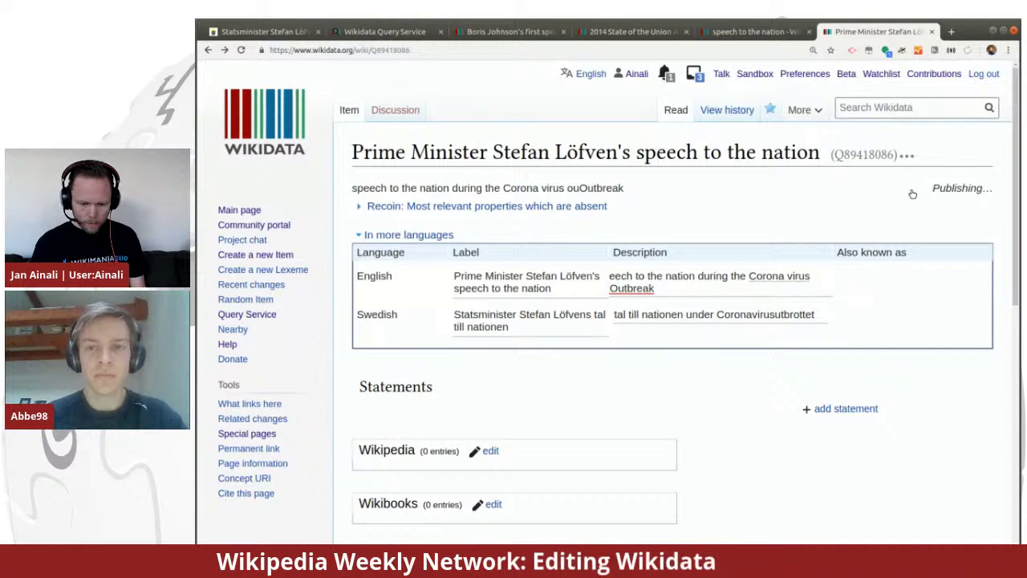
Add and publish an "instance of" statement with speech to the nation, using the ID Q88462341 copied from that item's page
{"action": "left_click", "coordinate": [835, 409]}
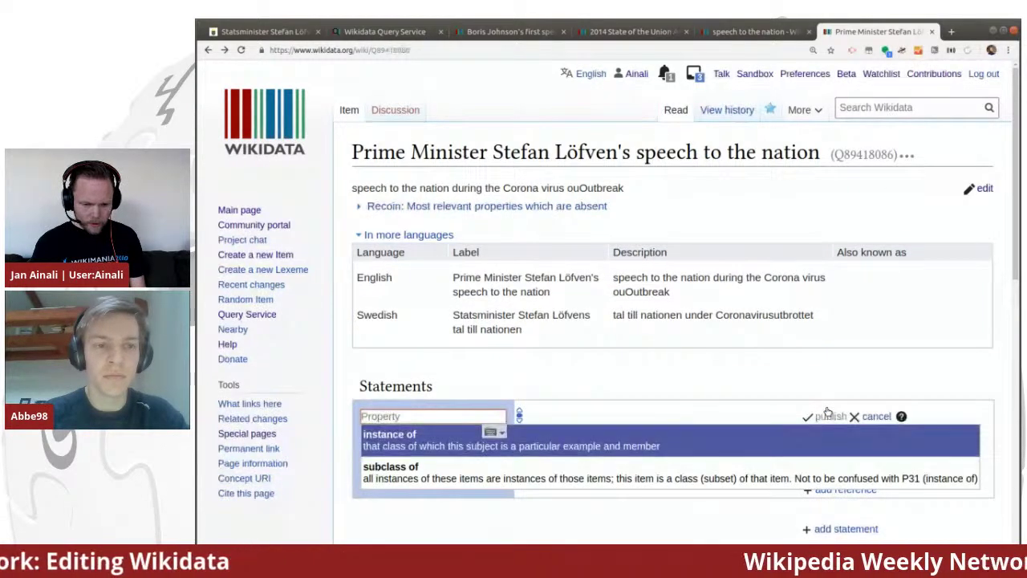
{"action": "left_click", "coordinate": [626, 436]}
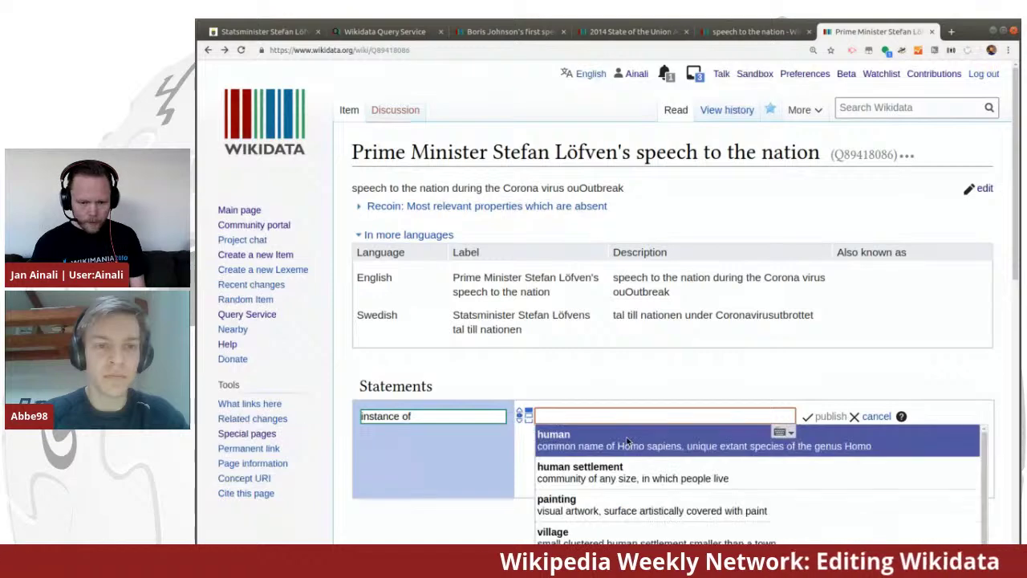
{"action": "key", "text": "ctrl+Page_Up"}
{"action": "double_click", "coordinate": [576, 155]}
{"action": "key", "text": "ctrl+c"}
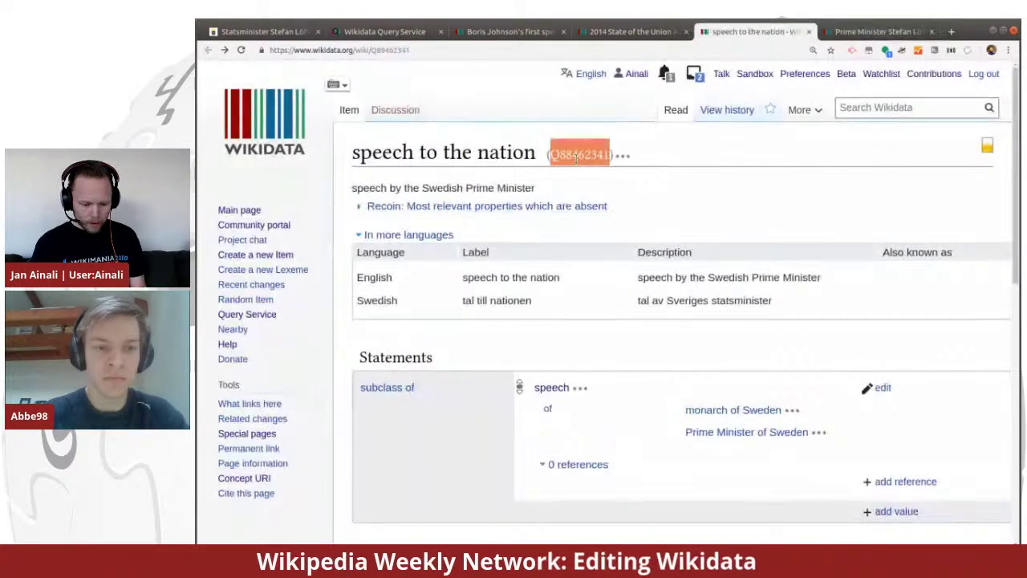
{"action": "key", "text": "ctrl+Page_Down"}
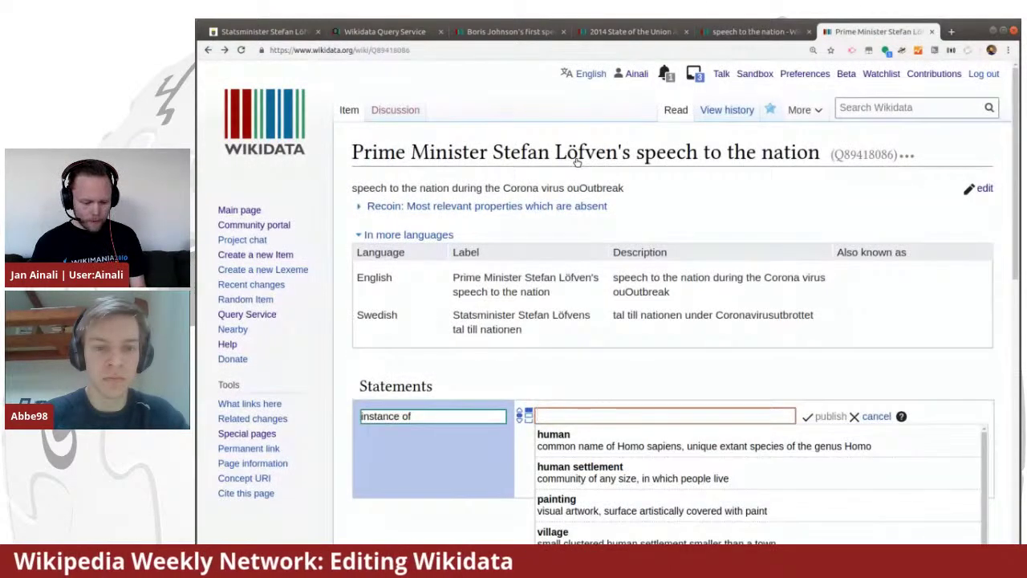
{"action": "key", "text": "ctrl+v"}
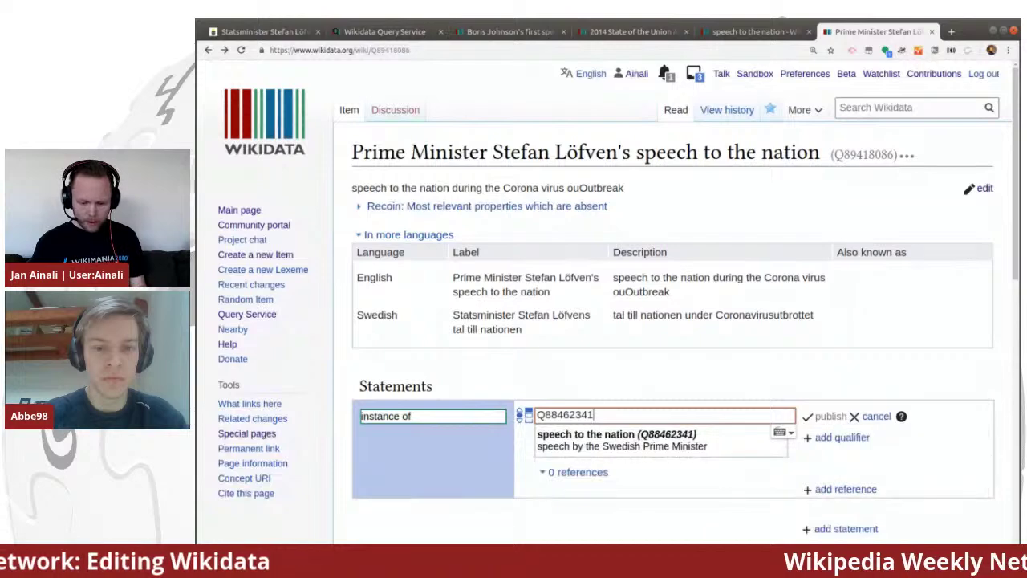
{"action": "left_click", "coordinate": [666, 440]}
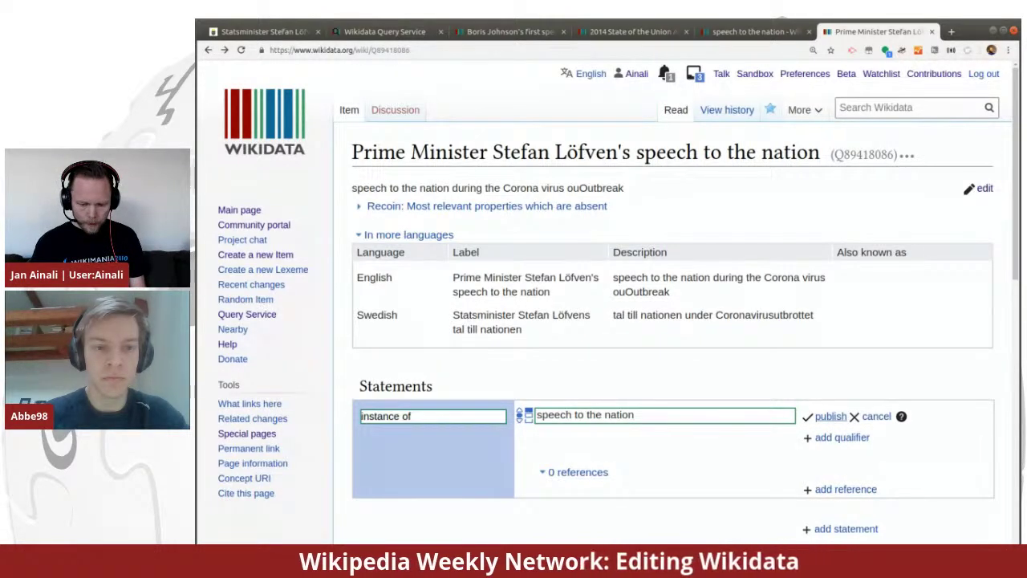
{"action": "left_click", "coordinate": [828, 415]}
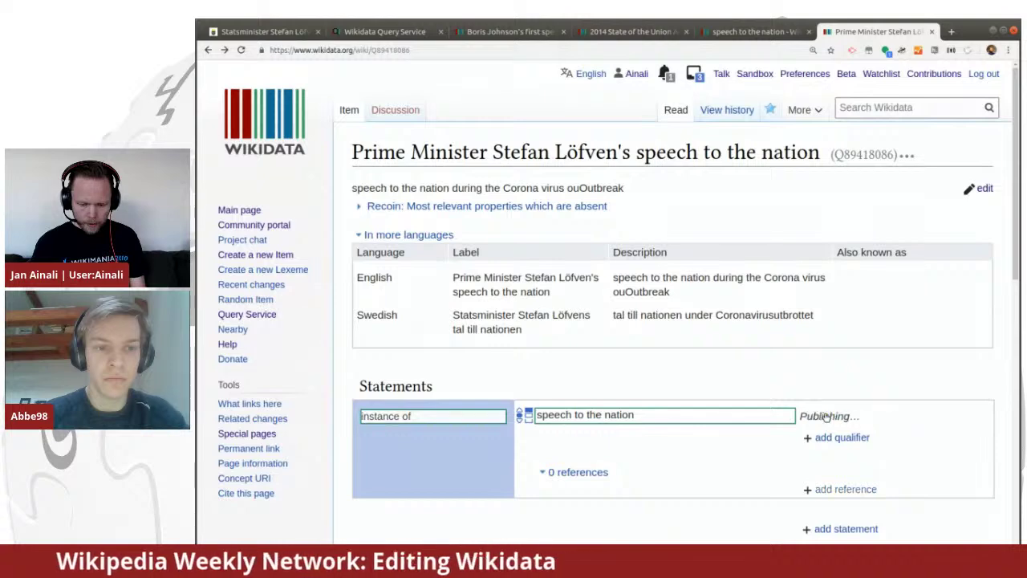
Add a "speaker" statement with the Swedish Prime Minister Stefan Löfven as its value and publish it
{"action": "scroll", "coordinate": [827, 418], "scroll_direction": "down", "scroll_amount": 3}
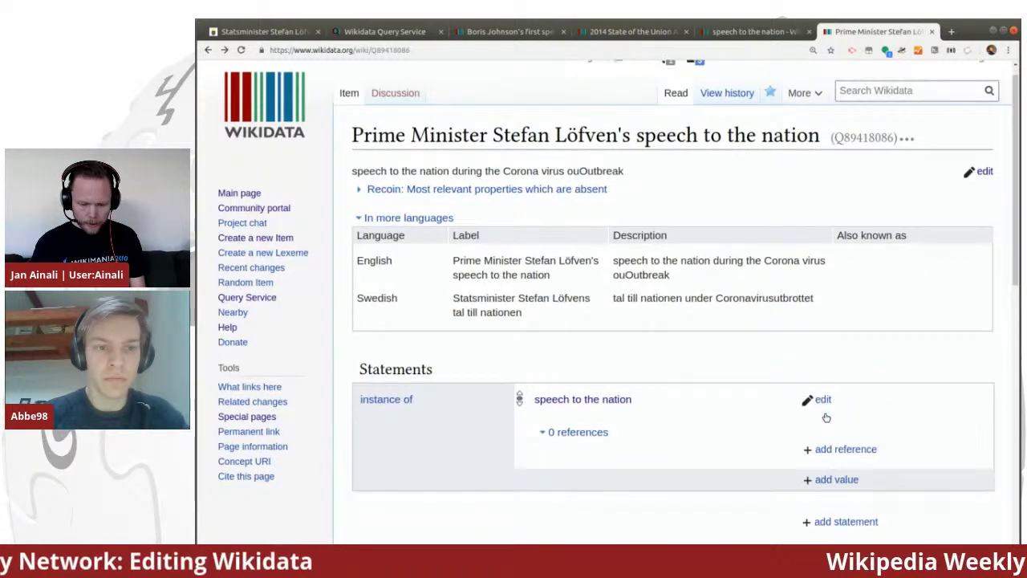
{"action": "left_click", "coordinate": [839, 369]}
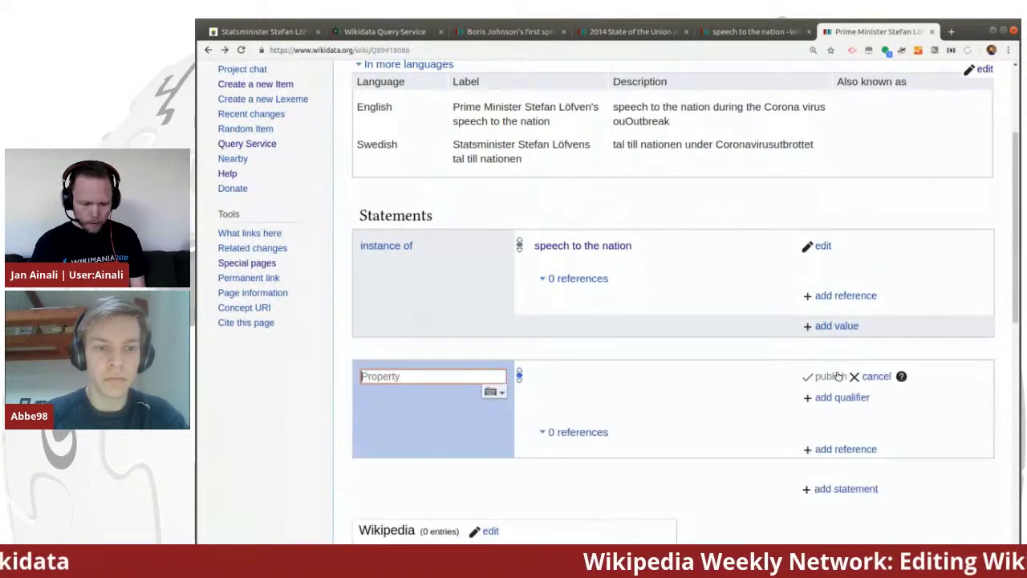
{"action": "type", "text": "speak"}
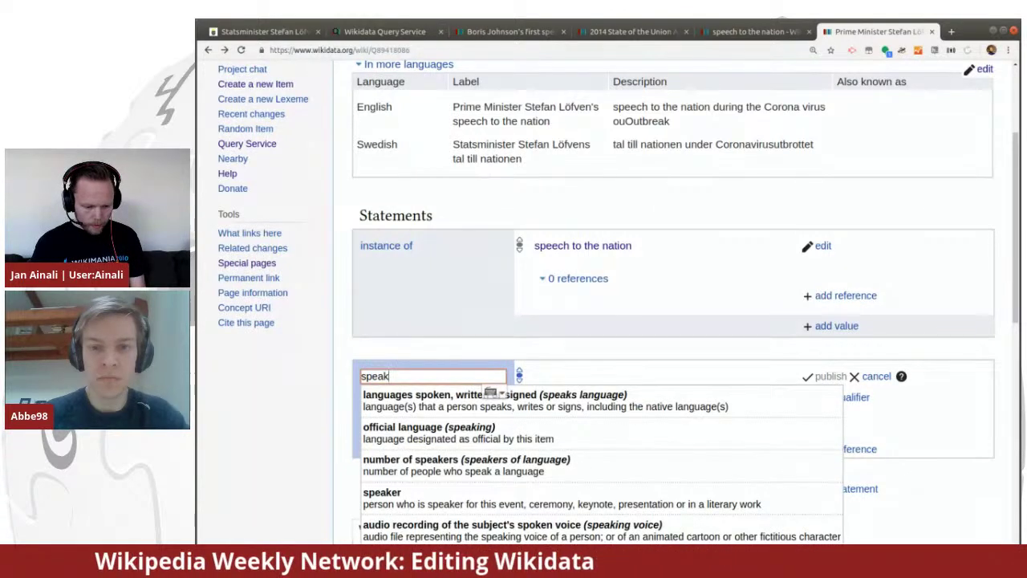
{"action": "key", "text": "Down"}
{"action": "key", "text": "Down"}
{"action": "key", "text": "Down"}
{"action": "left_click", "coordinate": [605, 495]}
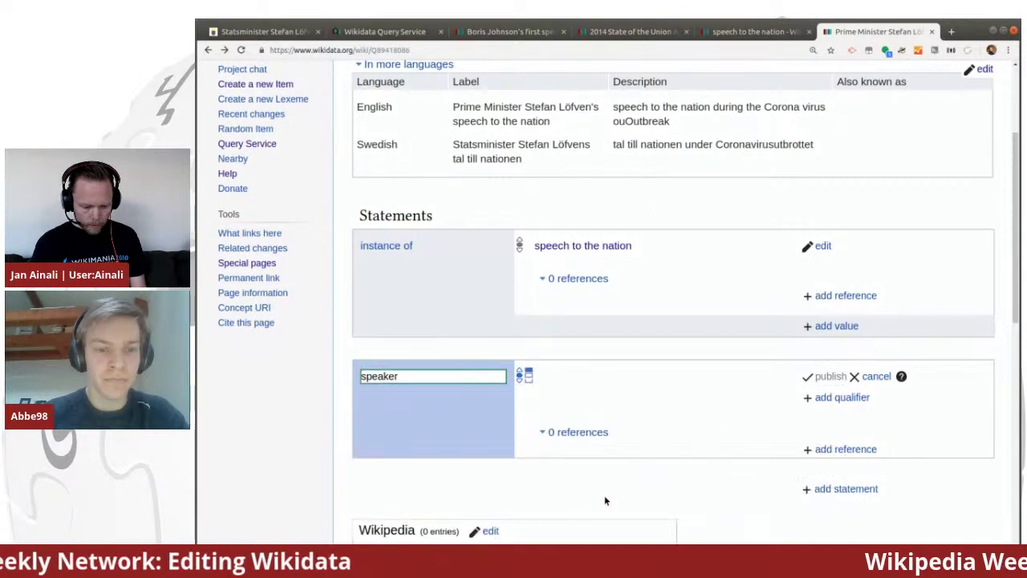
{"action": "type", "text": "Stefan"}
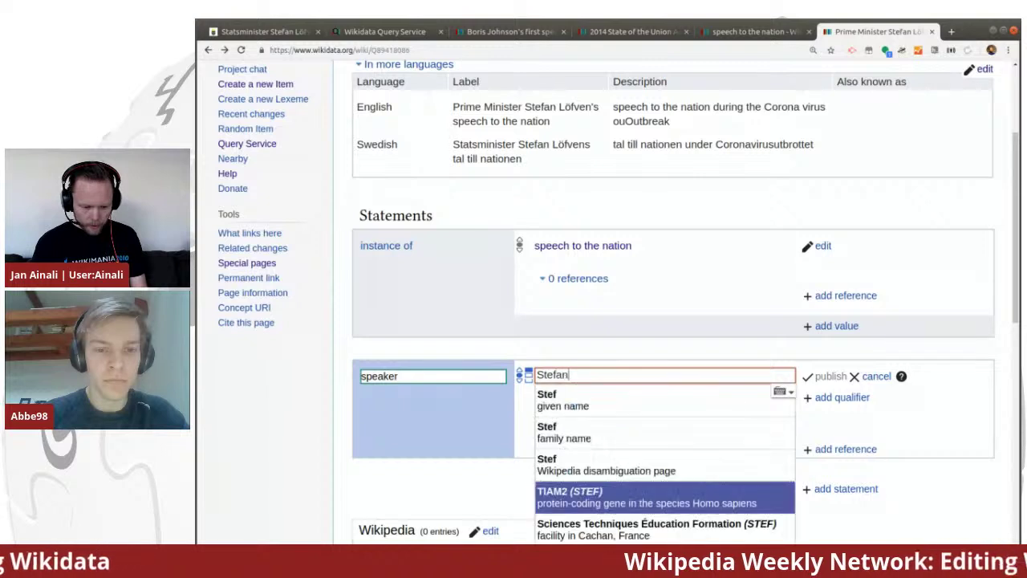
{"action": "type", "text": " Löfv"}
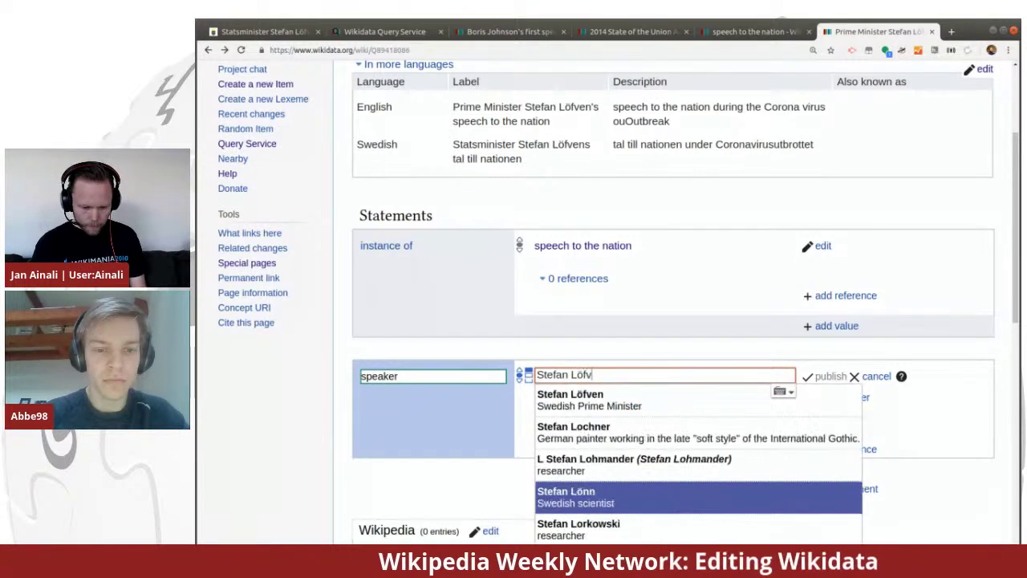
{"action": "left_click", "coordinate": [647, 402]}
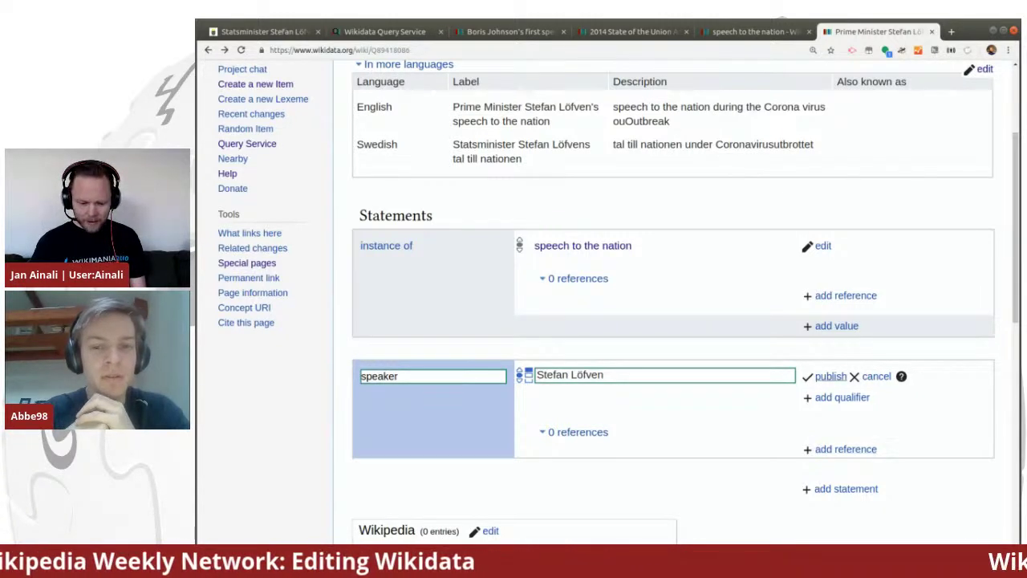
{"action": "left_click", "coordinate": [831, 376]}
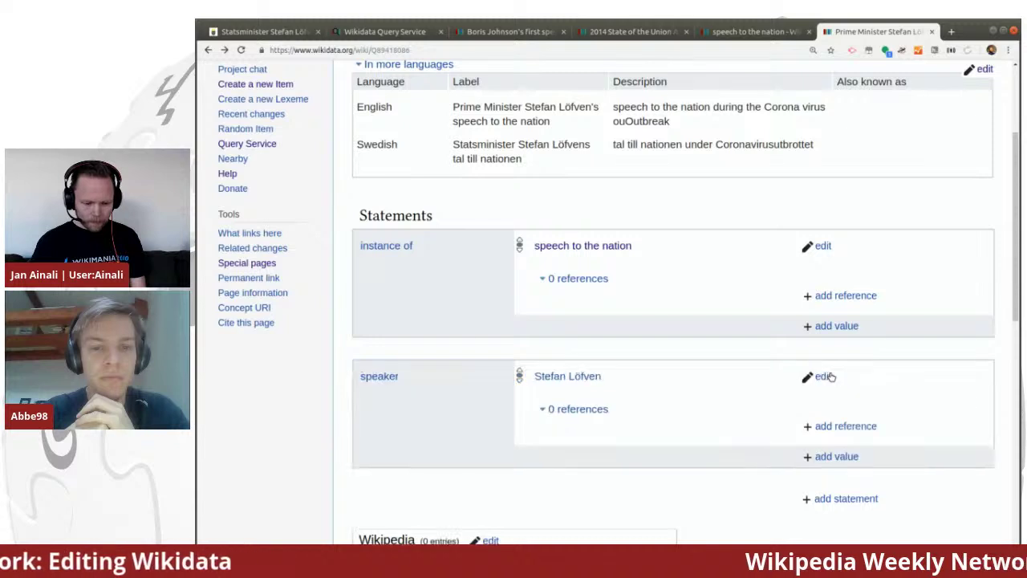
Start another statement on the item with the property "language of work or name"
{"action": "scroll", "coordinate": [766, 328], "scroll_direction": "down", "scroll_amount": 3}
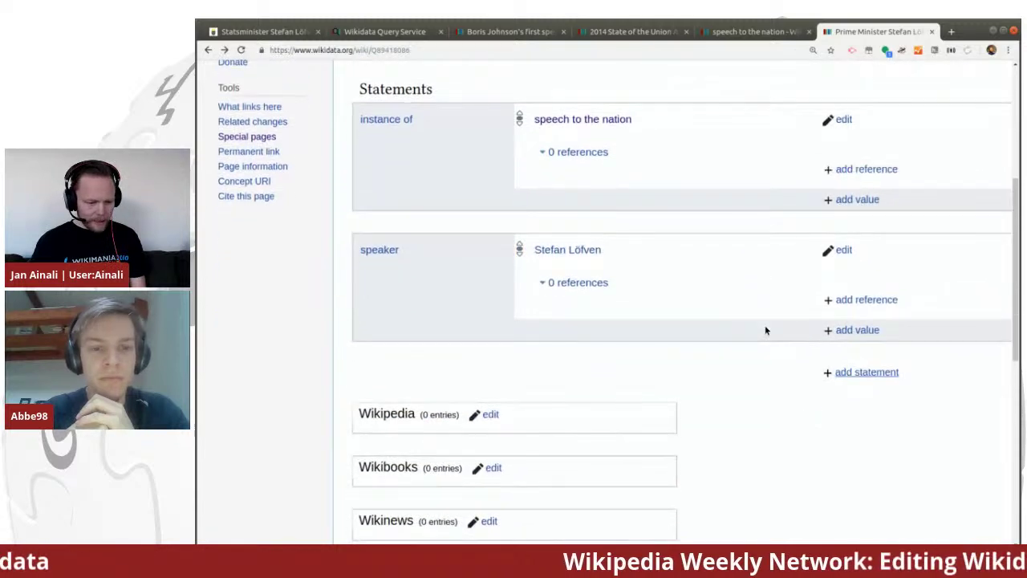
{"action": "left_click", "coordinate": [843, 372]}
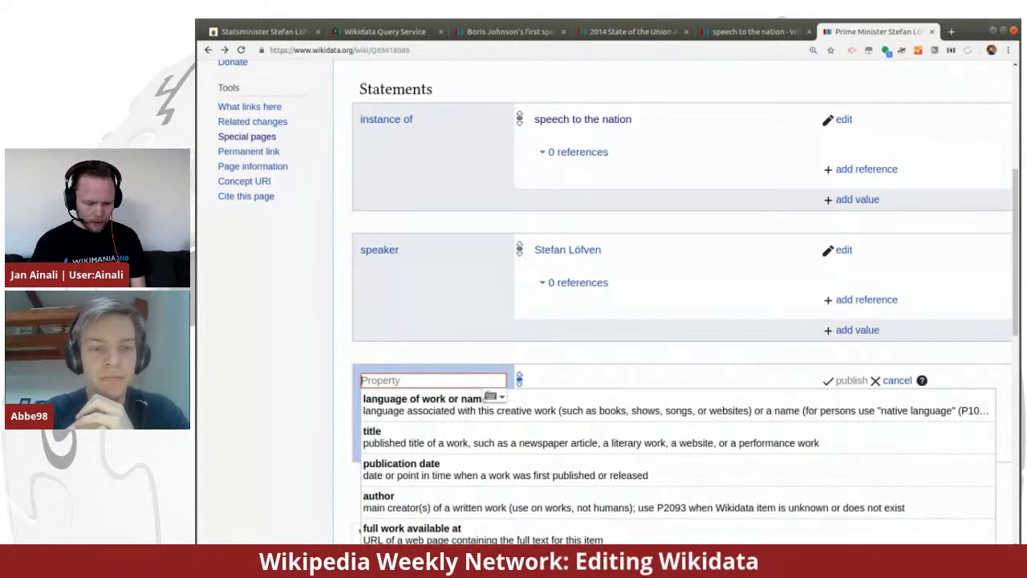
{"action": "scroll", "coordinate": [716, 308], "scroll_direction": "down", "scroll_amount": 1}
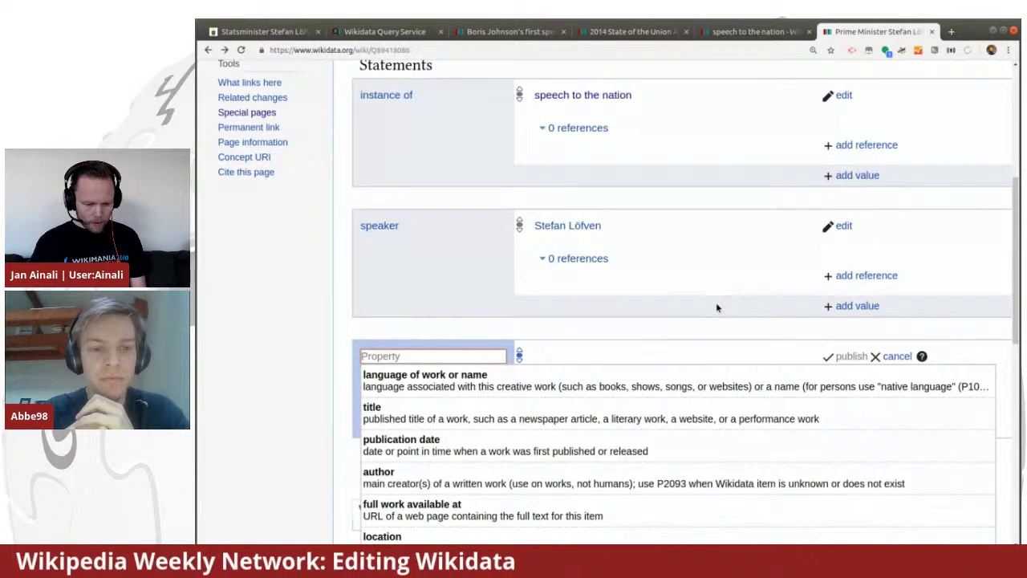
{"action": "scroll", "coordinate": [716, 308], "scroll_direction": "down", "scroll_amount": 1}
{"action": "key", "text": "Down"}
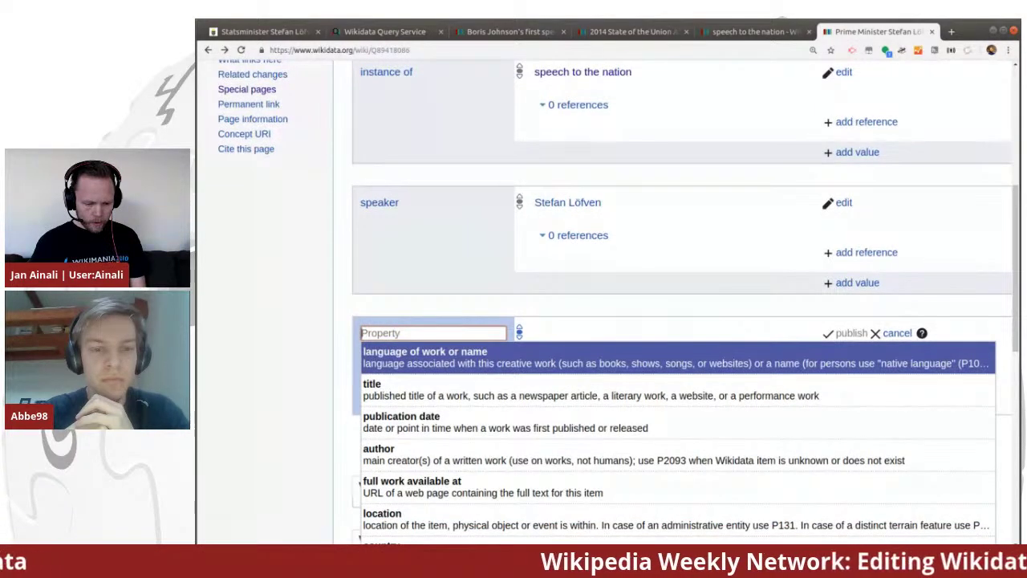
{"action": "left_click", "coordinate": [649, 362]}
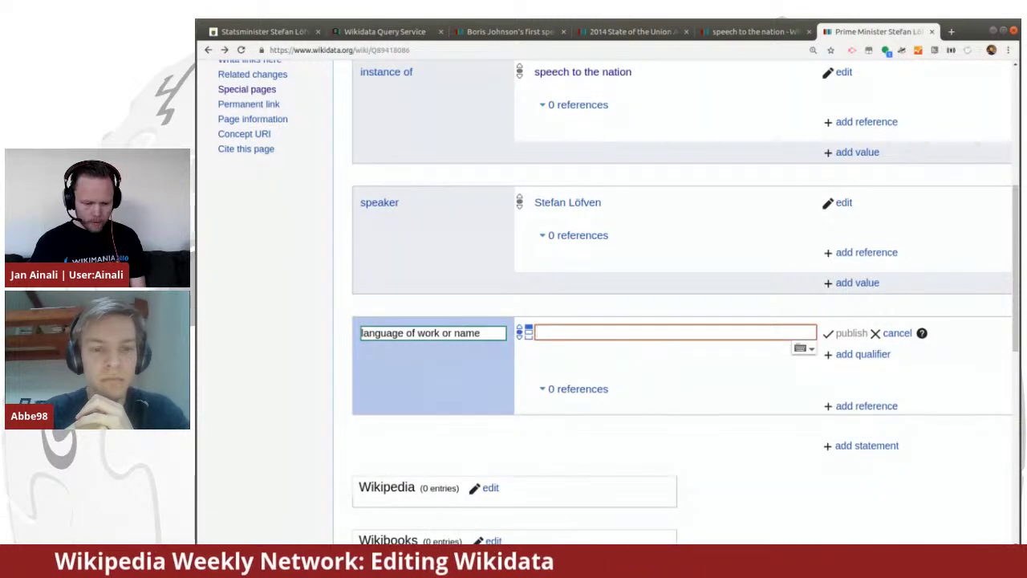
Review the other language properties for the new statement and reselect "language of work or name"
{"action": "left_click_drag", "start_coordinate": [504, 333], "coordinate": [319, 329]}
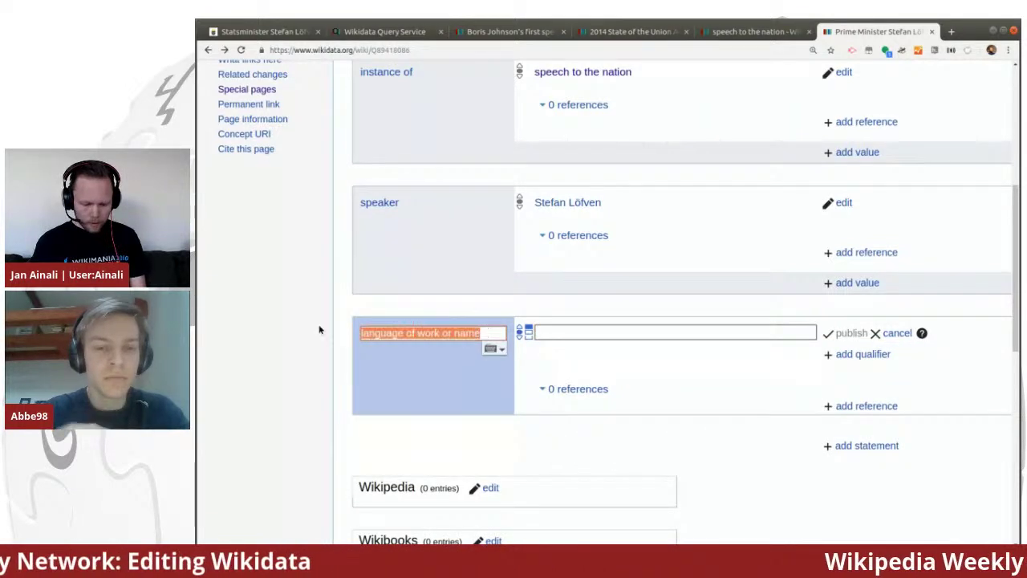
{"action": "type", "text": "lang"}
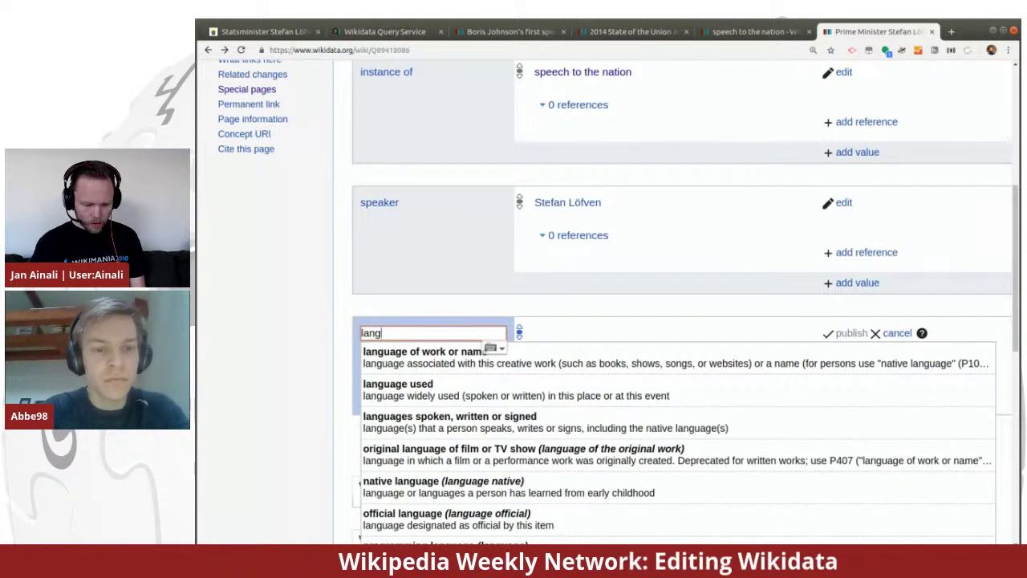
{"action": "key", "text": "Down"}
{"action": "key", "text": "Down"}
{"action": "key", "text": "Down"}
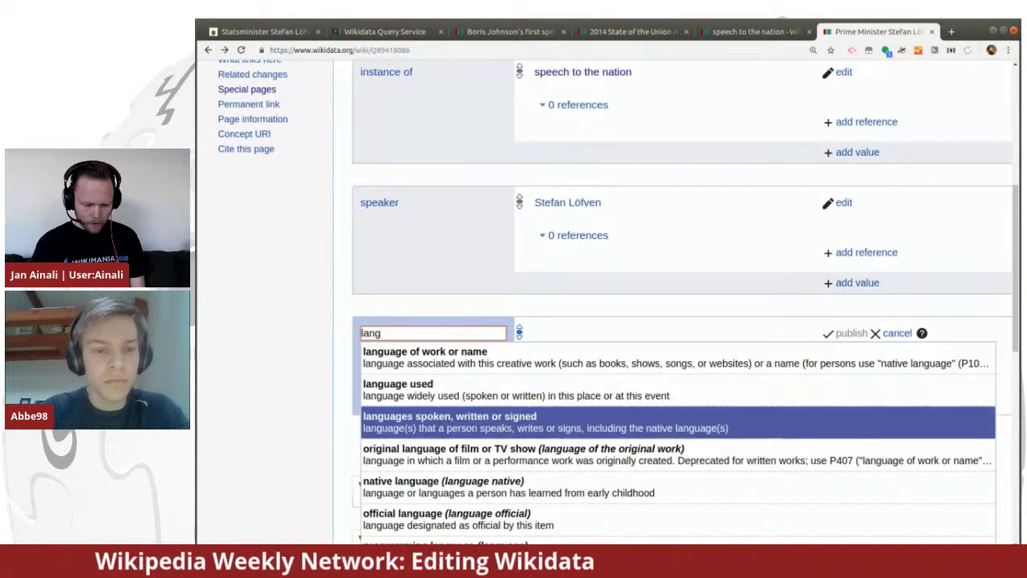
{"action": "key", "text": "Down"}
{"action": "key", "text": "Up"}
{"action": "key", "text": "Up"}
{"action": "key", "text": "Up"}
{"action": "key", "text": "Up"}
{"action": "key", "text": "Up"}
{"action": "type", "text": "u"}
{"action": "key", "text": "Down"}
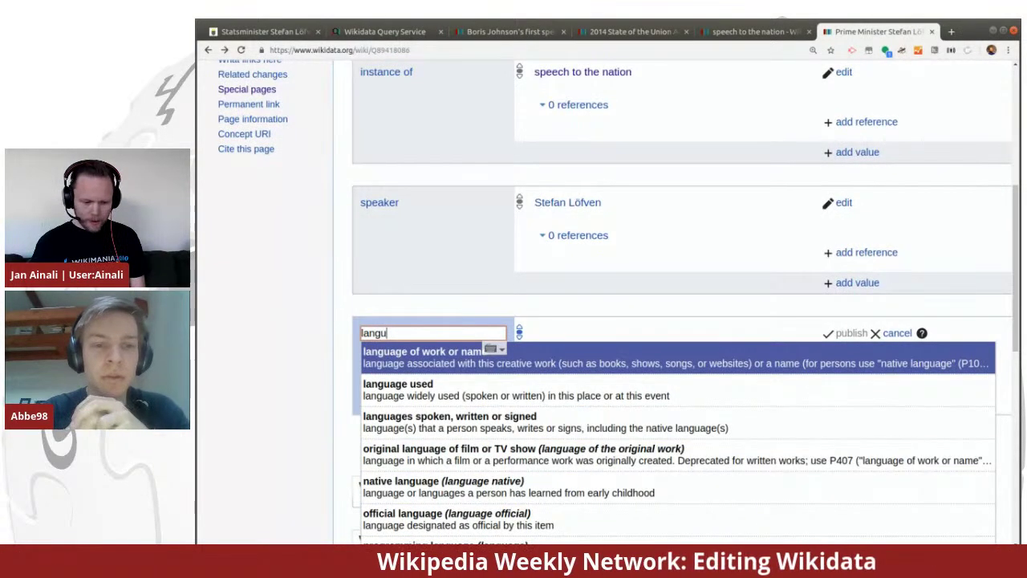
{"action": "left_click", "coordinate": [380, 365]}
Set the value of the "language of work or name" statement to Swedish, the North Germanic language
{"action": "type", "text": "Swed"}
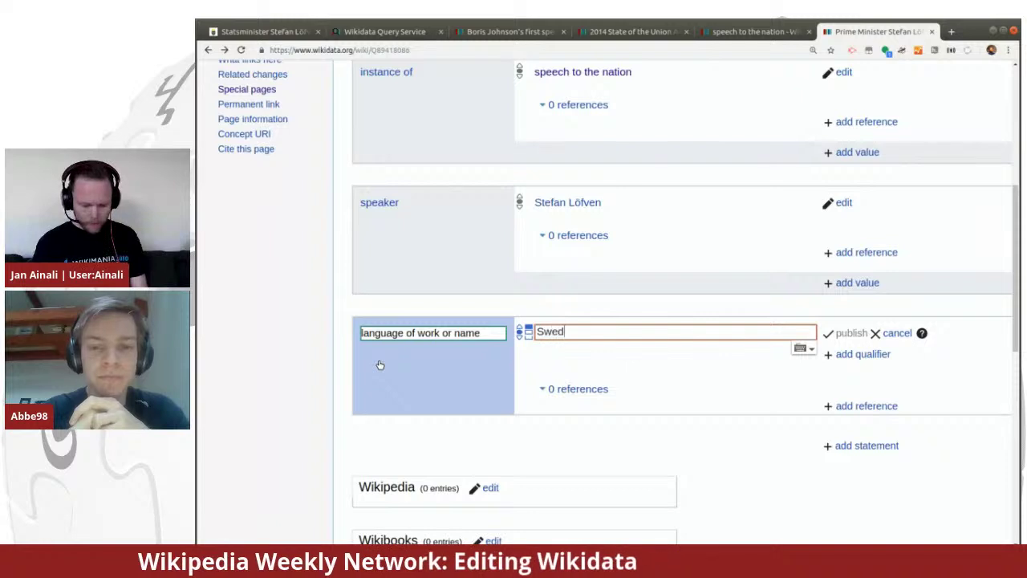
{"action": "type", "text": "ish"}
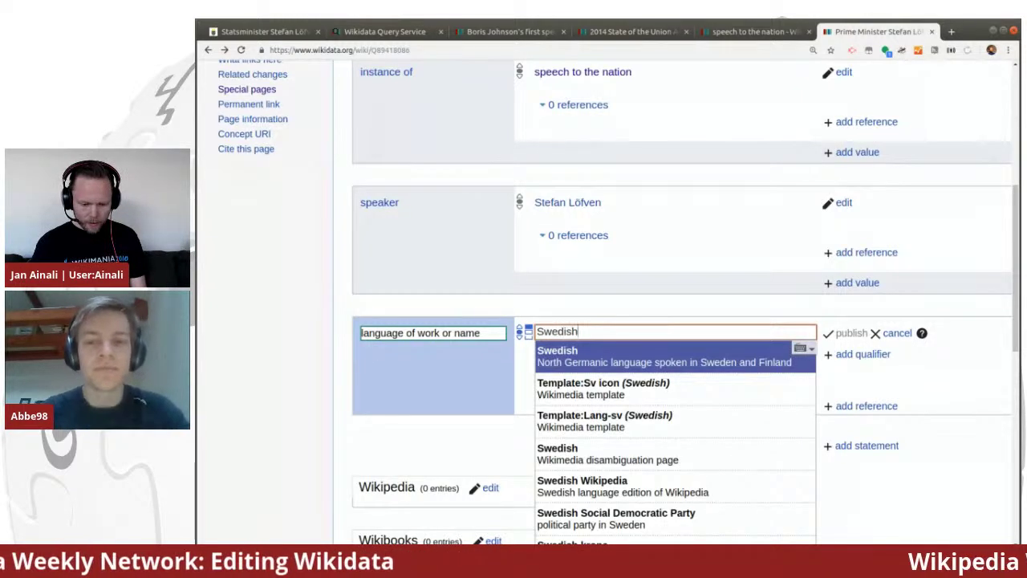
{"action": "left_click", "coordinate": [653, 360]}
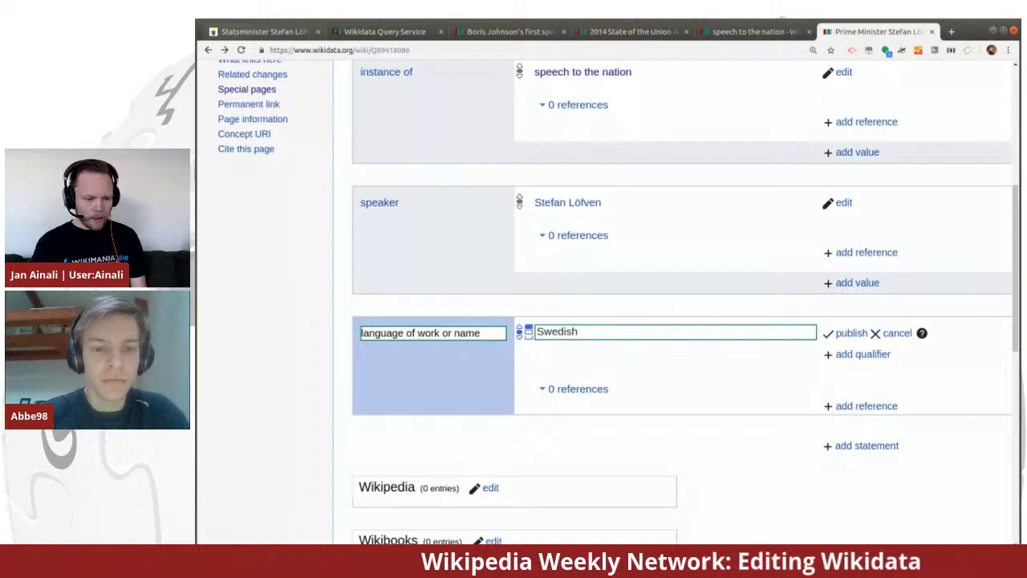
Add a reference to the Swedish language statement with "reference URL" set to the address copied from the regeringen.se speech page
{"action": "left_click", "coordinate": [241, 32]}
{"action": "left_click", "coordinate": [469, 50]}
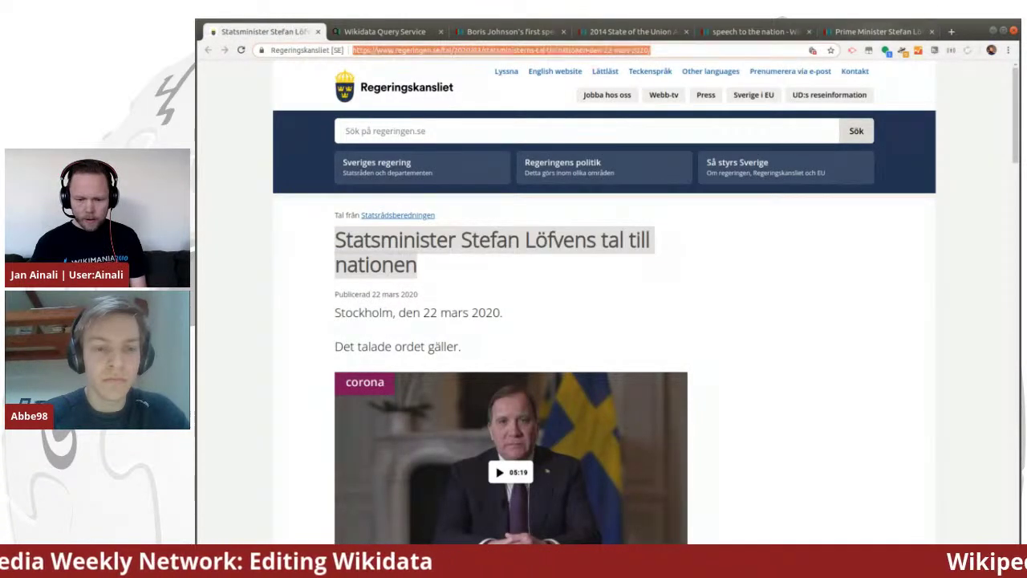
{"action": "left_click", "coordinate": [875, 32]}
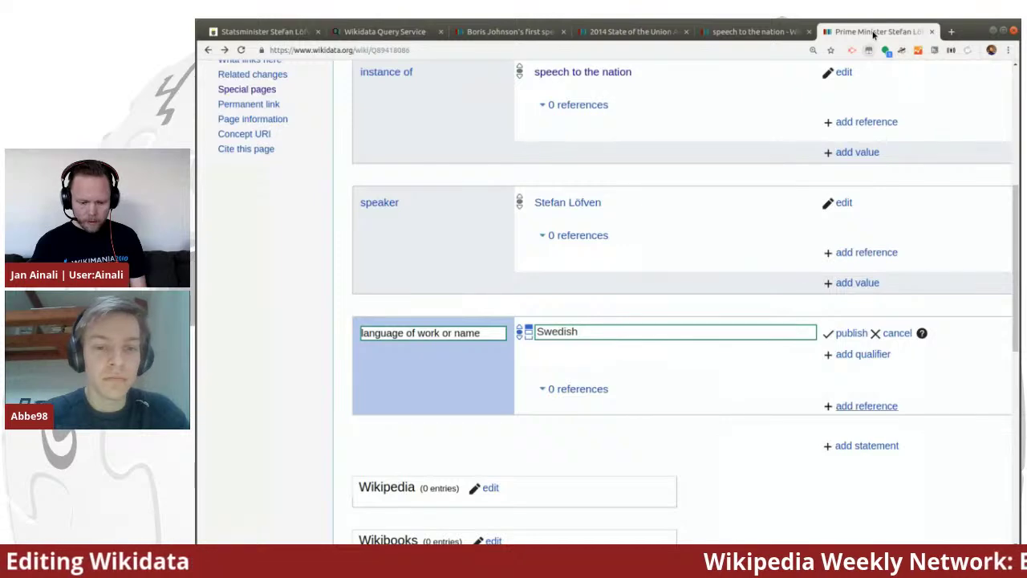
{"action": "left_click", "coordinate": [847, 406]}
{"action": "scroll", "coordinate": [666, 305], "scroll_direction": "down", "scroll_amount": 2}
{"action": "type", "text": "ref"}
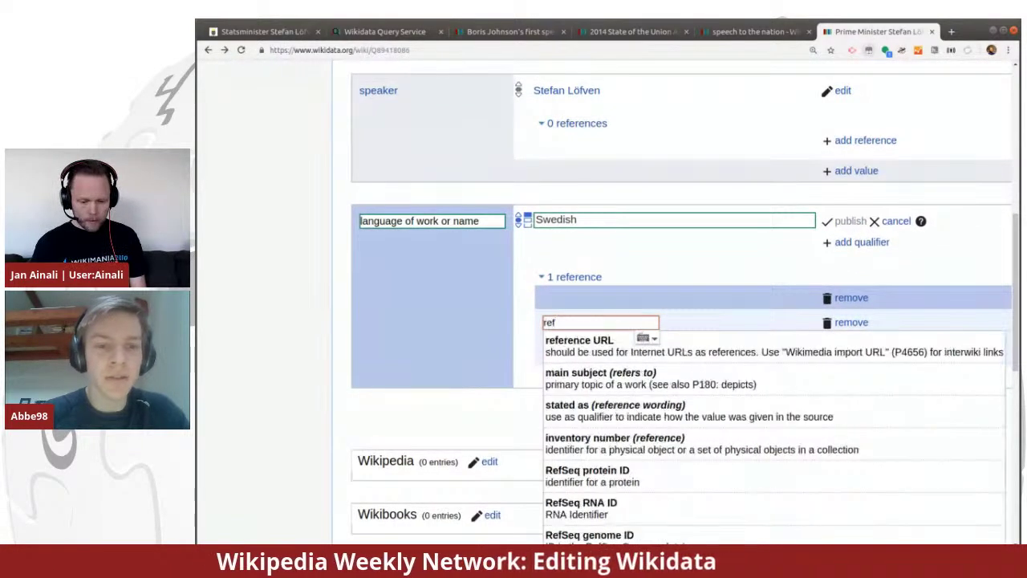
{"action": "left_click", "coordinate": [605, 344]}
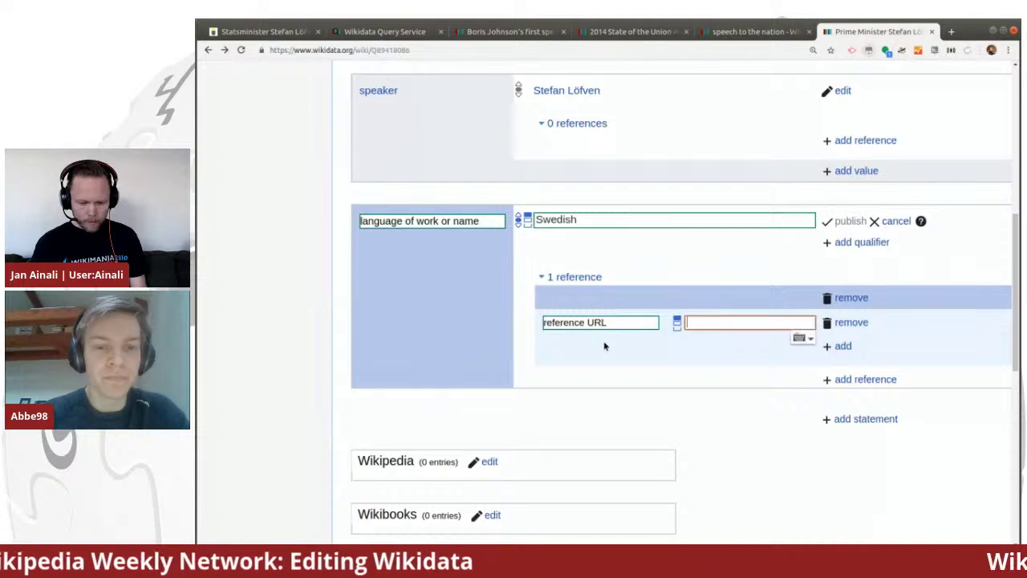
{"action": "type", "text": "https://www.regeringen.se/tal/2020/03/statsministerns-tal-till-nationen-den-22-mars-2020/"}
Add "retrieved" with the date 2020-04-04 to the same reference
{"action": "left_click", "coordinate": [843, 376]}
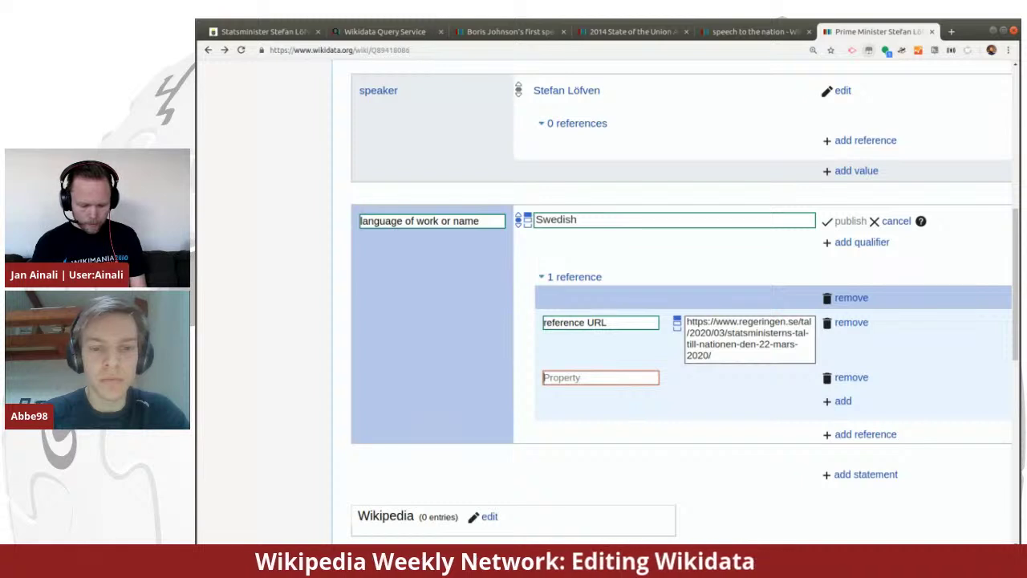
{"action": "type", "text": "re"}
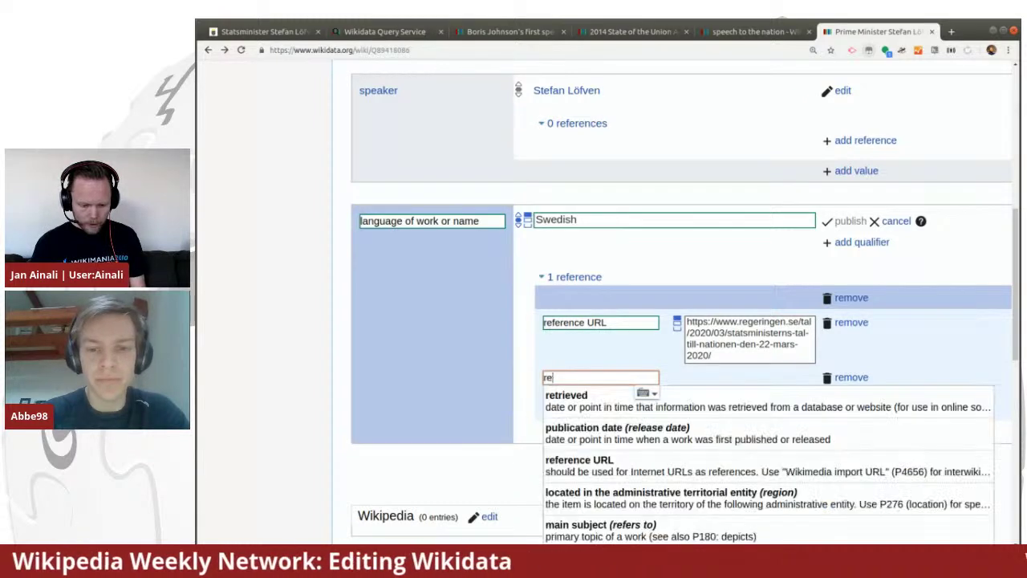
{"action": "left_click", "coordinate": [571, 406]}
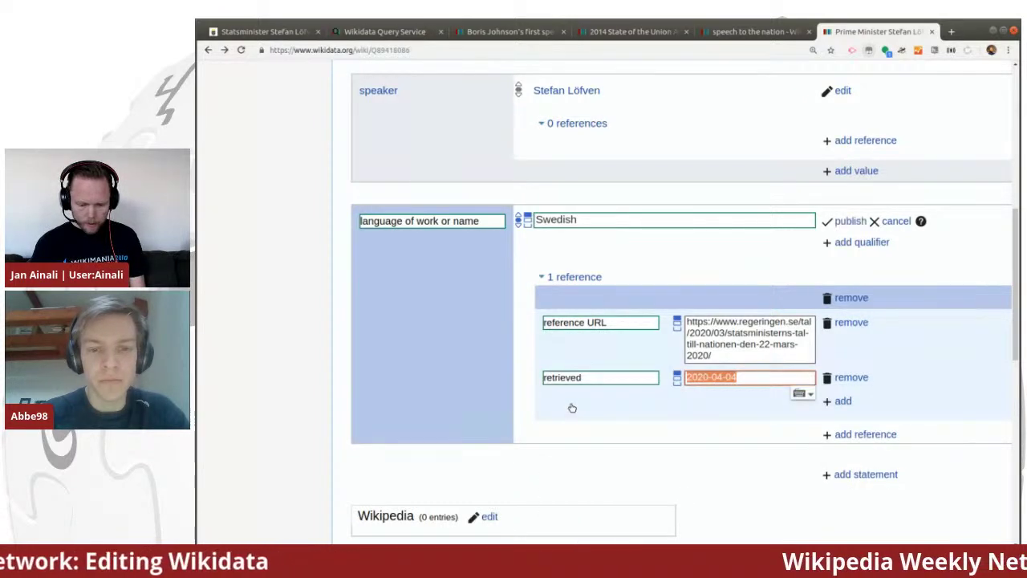
{"action": "left_click", "coordinate": [843, 401]}
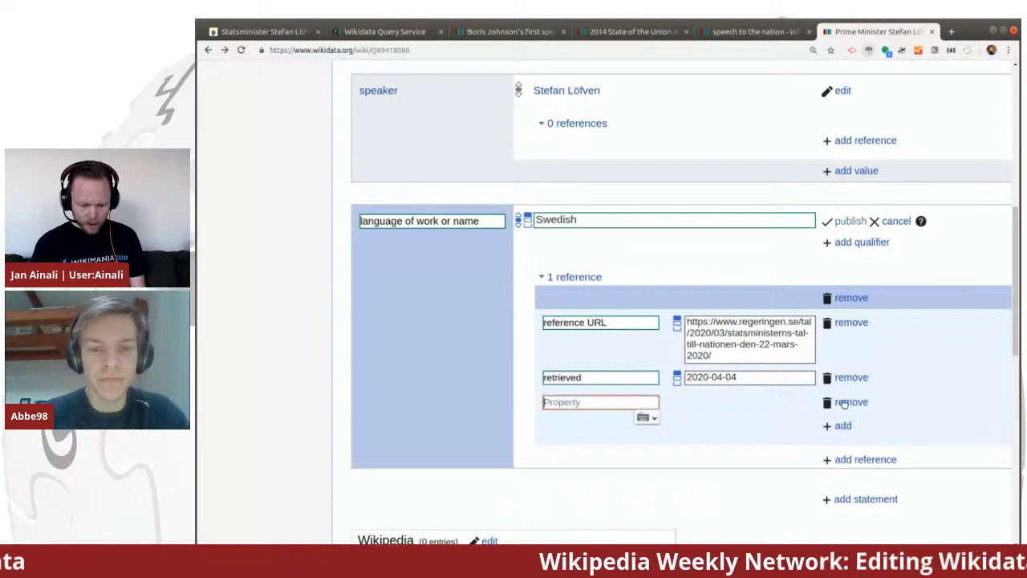
{"action": "type", "text": "pub"}
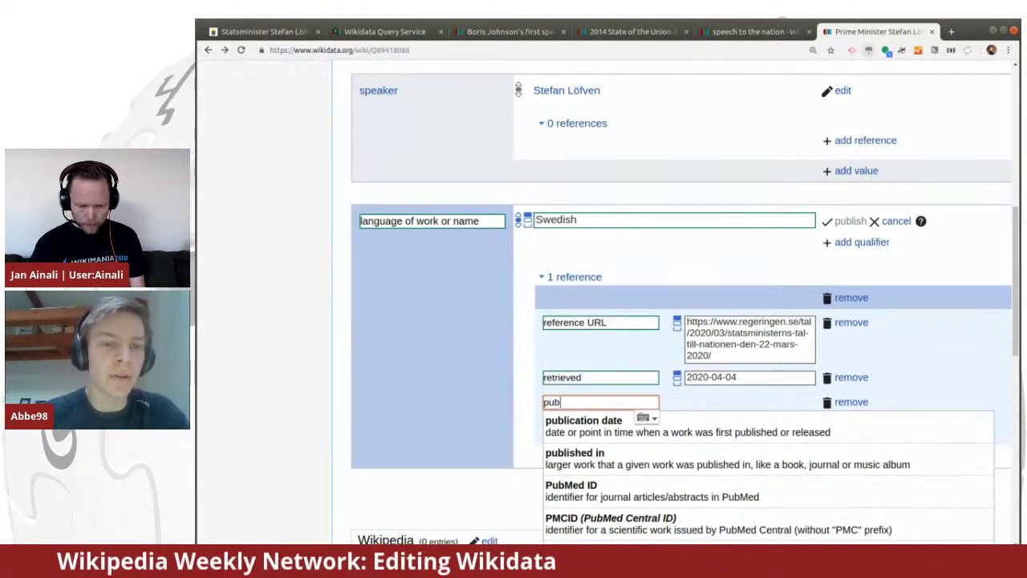
{"action": "key", "text": "BackSpace"}
{"action": "key", "text": "BackSpace"}
{"action": "key", "text": "BackSpace"}
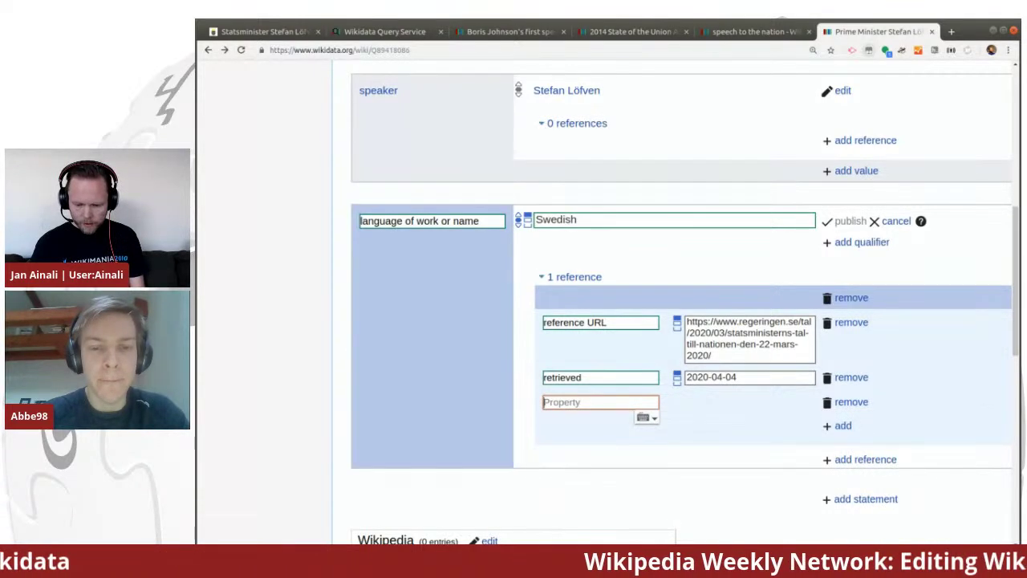
{"action": "left_click", "coordinate": [849, 402]}
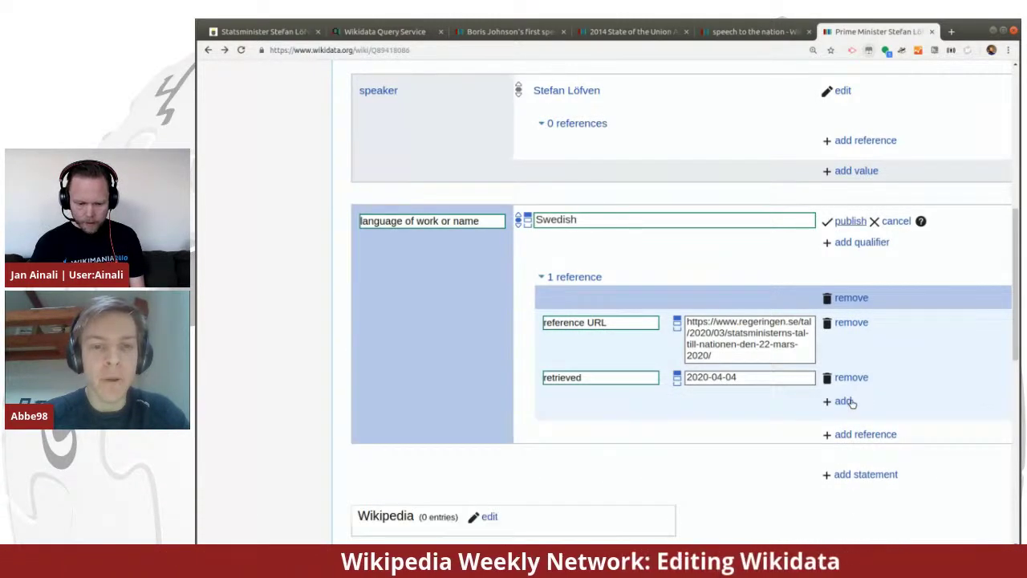
Publish the language statement with its reference and start a new statement with the property "title"
{"action": "left_click", "coordinate": [847, 221]}
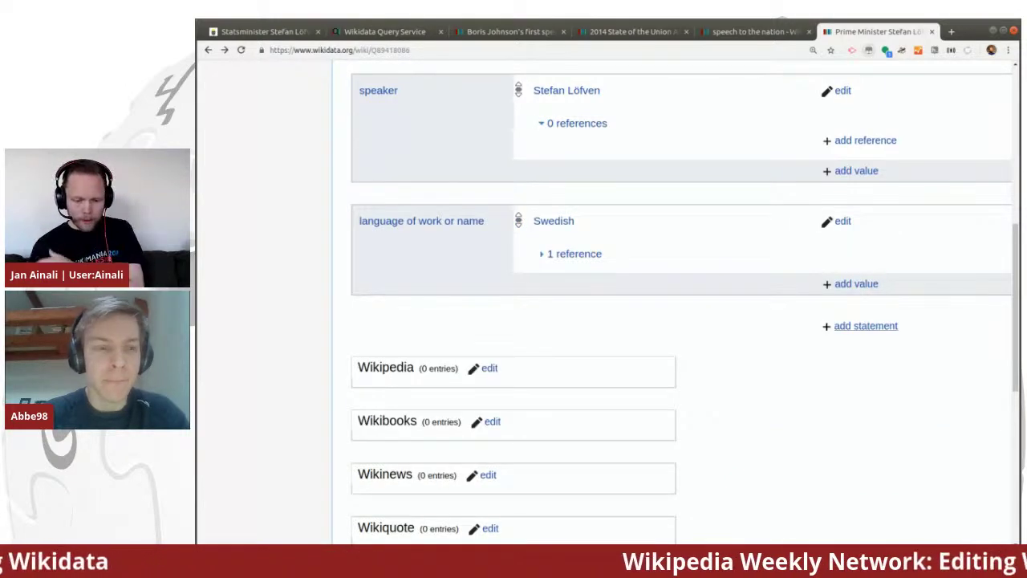
{"action": "left_click", "coordinate": [847, 326]}
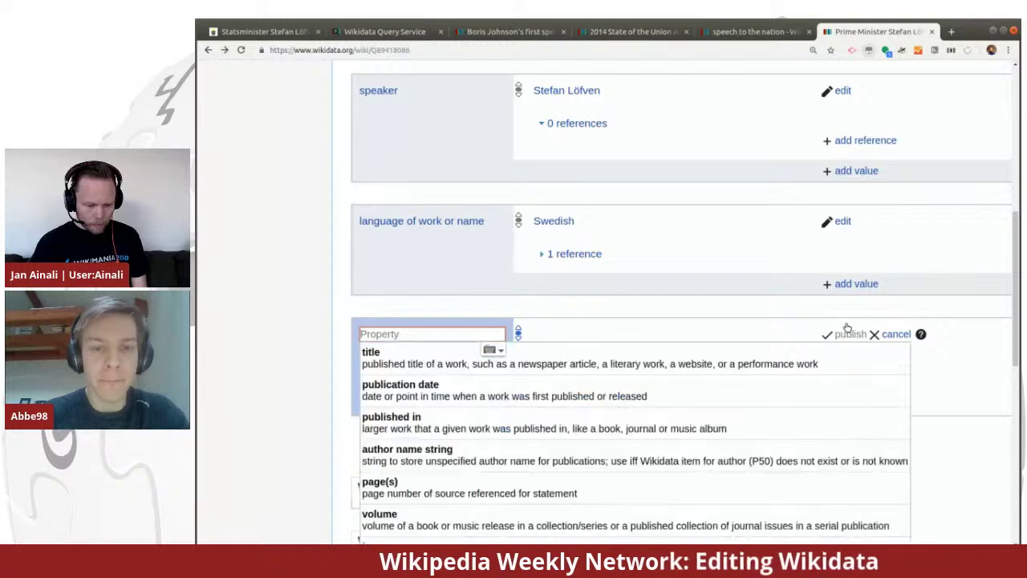
{"action": "left_click", "coordinate": [656, 368]}
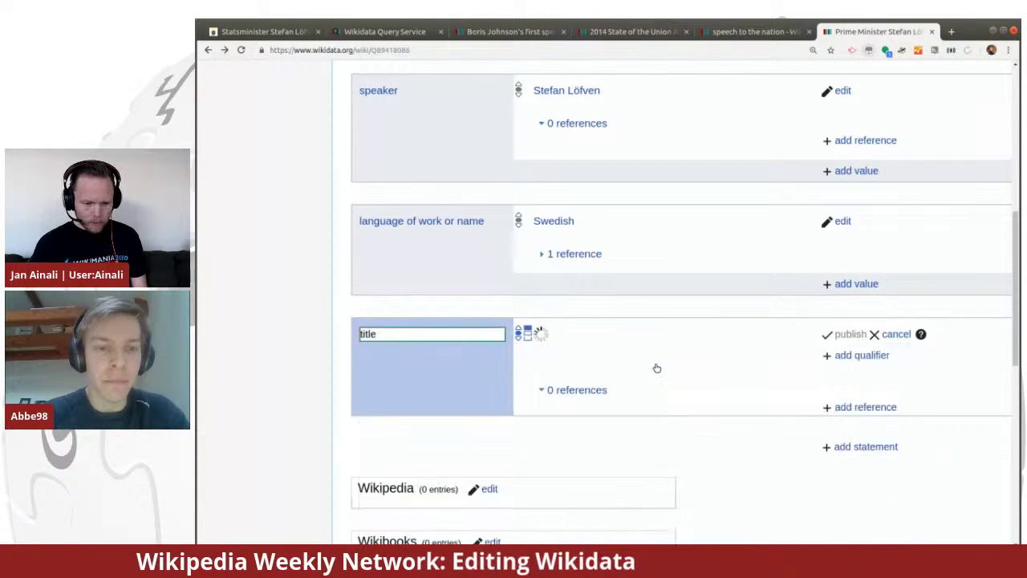
Copy the item's Swedish label "Statsminister Stefan Löfvens tal till nationen" into the title statement's value
{"action": "scroll", "coordinate": [695, 273], "scroll_direction": "up", "scroll_amount": 5}
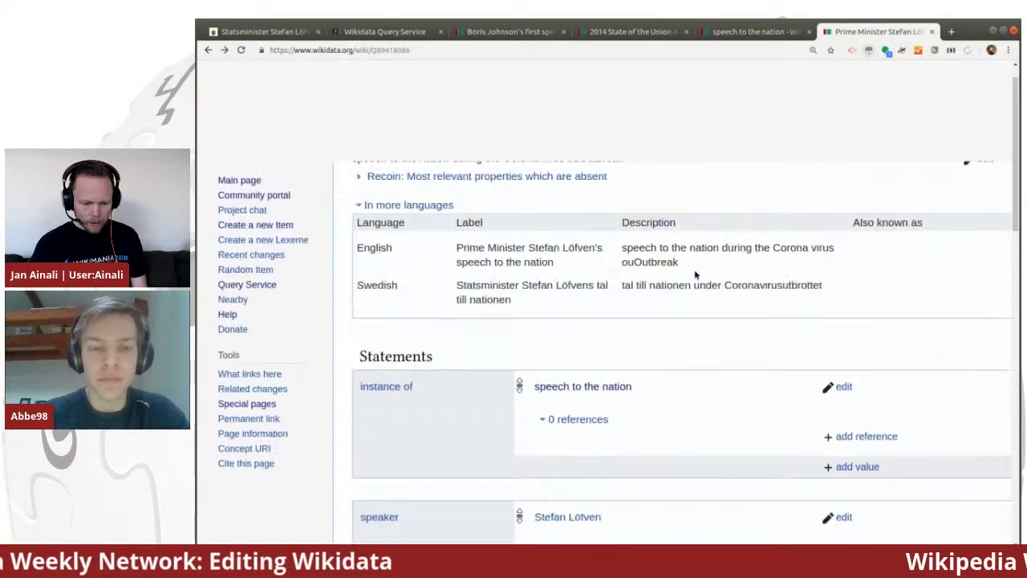
{"action": "left_click_drag", "start_coordinate": [515, 314], "coordinate": [449, 301]}
{"action": "key", "text": "ctrl+c"}
{"action": "scroll", "coordinate": [620, 338], "scroll_direction": "down", "scroll_amount": 5}
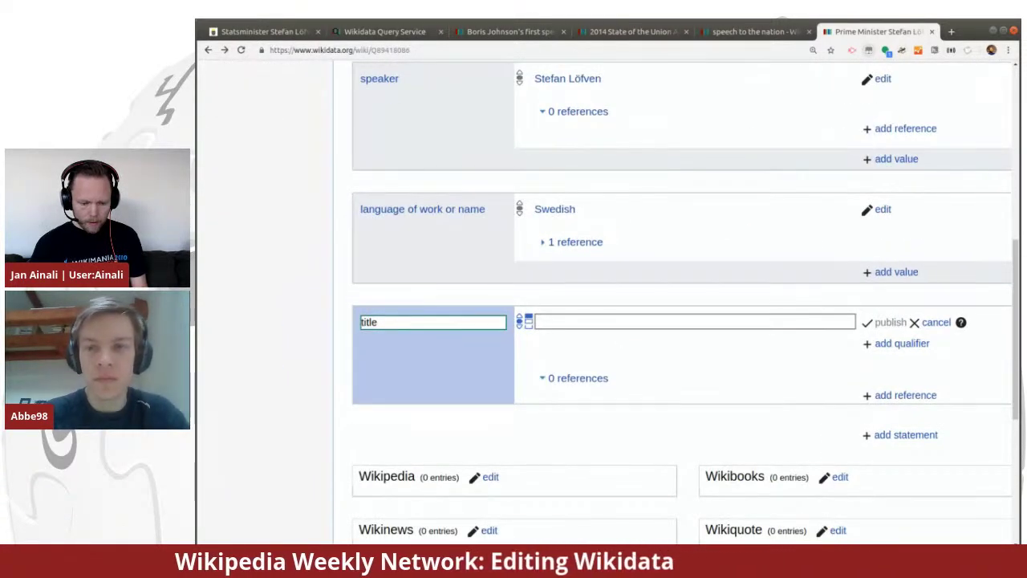
{"action": "left_click", "coordinate": [605, 320]}
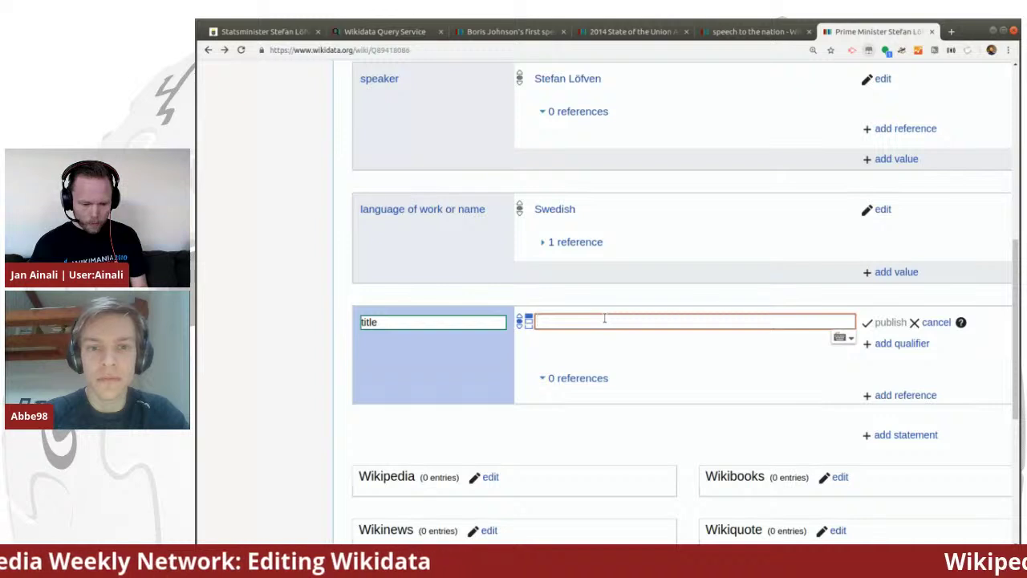
{"action": "key", "text": "ctrl+v"}
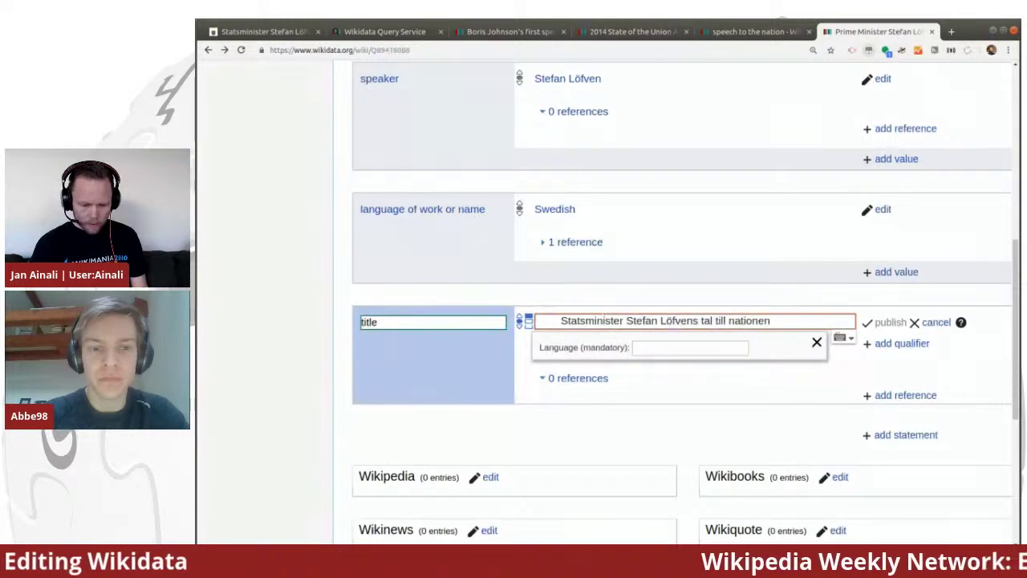
Set the title's language to Swedish (sv), remove the leading whitespace from its text, and publish the statement
{"action": "left_click", "coordinate": [651, 349]}
{"action": "type", "text": "sw"}
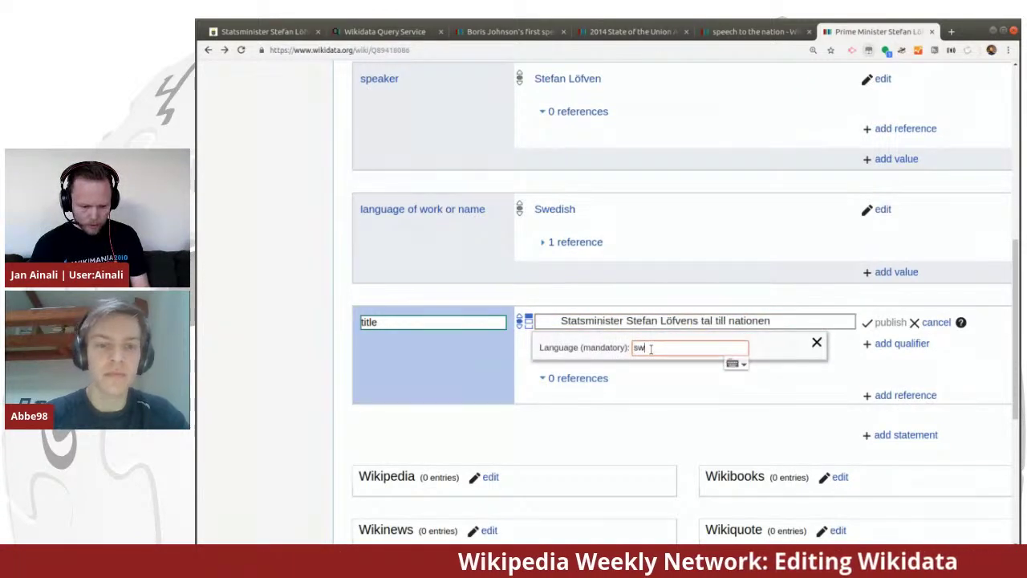
{"action": "type", "text": "e"}
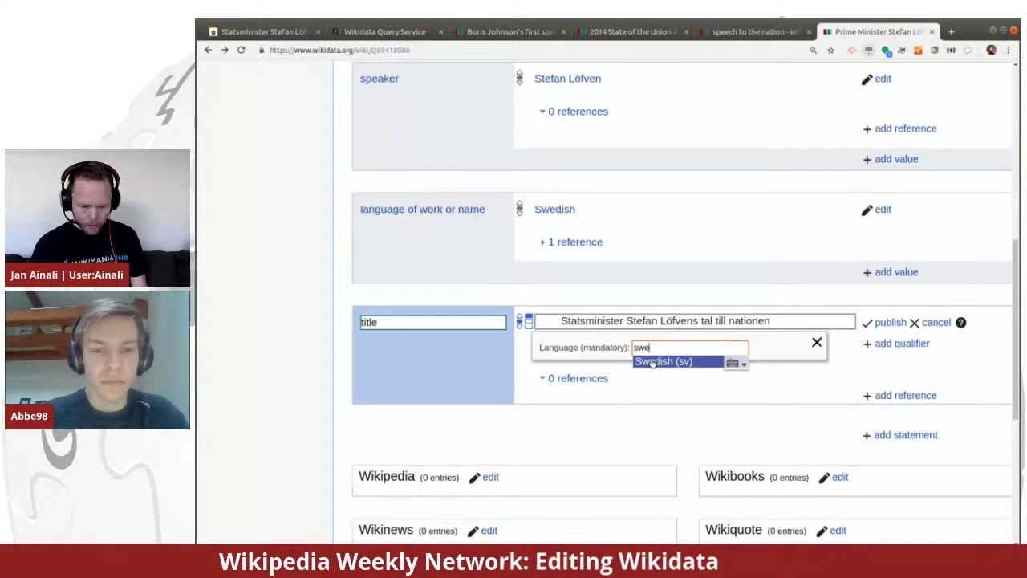
{"action": "left_click", "coordinate": [663, 362]}
{"action": "left_click", "coordinate": [562, 320]}
{"action": "key", "text": "BackSpace"}
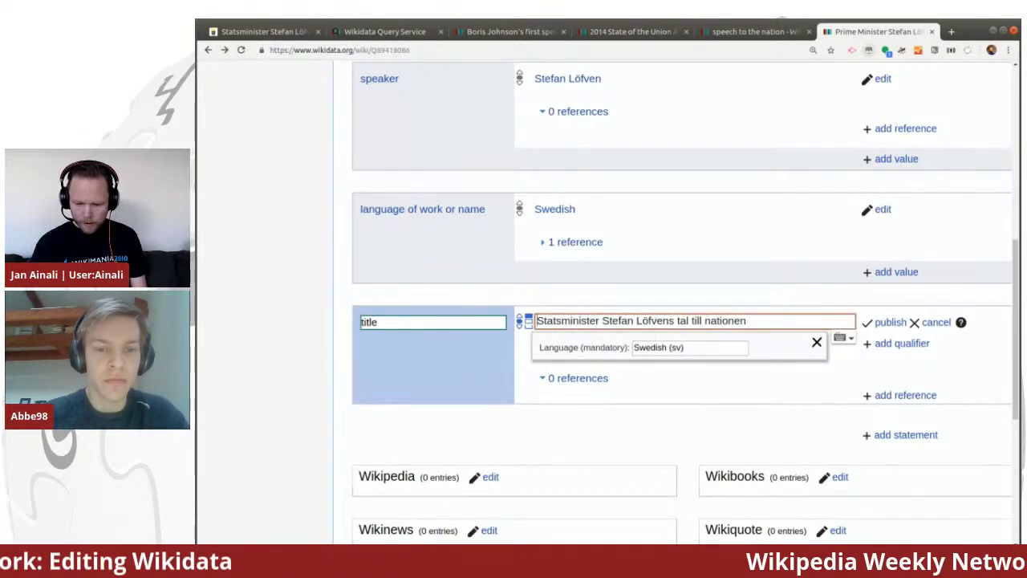
{"action": "left_click", "coordinate": [889, 322]}
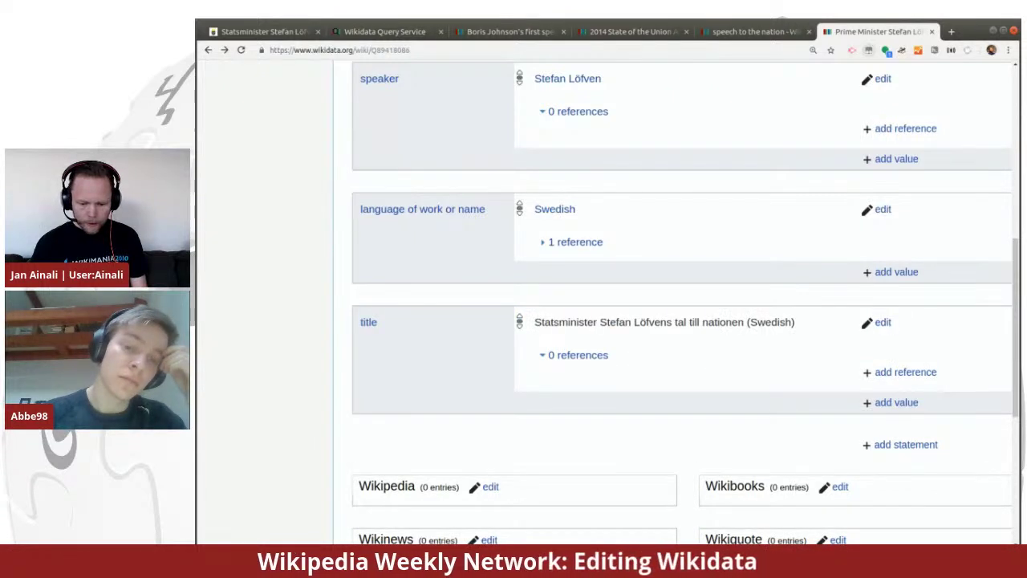
Start a "publication date" statement and fill its value with the date "22 mars 2020" copied from the government's speech page
{"action": "scroll", "coordinate": [794, 367], "scroll_direction": "down", "scroll_amount": 1}
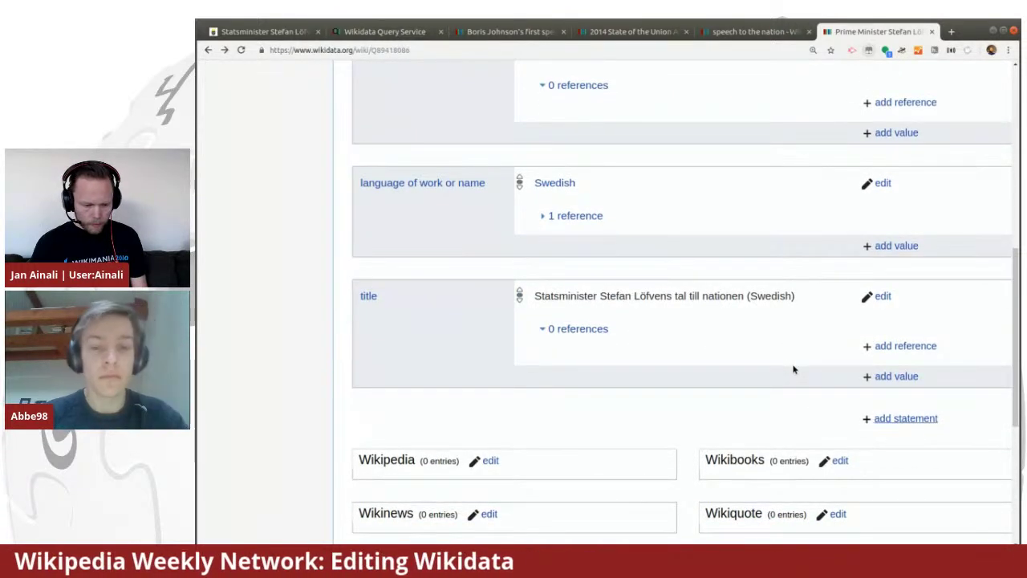
{"action": "left_click", "coordinate": [886, 419]}
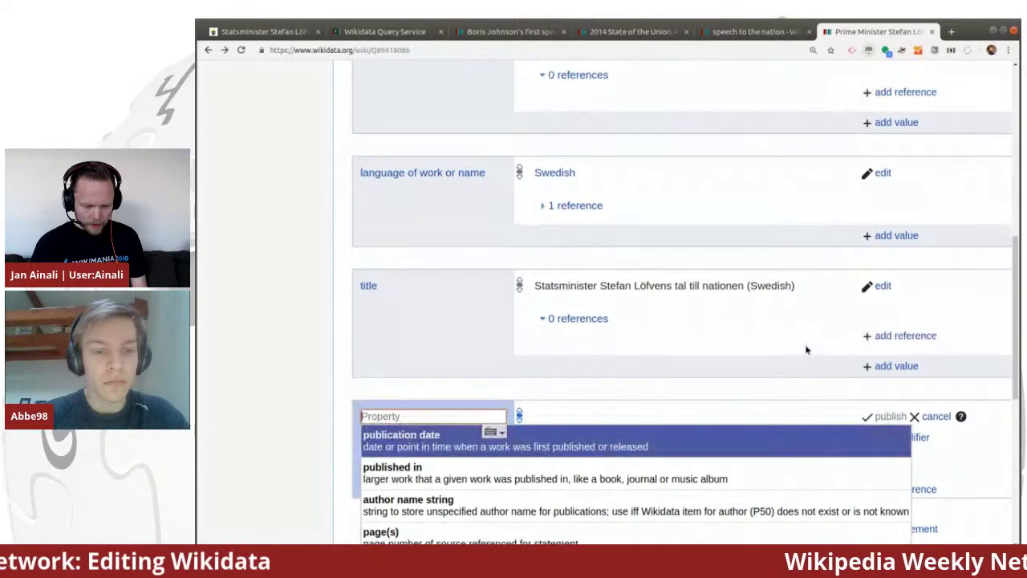
{"action": "left_click", "coordinate": [736, 434]}
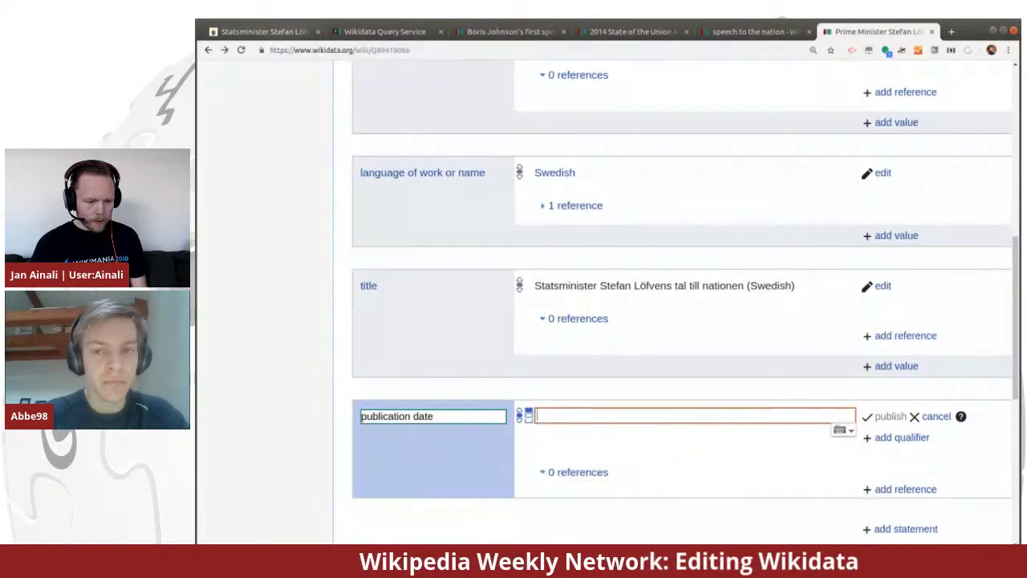
{"action": "left_click", "coordinate": [282, 31]}
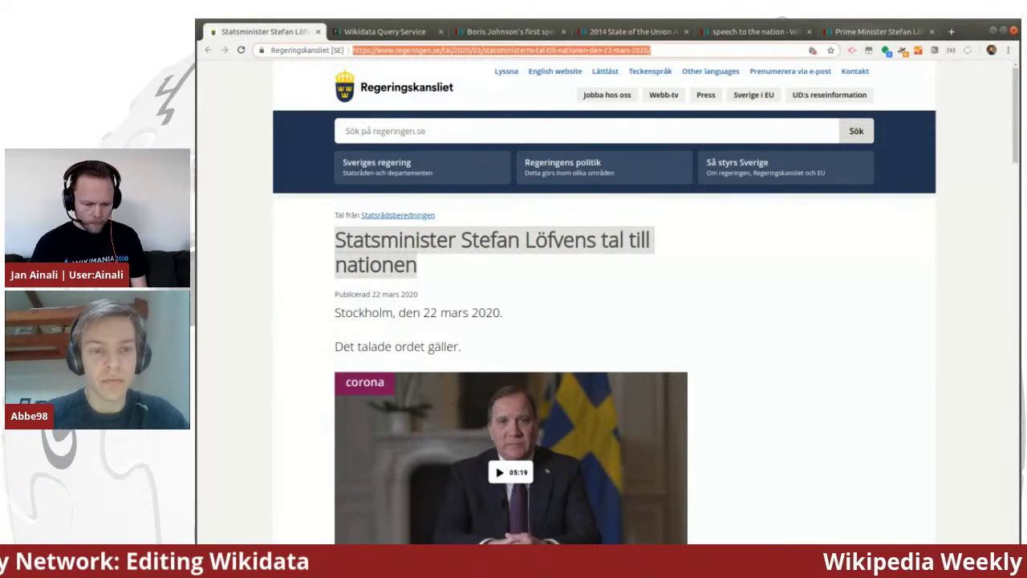
{"action": "left_click_drag", "start_coordinate": [452, 312], "coordinate": [500, 312]}
{"action": "key", "text": "ctrl+c"}
{"action": "key", "text": "ctrl+shift+Tab"}
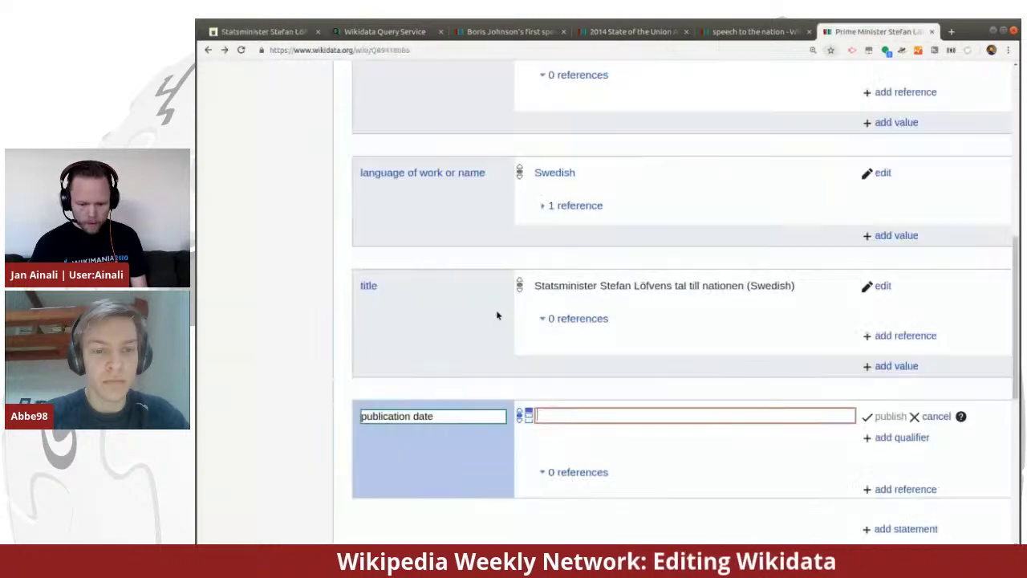
{"action": "key", "text": "ctrl+v"}
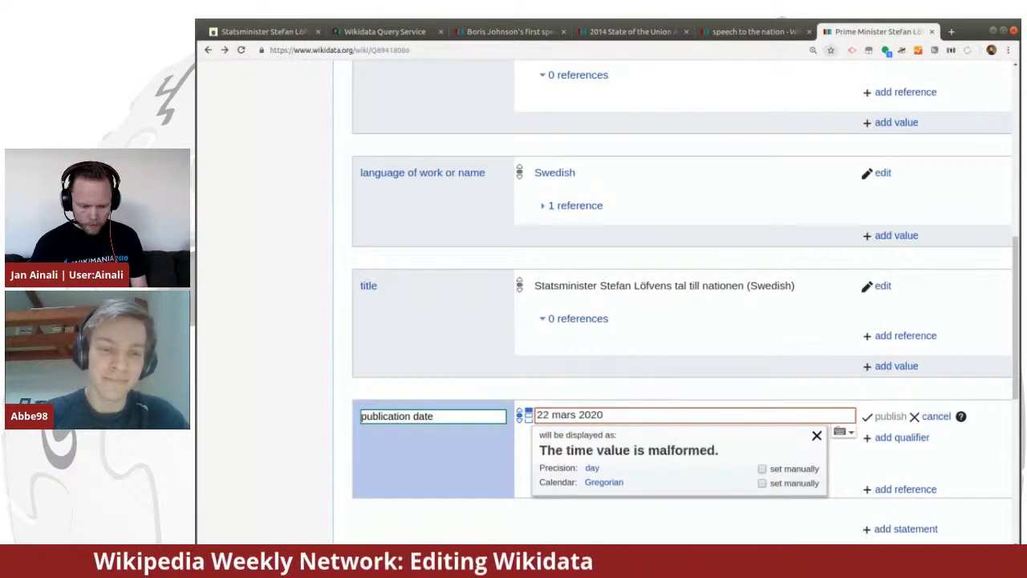
Correct the month in the publication date to "march" and publish the statement
{"action": "key", "text": "Left"}
{"action": "key", "text": "Left"}
{"action": "key", "text": "Left"}
{"action": "key", "text": "Left"}
{"action": "key", "text": "Left"}
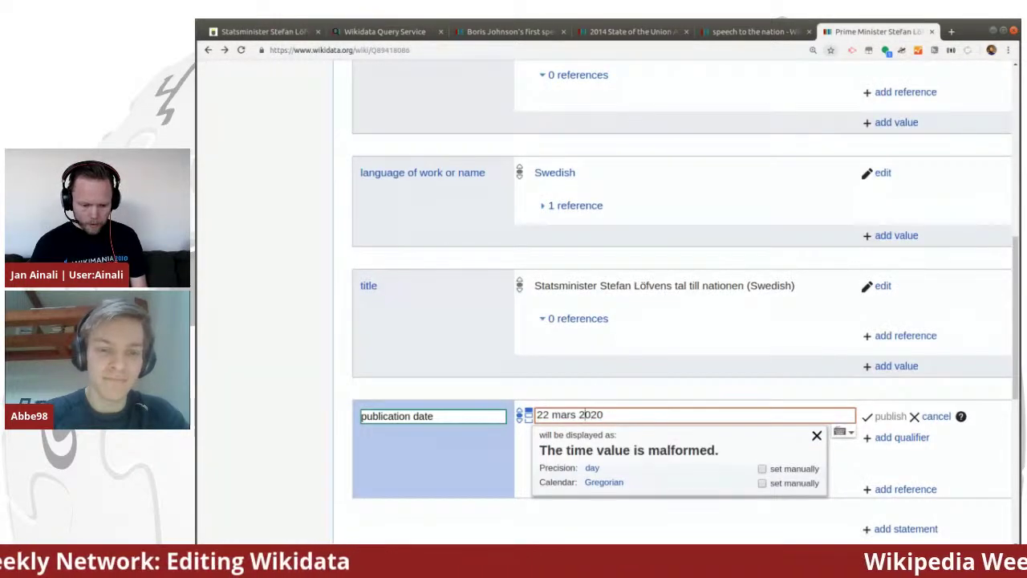
{"action": "key", "text": "BackSpace"}
{"action": "type", "text": "ch"}
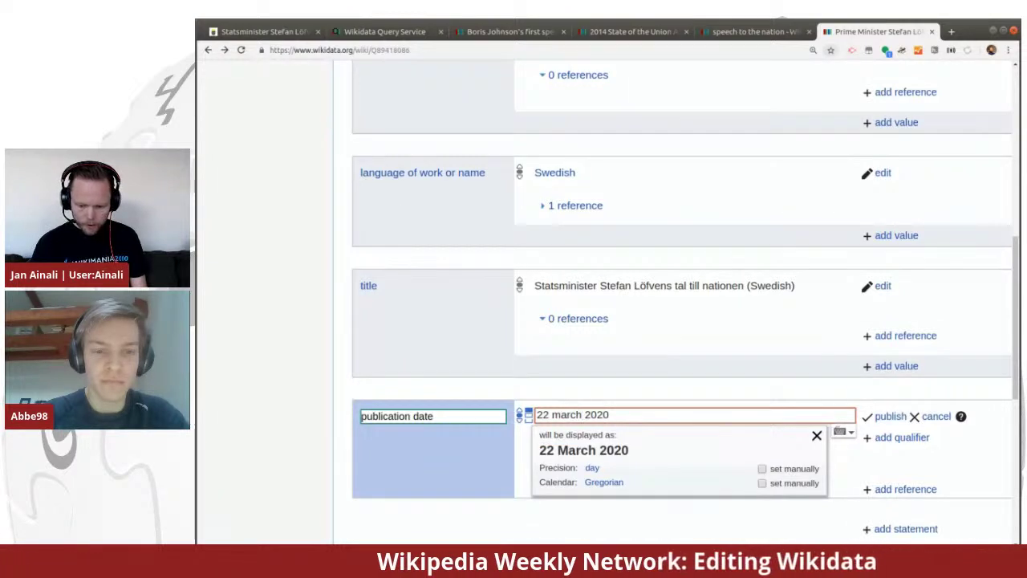
{"action": "left_click", "coordinate": [886, 417]}
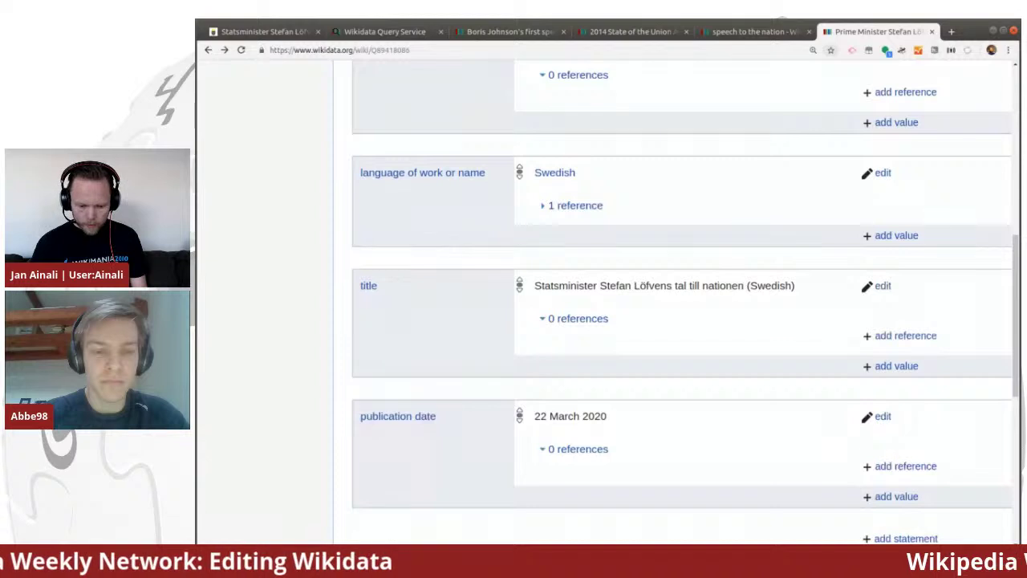
Start another new statement below the publication date and look through the suggested properties
{"action": "scroll", "coordinate": [800, 439], "scroll_direction": "down", "scroll_amount": 3}
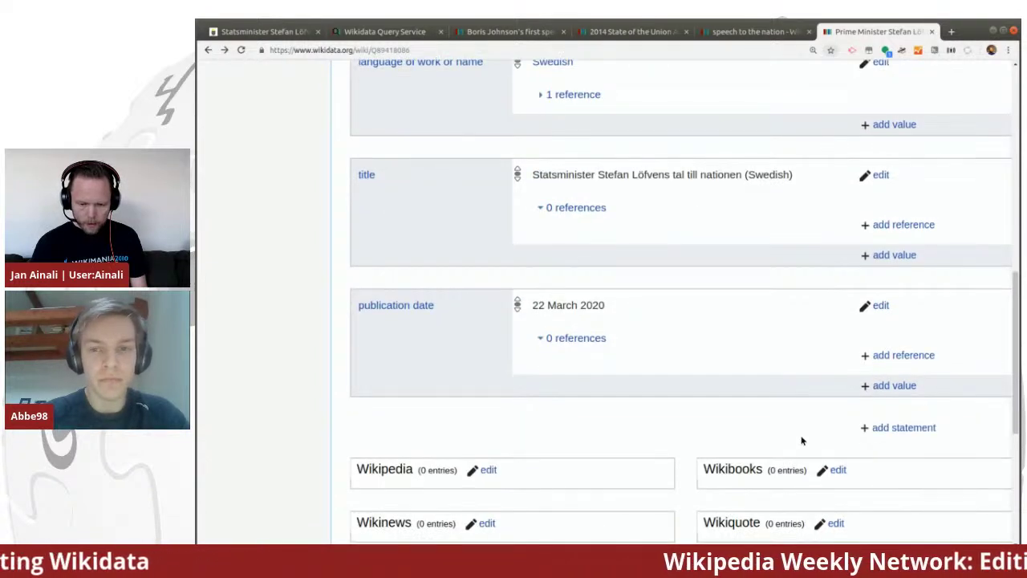
{"action": "scroll", "coordinate": [803, 438], "scroll_direction": "down", "scroll_amount": 1}
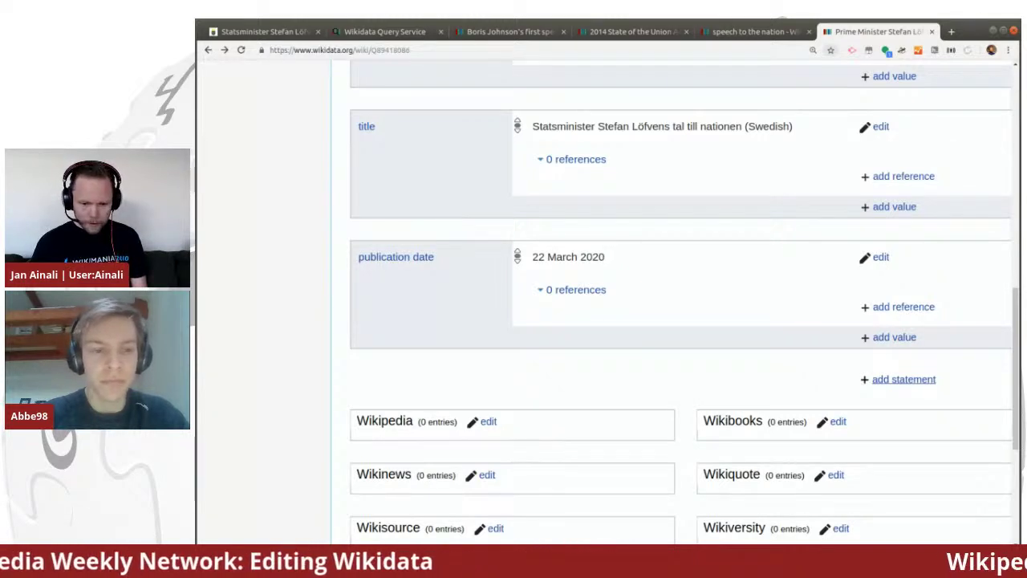
{"action": "left_click", "coordinate": [904, 379]}
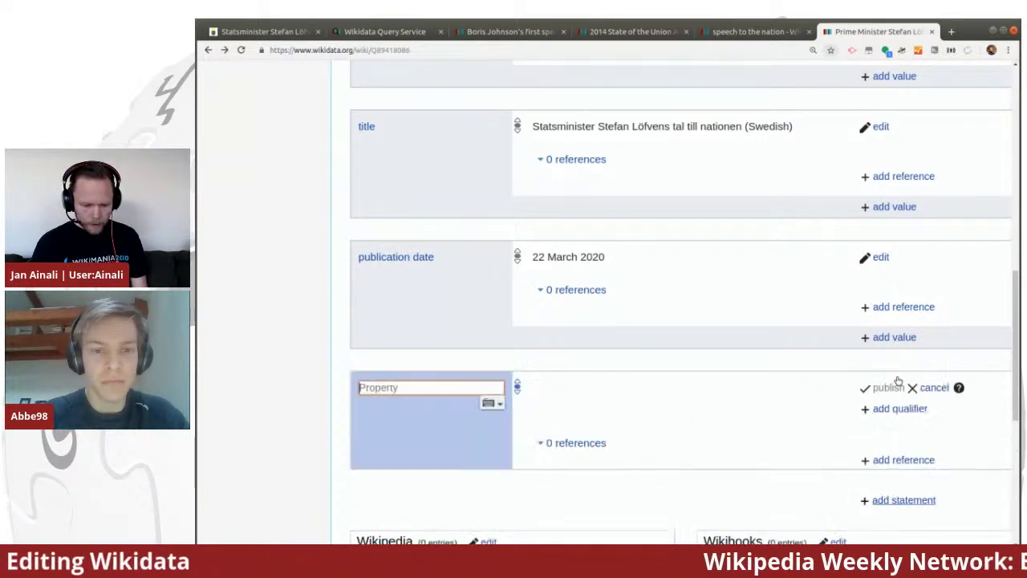
{"action": "scroll", "coordinate": [734, 344], "scroll_direction": "down", "scroll_amount": 1}
{"action": "scroll", "coordinate": [738, 345], "scroll_direction": "down", "scroll_amount": 2}
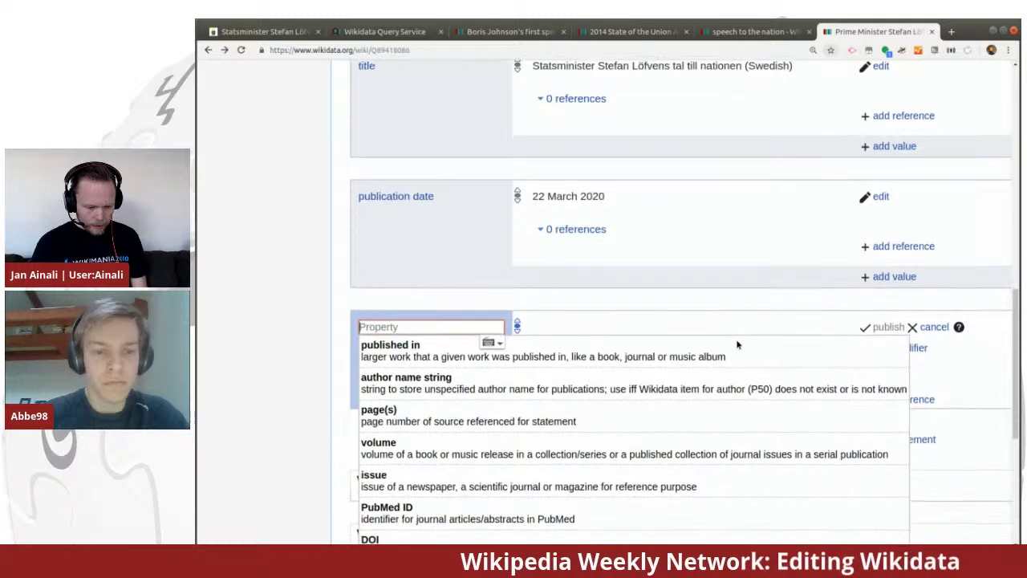
{"action": "key", "text": "Up"}
{"action": "key", "text": "Down"}
{"action": "key", "text": "Down"}
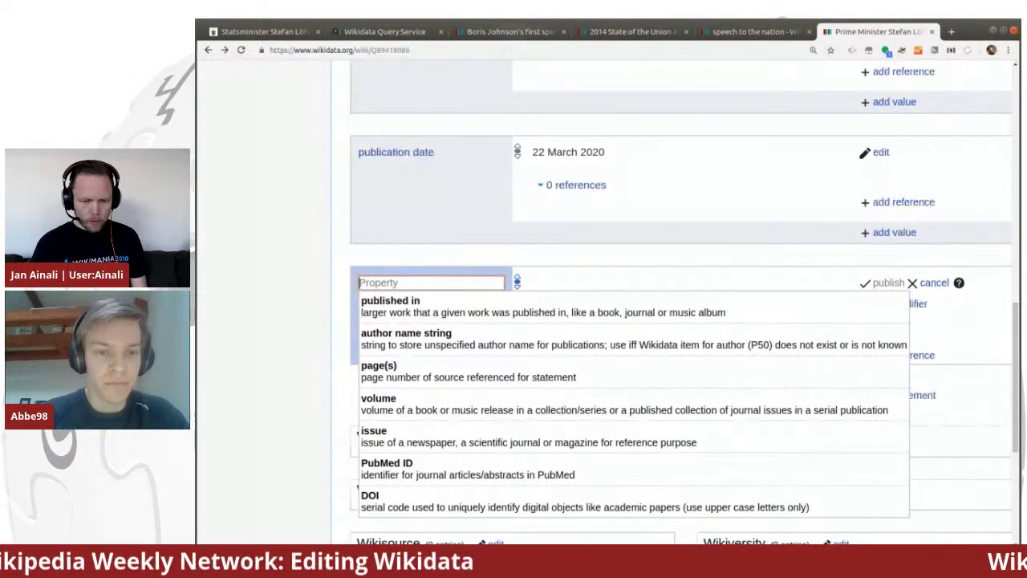
Examine the statements on the item for Boris Johnson's first speech and the government's speech page for further properties to add
{"action": "left_click", "coordinate": [520, 32]}
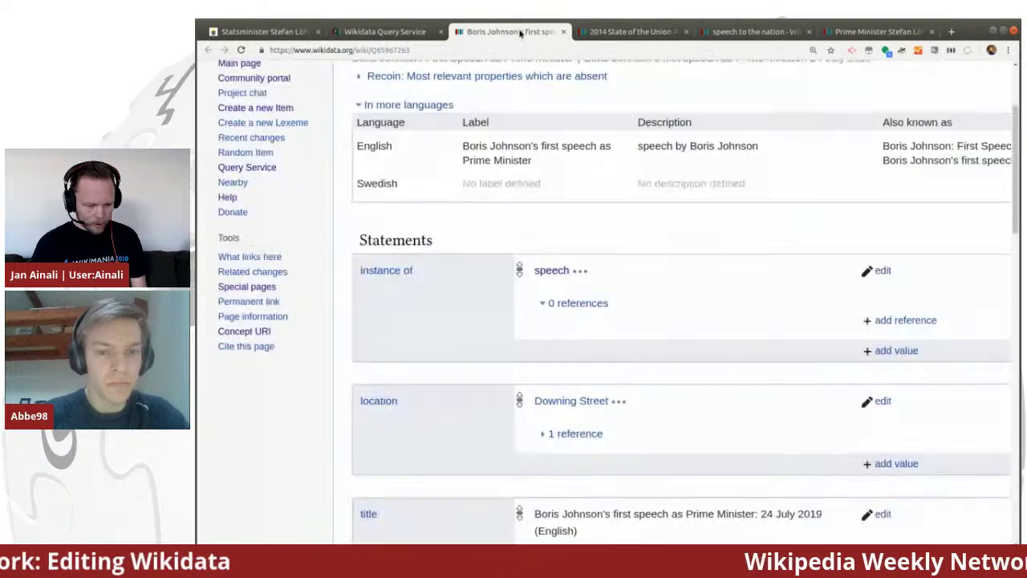
{"action": "scroll", "coordinate": [477, 287], "scroll_direction": "down", "scroll_amount": 2}
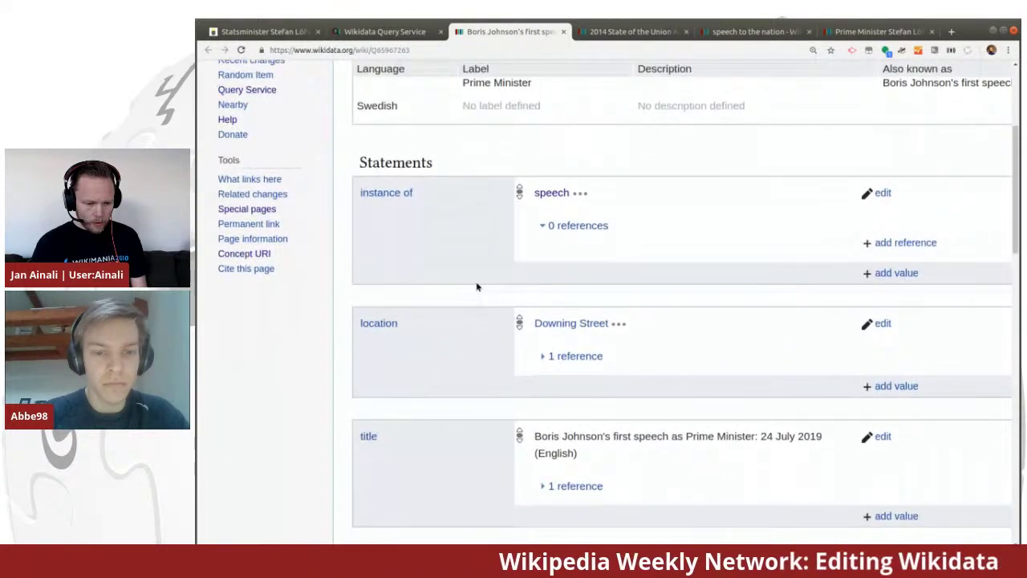
{"action": "scroll", "coordinate": [477, 287], "scroll_direction": "down", "scroll_amount": 1}
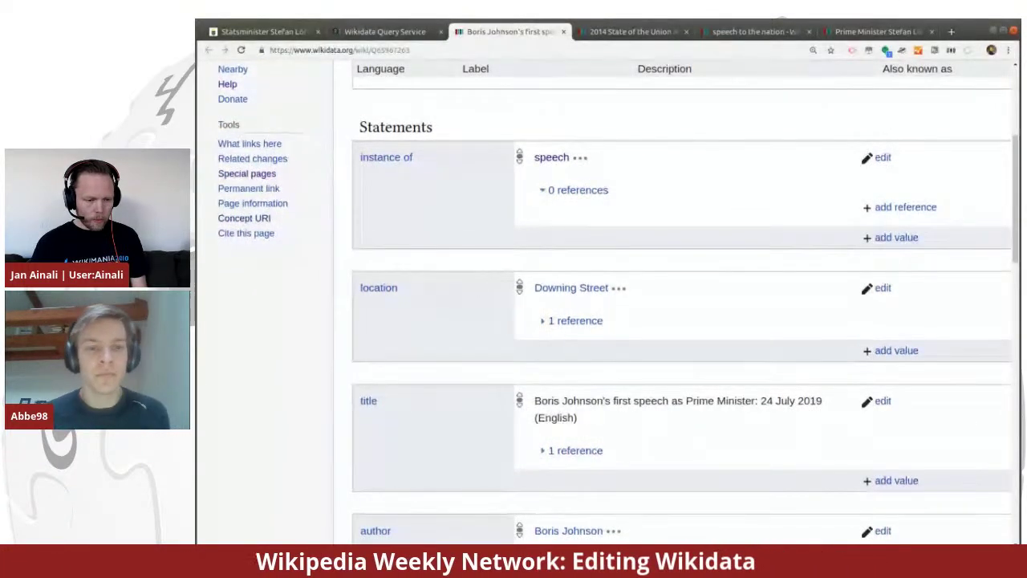
{"action": "left_click", "coordinate": [273, 32]}
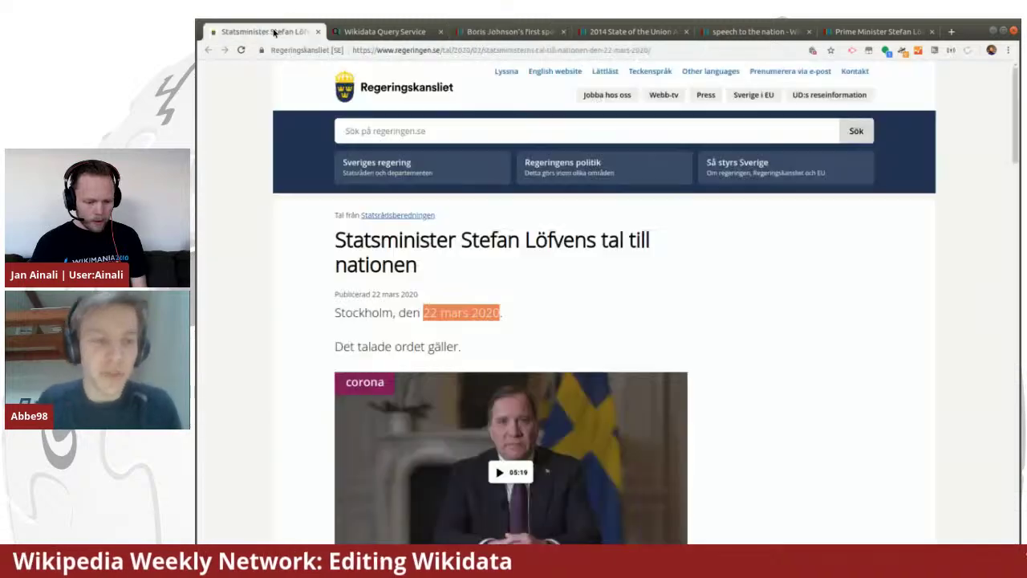
{"action": "scroll", "coordinate": [410, 272], "scroll_direction": "down", "scroll_amount": 3}
{"action": "scroll", "coordinate": [408, 272], "scroll_direction": "down", "scroll_amount": 2}
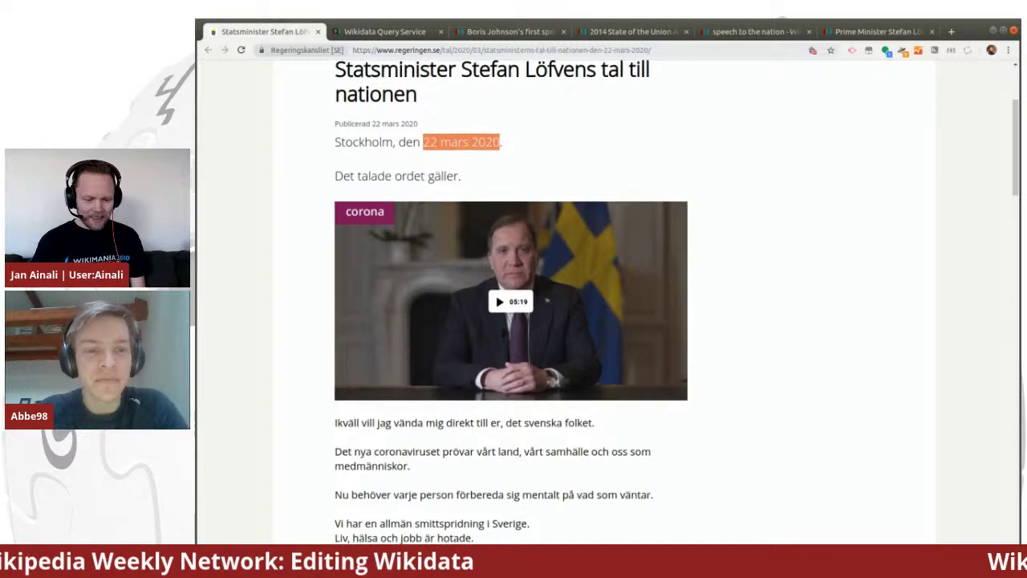
{"action": "scroll", "coordinate": [801, 307], "scroll_direction": "down", "scroll_amount": 3}
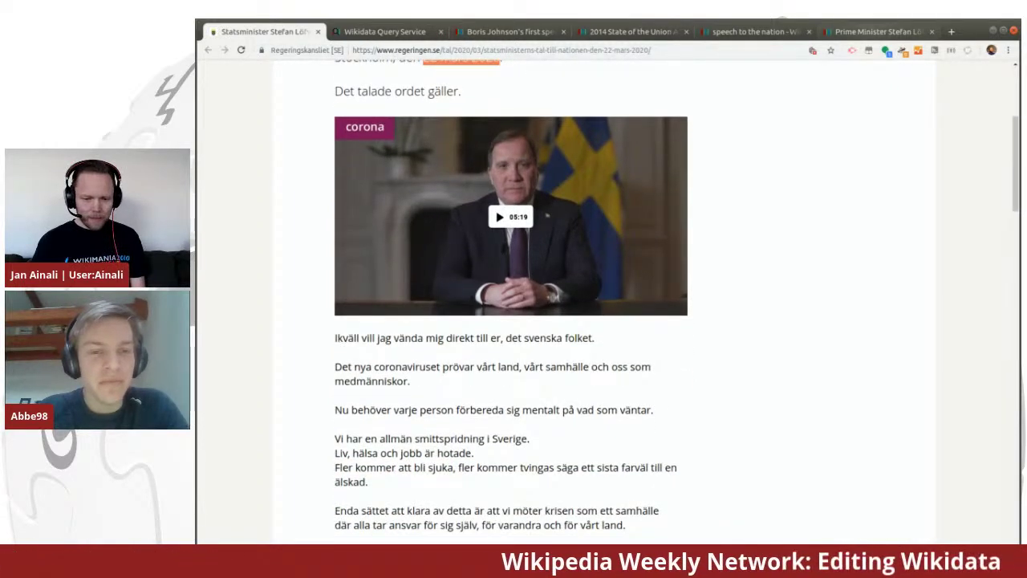
{"action": "left_click", "coordinate": [873, 31]}
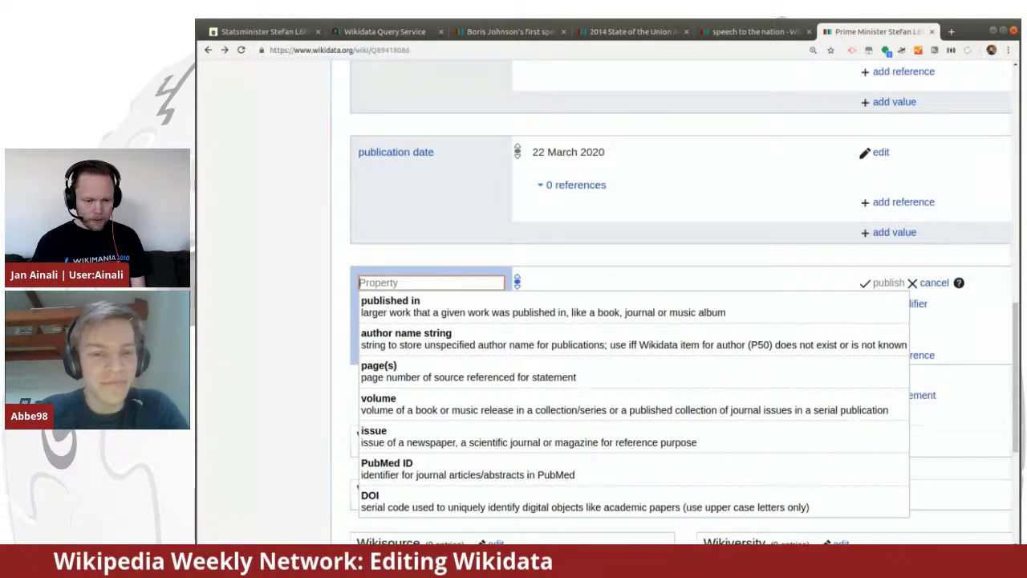
{"action": "left_click", "coordinate": [513, 32]}
{"action": "scroll", "coordinate": [649, 217], "scroll_direction": "down", "scroll_amount": 5}
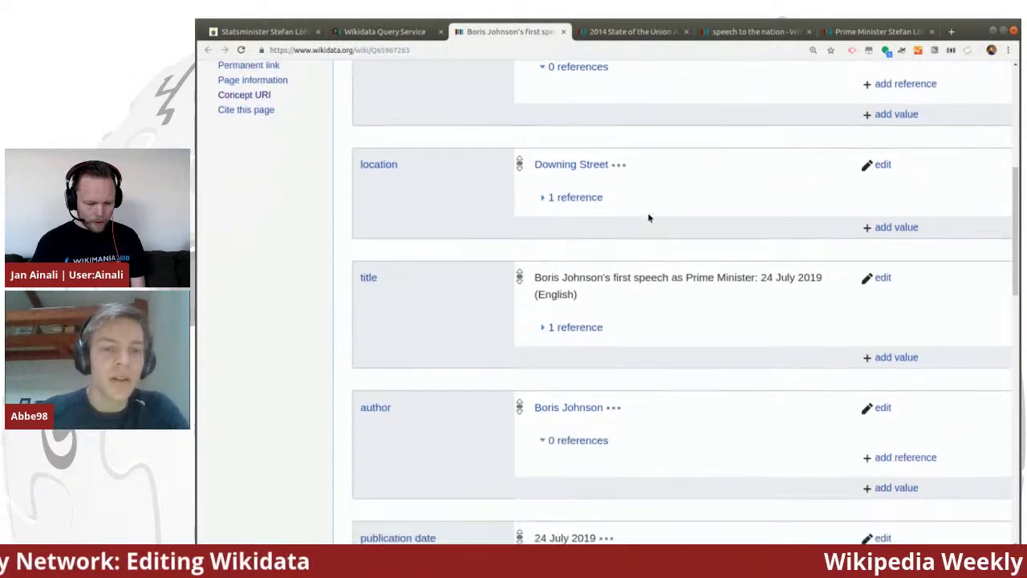
{"action": "scroll", "coordinate": [649, 217], "scroll_direction": "down", "scroll_amount": 3}
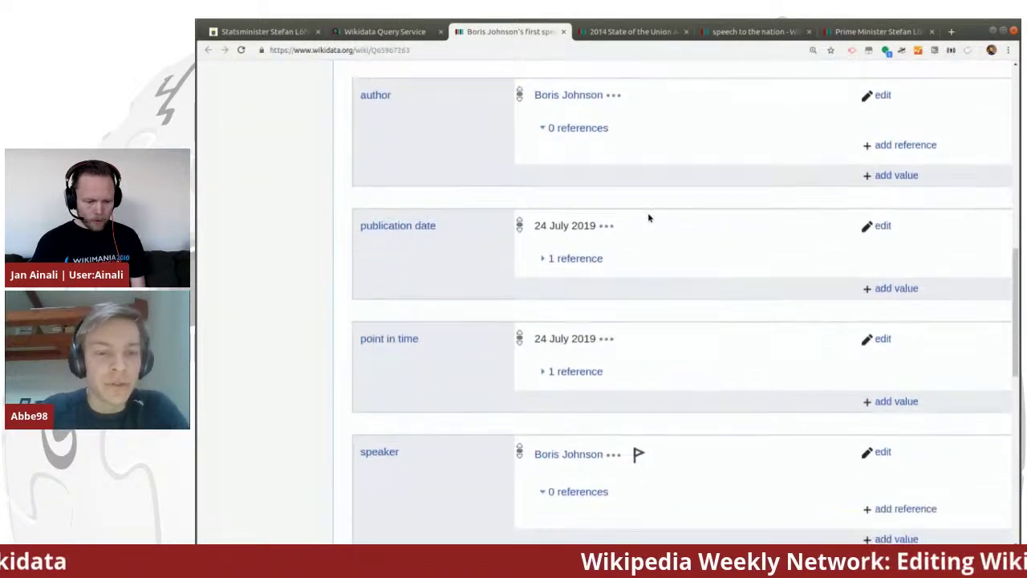
{"action": "scroll", "coordinate": [649, 216], "scroll_direction": "down", "scroll_amount": 1}
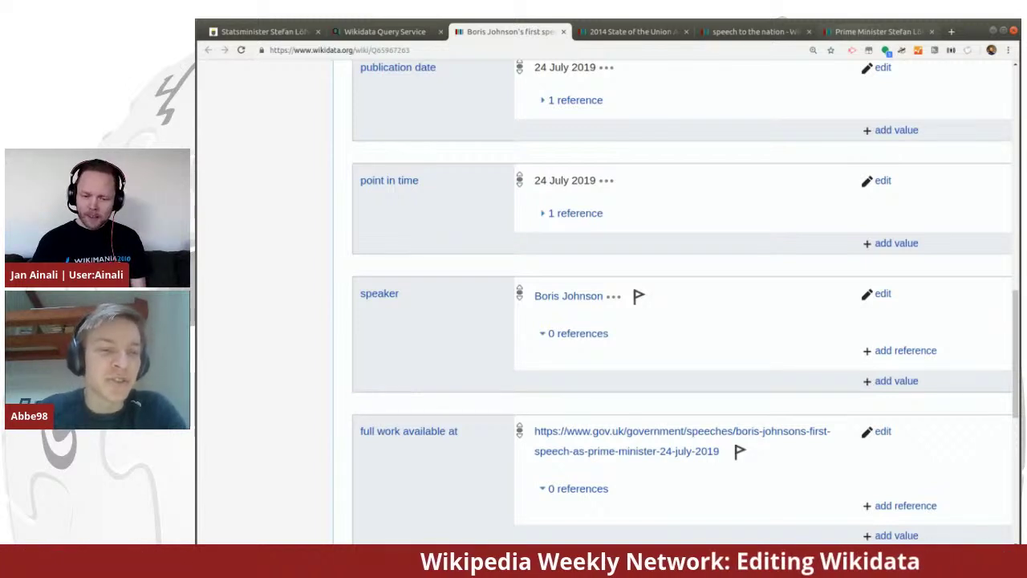
{"action": "left_click", "coordinate": [849, 30]}
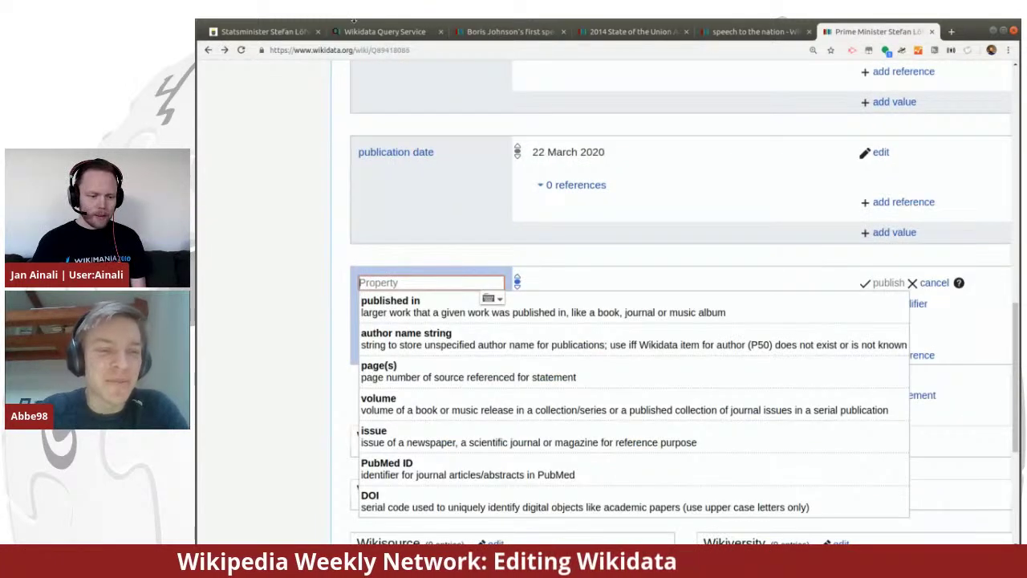
Check the speech video's length on the government page and choose "duration" as the new statement's property
{"action": "left_click", "coordinate": [281, 31]}
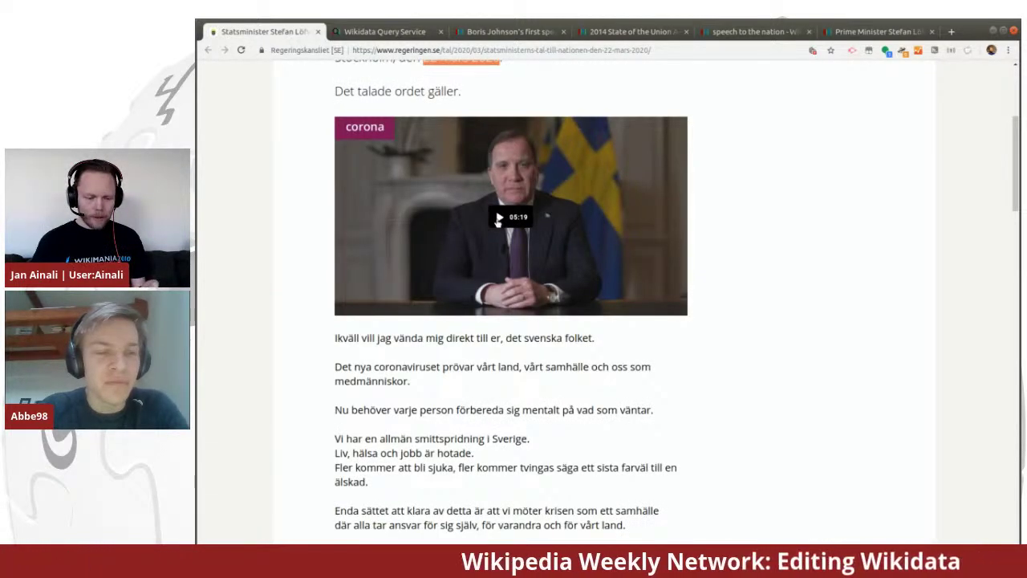
{"action": "left_click", "coordinate": [499, 219]}
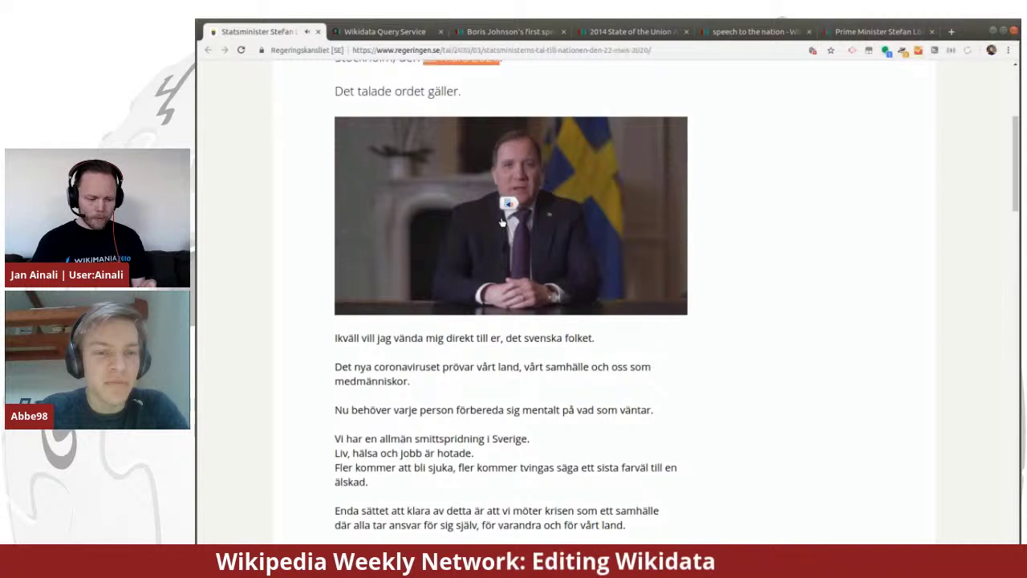
{"action": "left_click", "coordinate": [347, 306]}
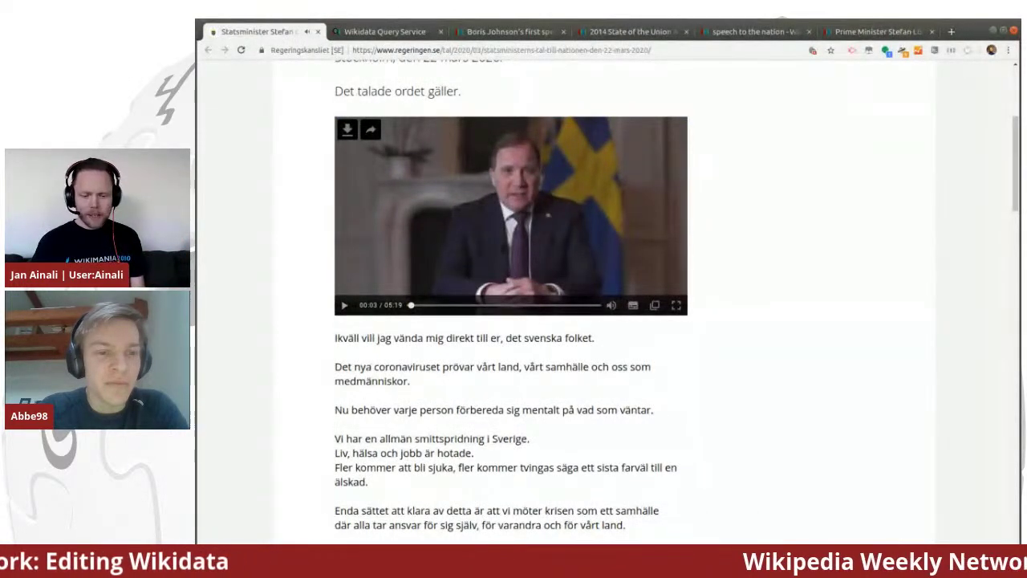
{"action": "left_click", "coordinate": [841, 36]}
{"action": "type", "text": "dur"}
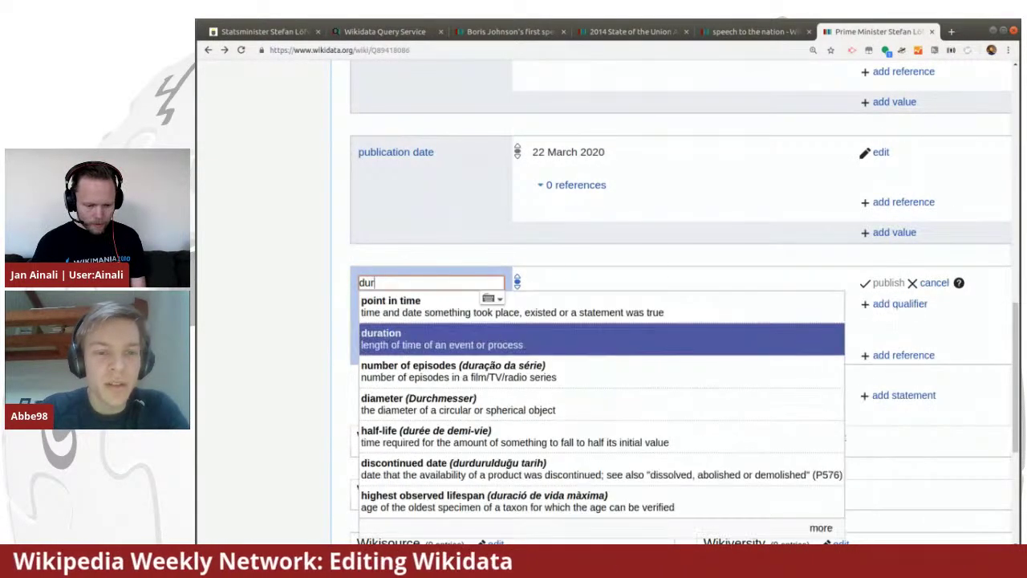
{"action": "left_click", "coordinate": [640, 331]}
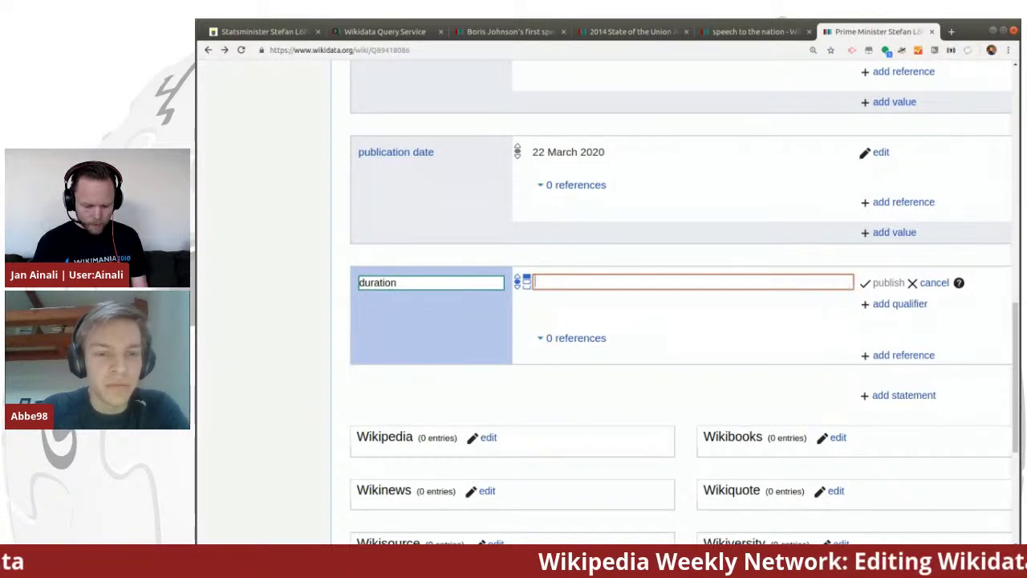
Set the duration to 319 with the unit "second" and publish the statement
{"action": "type", "text": "5:19"}
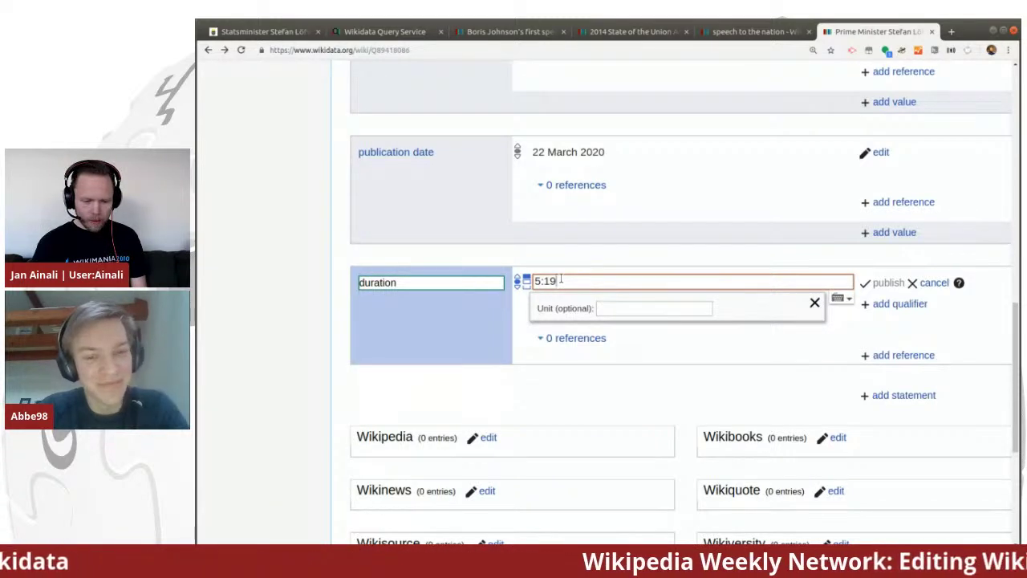
{"action": "key", "text": "Left"}
{"action": "key", "text": "Left"}
{"action": "key", "text": "BackSpace"}
{"action": "key", "text": "BackSpace"}
{"action": "type", "text": "3"}
{"action": "left_click", "coordinate": [630, 308]}
{"action": "type", "text": "sec"}
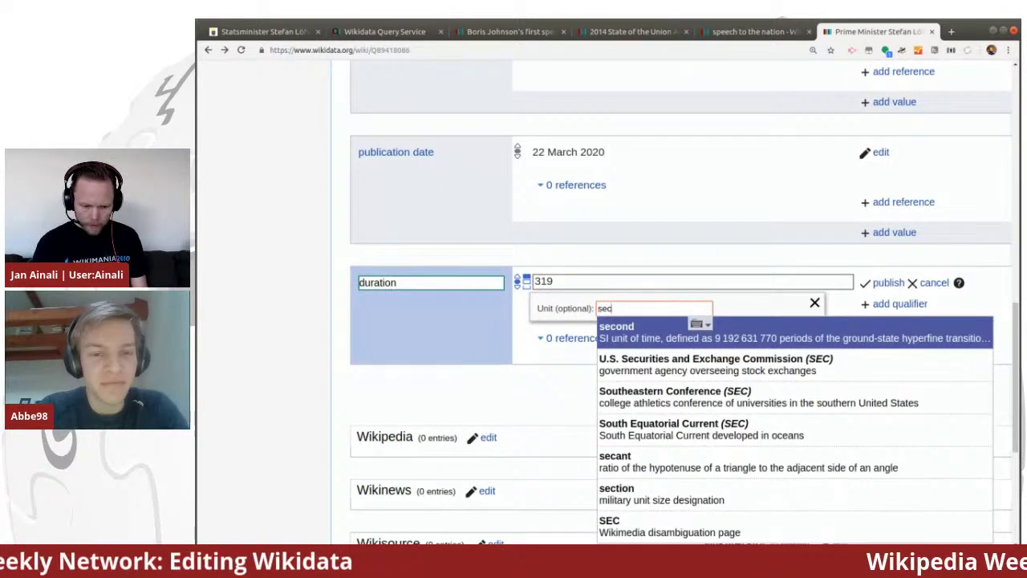
{"action": "left_click", "coordinate": [637, 332]}
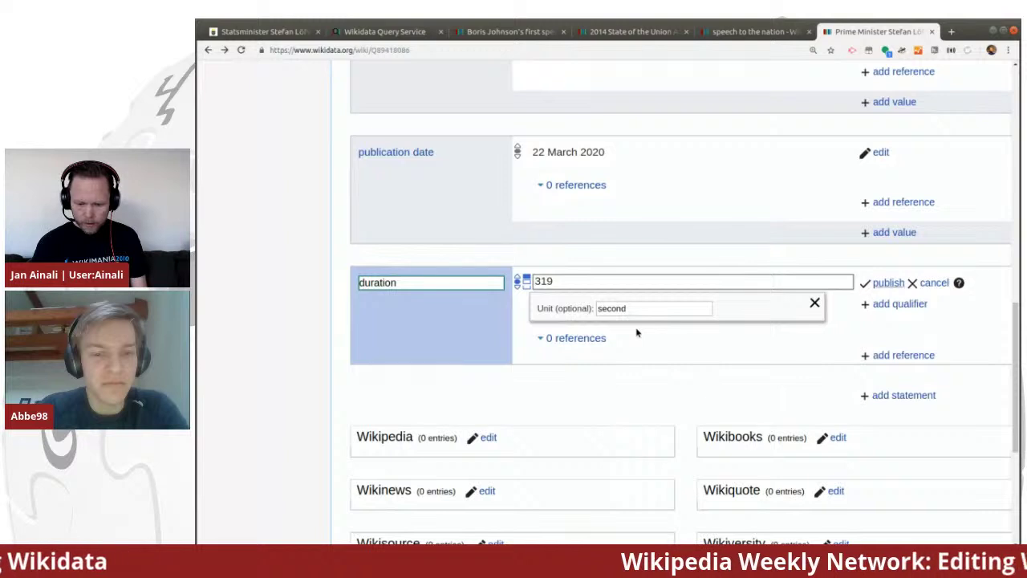
{"action": "left_click", "coordinate": [886, 283]}
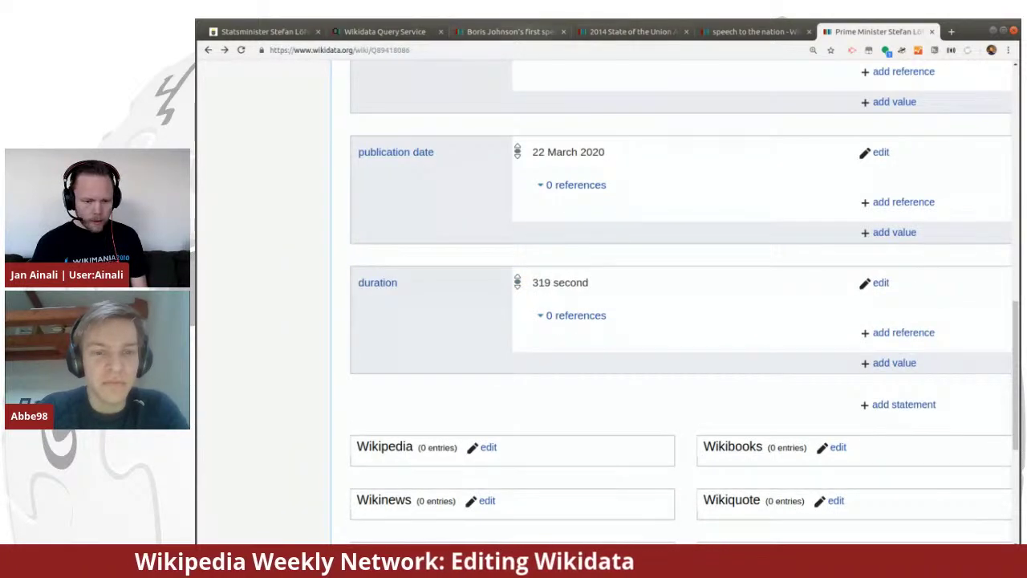
Check the remaining statements on the item for Boris Johnson's first speech and copy the web address of the government's speech page
{"action": "left_click", "coordinate": [521, 31]}
{"action": "scroll", "coordinate": [657, 193], "scroll_direction": "down", "scroll_amount": 2}
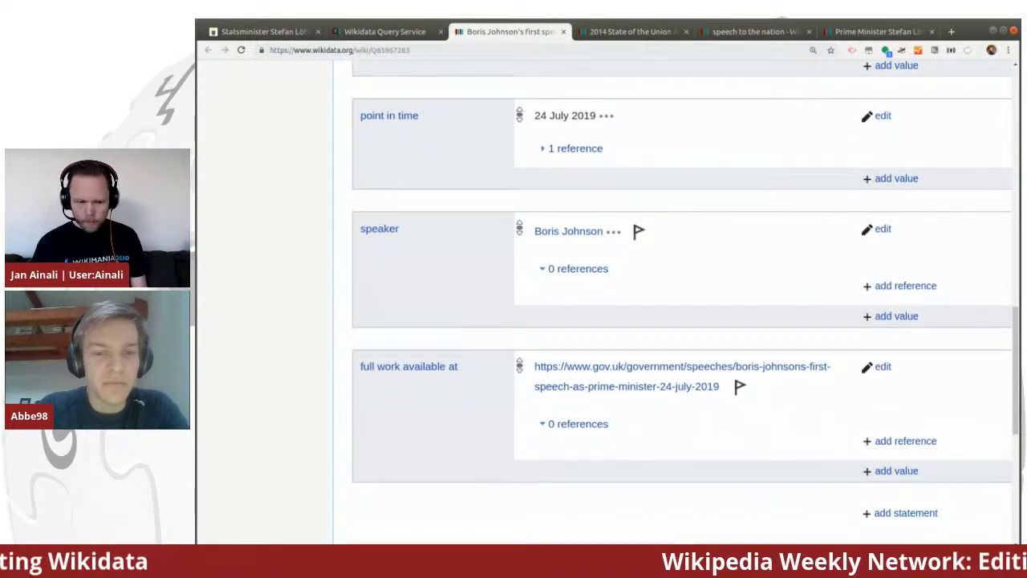
{"action": "left_click", "coordinate": [279, 32]}
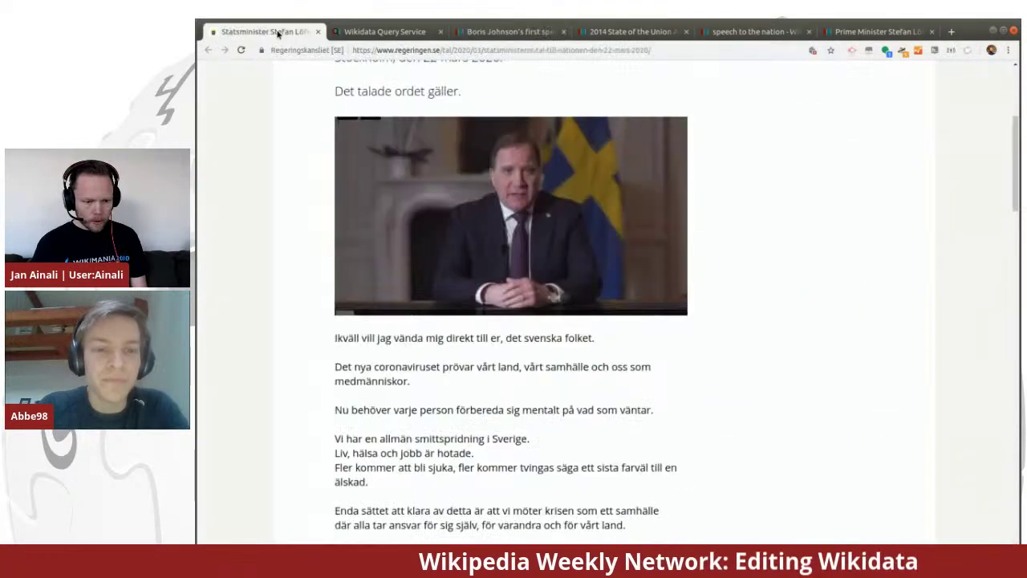
{"action": "double_click", "coordinate": [419, 50]}
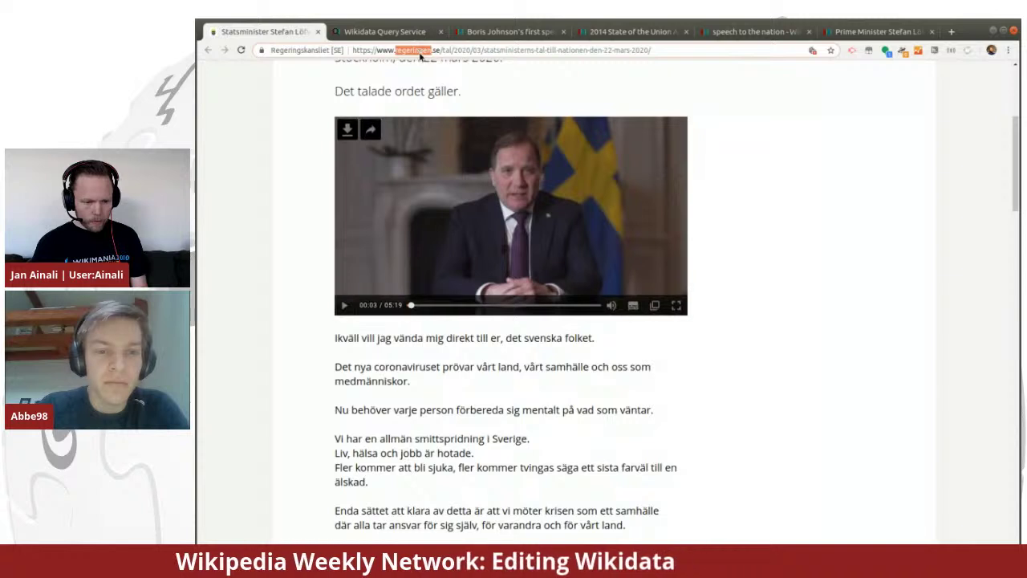
{"action": "triple_click", "coordinate": [419, 51]}
{"action": "key", "text": "ctrl+c"}
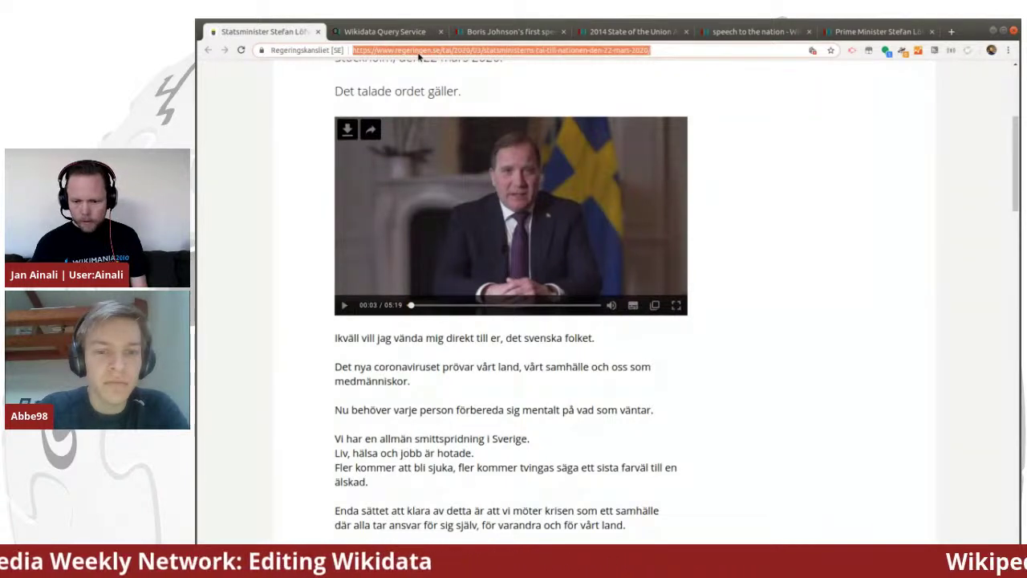
Add a "full work available at" statement to the Löfven speech item with the copied regeringen.se address and publish it
{"action": "left_click", "coordinate": [853, 33]}
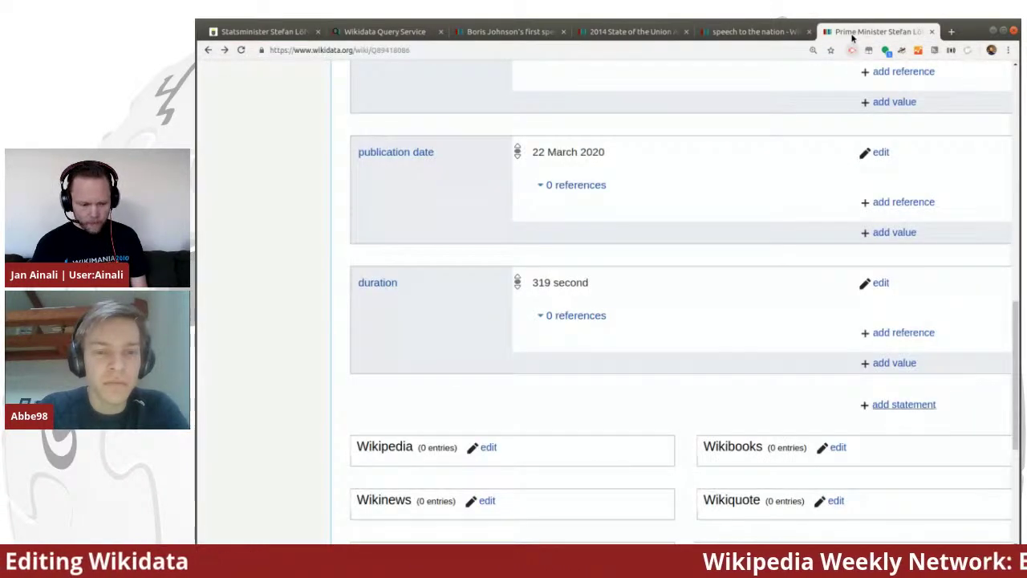
{"action": "left_click", "coordinate": [881, 406]}
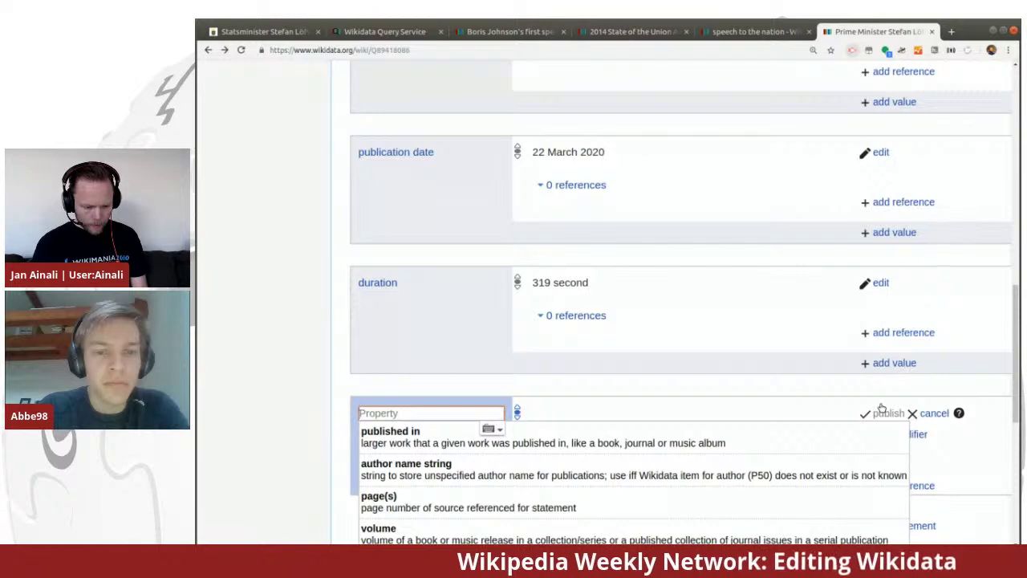
{"action": "scroll", "coordinate": [746, 335], "scroll_direction": "down", "scroll_amount": 1}
{"action": "type", "text": "ful"}
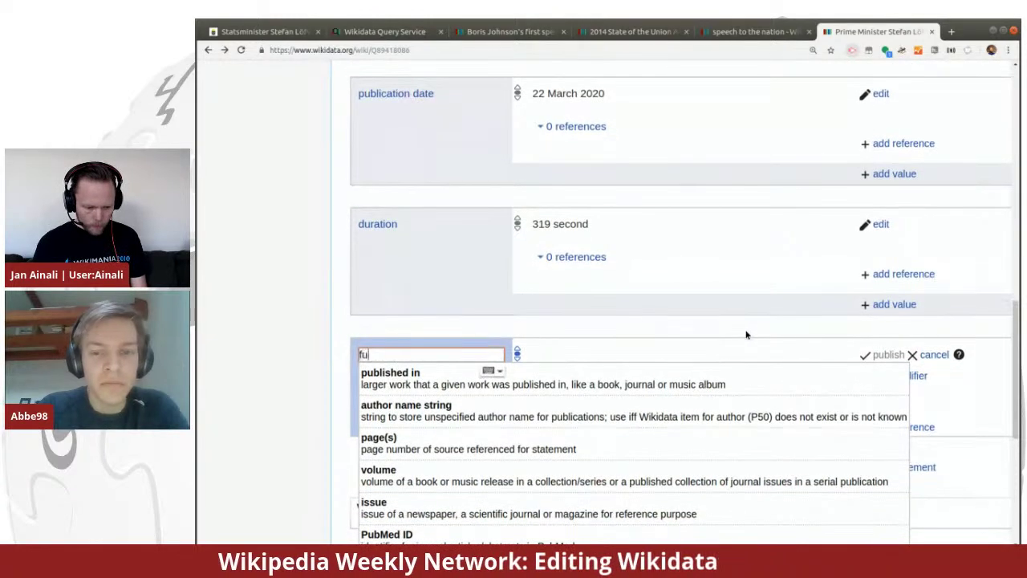
{"action": "type", "text": "l"}
{"action": "left_click", "coordinate": [713, 372]}
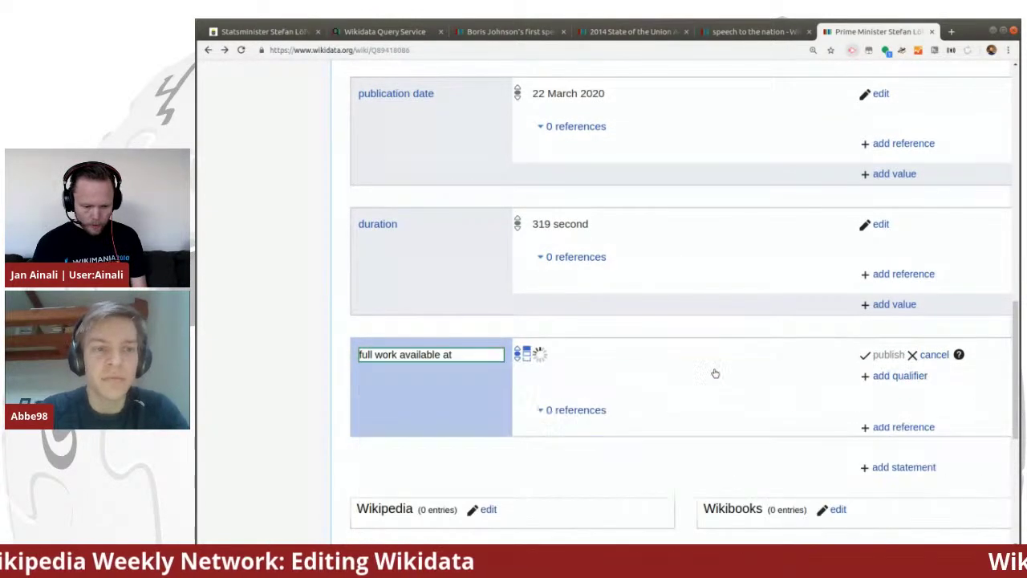
{"action": "key", "text": "ctrl+v"}
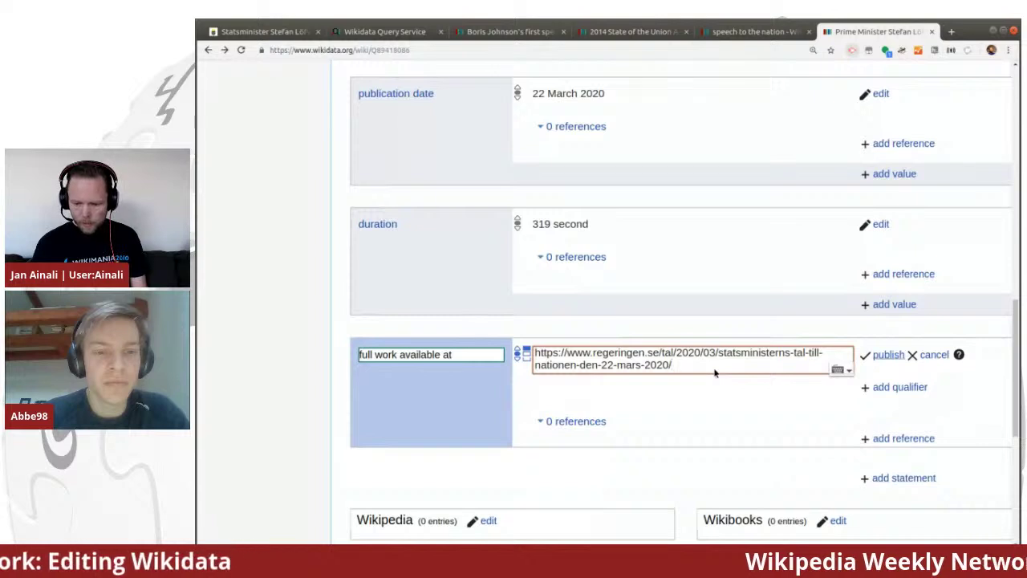
{"action": "left_click", "coordinate": [888, 355]}
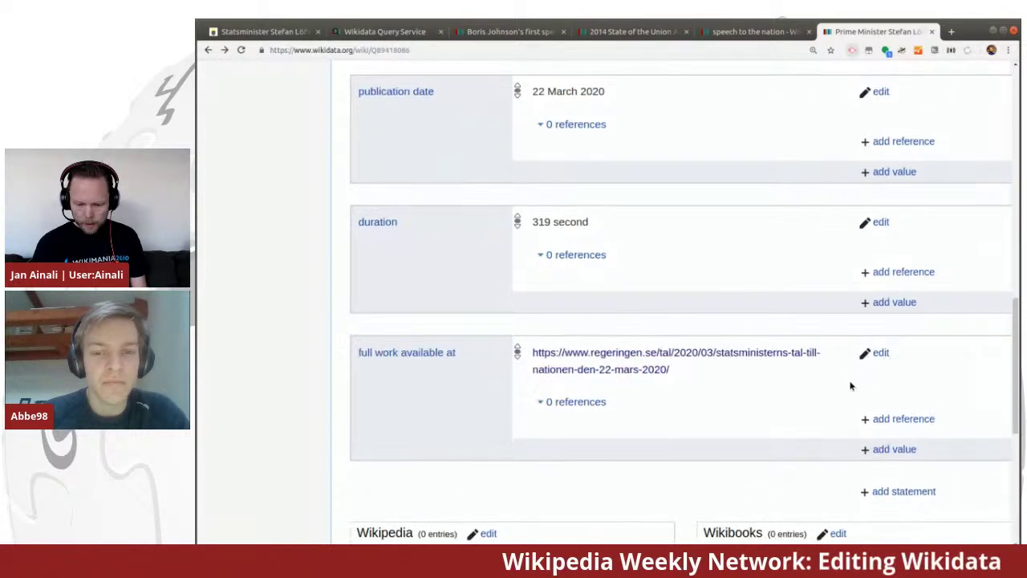
Start a new "copyright status" statement on the speech item with the value "public domain"
{"action": "scroll", "coordinate": [851, 386], "scroll_direction": "down", "scroll_amount": 2}
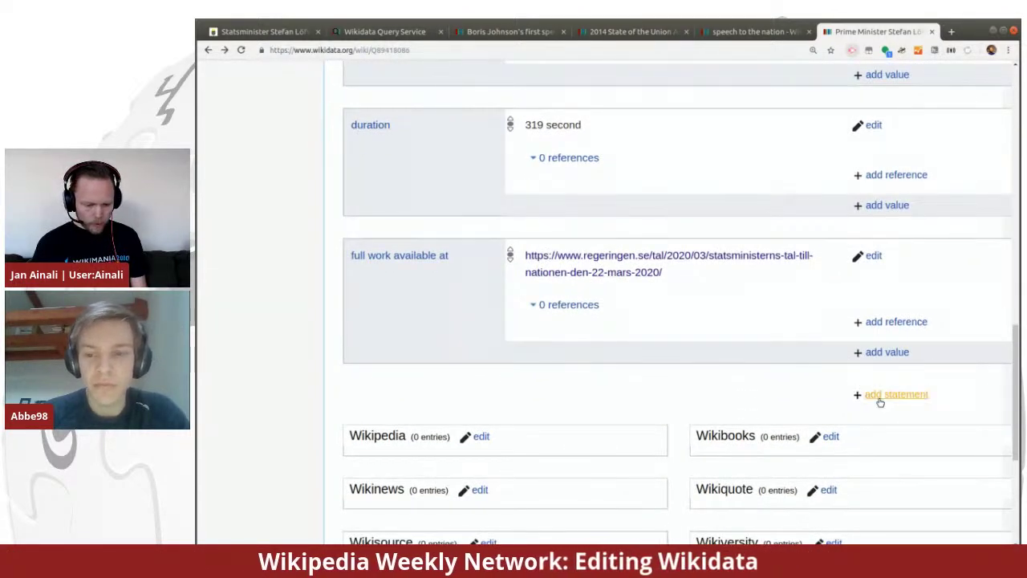
{"action": "left_click", "coordinate": [881, 395]}
{"action": "type", "text": "cop"}
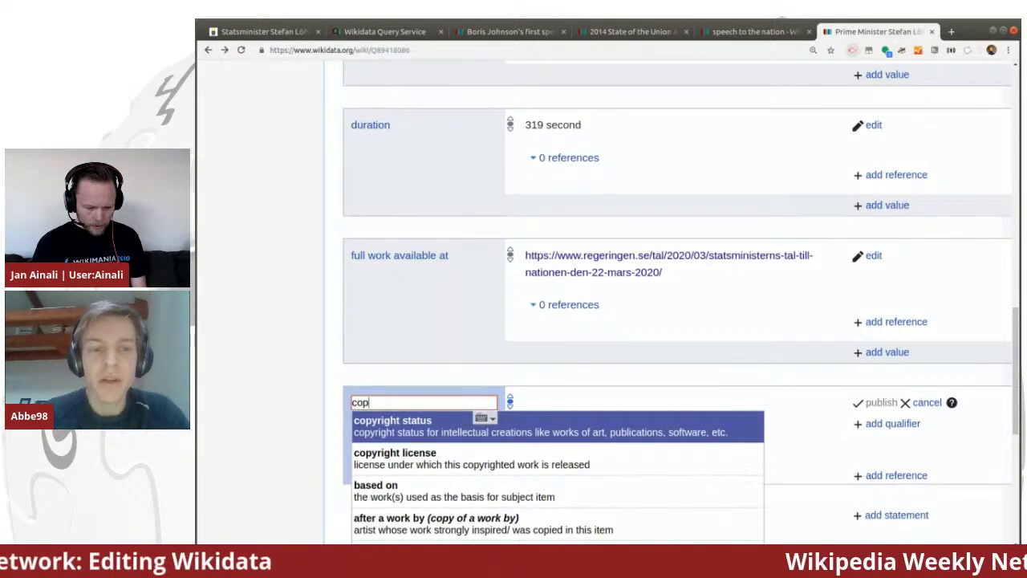
{"action": "left_click", "coordinate": [614, 425]}
{"action": "type", "text": "pub"}
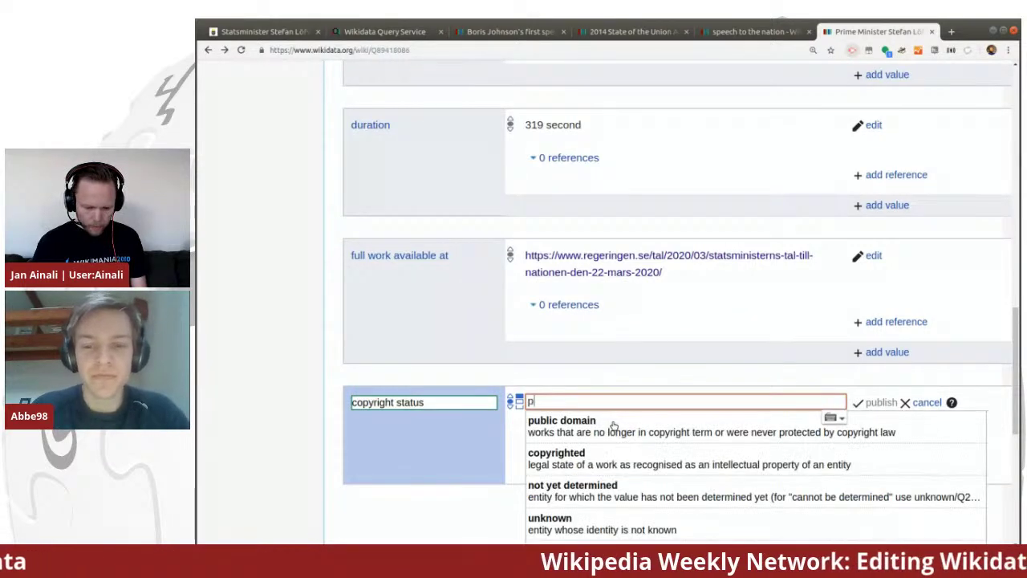
{"action": "left_click", "coordinate": [615, 431]}
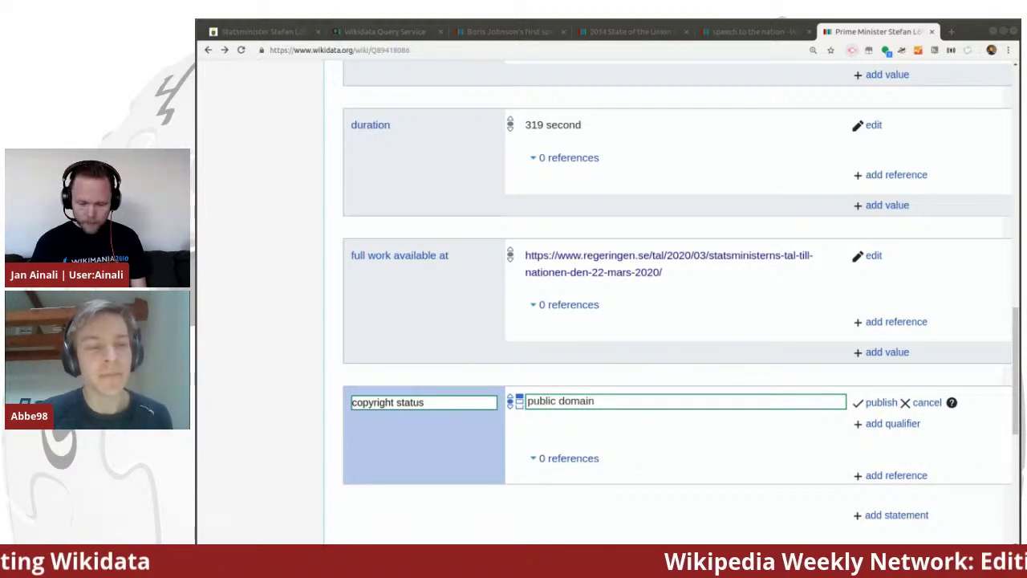
Add a "determination method" qualifier to the copyright status and try searching for its value with "1 pa"
{"action": "left_click", "coordinate": [878, 424]}
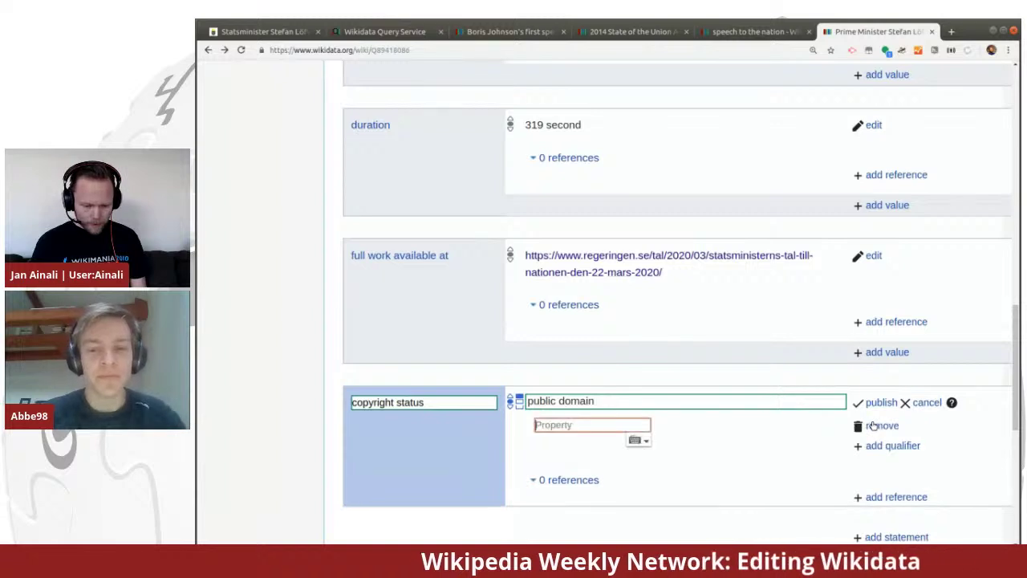
{"action": "type", "text": "dete"}
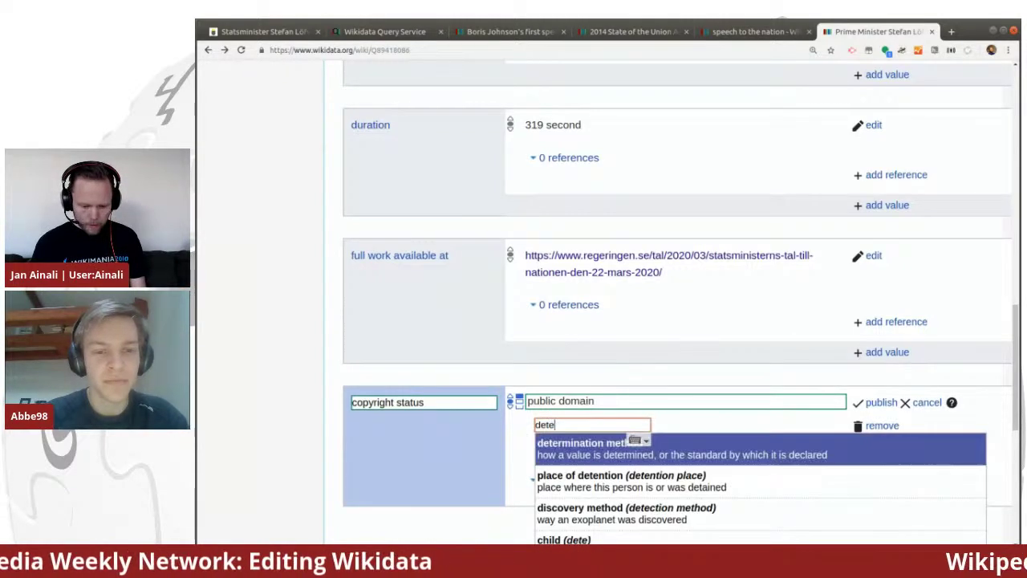
{"action": "left_click", "coordinate": [724, 451]}
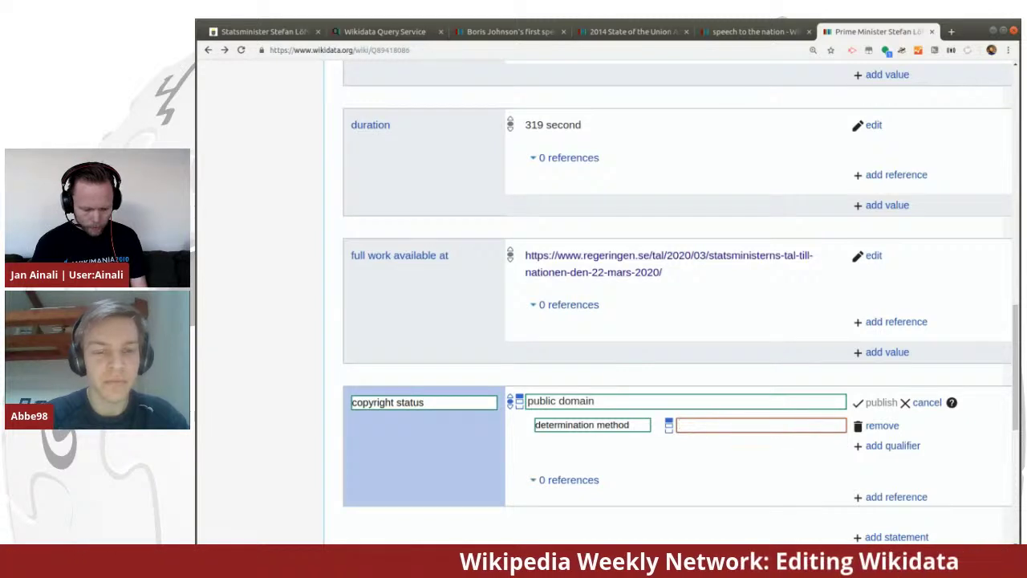
{"action": "type", "text": "1 p"}
{"action": "key", "text": "BackSpace"}
{"action": "type", "text": "pa"}
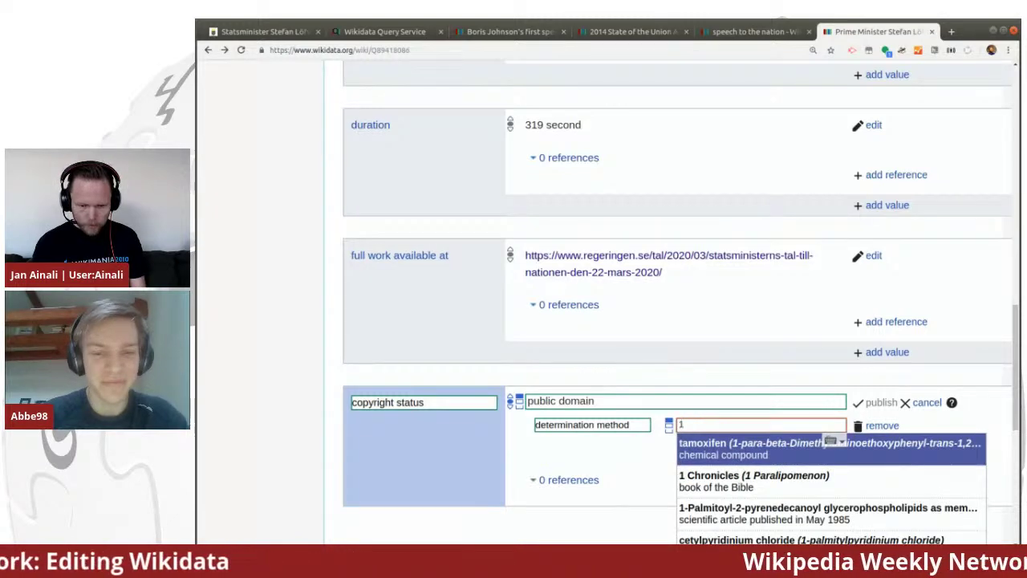
Find the item "Swedish copyright act 1 chapter 26 §" through the user contributions list and copy its Q identifier
{"action": "left_click", "coordinate": [748, 31]}
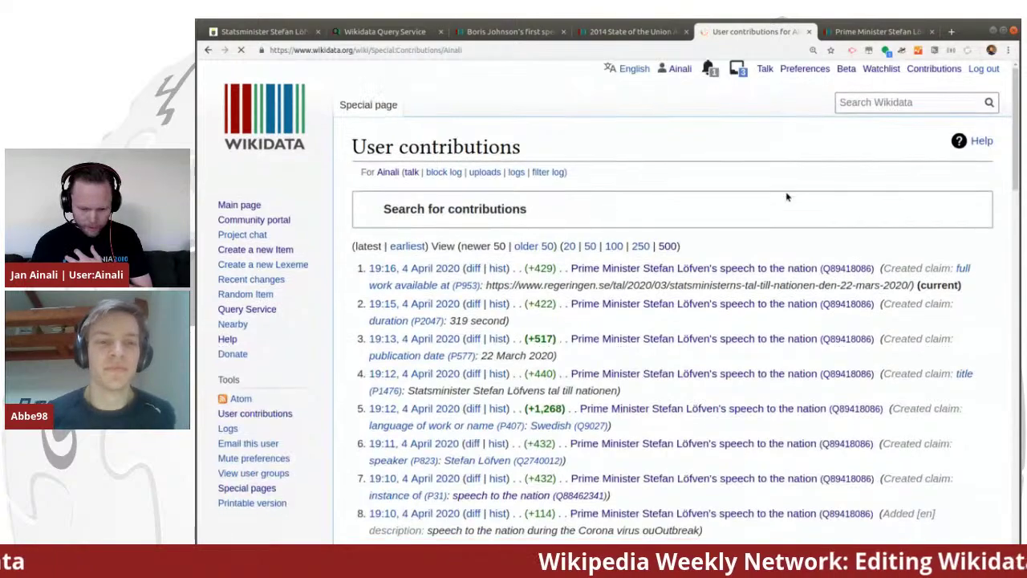
{"action": "scroll", "coordinate": [787, 197], "scroll_direction": "down", "scroll_amount": 4}
{"action": "scroll", "coordinate": [787, 197], "scroll_direction": "down", "scroll_amount": 10}
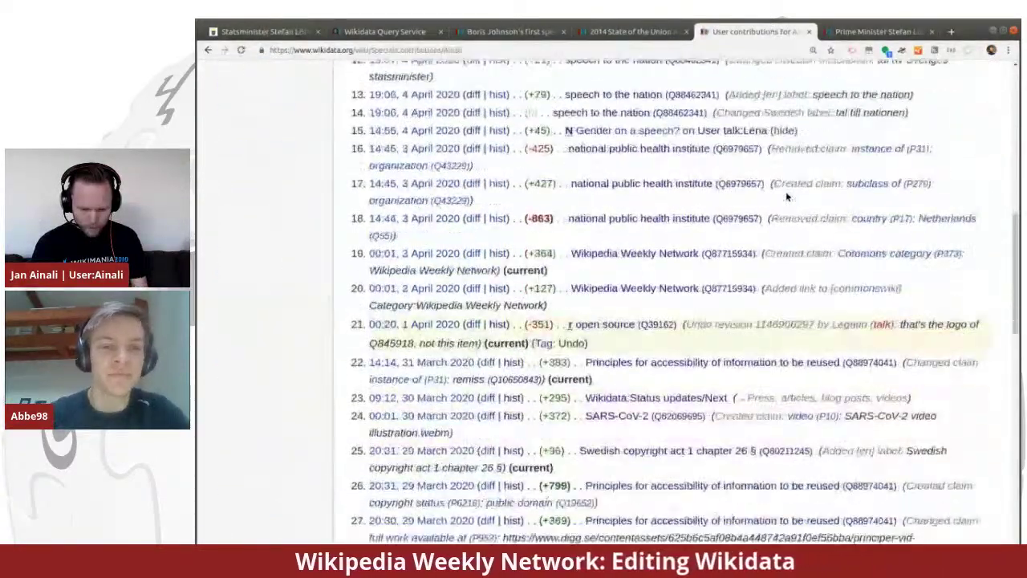
{"action": "scroll", "coordinate": [787, 197], "scroll_direction": "down", "scroll_amount": 1}
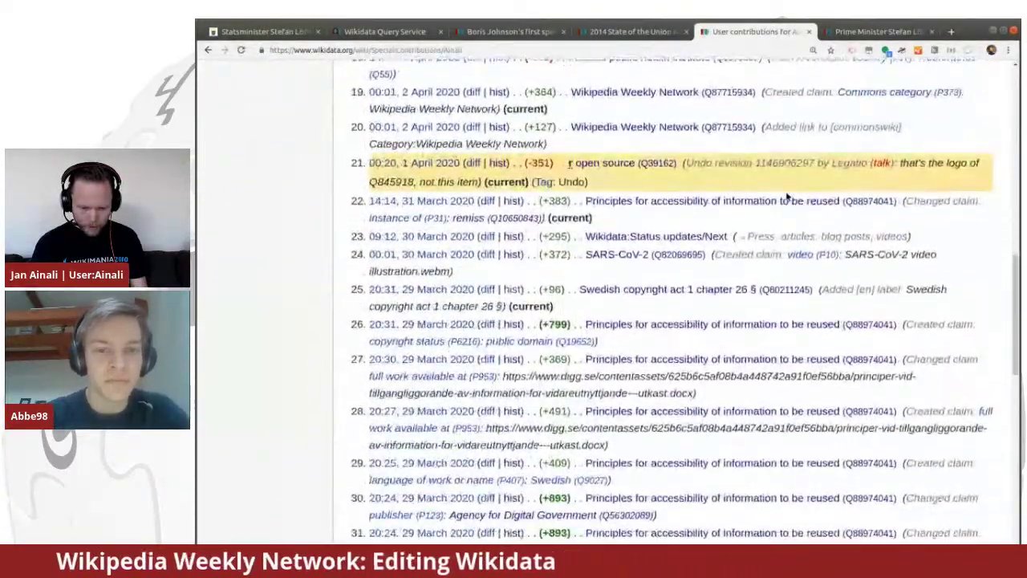
{"action": "left_click", "coordinate": [646, 290]}
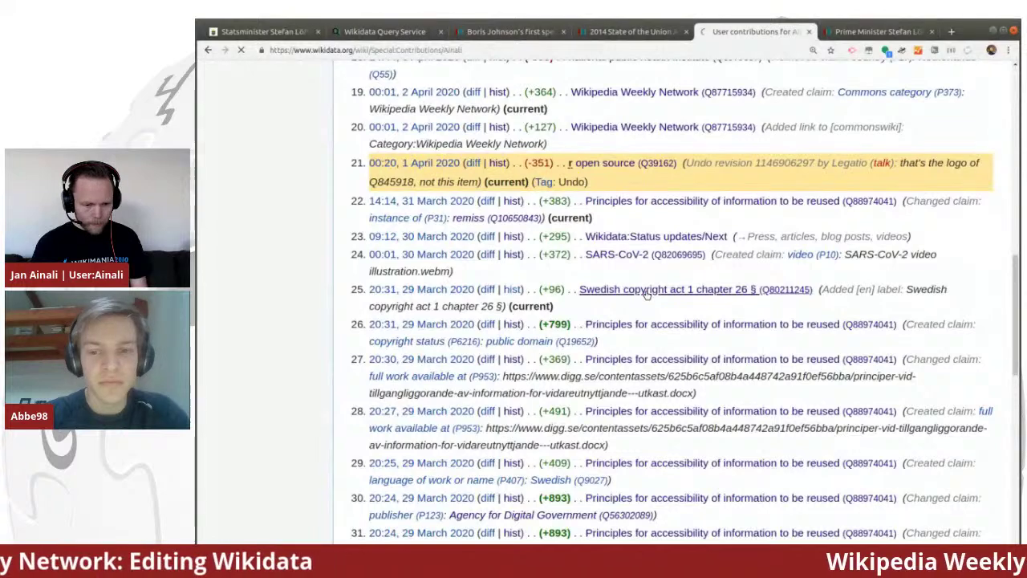
{"action": "left_click", "coordinate": [388, 51]}
{"action": "double_click", "coordinate": [388, 51]}
{"action": "key", "text": "ctrl+c"}
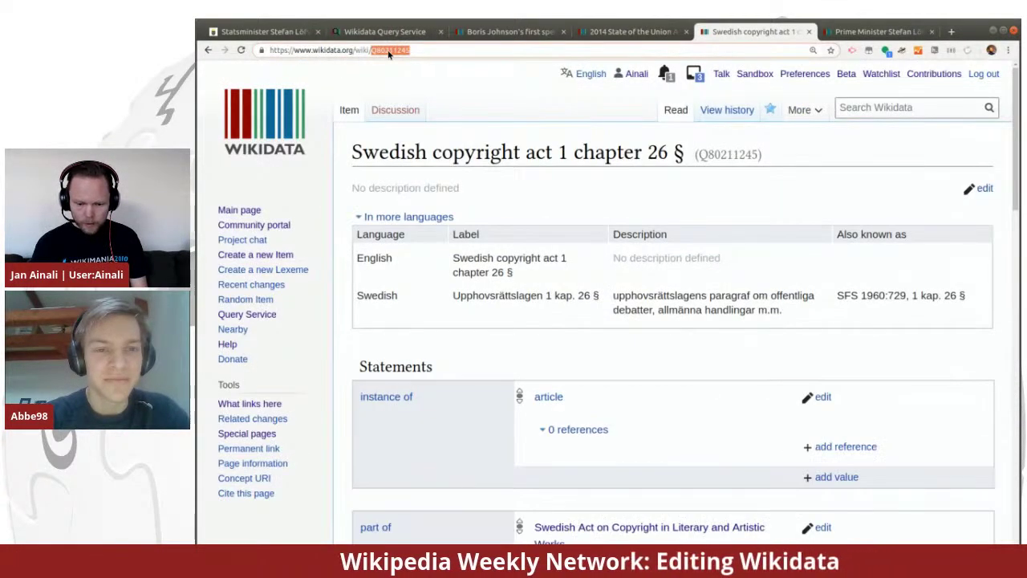
Set the determination method to Swedish copyright act 1 chapter 26 § (Q80211245) and publish the copyright status statement
{"action": "left_click", "coordinate": [837, 36]}
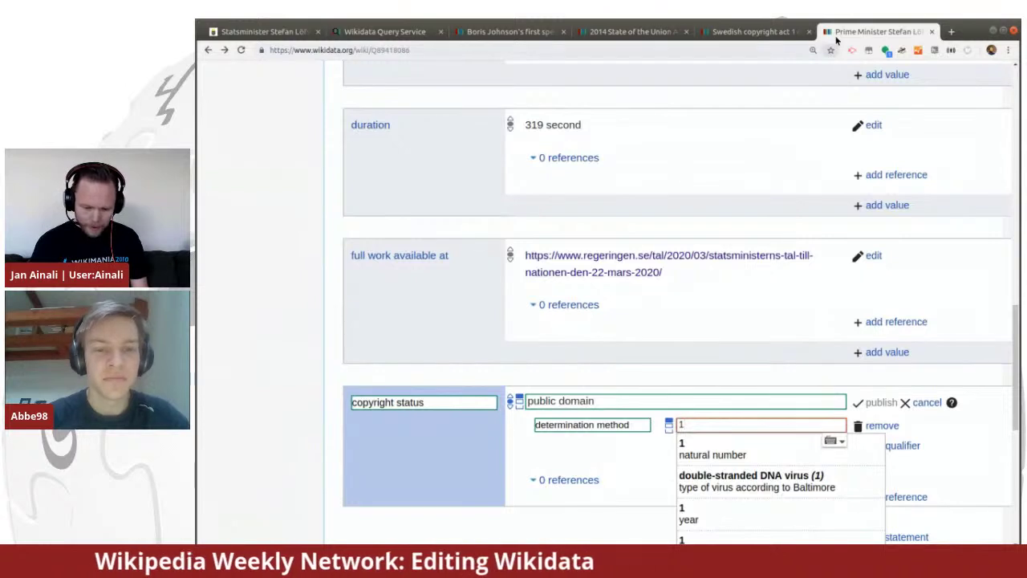
{"action": "key", "text": "BackSpace"}
{"action": "key", "text": "ctrl+v"}
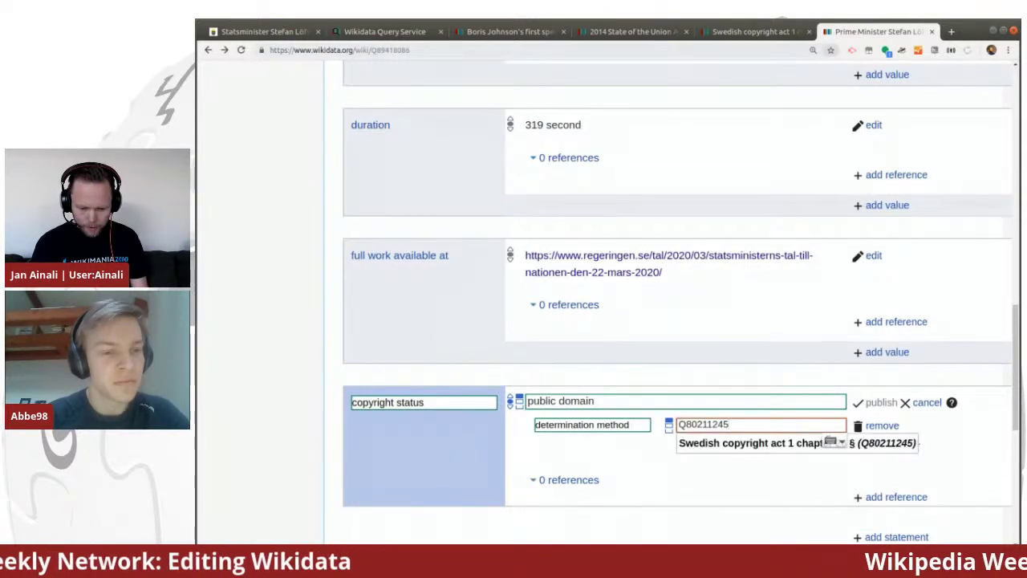
{"action": "left_click", "coordinate": [711, 448]}
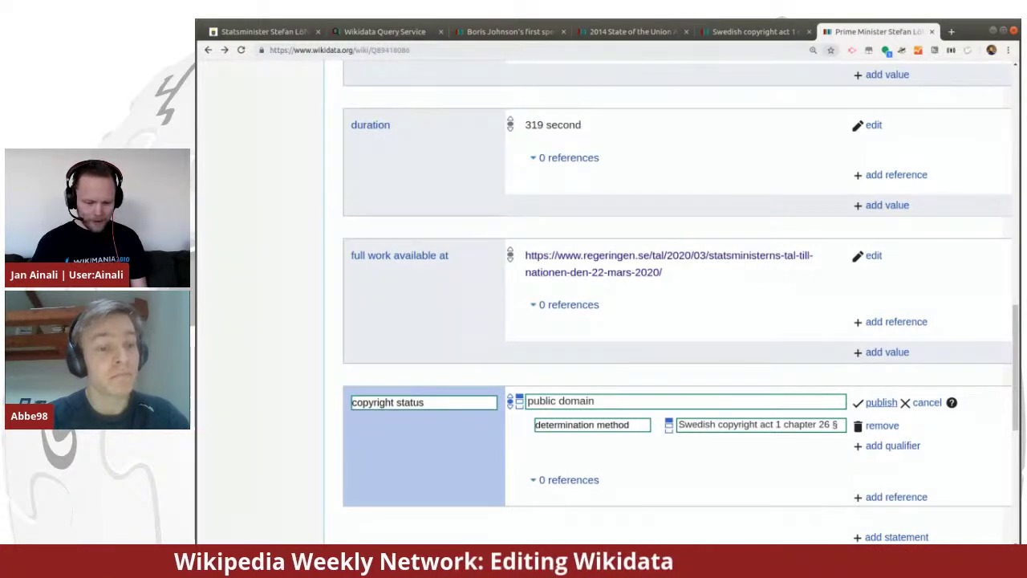
{"action": "left_click", "coordinate": [876, 402]}
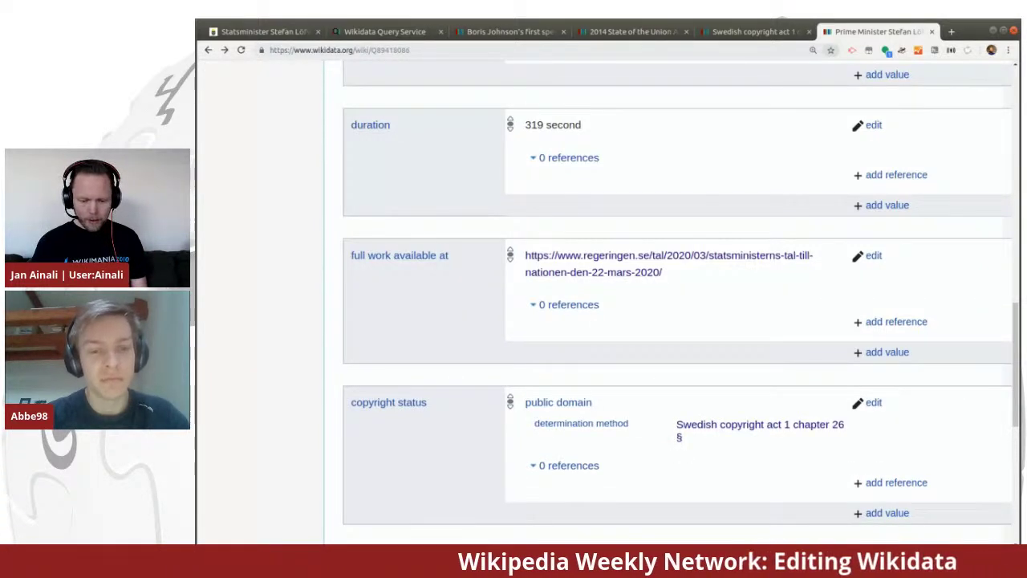
Start a new "has cause" statement on the speech item below the copyright status
{"action": "scroll", "coordinate": [712, 356], "scroll_direction": "down", "scroll_amount": 3}
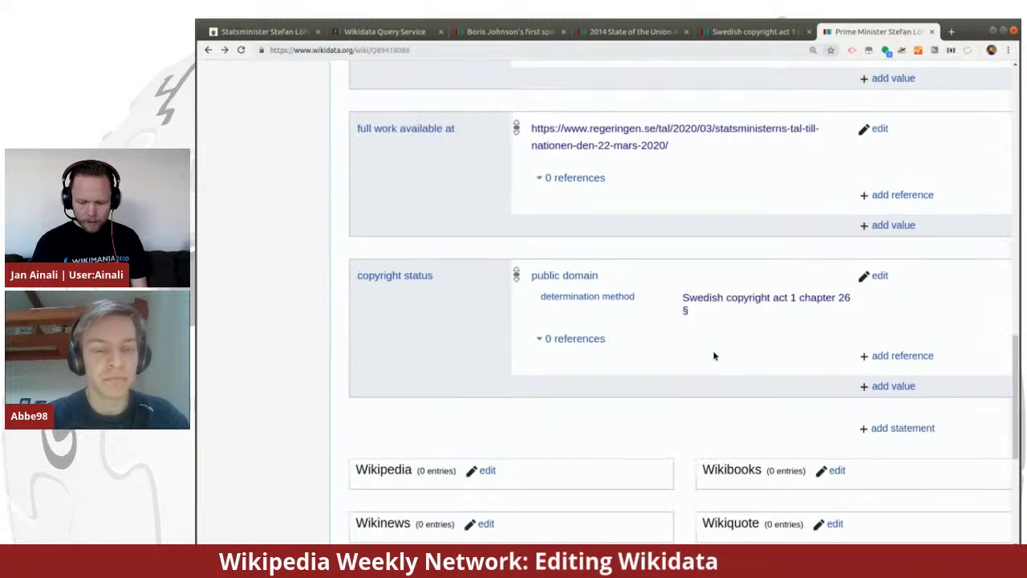
{"action": "scroll", "coordinate": [713, 378], "scroll_direction": "down", "scroll_amount": 2}
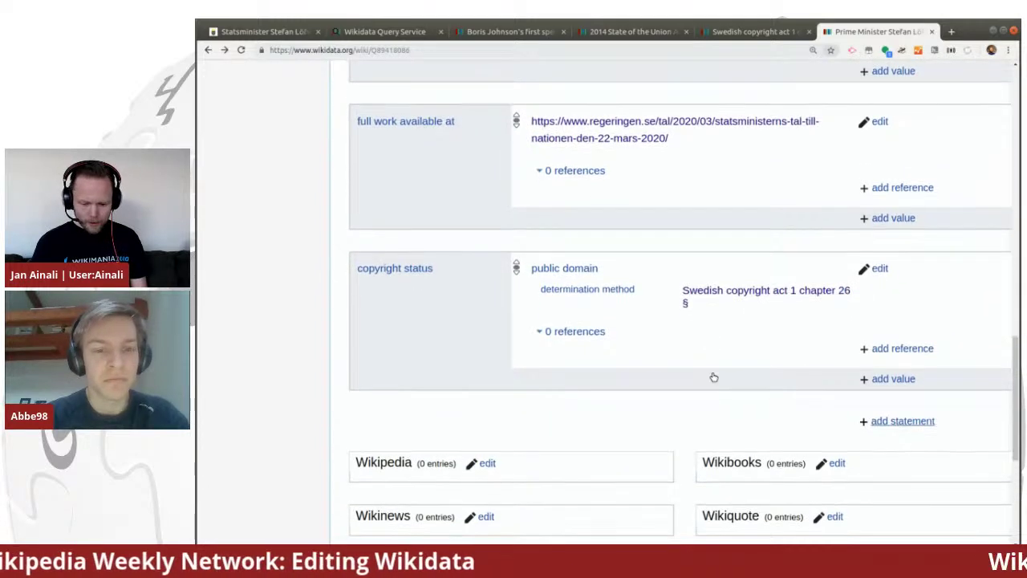
{"action": "left_click", "coordinate": [714, 377]}
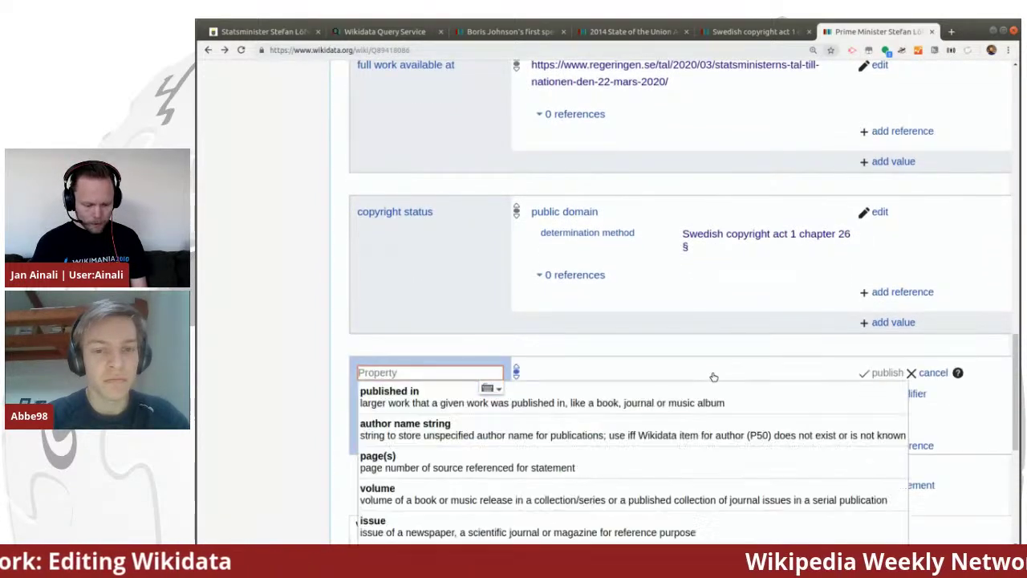
{"action": "type", "text": "cau"}
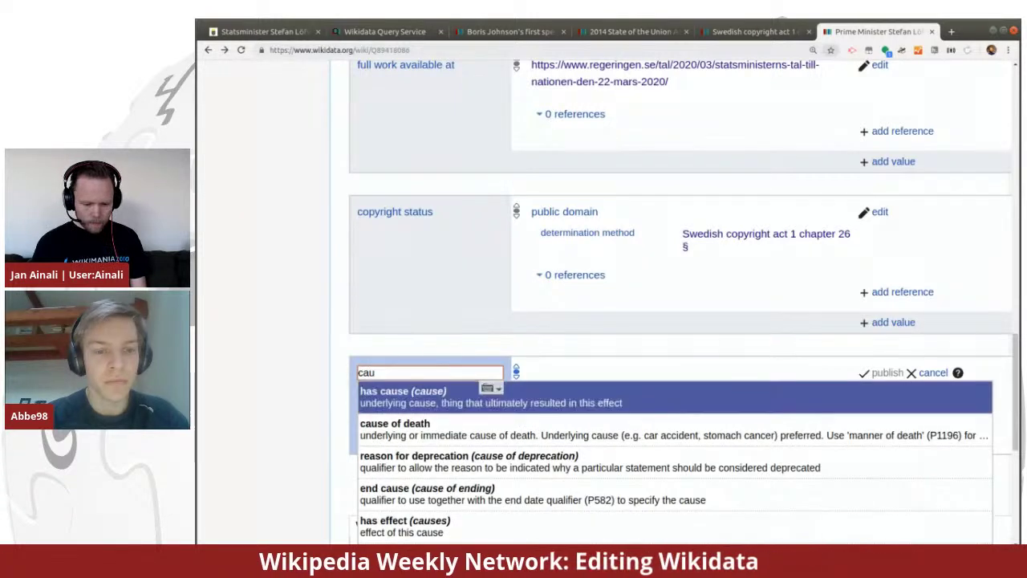
{"action": "left_click", "coordinate": [671, 397]}
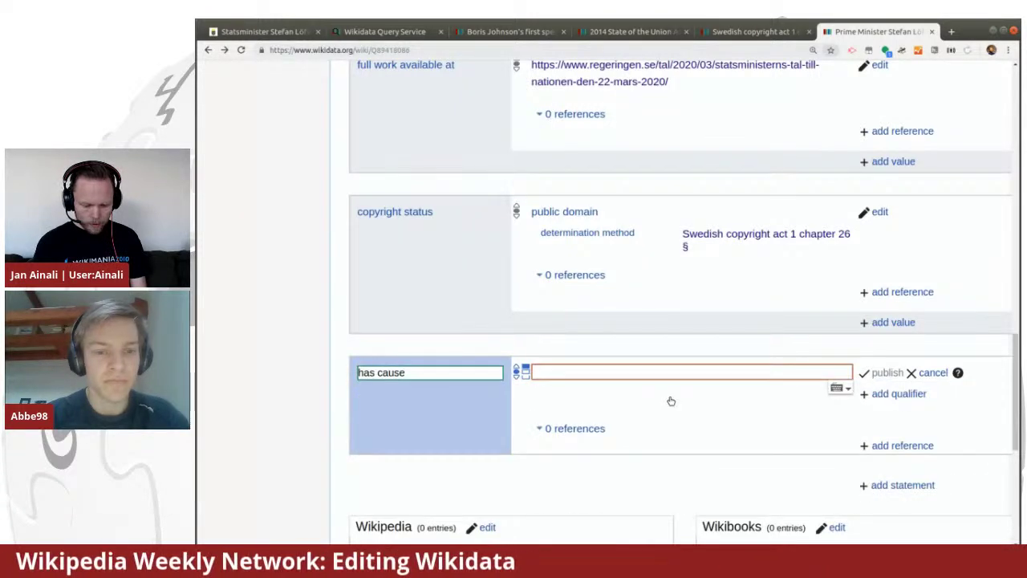
Try searching for the cause's value with "2019-2020 coro", then shorten the search text to "2019-2020 c"
{"action": "type", "text": "2019"}
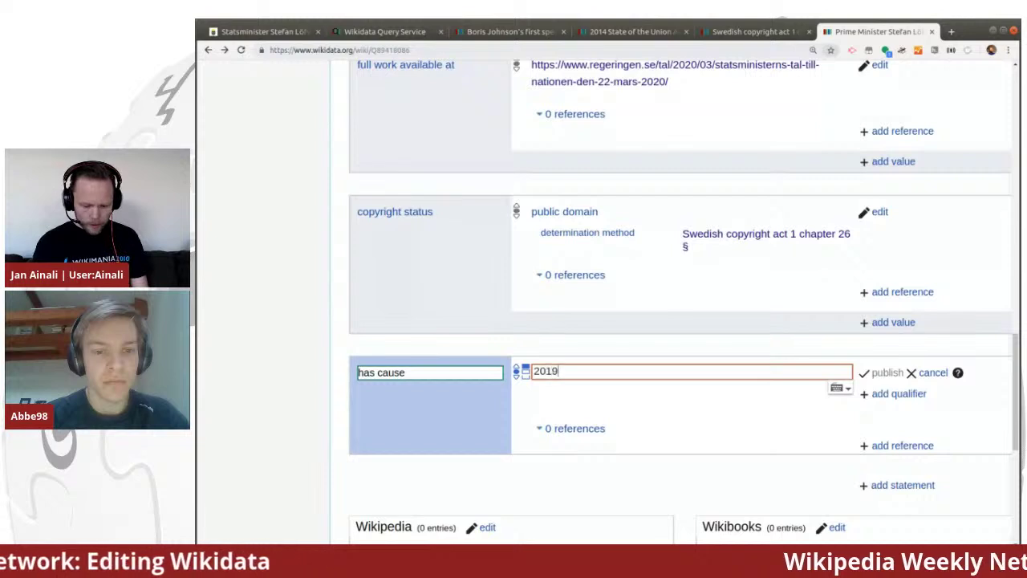
{"action": "type", "text": "-"}
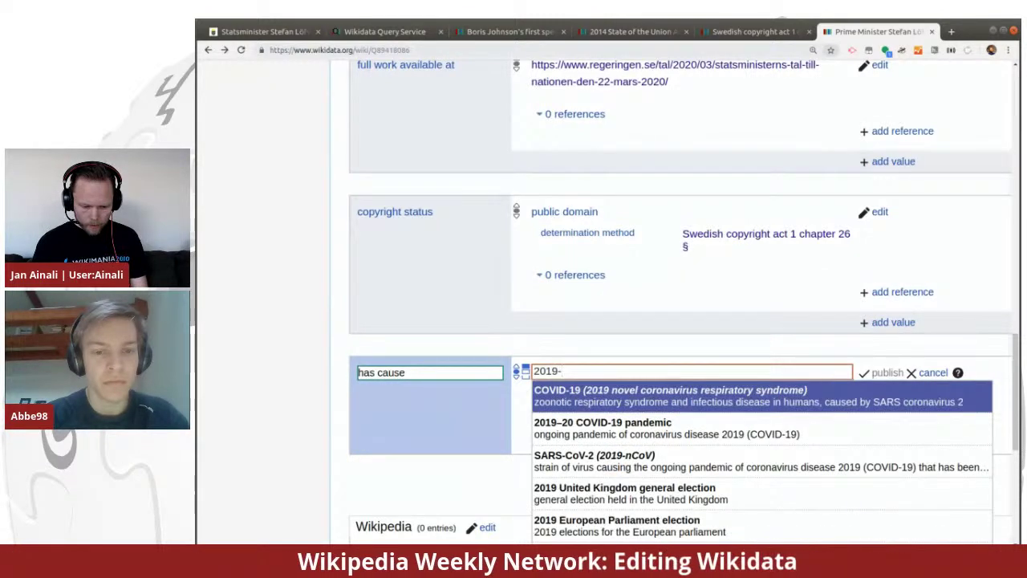
{"action": "type", "text": "20"}
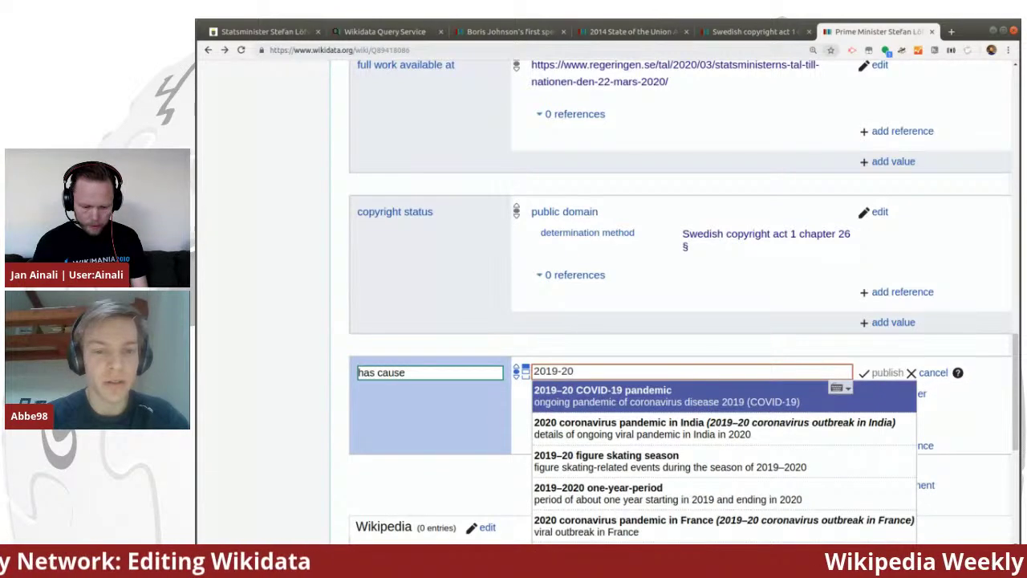
{"action": "type", "text": "20"}
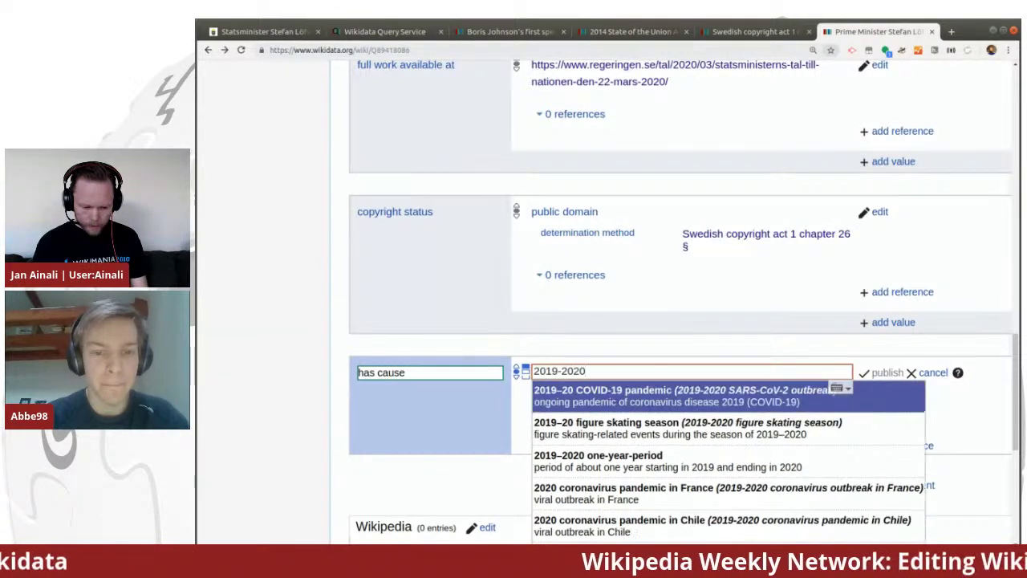
{"action": "type", "text": " coro"}
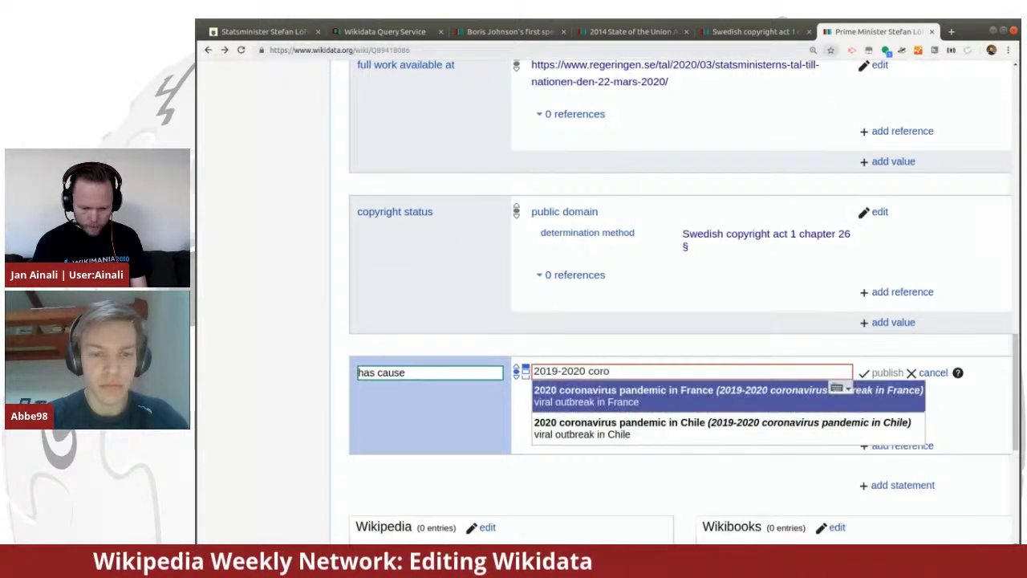
{"action": "key", "text": "BackSpace"}
{"action": "key", "text": "BackSpace"}
{"action": "key", "text": "BackSpace"}
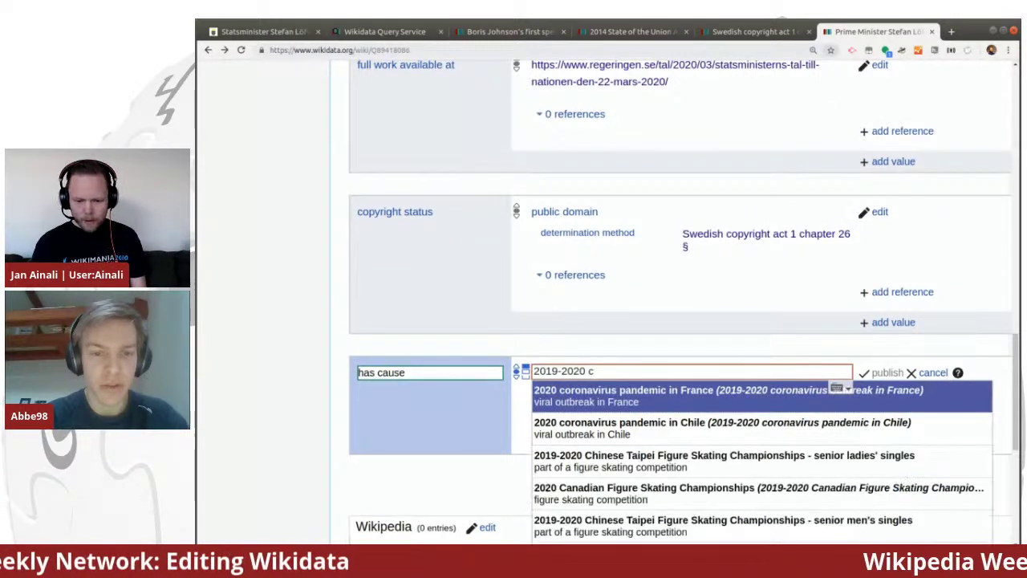
Return to the user contributions list, go to the older 50 edits and open the law regarding temporary closure of school activities
{"action": "left_click", "coordinate": [754, 36]}
{"action": "key", "text": "ctrl+l"}
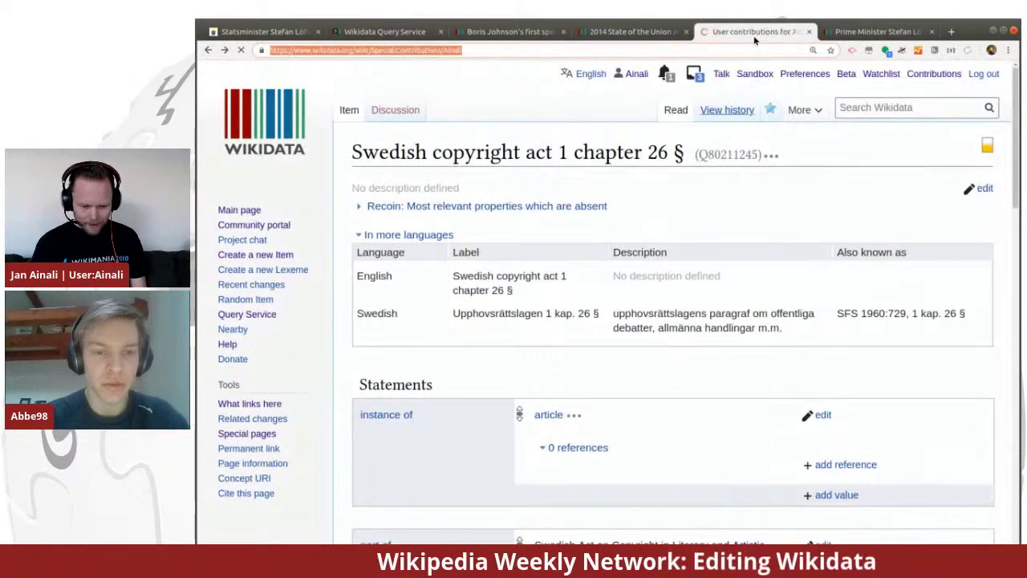
{"action": "key", "text": "alt+Left"}
{"action": "scroll", "coordinate": [746, 294], "scroll_direction": "down", "scroll_amount": 6}
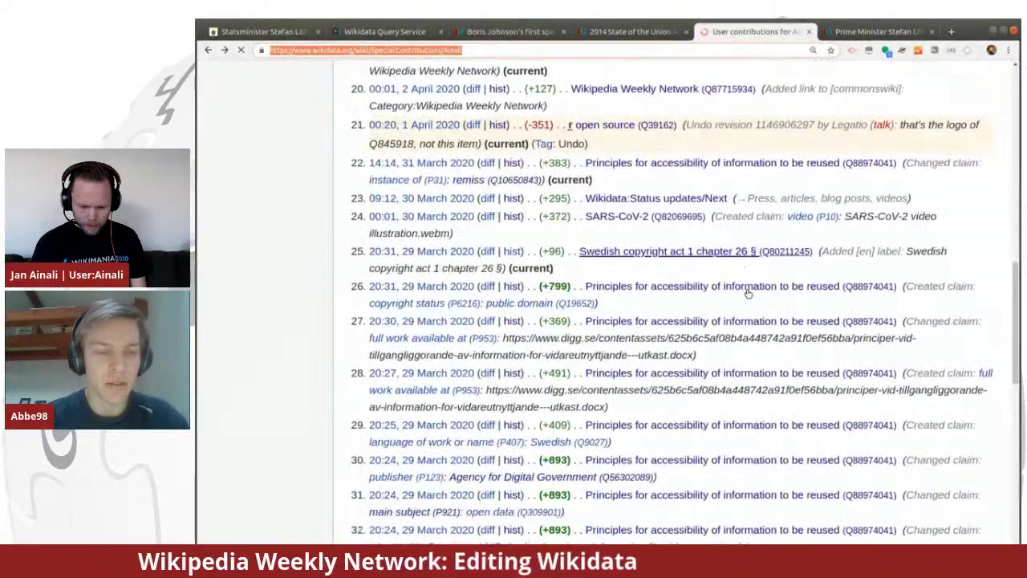
{"action": "scroll", "coordinate": [747, 294], "scroll_direction": "down", "scroll_amount": 3}
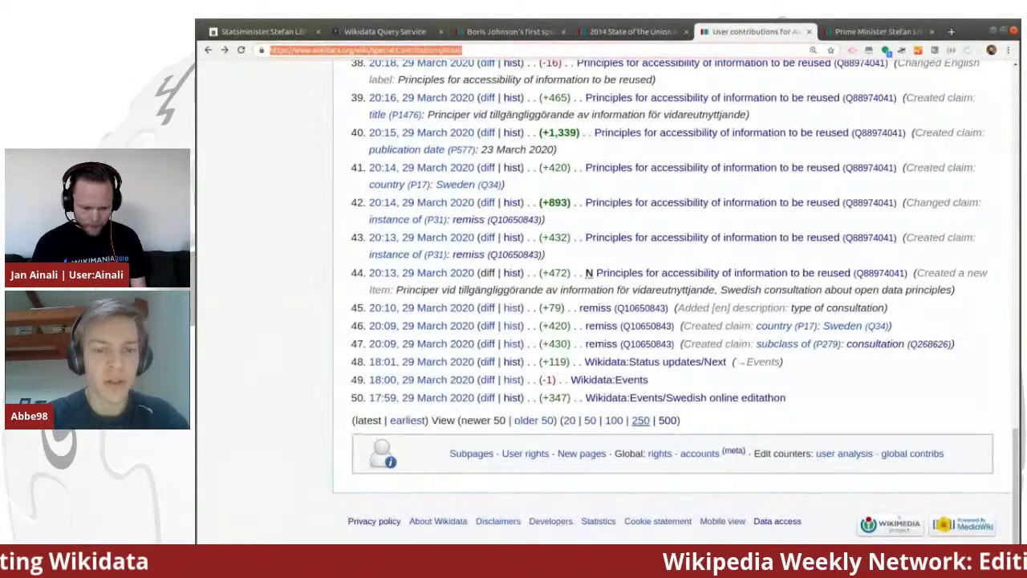
{"action": "left_click", "coordinate": [530, 421]}
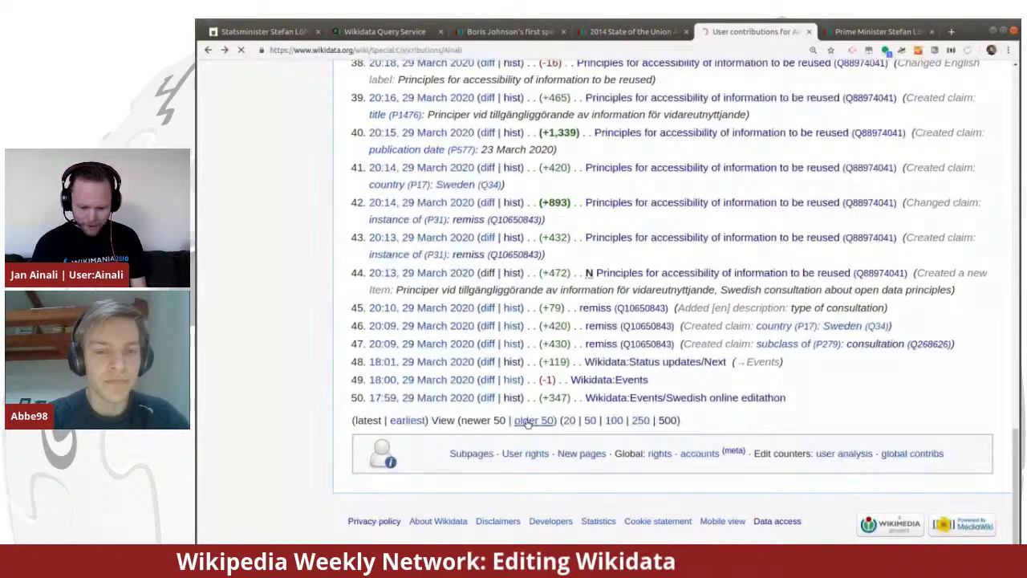
{"action": "scroll", "coordinate": [673, 362], "scroll_direction": "down", "scroll_amount": 5}
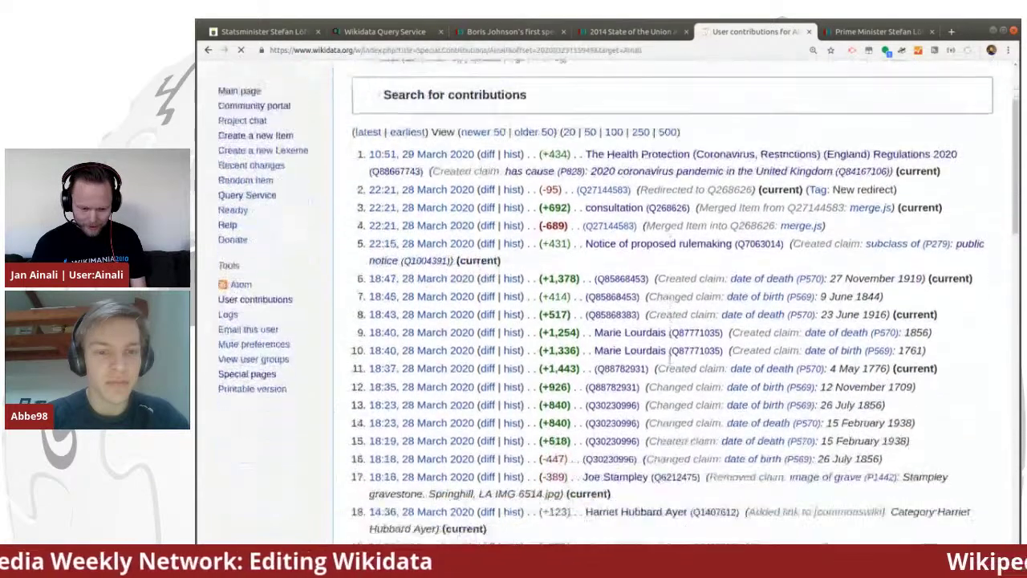
{"action": "scroll", "coordinate": [672, 363], "scroll_direction": "down", "scroll_amount": 6}
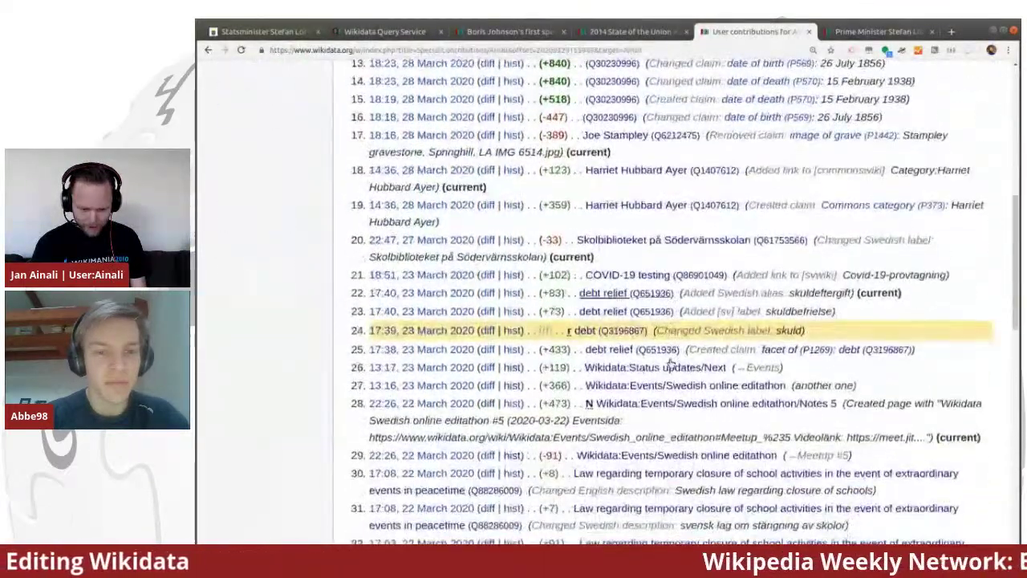
{"action": "scroll", "coordinate": [654, 417], "scroll_direction": "down", "scroll_amount": 4}
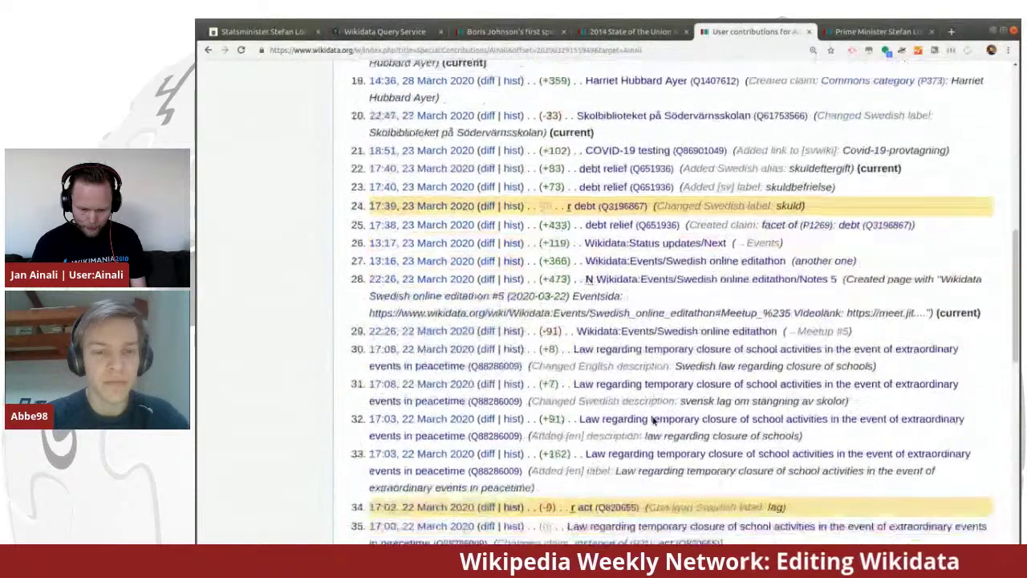
{"action": "left_click", "coordinate": [637, 398]}
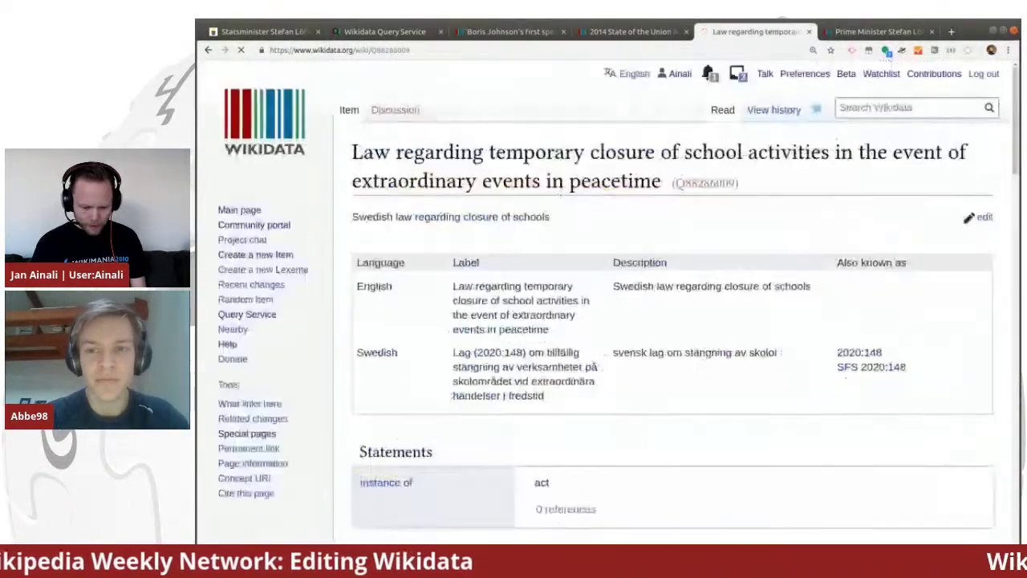
Open the item 2020 coronavirus pandemic in Sweden from the law's "has cause" statement and copy its Q identifier
{"action": "scroll", "coordinate": [663, 371], "scroll_direction": "down", "scroll_amount": 5}
{"action": "scroll", "coordinate": [663, 371], "scroll_direction": "down", "scroll_amount": 10}
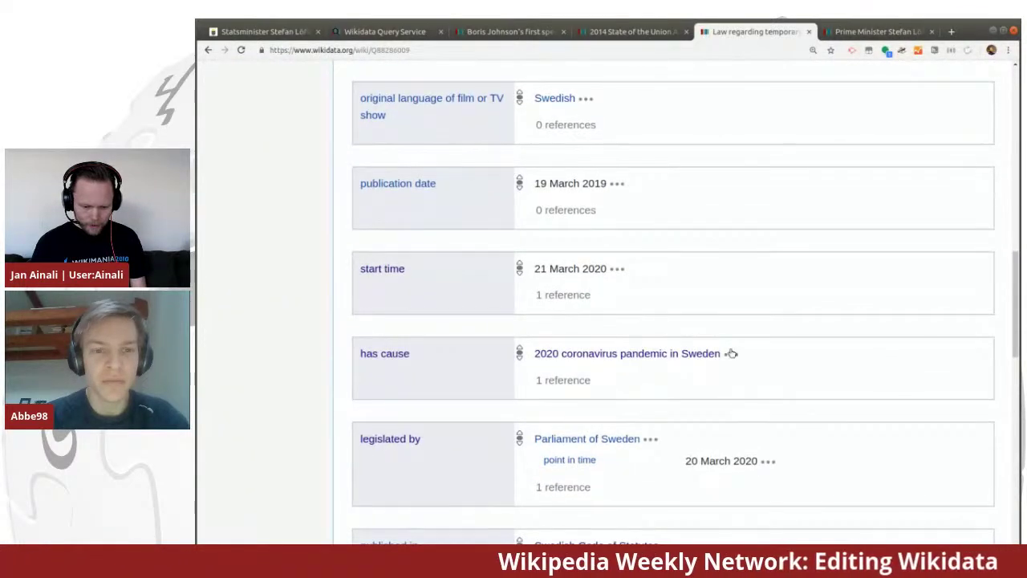
{"action": "scroll", "coordinate": [683, 348], "scroll_direction": "down", "scroll_amount": 2}
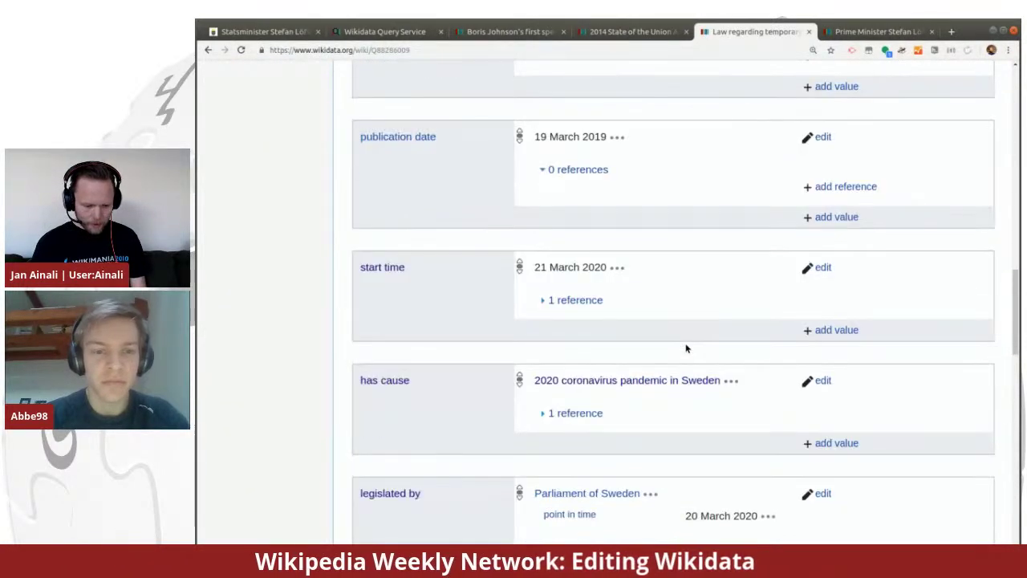
{"action": "left_click", "coordinate": [544, 388]}
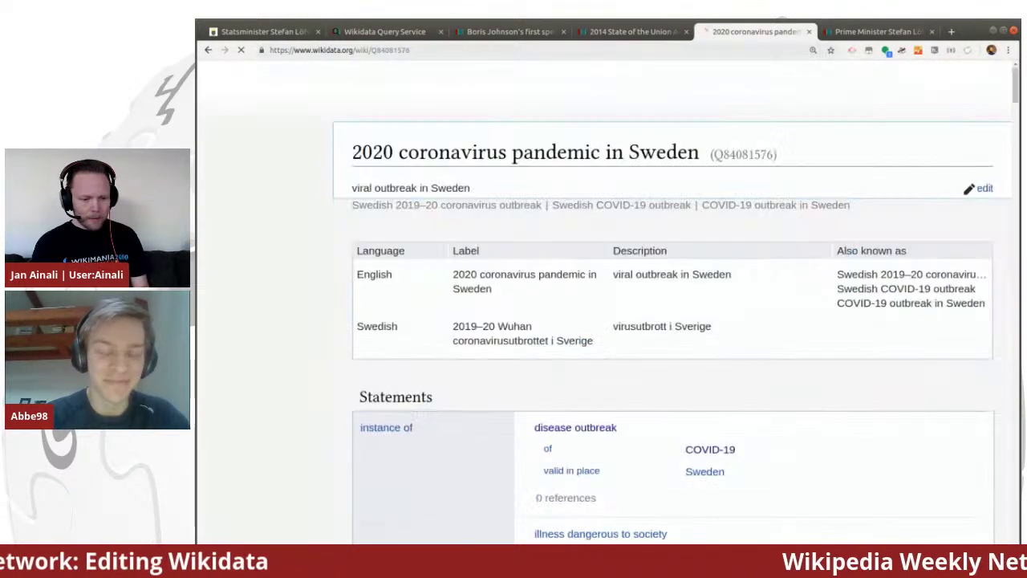
{"action": "left_click", "coordinate": [337, 50]}
{"action": "double_click", "coordinate": [399, 50]}
{"action": "key", "text": "ctrl+c"}
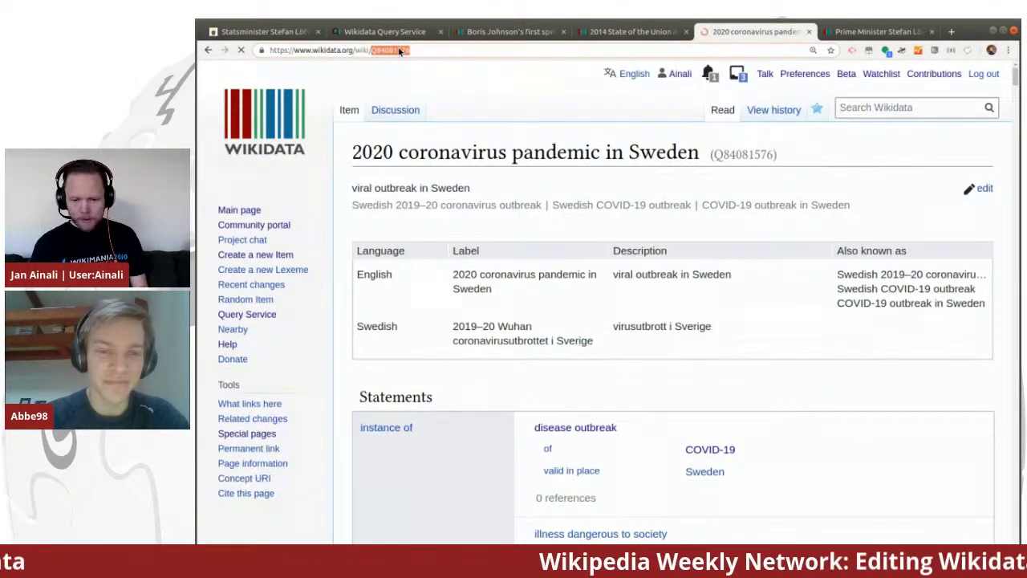
Set the speech item's "has cause" value to 2020 coronavirus pandemic in Sweden (Q84081576) and publish the statement
{"action": "left_click", "coordinate": [879, 31]}
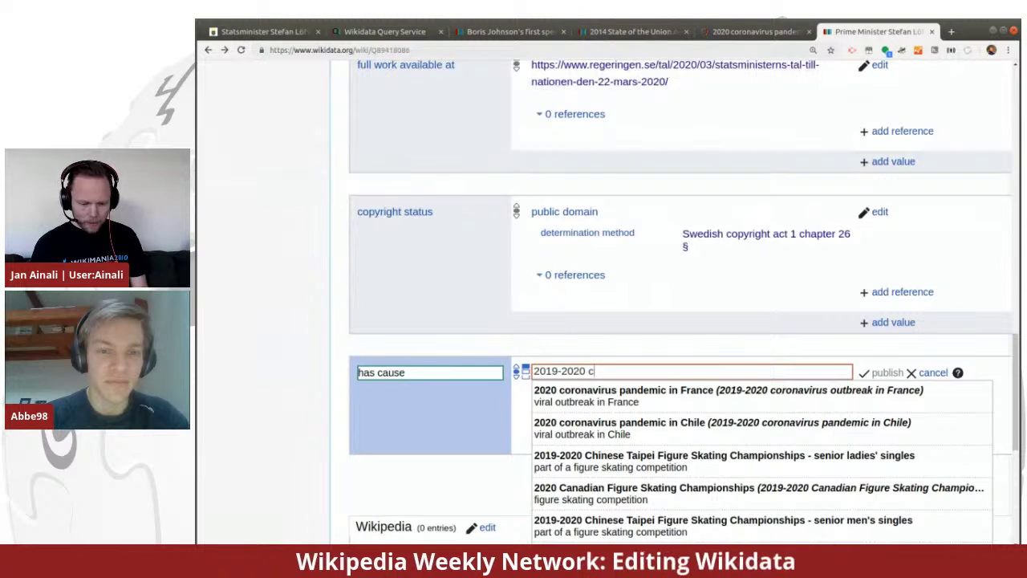
{"action": "left_click_drag", "start_coordinate": [595, 371], "coordinate": [484, 368]}
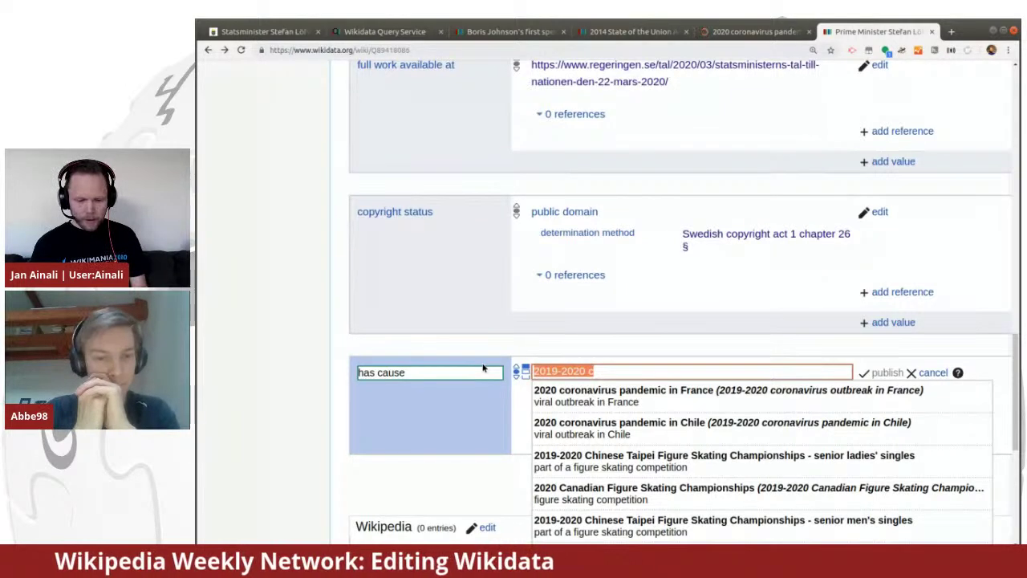
{"action": "key", "text": "ctrl+v"}
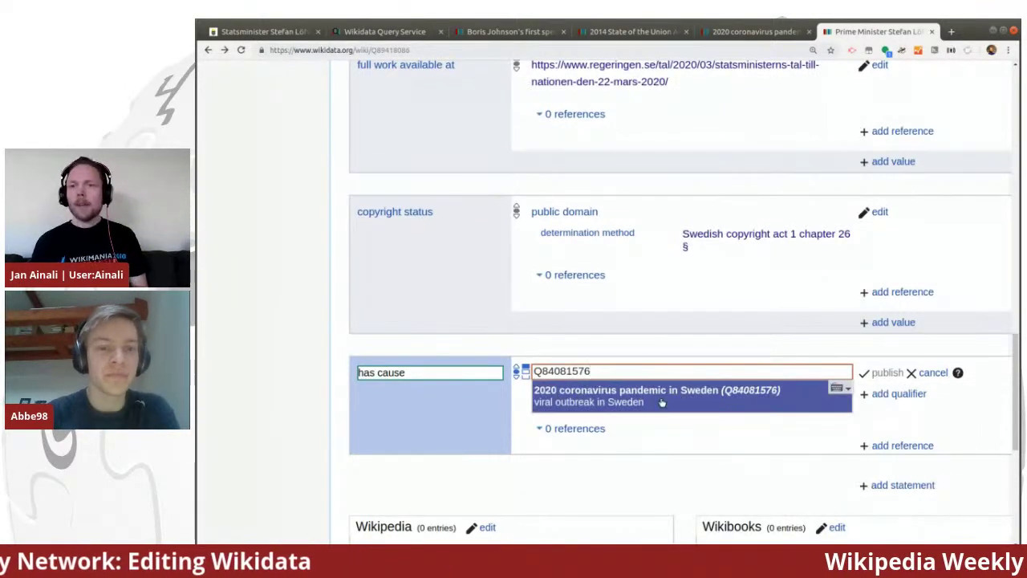
{"action": "left_click", "coordinate": [663, 402]}
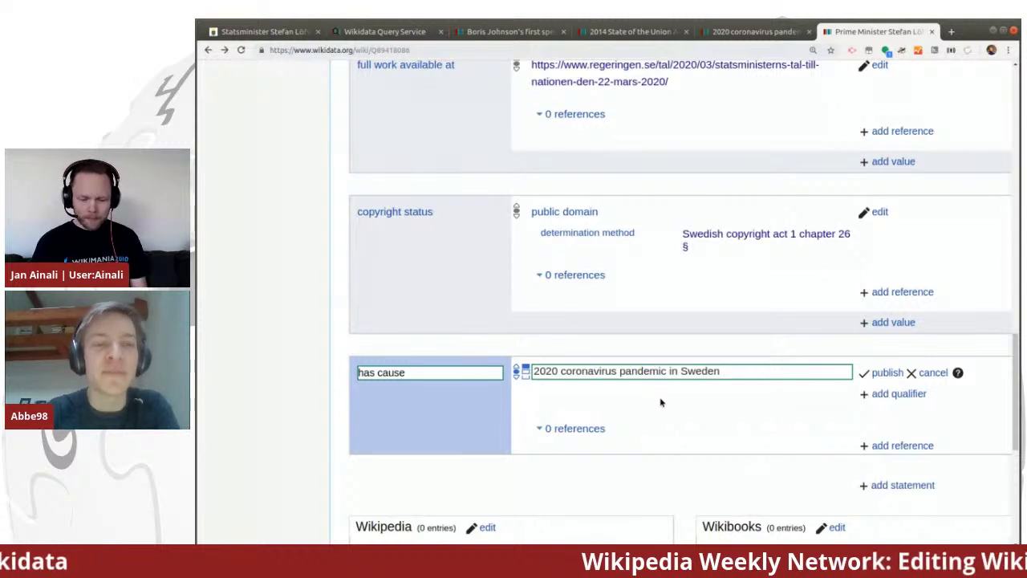
{"action": "left_click", "coordinate": [887, 373]}
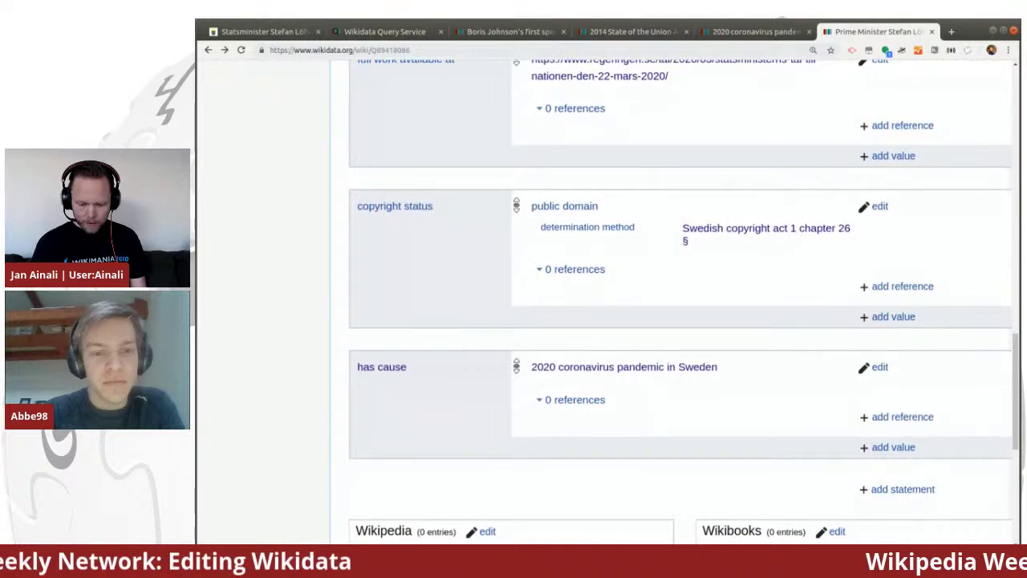
Add a "main subject" statement with the value 2020 coronavirus pandemic in Sweden (Q84081576) and publish it
{"action": "left_click", "coordinate": [883, 498]}
{"action": "scroll", "coordinate": [730, 362], "scroll_direction": "down", "scroll_amount": 5}
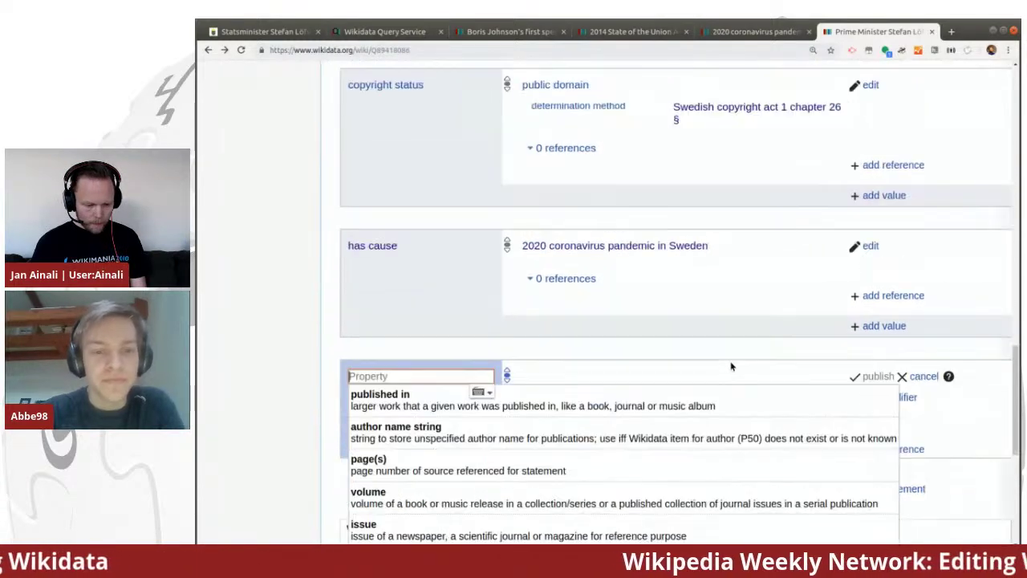
{"action": "type", "text": "mai"}
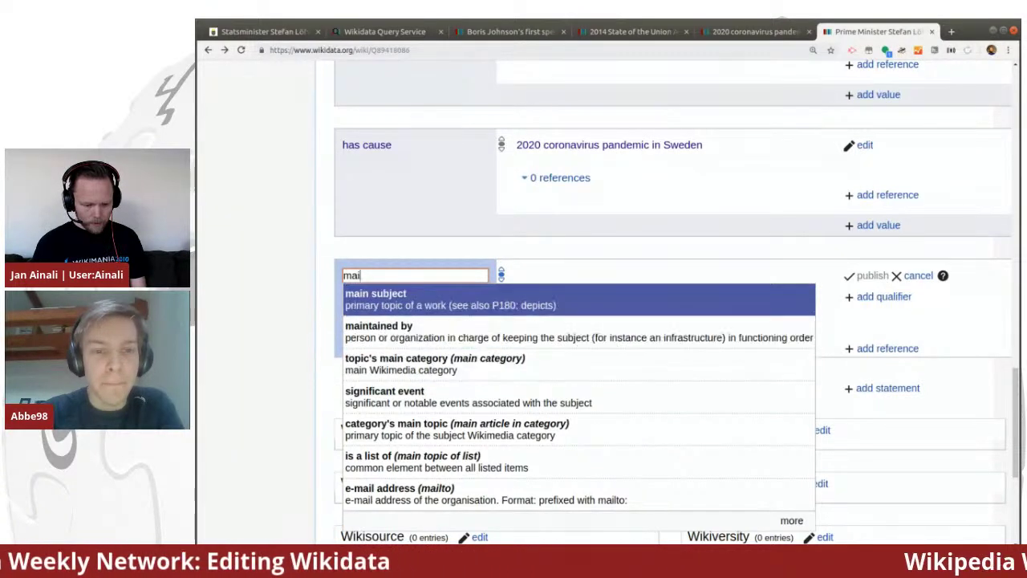
{"action": "left_click", "coordinate": [601, 310]}
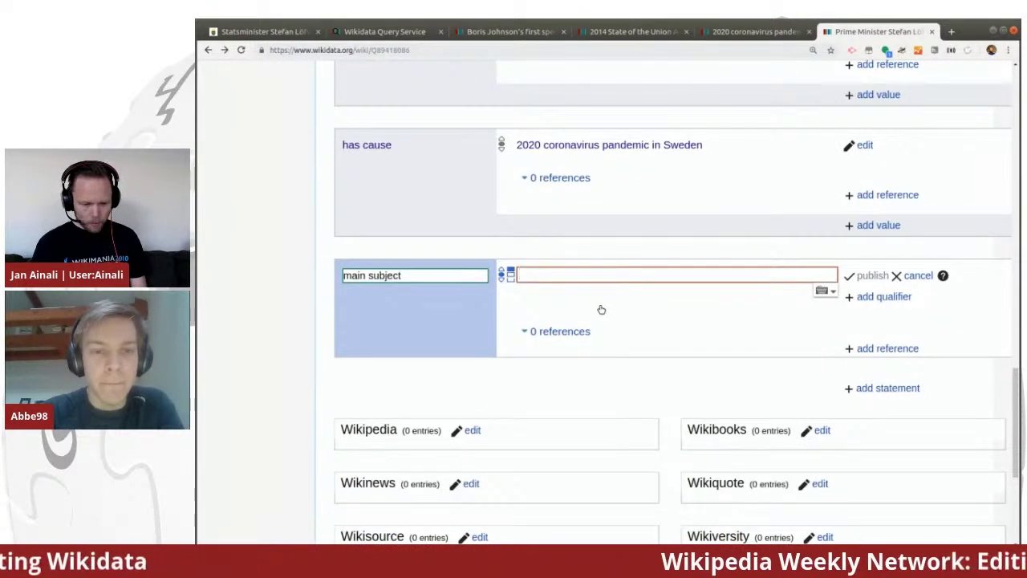
{"action": "key", "text": "ctrl+v"}
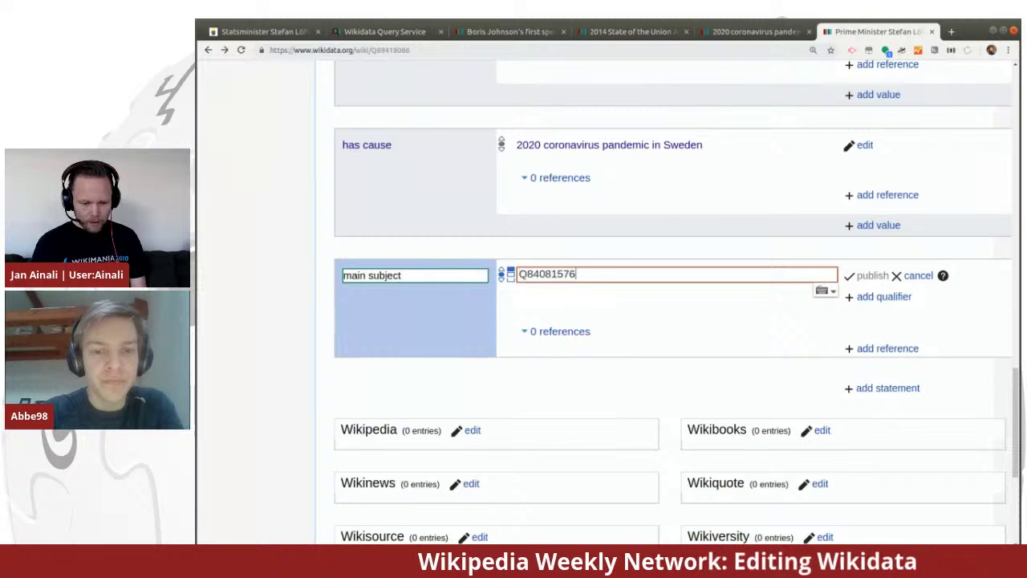
{"action": "left_click", "coordinate": [660, 307]}
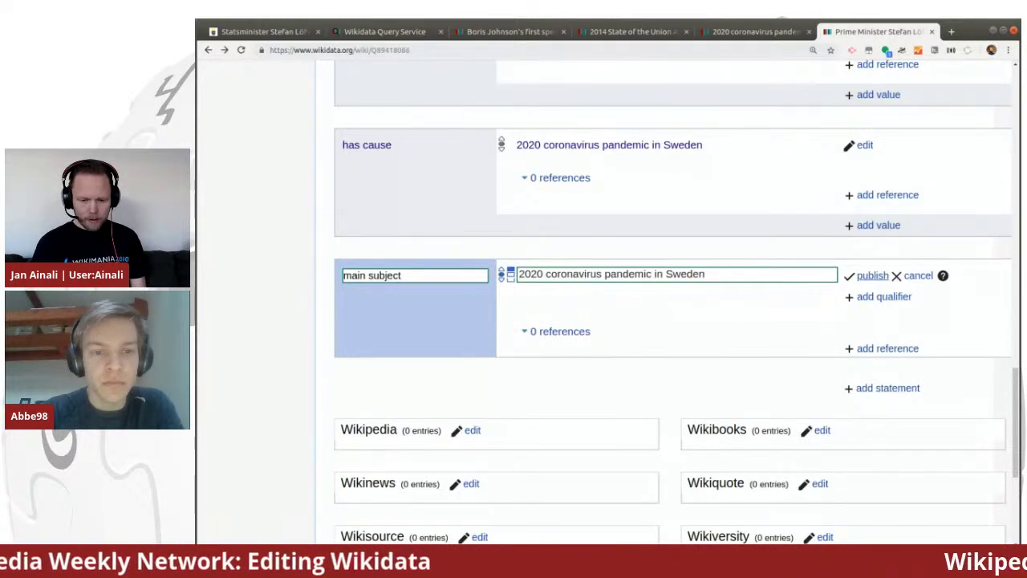
{"action": "key", "text": "Return"}
Read through the Swedish transcript of the speech on the regeringen.se page, down to its closing paragraphs
{"action": "left_click", "coordinate": [284, 33]}
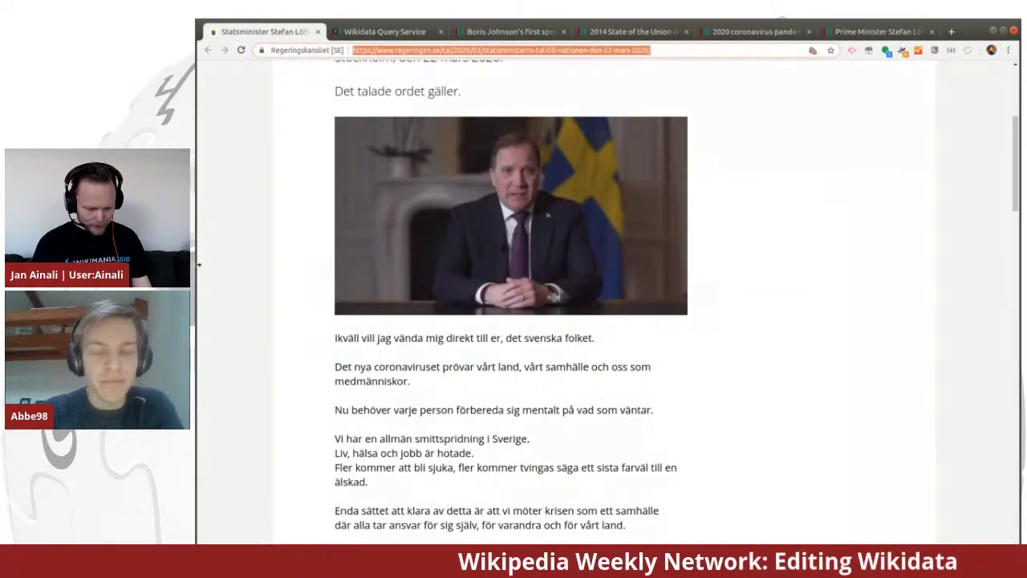
{"action": "scroll", "coordinate": [239, 326], "scroll_direction": "down", "scroll_amount": 5}
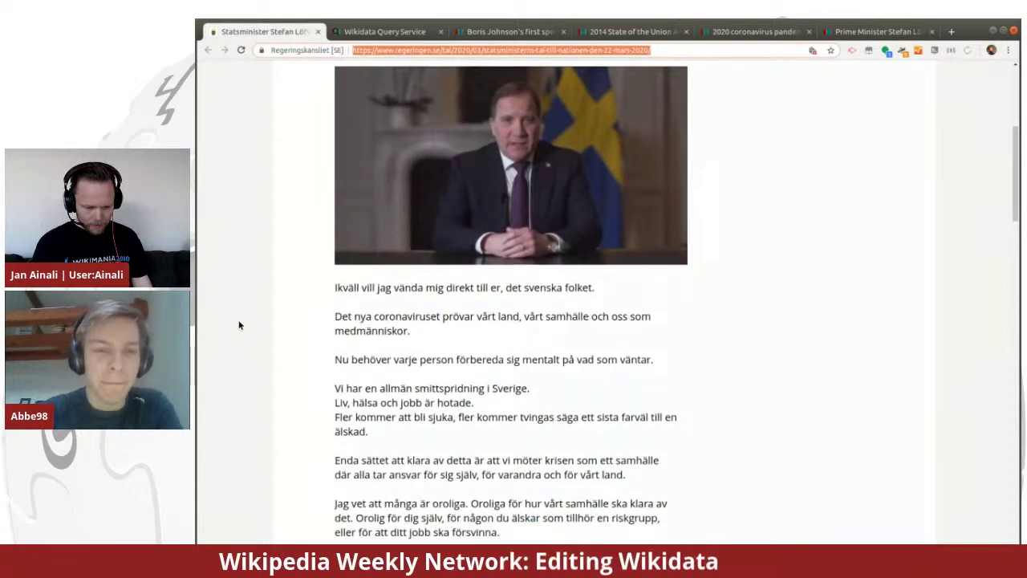
{"action": "scroll", "coordinate": [239, 325], "scroll_direction": "down", "scroll_amount": 5}
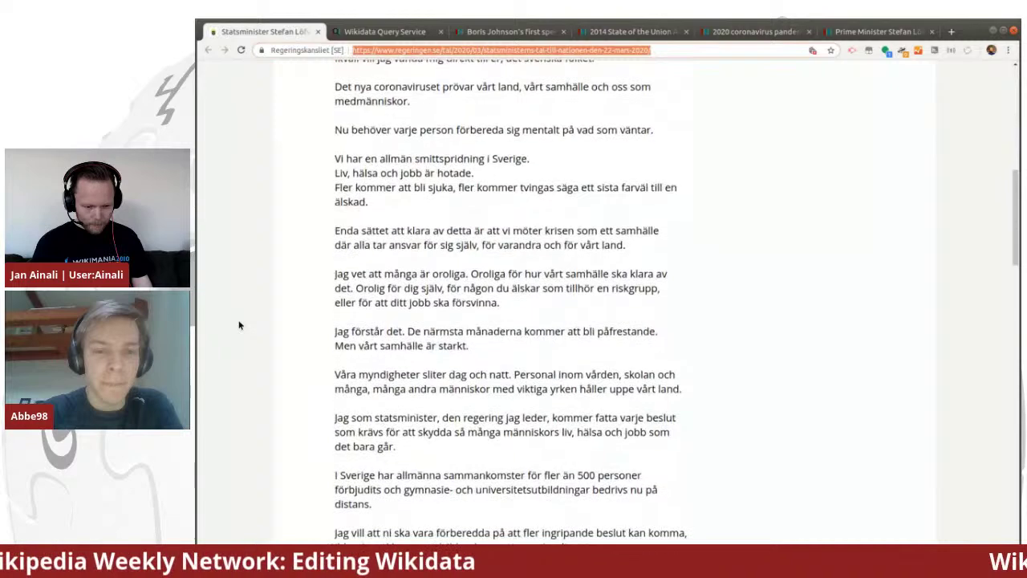
{"action": "scroll", "coordinate": [240, 325], "scroll_direction": "down", "scroll_amount": 5}
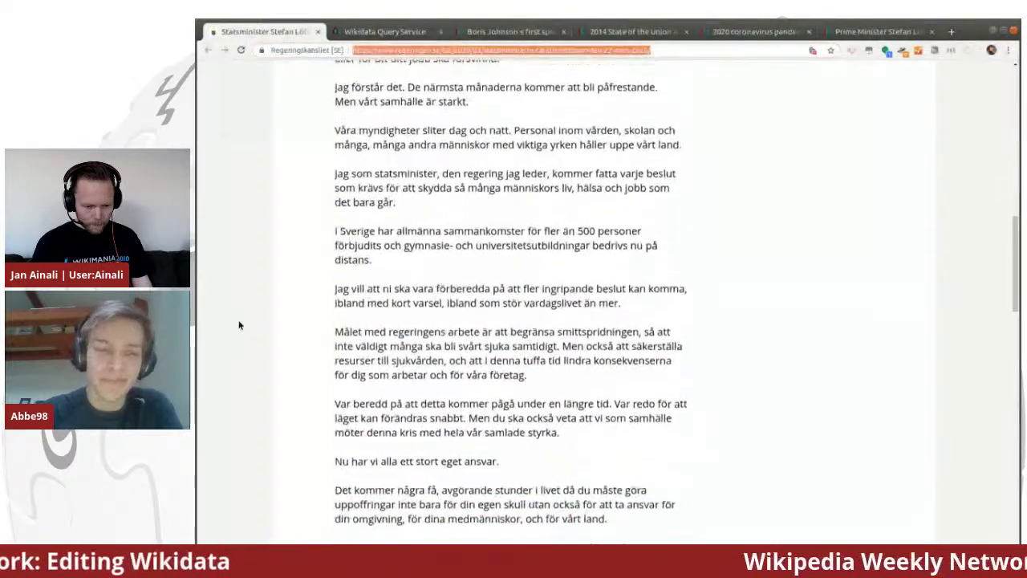
{"action": "scroll", "coordinate": [239, 325], "scroll_direction": "down", "scroll_amount": 4}
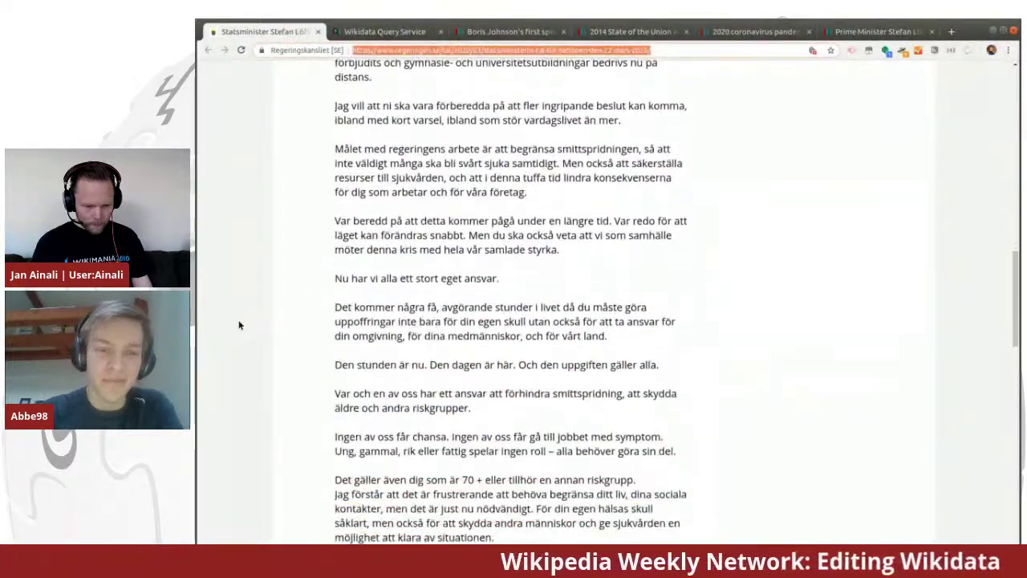
{"action": "scroll", "coordinate": [239, 325], "scroll_direction": "down", "scroll_amount": 3}
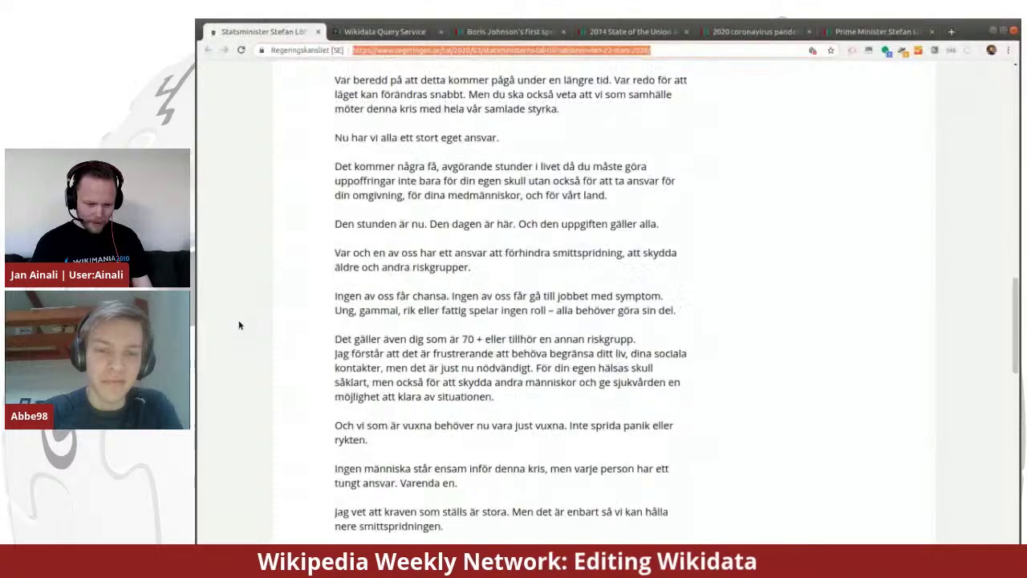
{"action": "scroll", "coordinate": [239, 325], "scroll_direction": "down", "scroll_amount": 3}
{"action": "scroll", "coordinate": [239, 325], "scroll_direction": "down", "scroll_amount": 4}
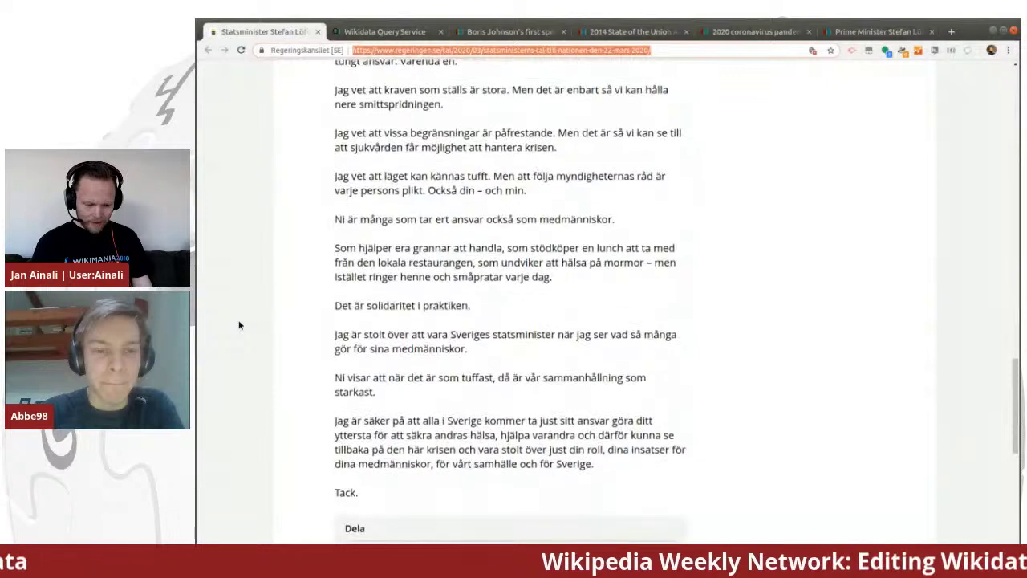
{"action": "scroll", "coordinate": [239, 325], "scroll_direction": "down", "scroll_amount": 1}
{"action": "scroll", "coordinate": [238, 326], "scroll_direction": "up", "scroll_amount": 1}
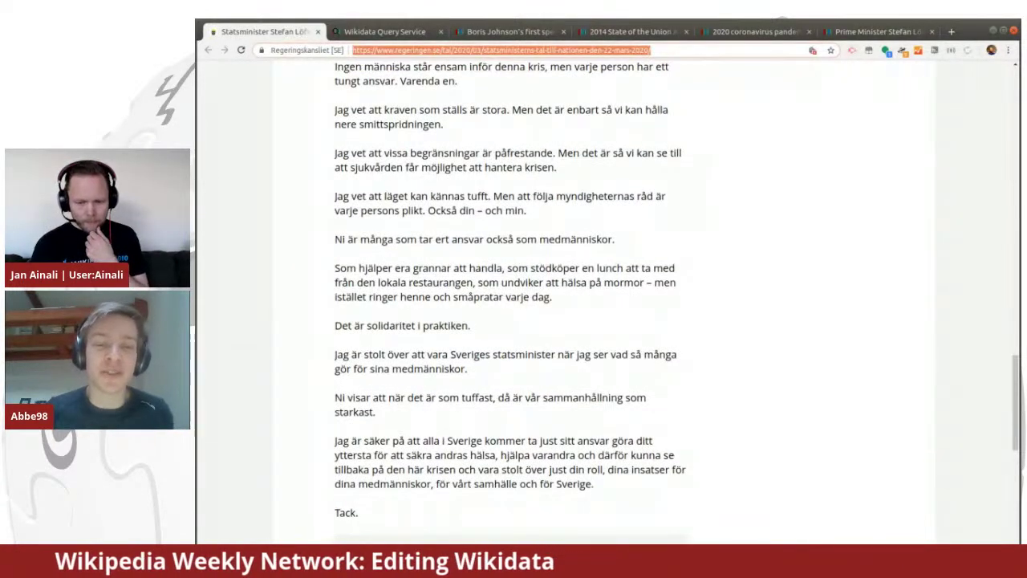
Review all statements on the speech item, from "instance of" to "main subject", to check what is still missing
{"action": "left_click", "coordinate": [848, 36]}
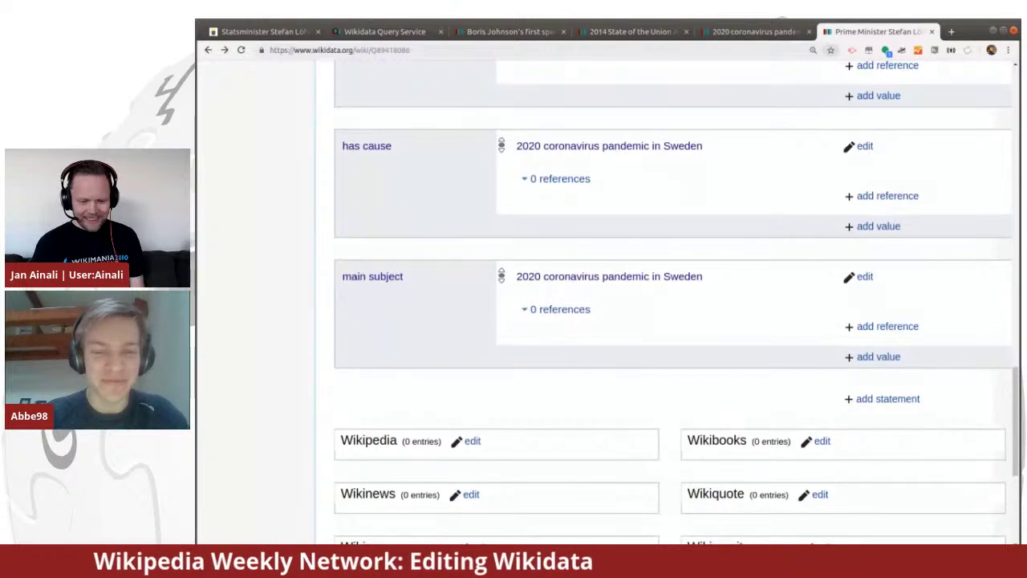
{"action": "scroll", "coordinate": [715, 310], "scroll_direction": "up", "scroll_amount": 5}
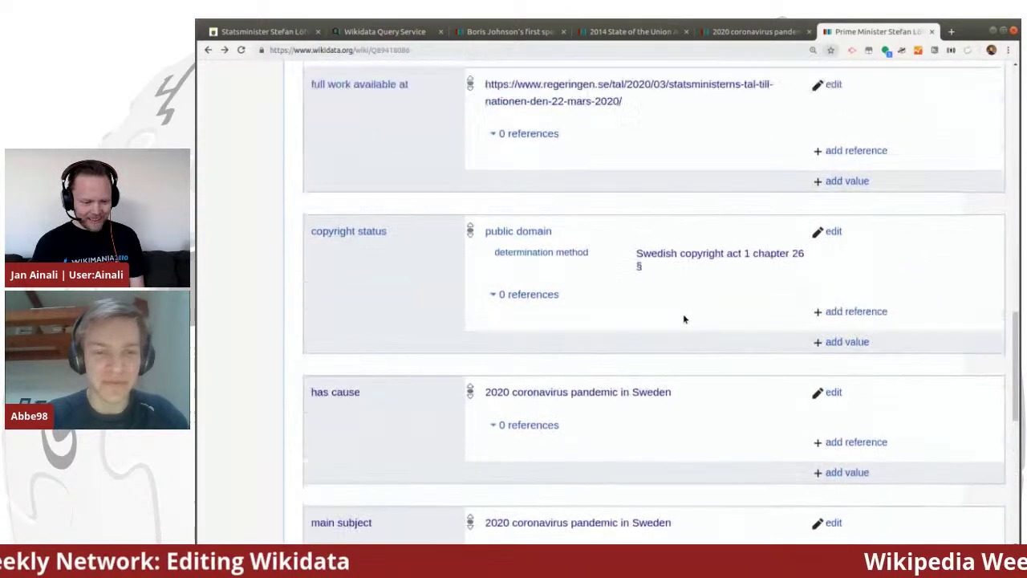
{"action": "scroll", "coordinate": [683, 319], "scroll_direction": "up", "scroll_amount": 6}
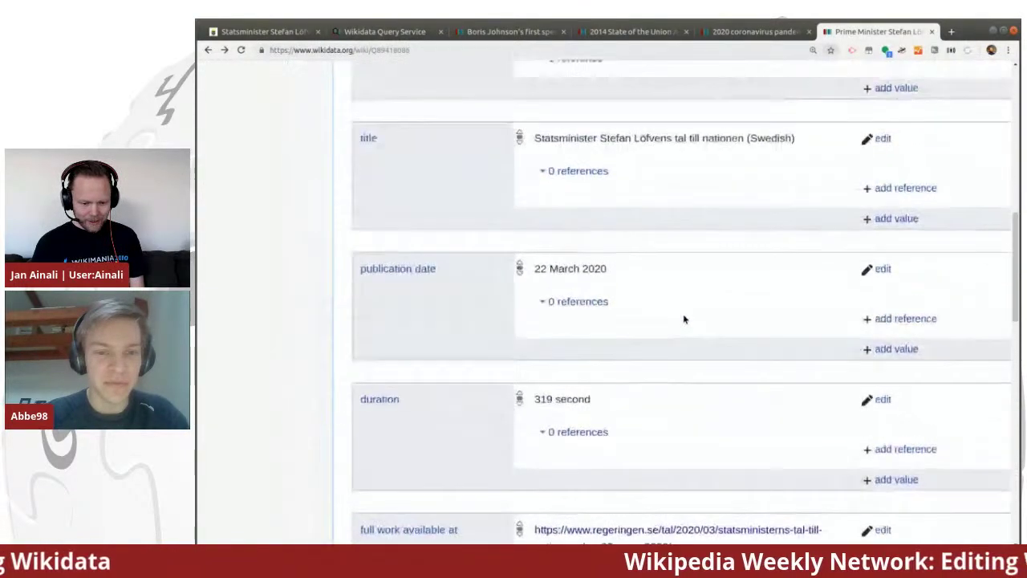
{"action": "scroll", "coordinate": [684, 319], "scroll_direction": "up", "scroll_amount": 5}
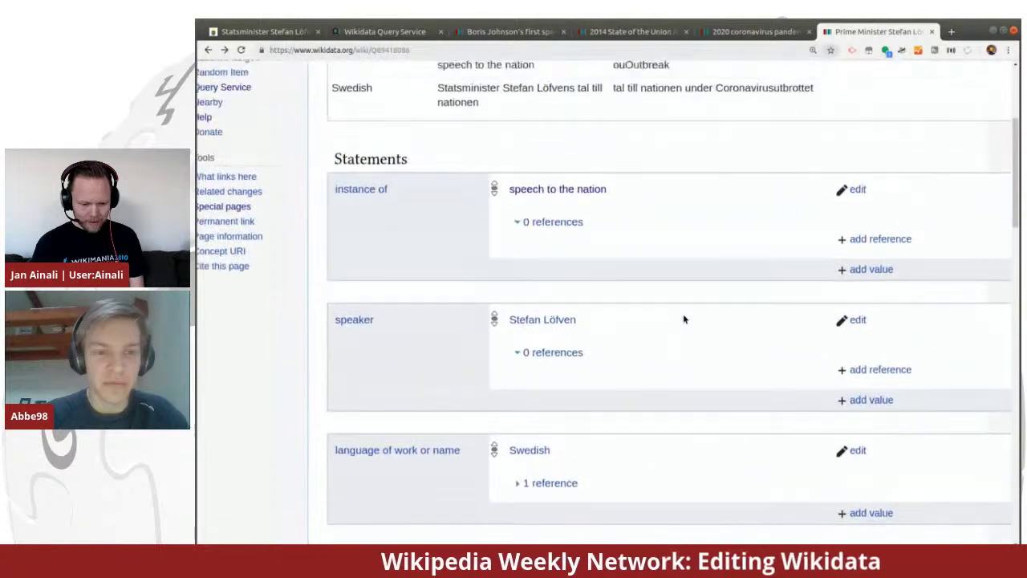
{"action": "scroll", "coordinate": [684, 319], "scroll_direction": "down", "scroll_amount": 6}
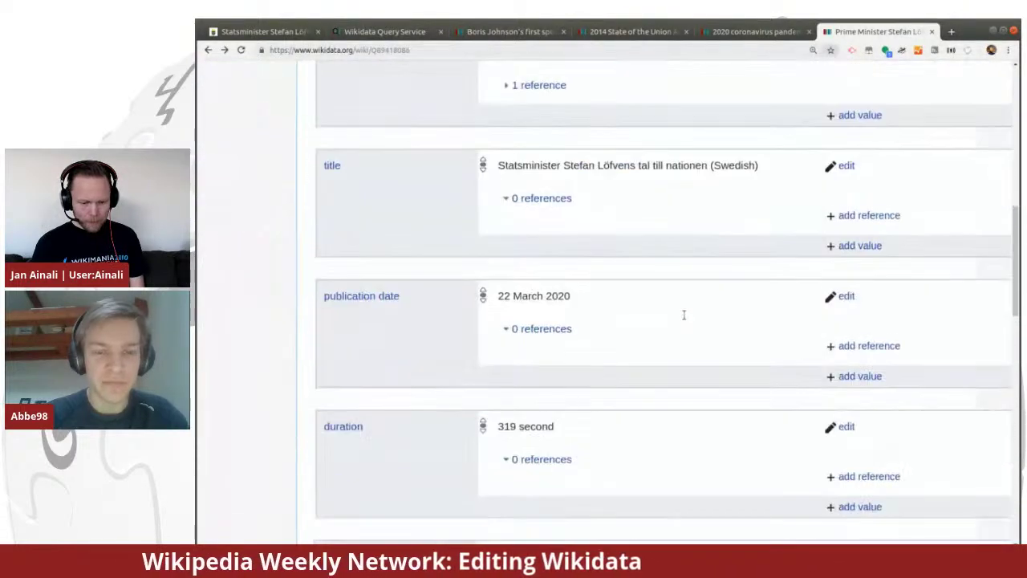
{"action": "scroll", "coordinate": [684, 318], "scroll_direction": "down", "scroll_amount": 6}
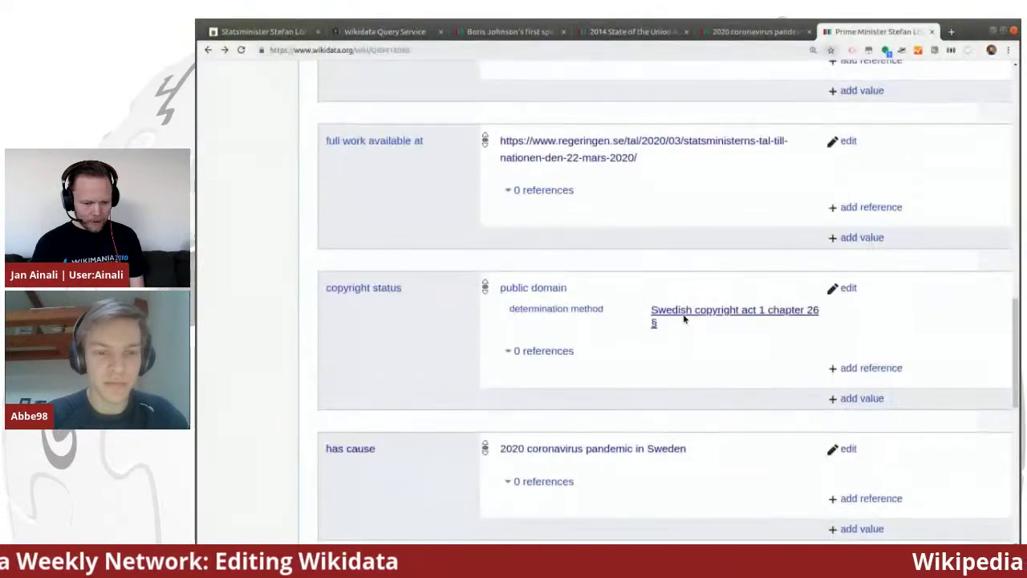
{"action": "scroll", "coordinate": [686, 320], "scroll_direction": "down", "scroll_amount": 2}
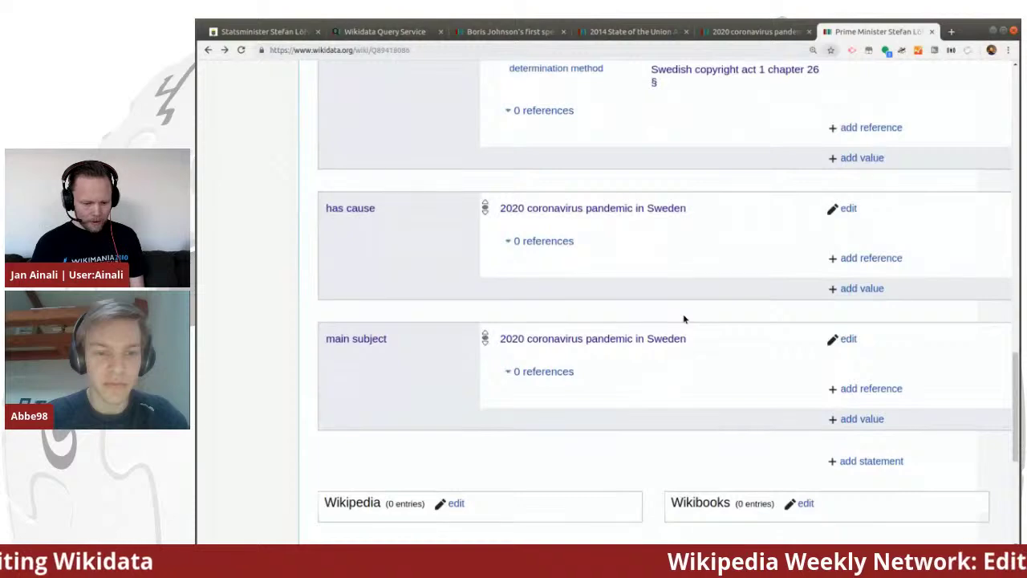
{"action": "scroll", "coordinate": [684, 319], "scroll_direction": "up", "scroll_amount": 4}
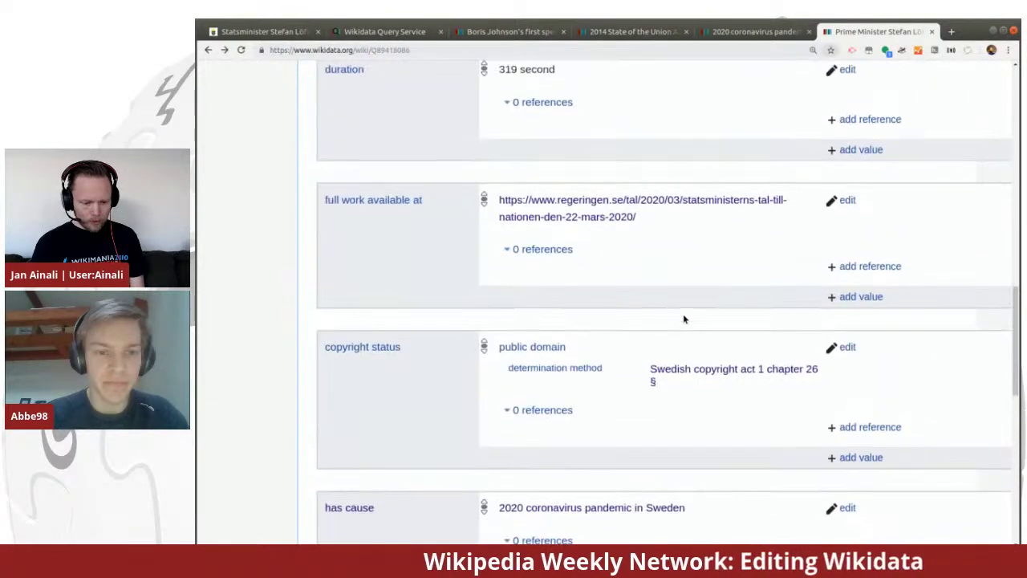
{"action": "scroll", "coordinate": [684, 319], "scroll_direction": "up", "scroll_amount": 3}
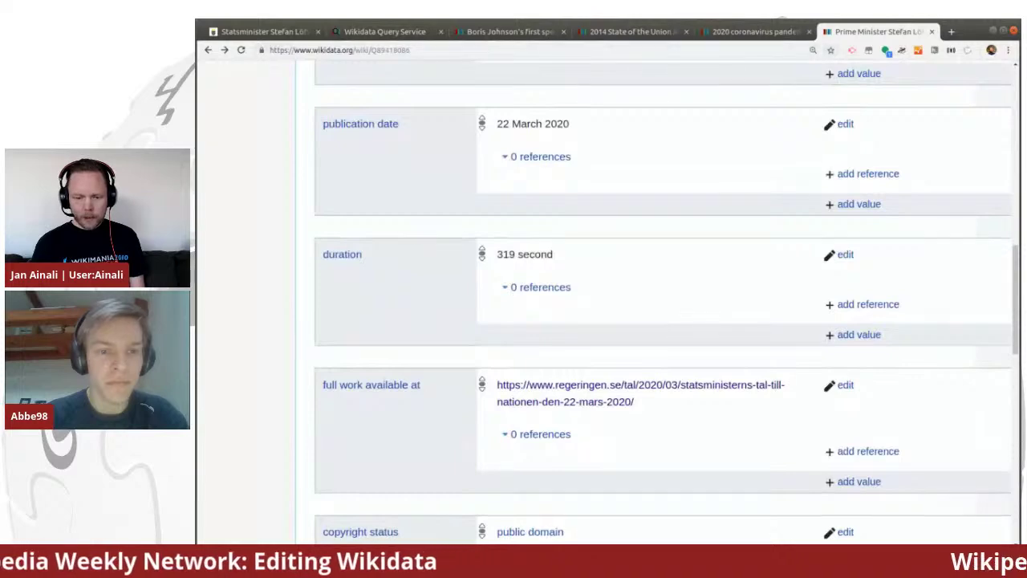
Open the Wayback Machine at web.archive.org in a new tab and check the speech page and the item's "full work available at" statement
{"action": "left_click", "coordinate": [953, 31]}
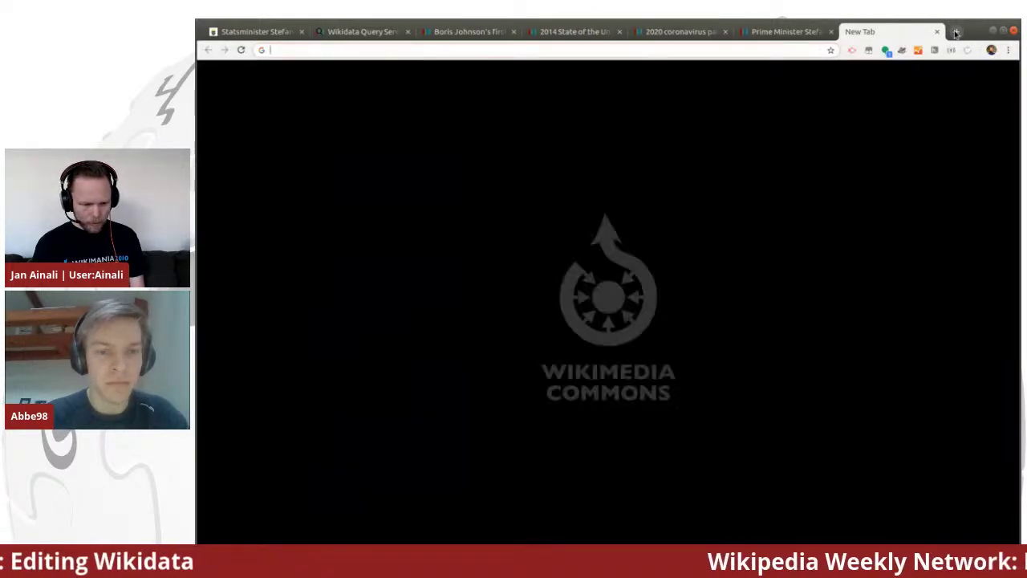
{"action": "type", "text": "w"}
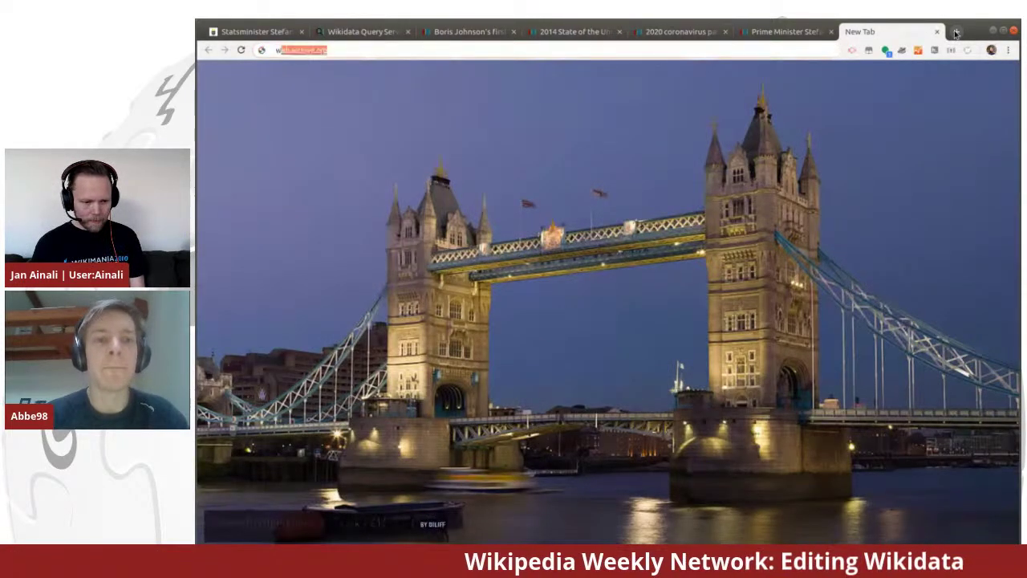
{"action": "key", "text": "Return"}
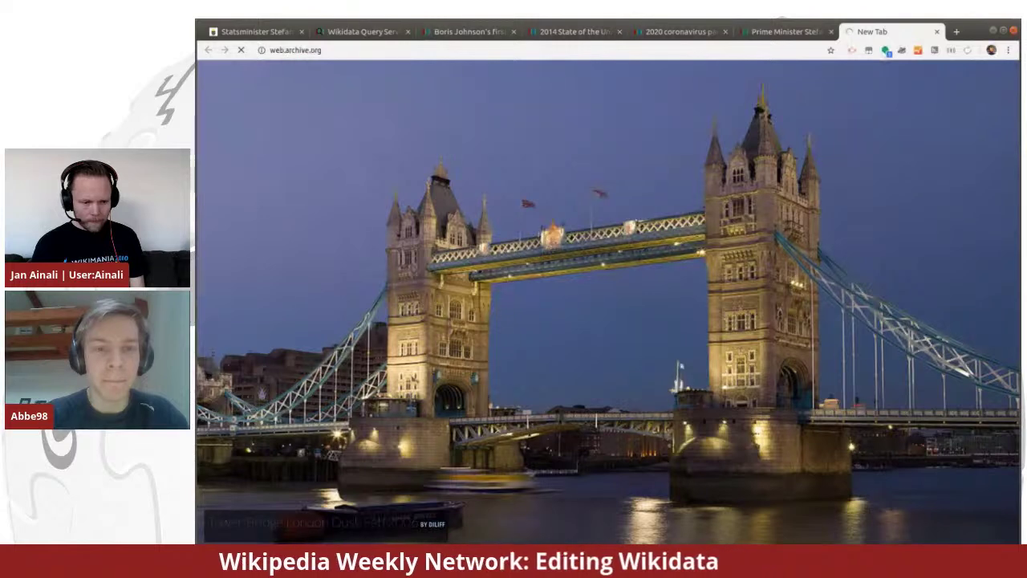
{"action": "left_click", "coordinate": [253, 31]}
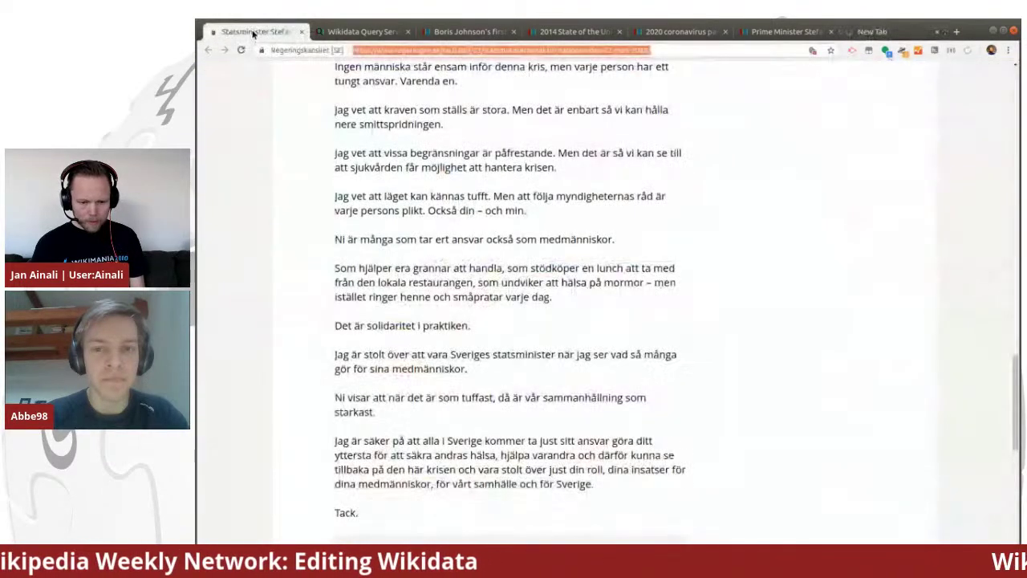
{"action": "left_click", "coordinate": [881, 33]}
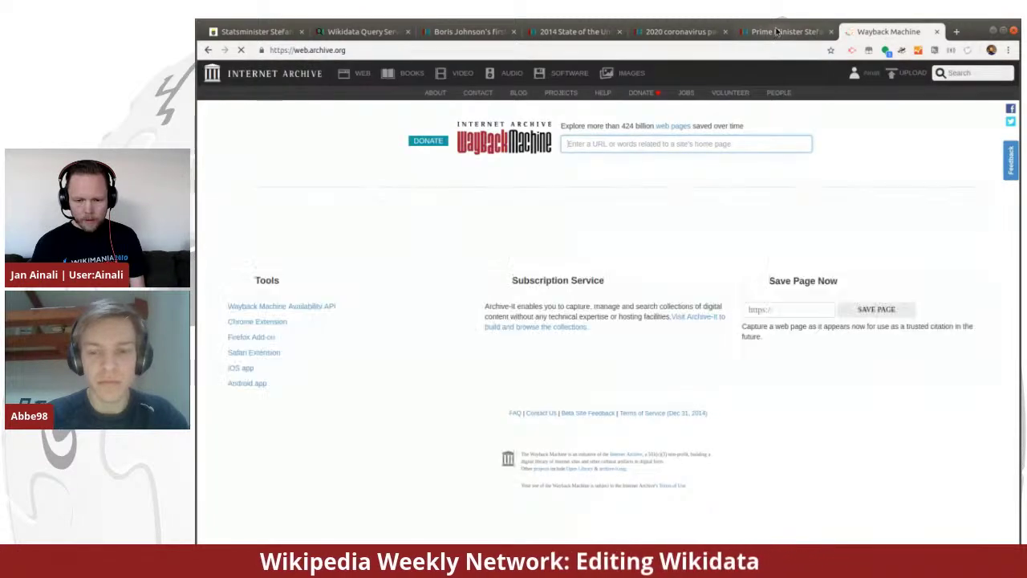
{"action": "left_click", "coordinate": [777, 31]}
{"action": "scroll", "coordinate": [751, 205], "scroll_direction": "down", "scroll_amount": 1}
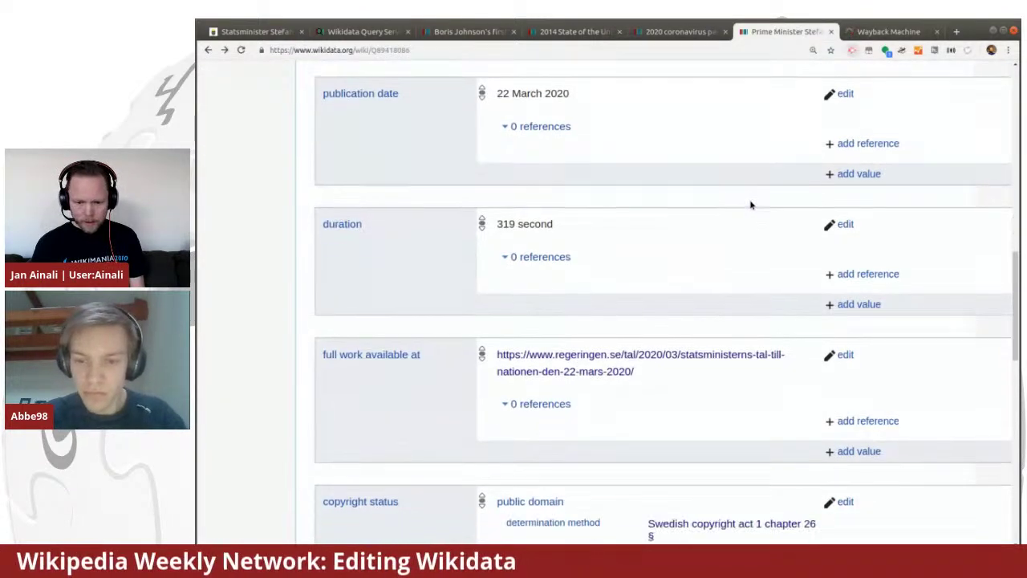
{"action": "scroll", "coordinate": [752, 205], "scroll_direction": "down", "scroll_amount": 5}
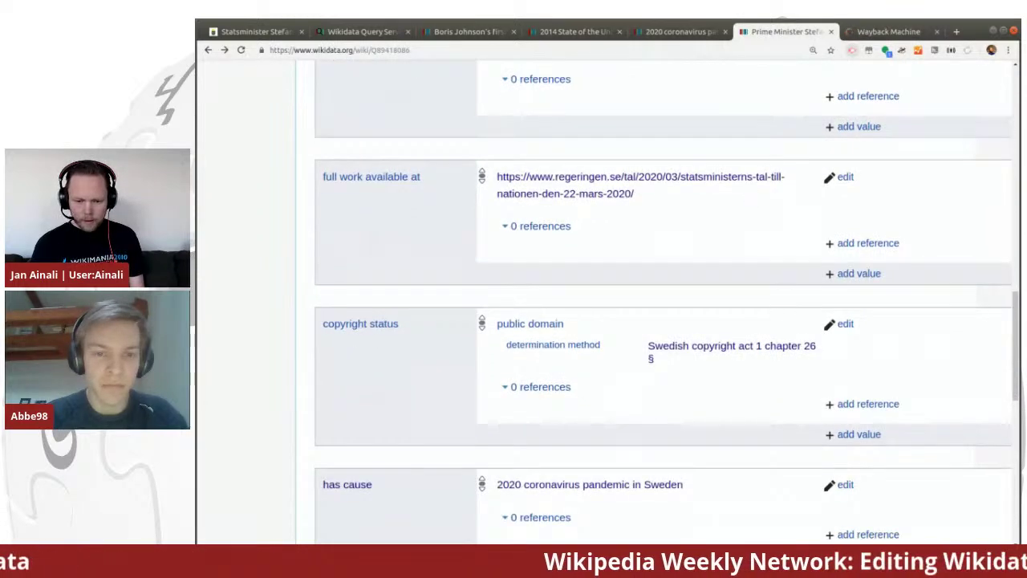
{"action": "key", "text": "ctrl+Tab"}
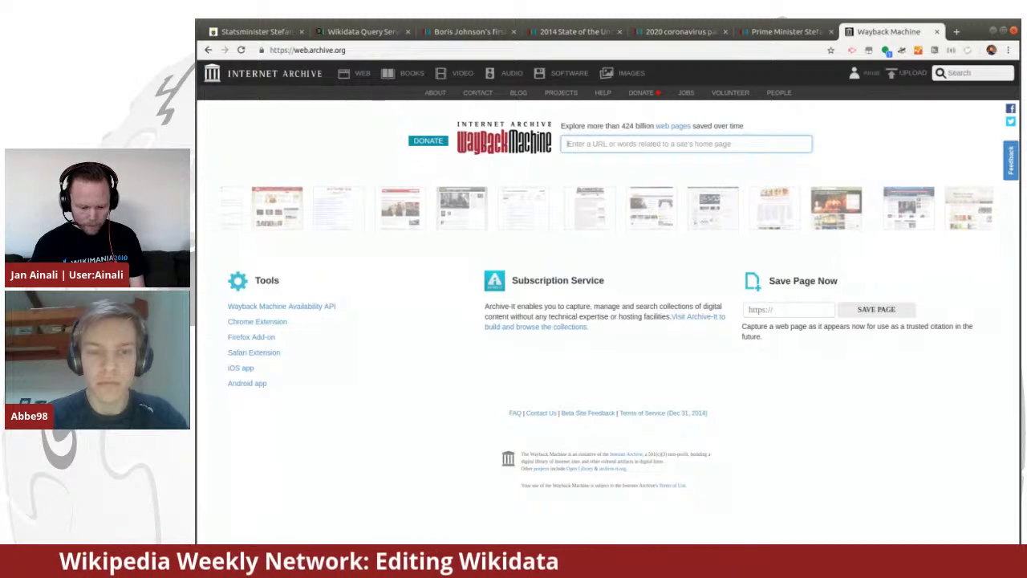
{"action": "left_click", "coordinate": [775, 309]}
{"action": "type", "text": "https://www.regeringen.se/tal/2020/03/statsministerns-tal-till-nationen-den-22-mars-2020/"}
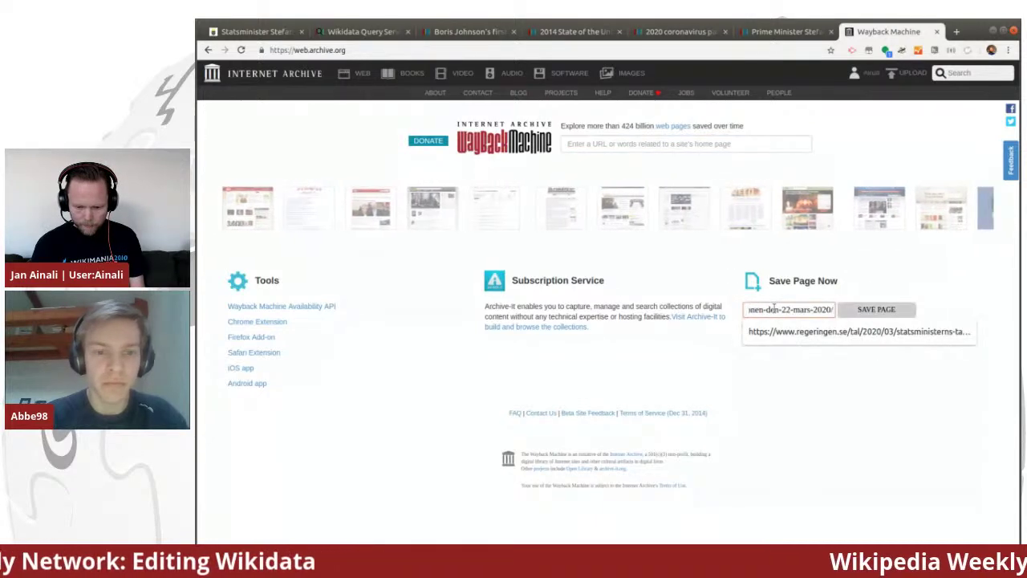
{"action": "left_click", "coordinate": [891, 310]}
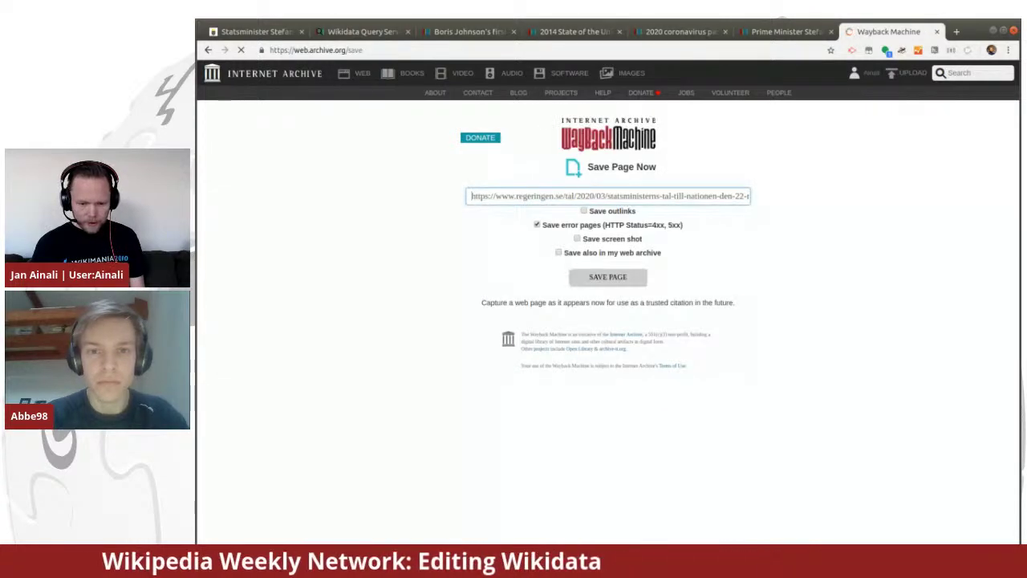
{"action": "left_click", "coordinate": [609, 277]}
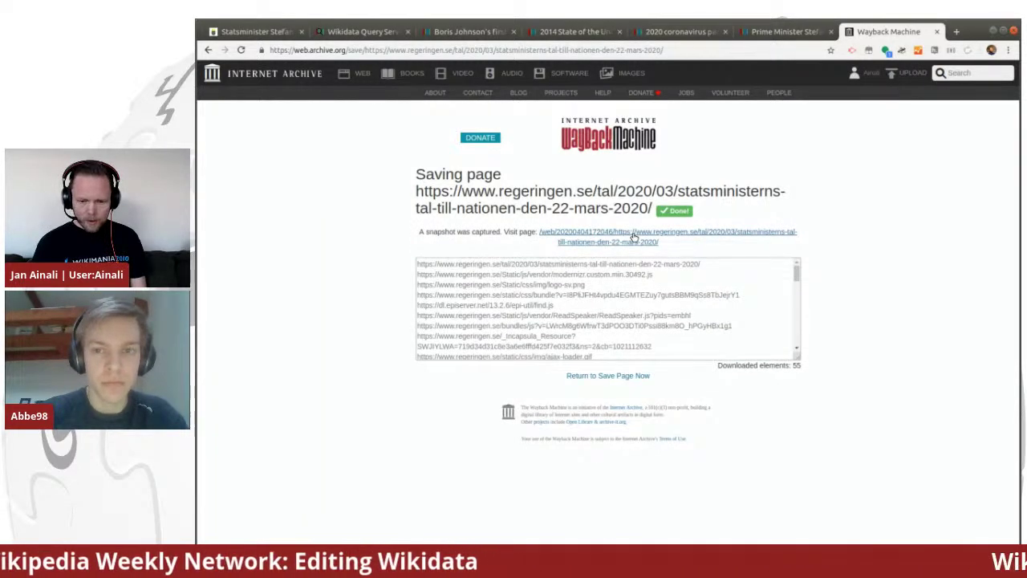
{"action": "left_click", "coordinate": [764, 31]}
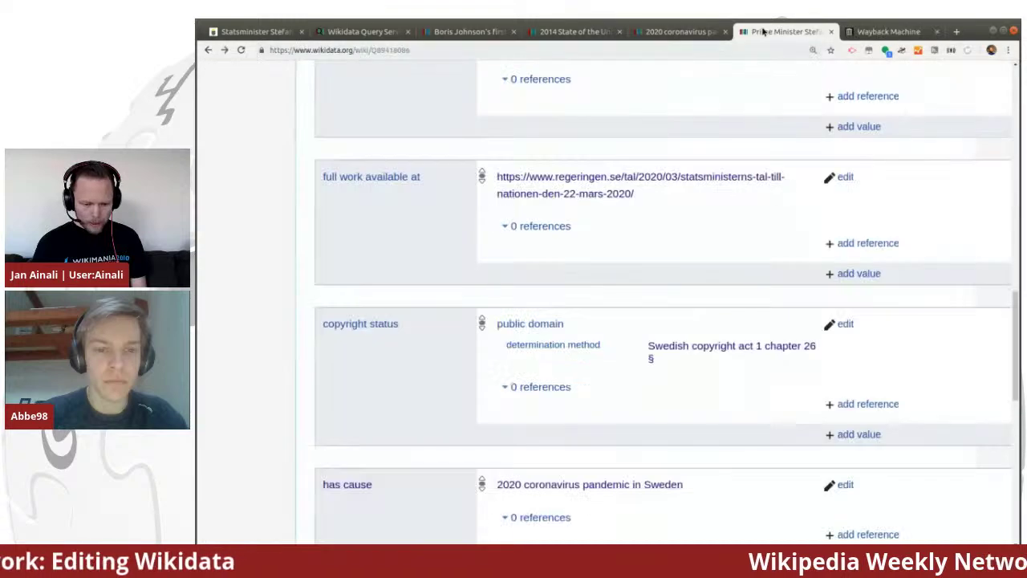
{"action": "scroll", "coordinate": [698, 277], "scroll_direction": "up", "scroll_amount": 2}
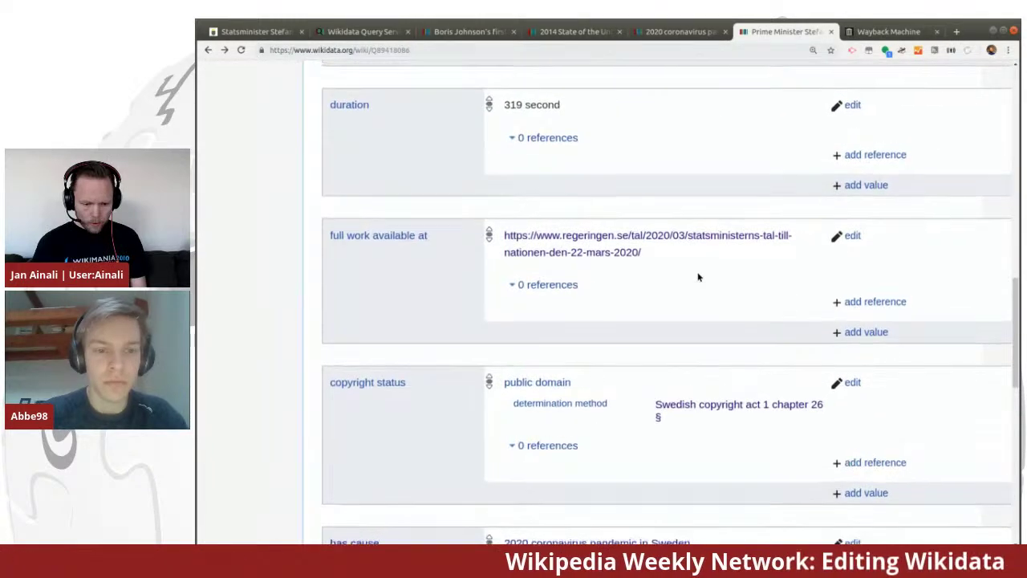
{"action": "scroll", "coordinate": [699, 276], "scroll_direction": "up", "scroll_amount": 6}
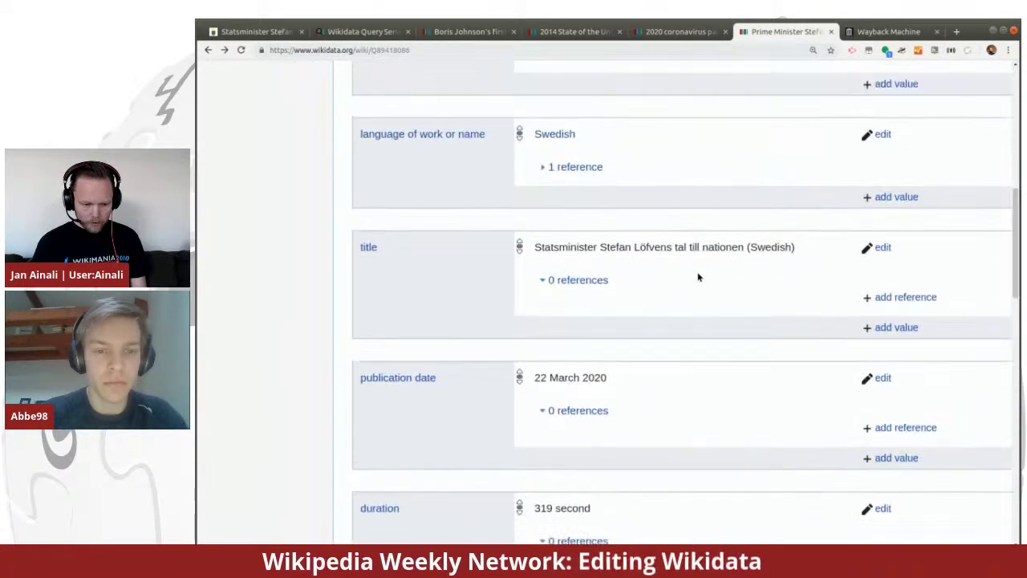
{"action": "left_click", "coordinate": [583, 282]}
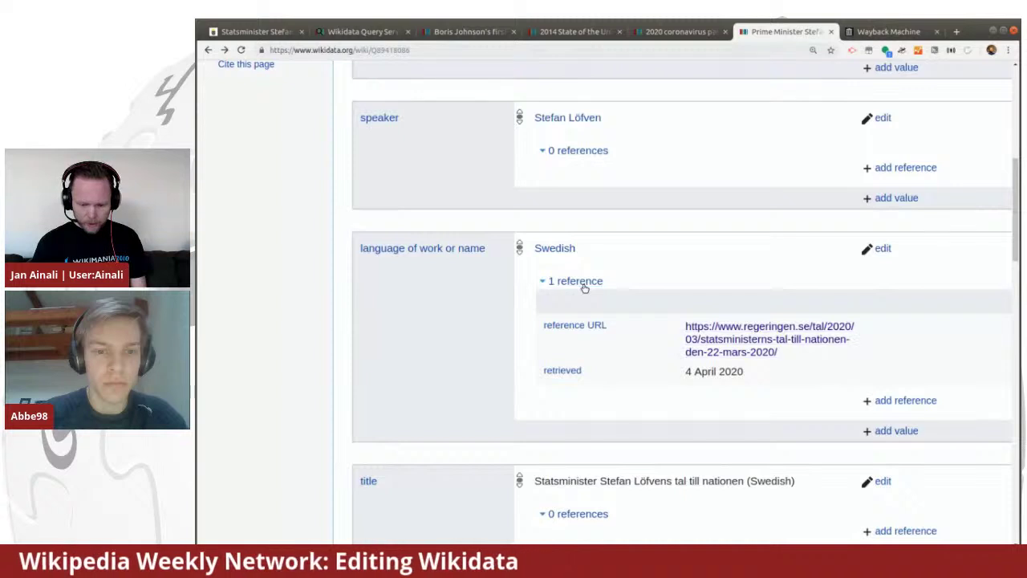
{"action": "left_click", "coordinate": [896, 402]}
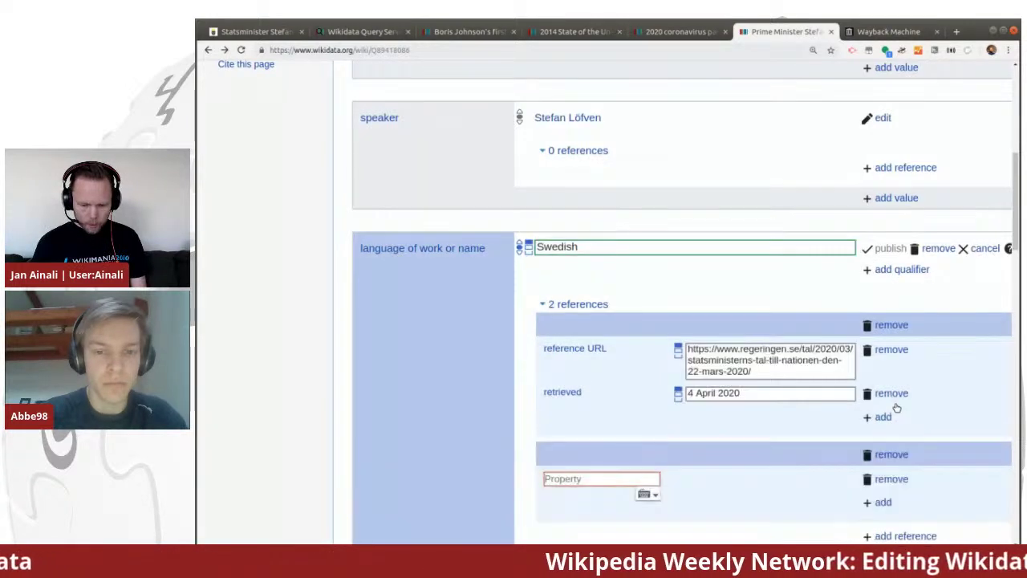
{"action": "left_click", "coordinate": [892, 454]}
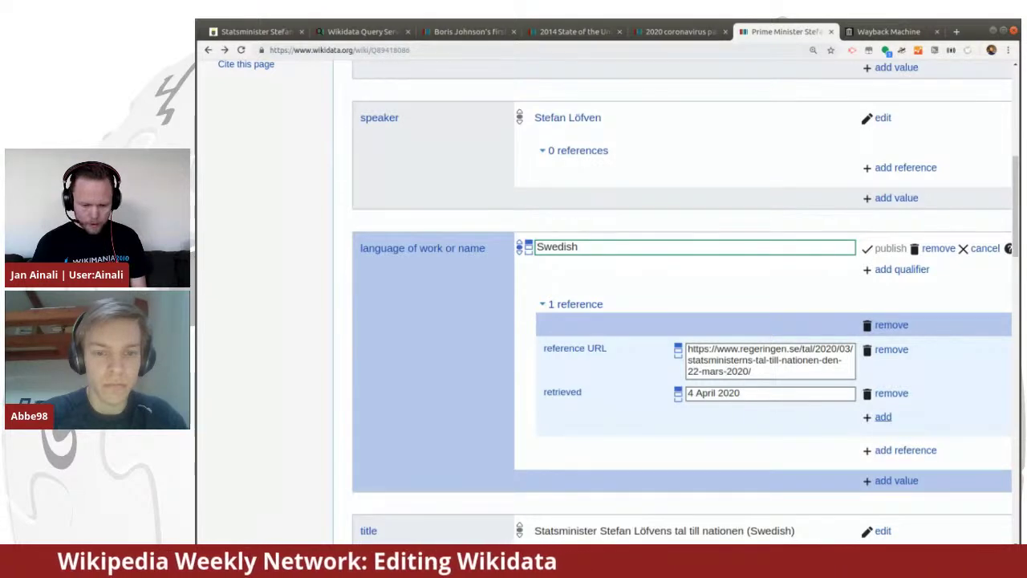
{"action": "left_click", "coordinate": [879, 418]}
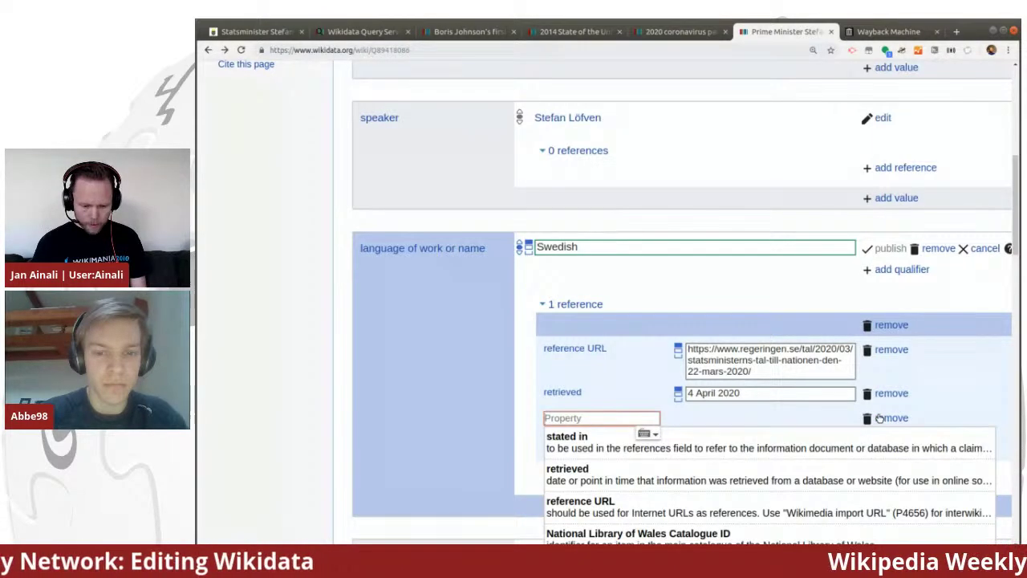
{"action": "scroll", "coordinate": [500, 313], "scroll_direction": "down", "scroll_amount": 3}
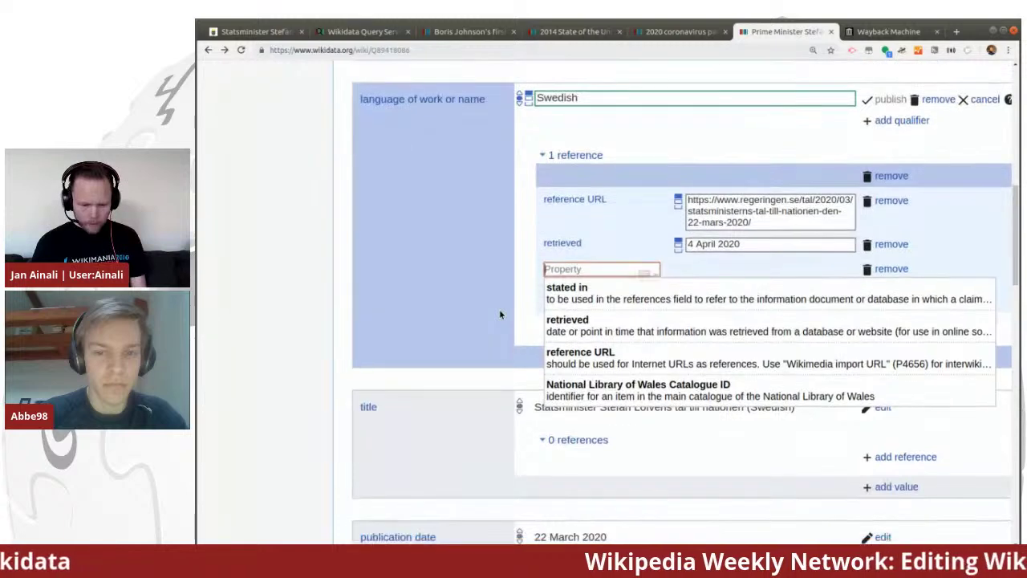
{"action": "type", "text": "ar"}
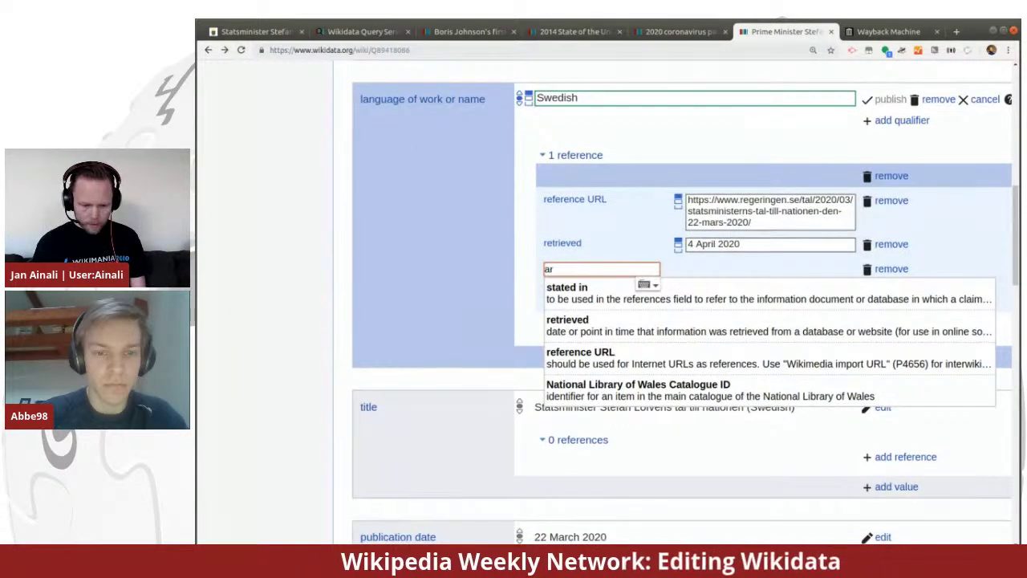
{"action": "type", "text": "c"}
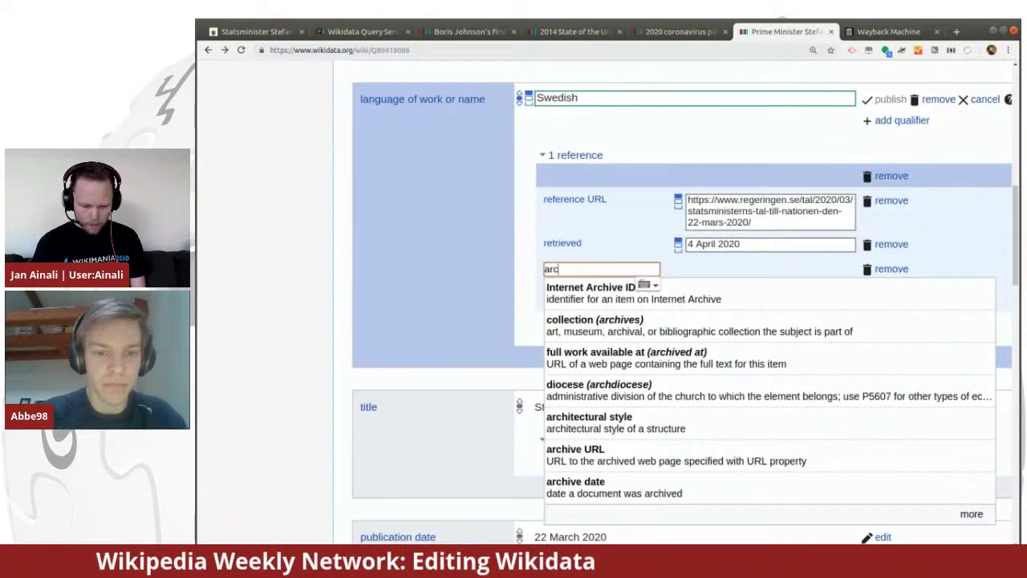
{"action": "left_click", "coordinate": [626, 460]}
{"action": "key", "text": "ctrl+v"}
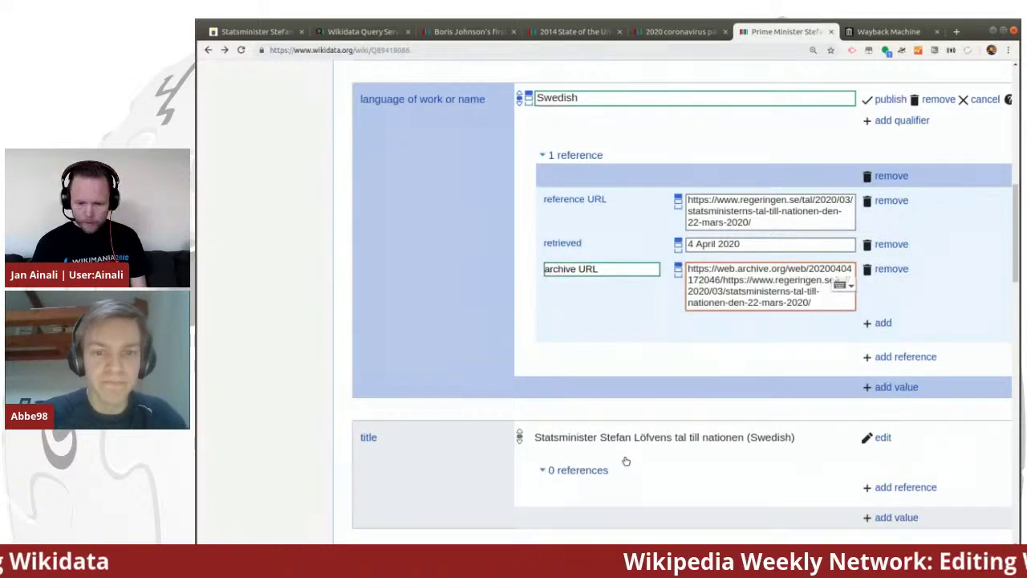
{"action": "left_click", "coordinate": [888, 99]}
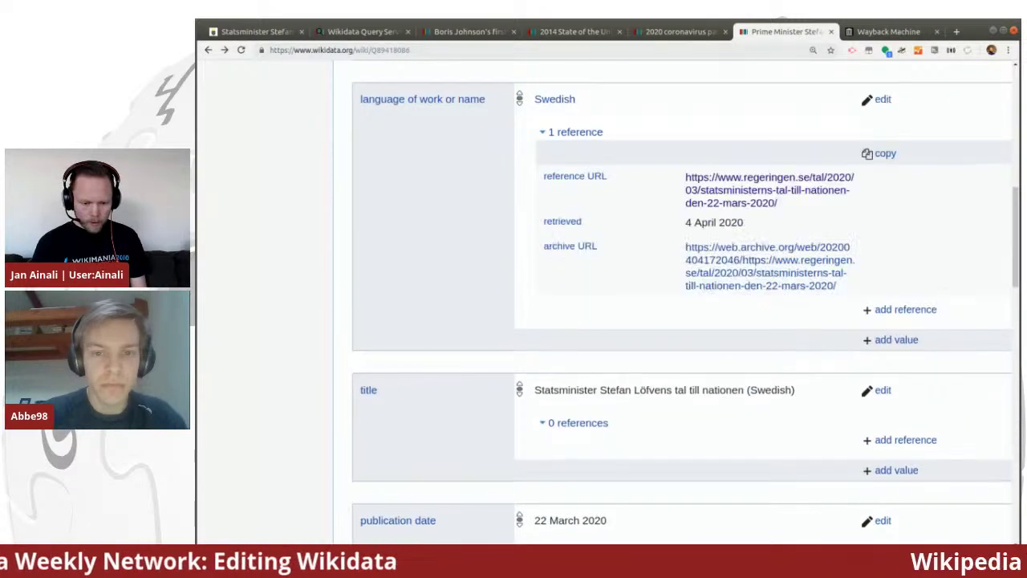
Review the speech item from its labels down to "full work available at", checking which statements and references it has
{"action": "scroll", "coordinate": [423, 207], "scroll_direction": "up", "scroll_amount": 4}
{"action": "scroll", "coordinate": [423, 207], "scroll_direction": "up", "scroll_amount": 3}
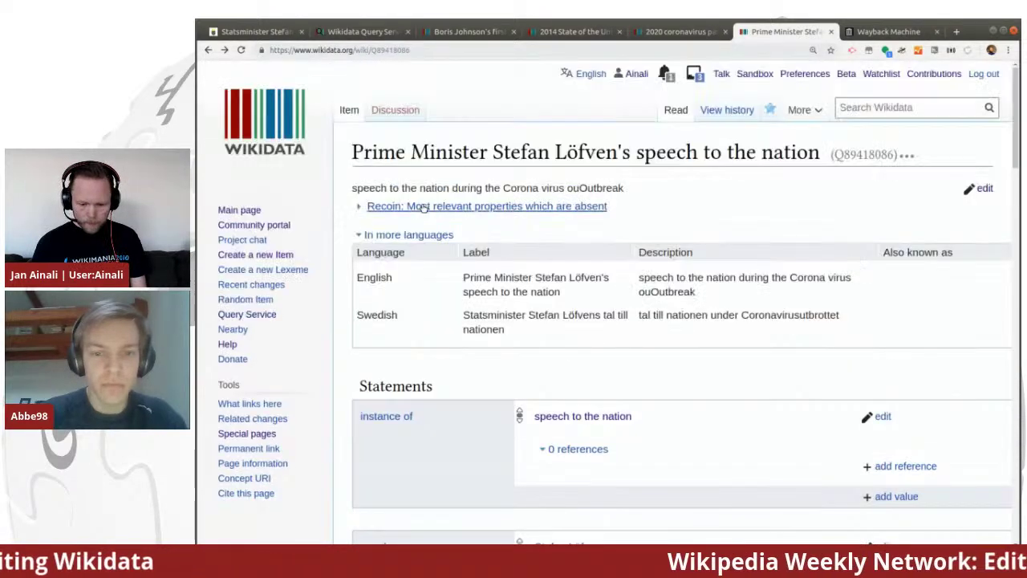
{"action": "scroll", "coordinate": [421, 281], "scroll_direction": "down", "scroll_amount": 1}
{"action": "scroll", "coordinate": [420, 281], "scroll_direction": "down", "scroll_amount": 10}
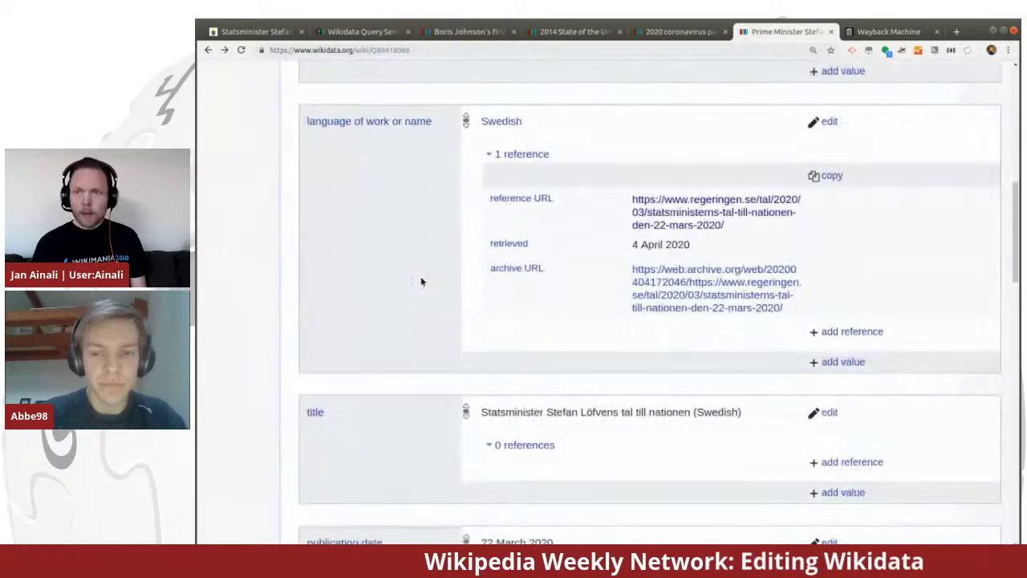
{"action": "scroll", "coordinate": [421, 281], "scroll_direction": "down", "scroll_amount": 2}
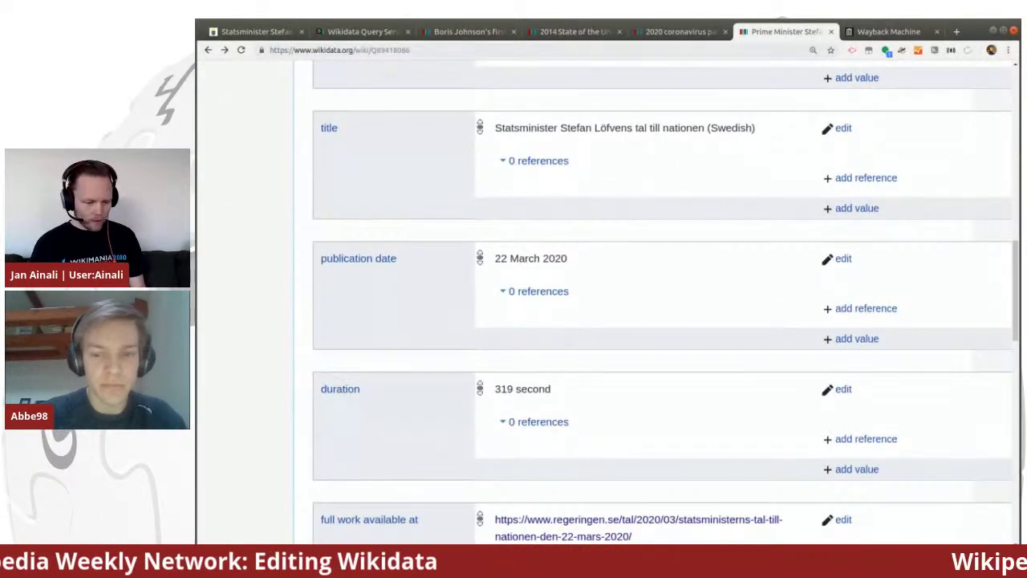
{"action": "scroll", "coordinate": [421, 281], "scroll_direction": "down", "scroll_amount": 1}
{"action": "scroll", "coordinate": [421, 281], "scroll_direction": "down", "scroll_amount": 3}
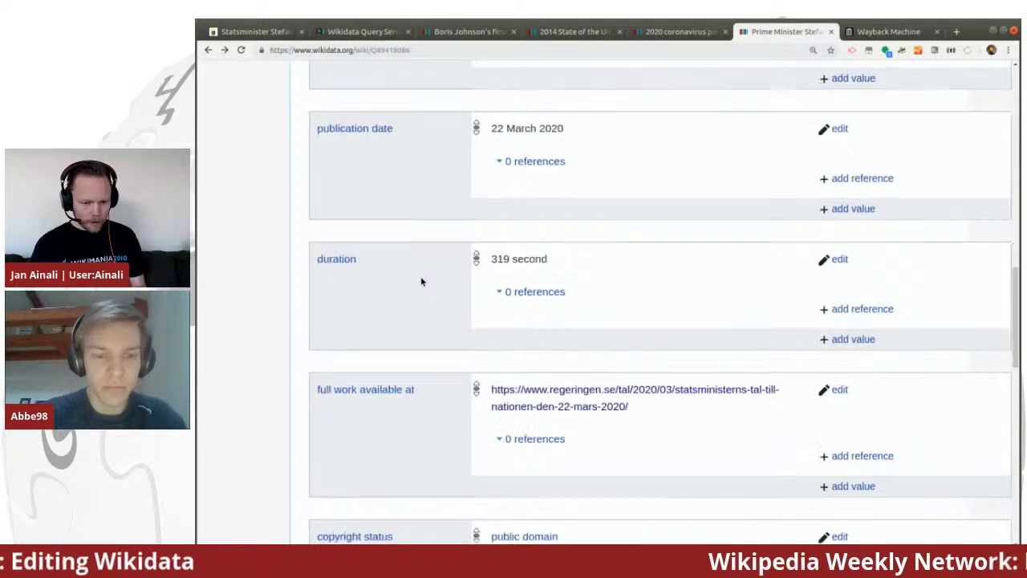
Examine the statements on the 2014 State of the Union Address item, from "instance of" to "followed by", as a model for the speech item
{"action": "left_click", "coordinate": [556, 31]}
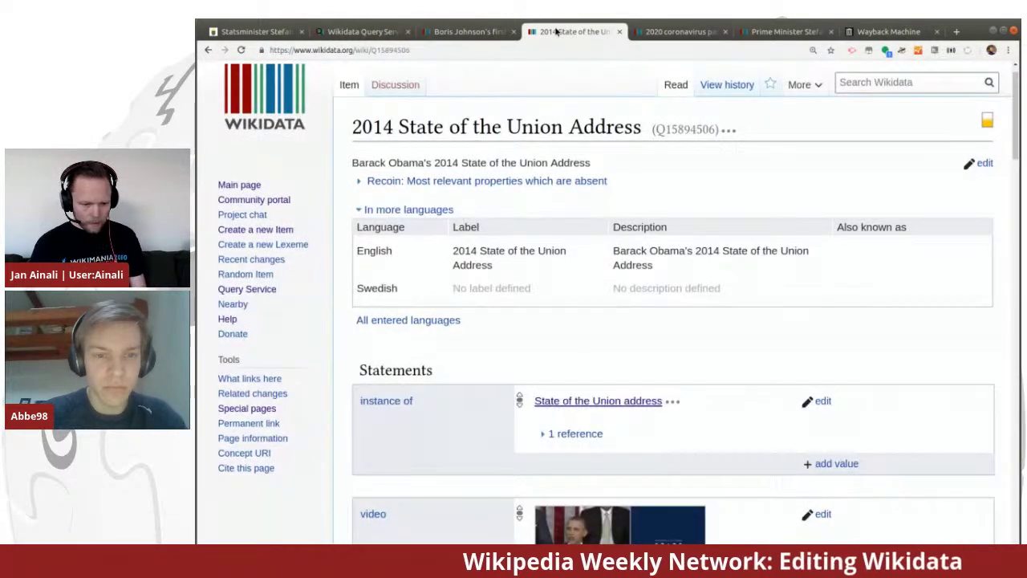
{"action": "scroll", "coordinate": [544, 255], "scroll_direction": "down", "scroll_amount": 2}
{"action": "scroll", "coordinate": [545, 255], "scroll_direction": "down", "scroll_amount": 5}
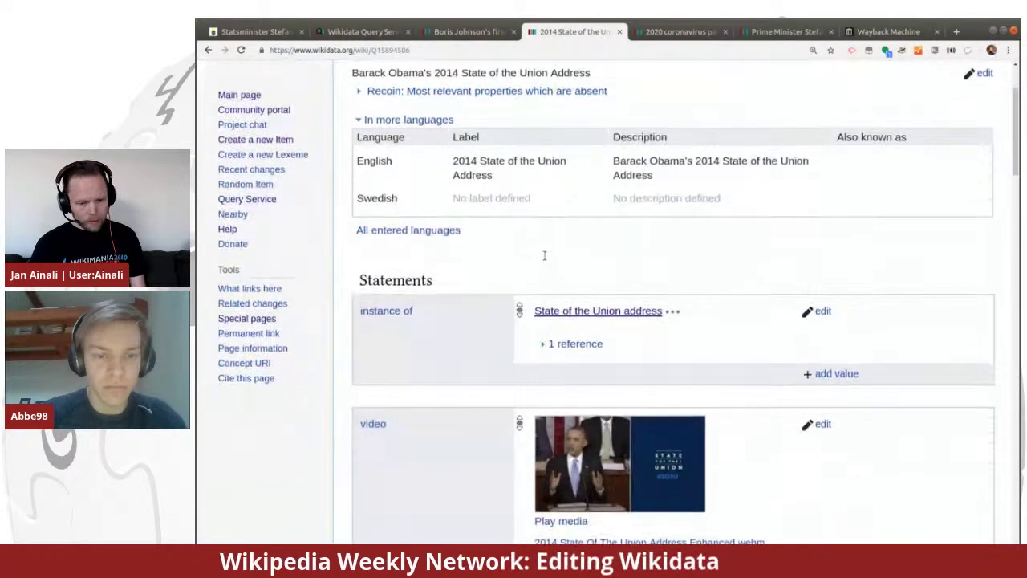
{"action": "scroll", "coordinate": [544, 260], "scroll_direction": "down", "scroll_amount": 3}
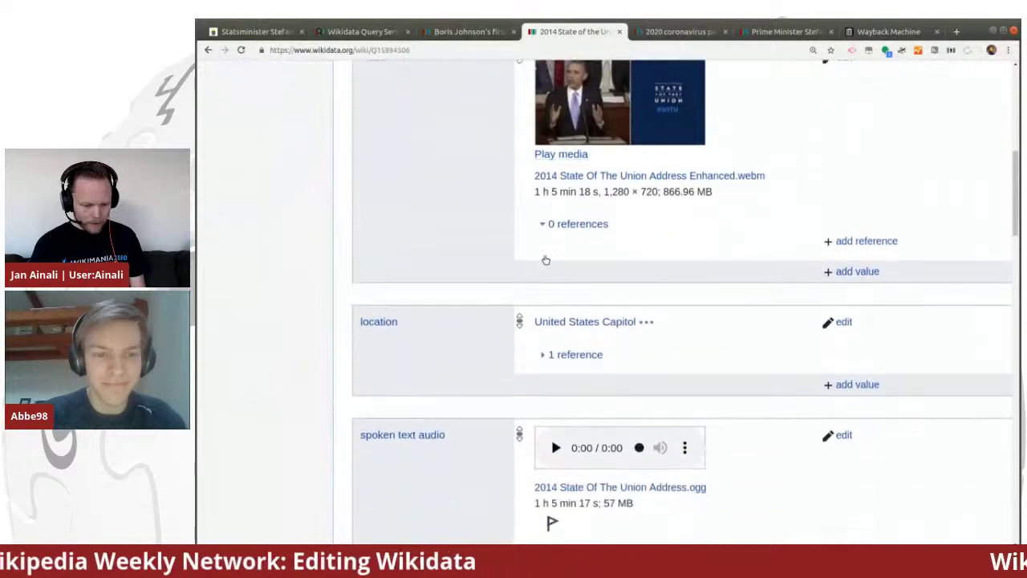
{"action": "scroll", "coordinate": [544, 260], "scroll_direction": "down", "scroll_amount": 7}
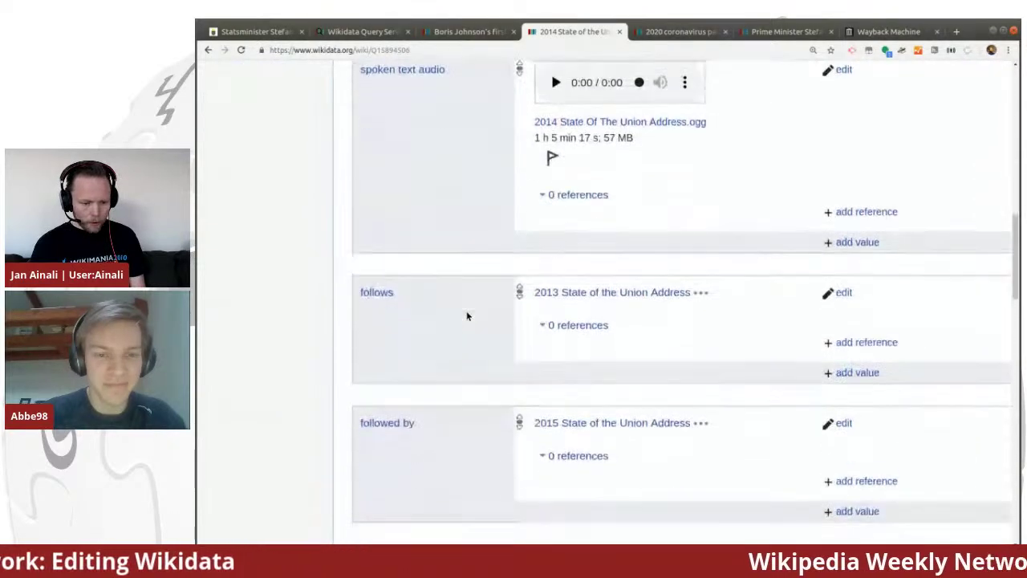
Compare the statements on the 2014 State of the Union Address item with those on Boris Johnson's first speech item
{"action": "scroll", "coordinate": [467, 316], "scroll_direction": "down", "scroll_amount": 4}
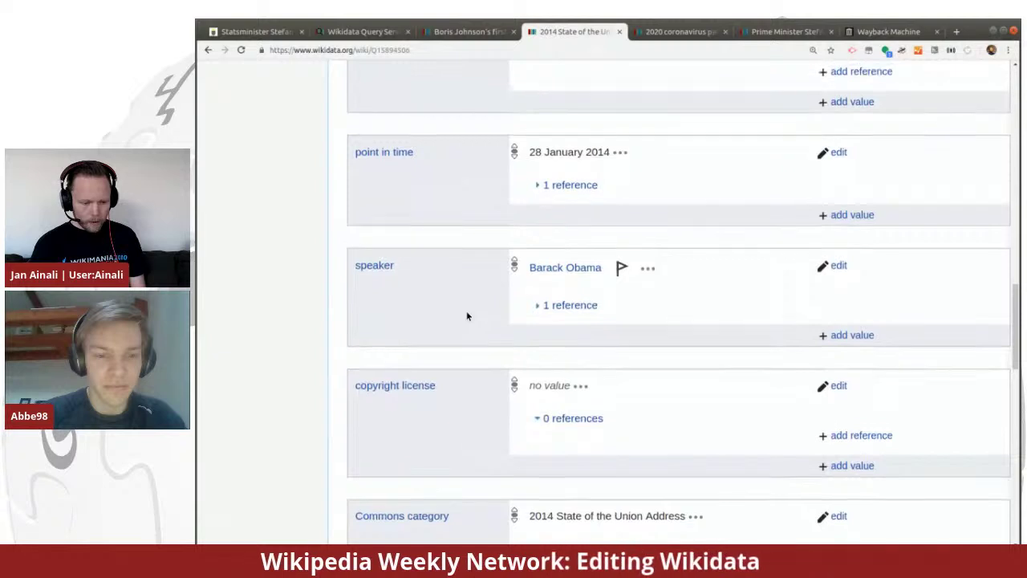
{"action": "scroll", "coordinate": [467, 316], "scroll_direction": "up", "scroll_amount": 2}
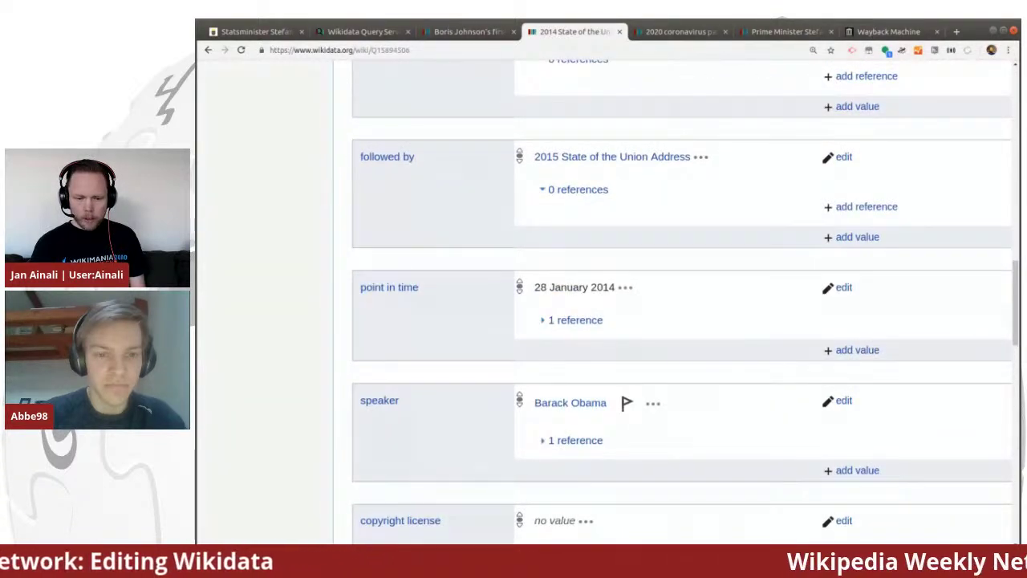
{"action": "left_click", "coordinate": [769, 33]}
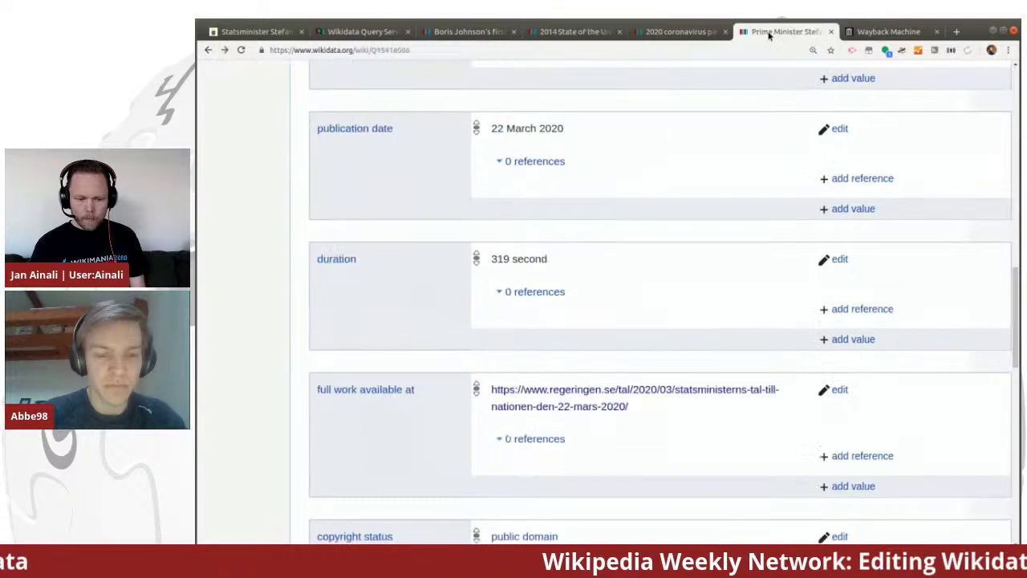
{"action": "left_click", "coordinate": [463, 33]}
{"action": "scroll", "coordinate": [436, 243], "scroll_direction": "up", "scroll_amount": 3}
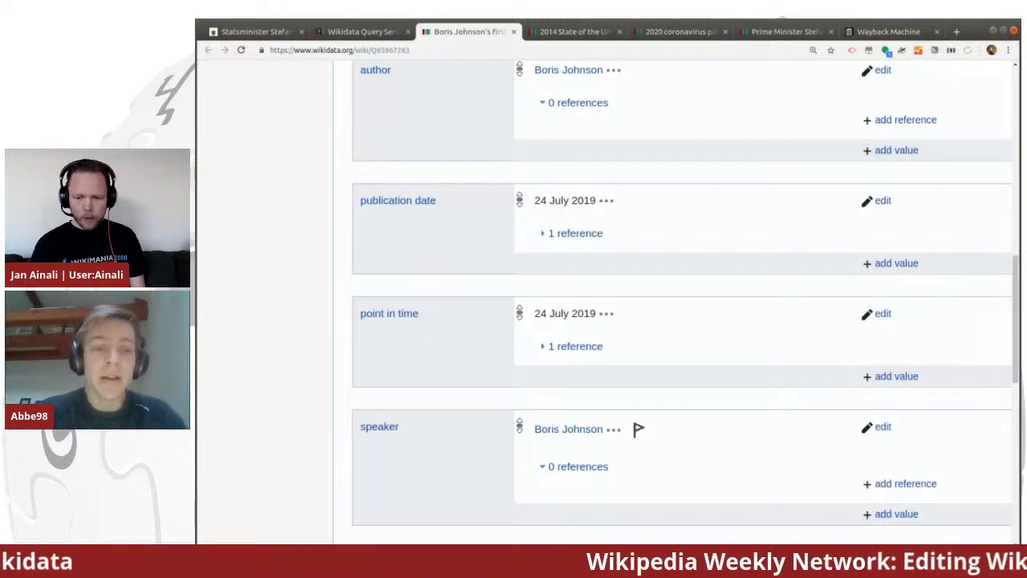
Add a point in time statement with the date 2020-03-22 to the Swedish Prime Minister's speech item and publish it
{"action": "left_click", "coordinate": [766, 32]}
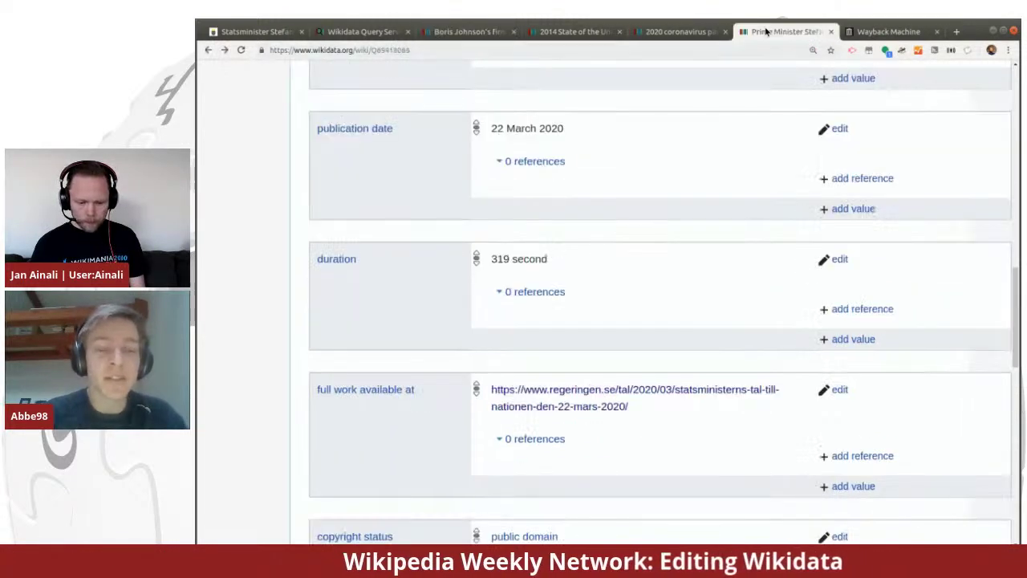
{"action": "scroll", "coordinate": [742, 277], "scroll_direction": "down", "scroll_amount": 3}
{"action": "scroll", "coordinate": [742, 277], "scroll_direction": "down", "scroll_amount": 5}
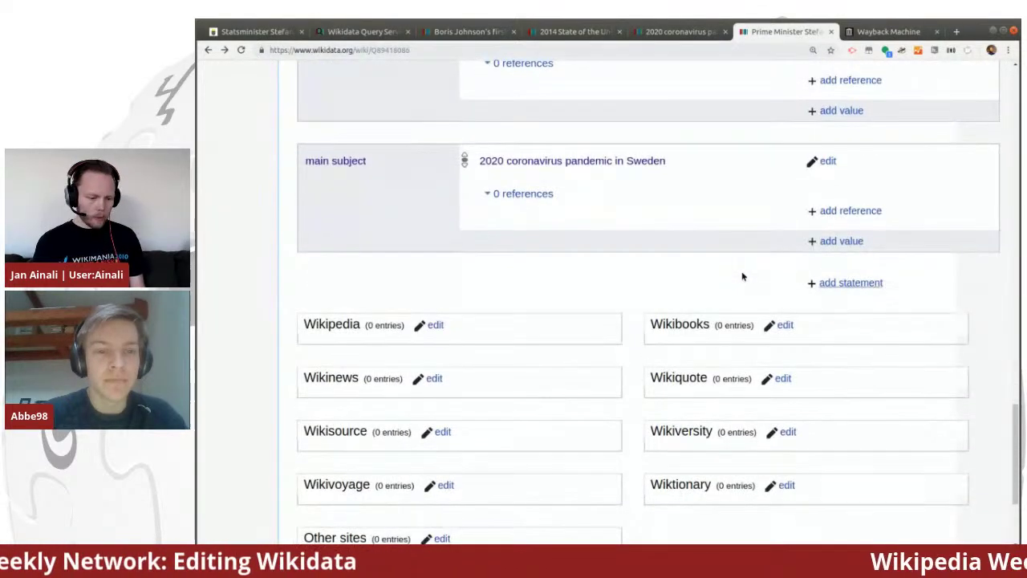
{"action": "left_click", "coordinate": [826, 284]}
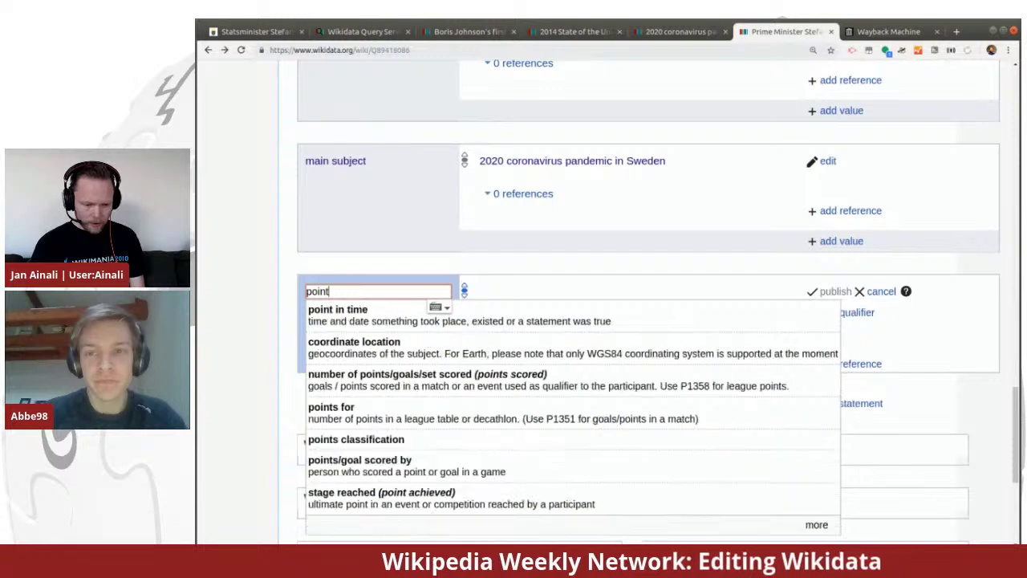
{"action": "left_click", "coordinate": [725, 315]}
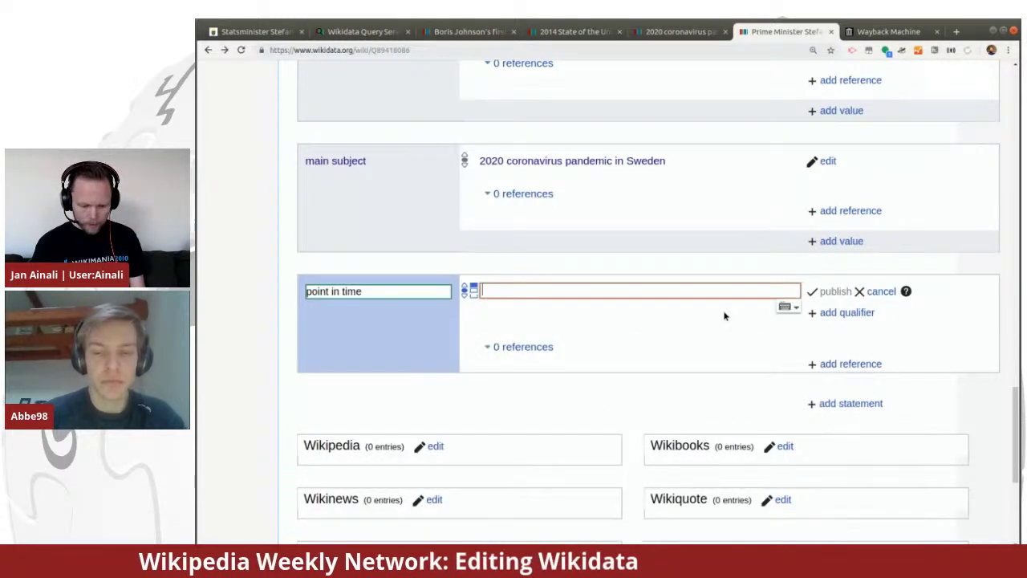
{"action": "type", "text": "20"}
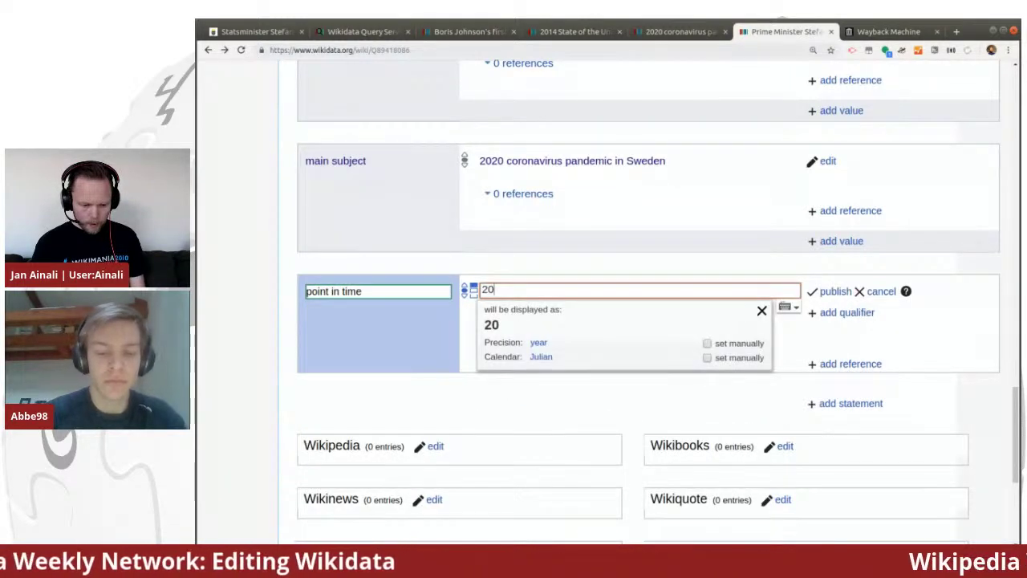
{"action": "type", "text": "20-03"}
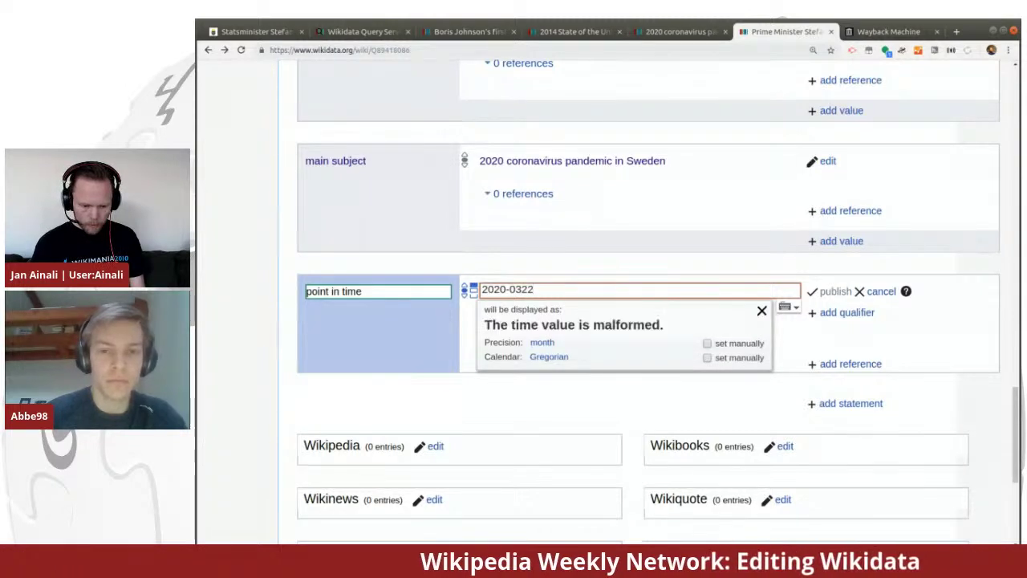
{"action": "type", "text": "-22"}
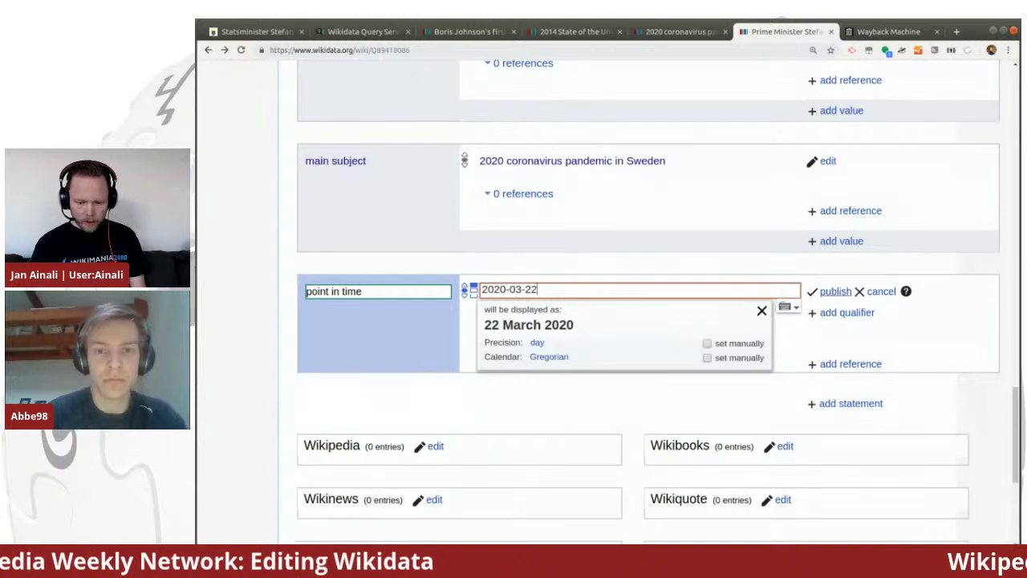
{"action": "left_click", "coordinate": [831, 292]}
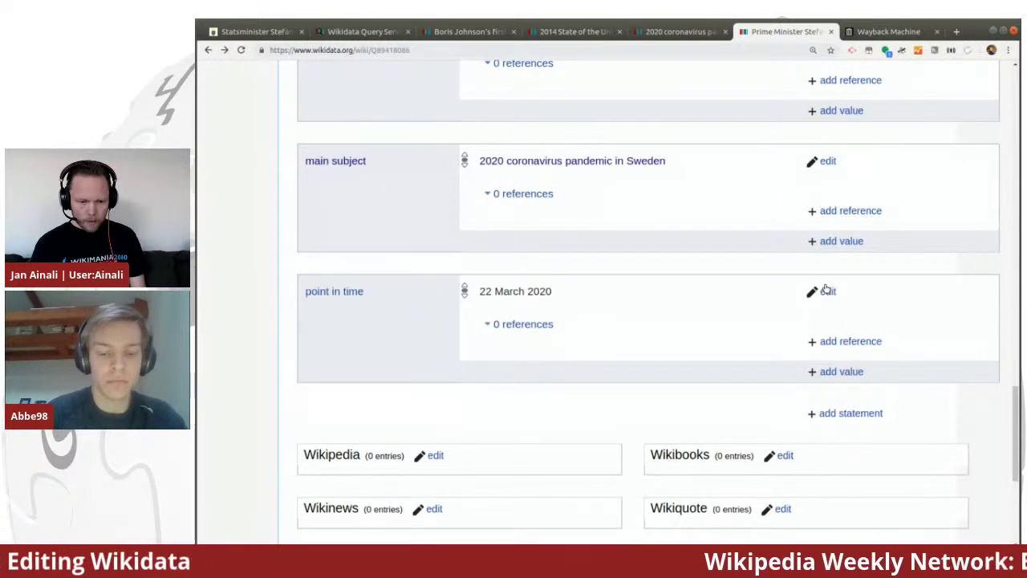
Check the remaining statements and identifiers on the 2014 State of the Union Address item
{"action": "key", "text": "ctrl+shift+Tab"}
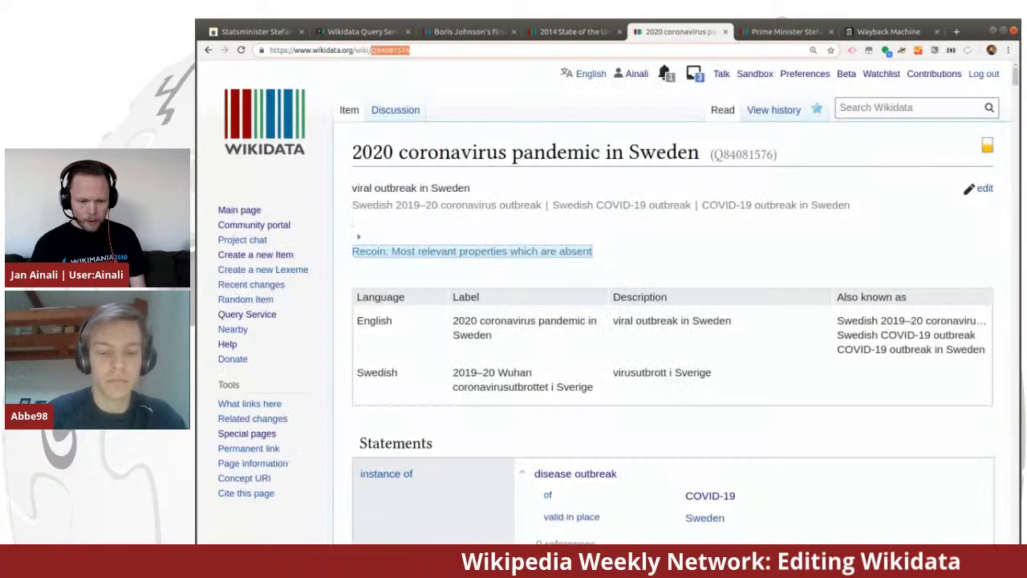
{"action": "key", "text": "ctrl+shift+Tab"}
{"action": "scroll", "coordinate": [460, 257], "scroll_direction": "down", "scroll_amount": 3}
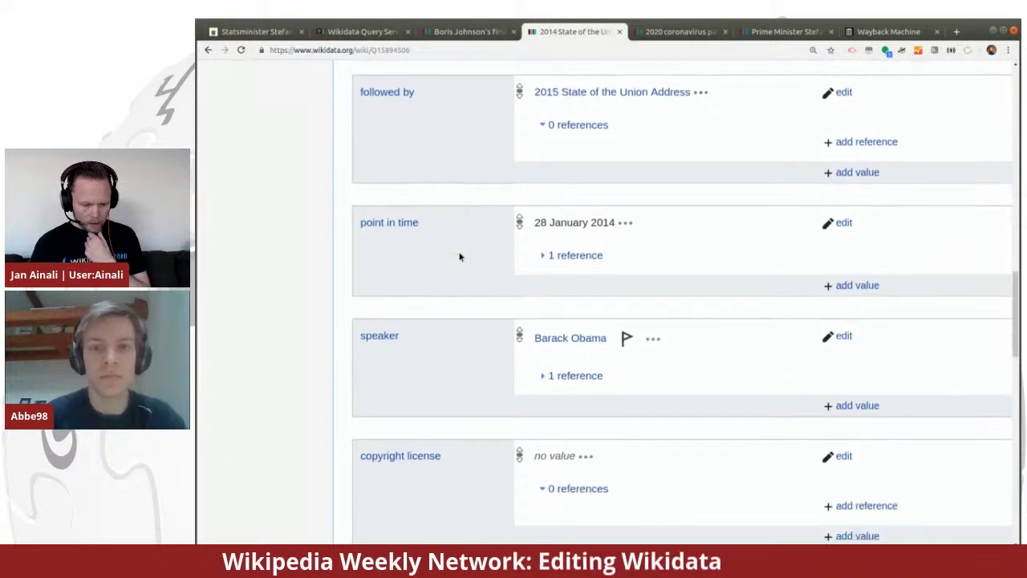
{"action": "scroll", "coordinate": [460, 257], "scroll_direction": "down", "scroll_amount": 5}
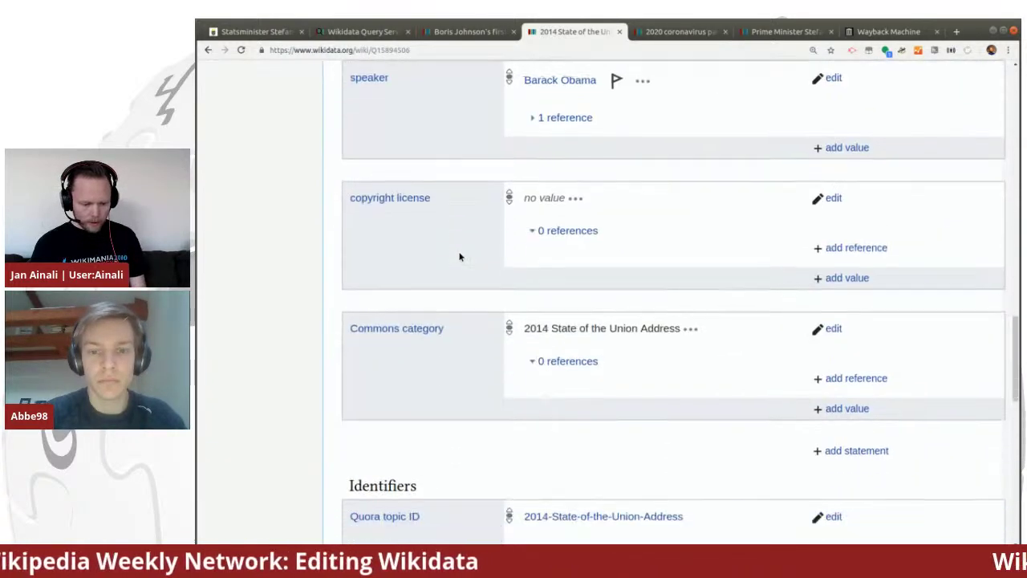
{"action": "scroll", "coordinate": [460, 256], "scroll_direction": "down", "scroll_amount": 5}
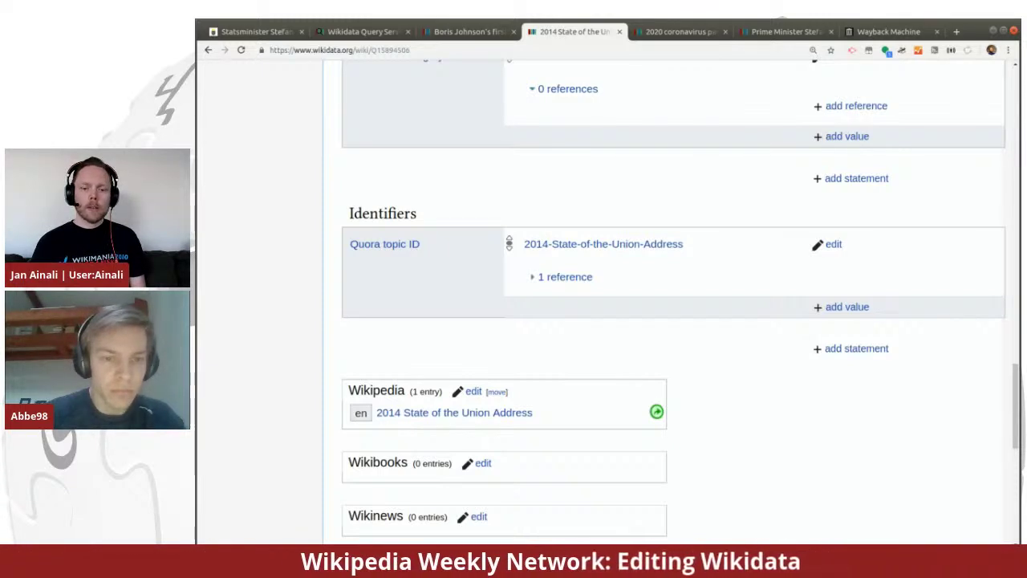
Open the aftonbladet.se home page in a new browser tab
{"action": "left_click", "coordinate": [956, 31]}
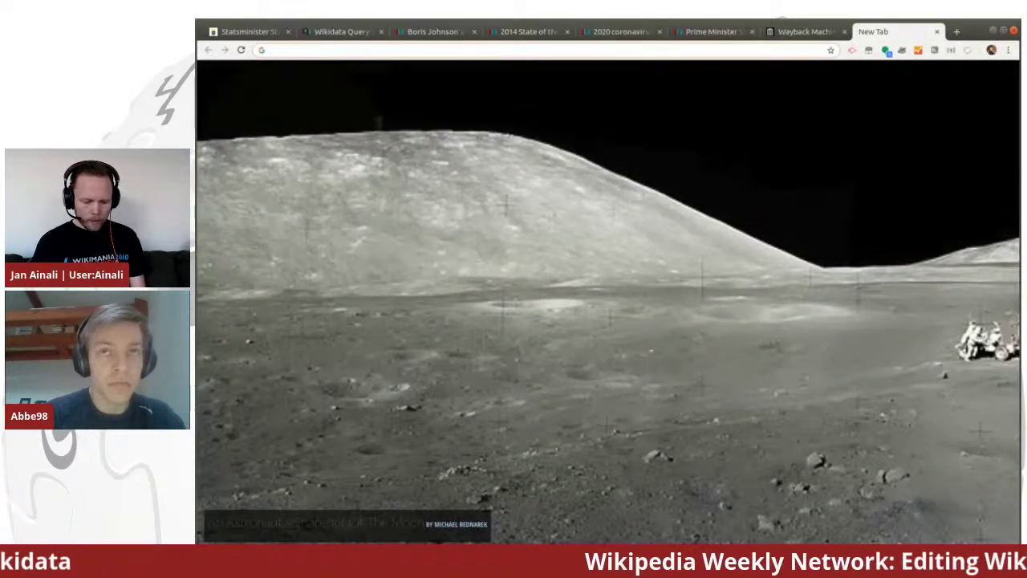
{"action": "type", "text": "aftonblade"}
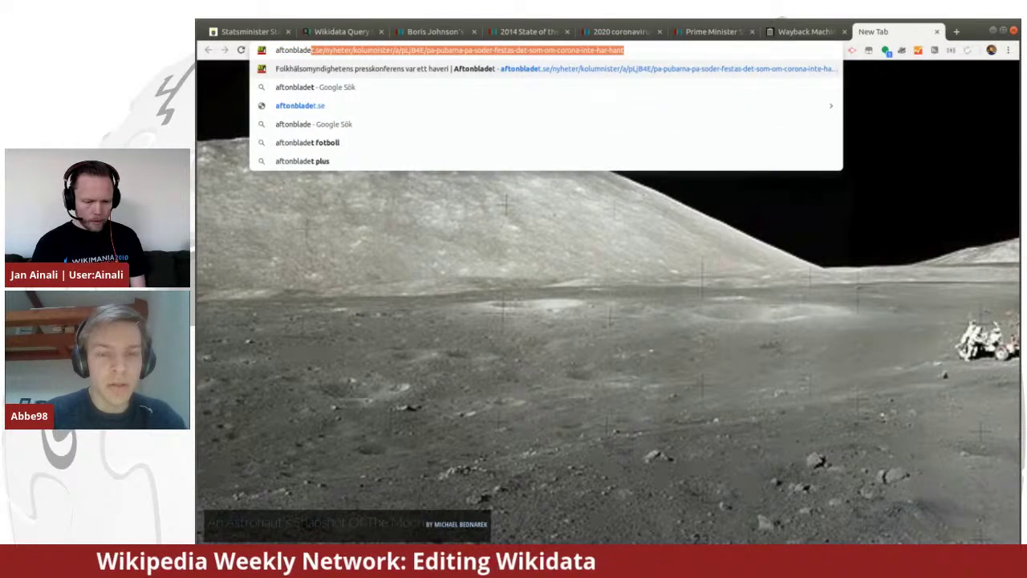
{"action": "key", "text": "End"}
{"action": "key", "text": "ctrl+shift+Left"}
{"action": "key", "text": "ctrl+shift+Left"}
{"action": "key", "text": "ctrl+shift+Left"}
{"action": "key", "text": "ctrl+shift+Left"}
{"action": "key", "text": "ctrl+shift+Left"}
{"action": "key", "text": "ctrl+shift+Left"}
{"action": "key", "text": "ctrl+shift+Left"}
{"action": "key", "text": "ctrl+shift+Left"}
{"action": "key", "text": "ctrl+shift+Left"}
{"action": "key", "text": "ctrl+shift+Left"}
{"action": "key", "text": "ctrl+shift+Left"}
{"action": "key", "text": "ctrl+shift+Left"}
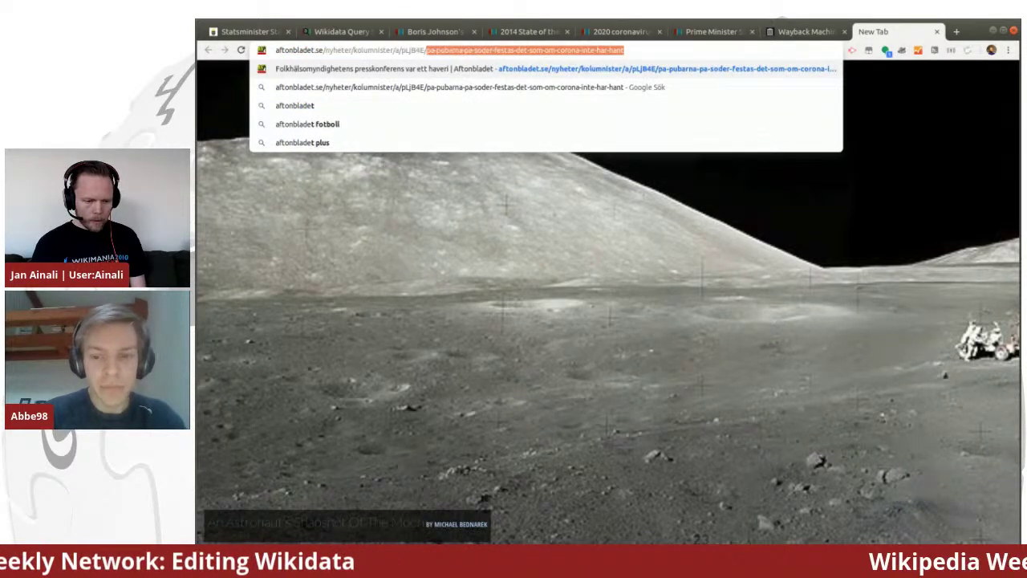
{"action": "key", "text": "ctrl+shift+Left"}
{"action": "key", "text": "ctrl+shift+Left"}
{"action": "key", "text": "ctrl+shift+Left"}
{"action": "key", "text": "ctrl+shift+Left"}
{"action": "key", "text": "BackSpace"}
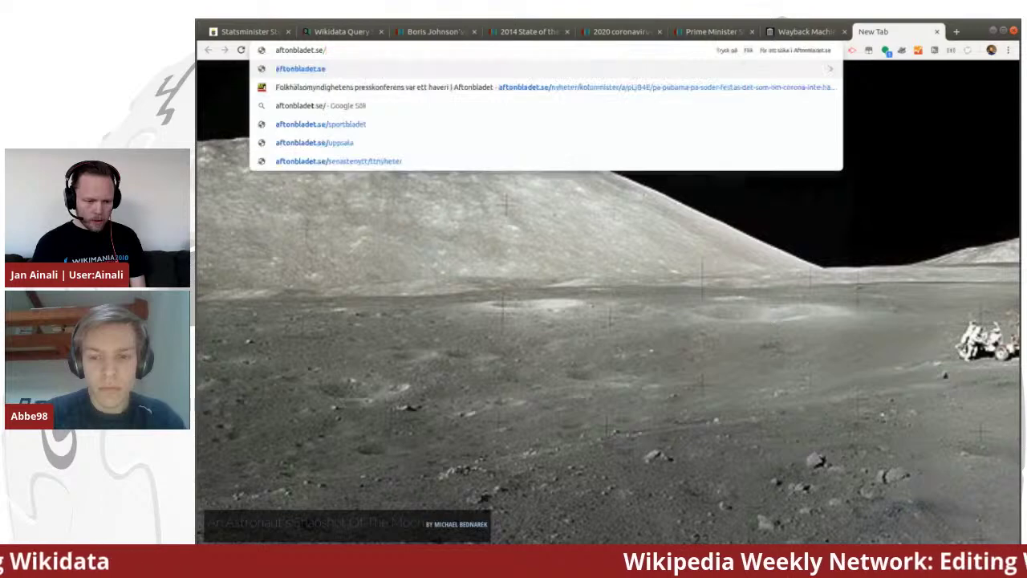
{"action": "key", "text": "Return"}
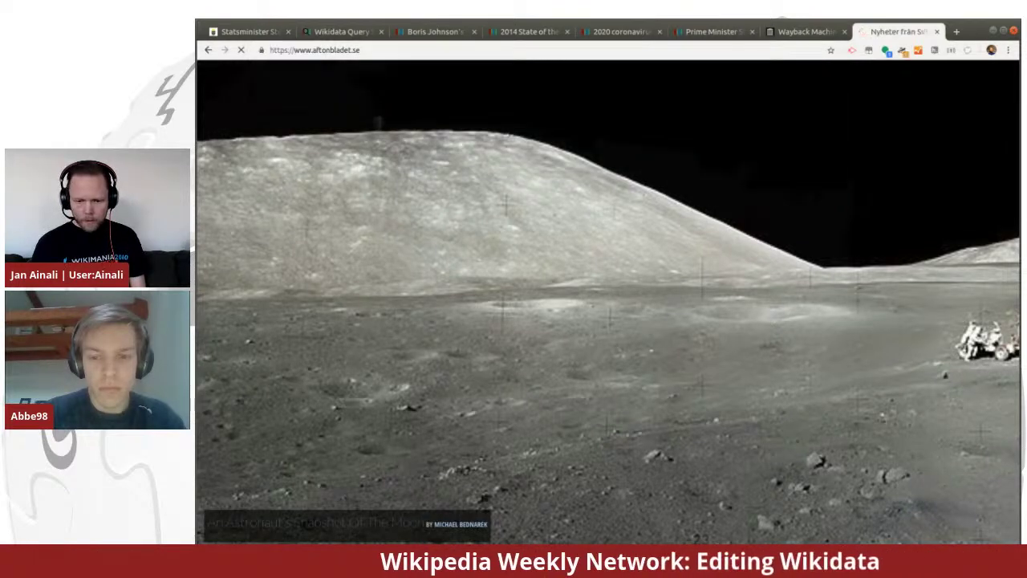
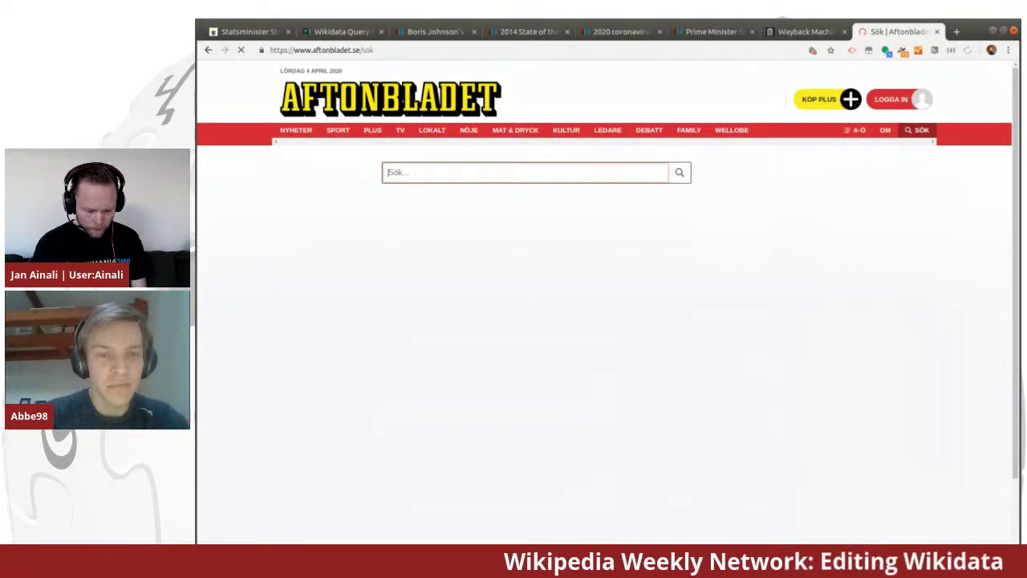
Search Aftonbladet for "tal till nationen" and open the article "Löfven håller tal till nationen"
{"action": "type", "text": "tal t"}
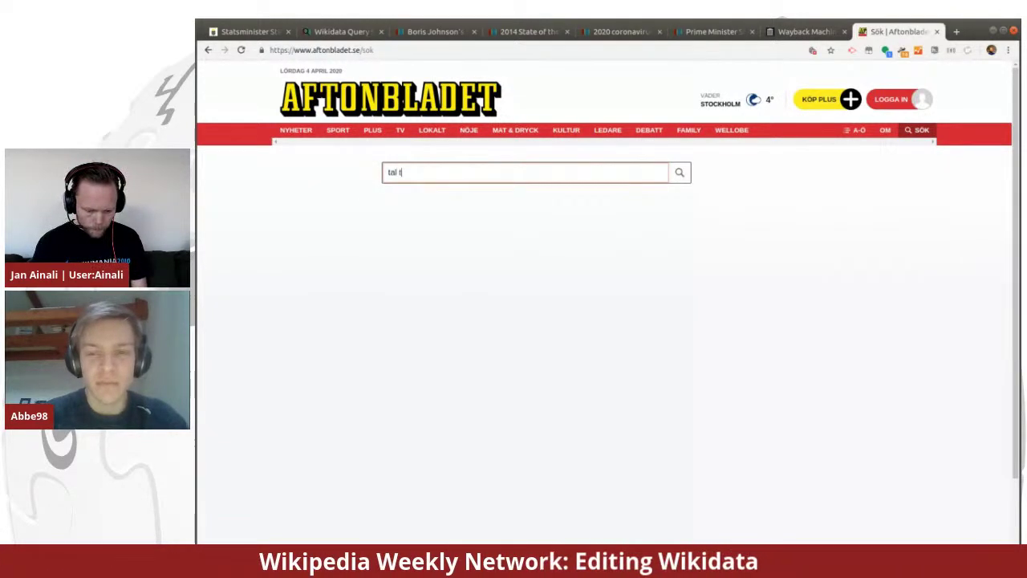
{"action": "type", "text": "ill nationen"}
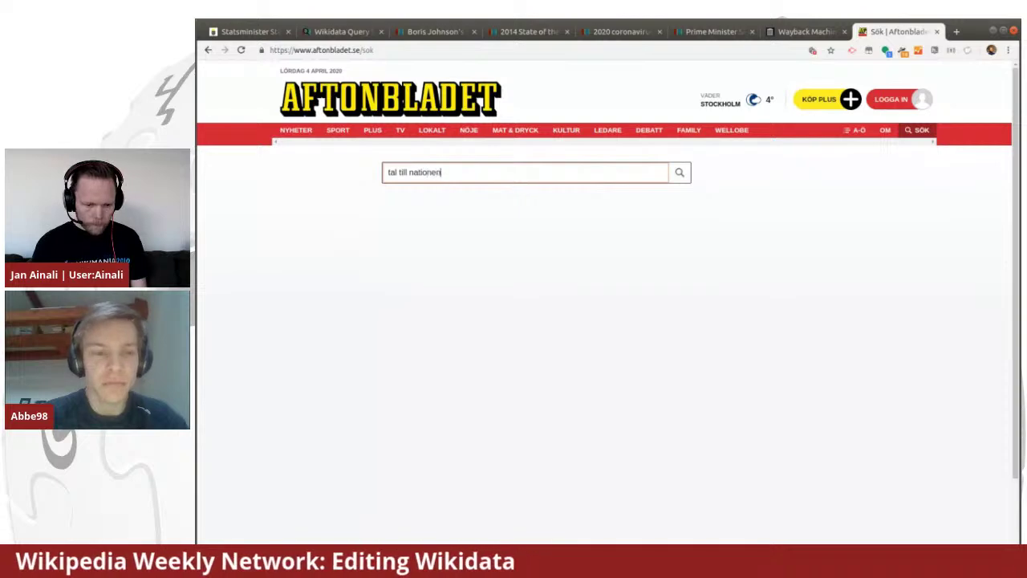
{"action": "key", "text": "Return"}
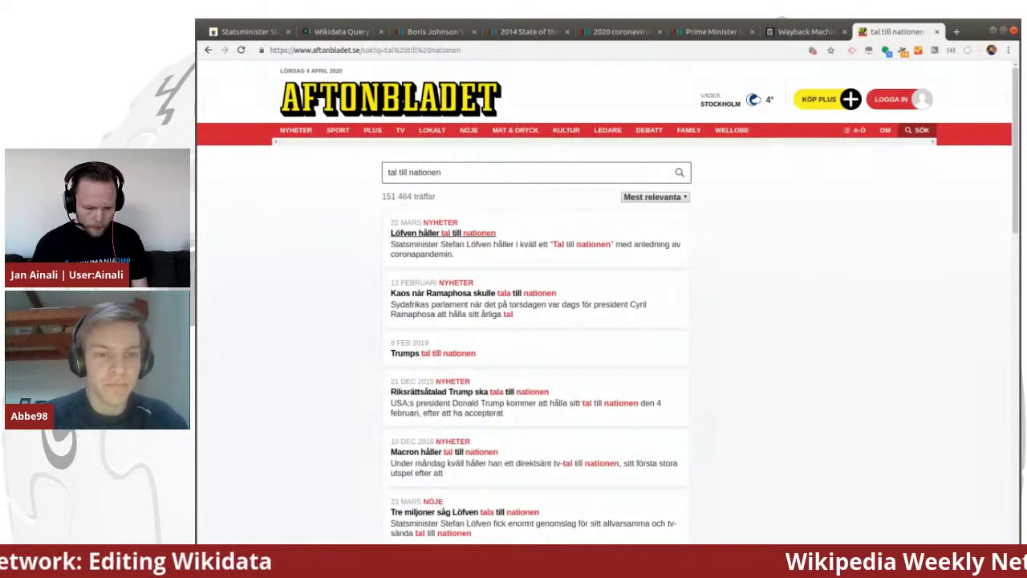
{"action": "left_click", "coordinate": [469, 234]}
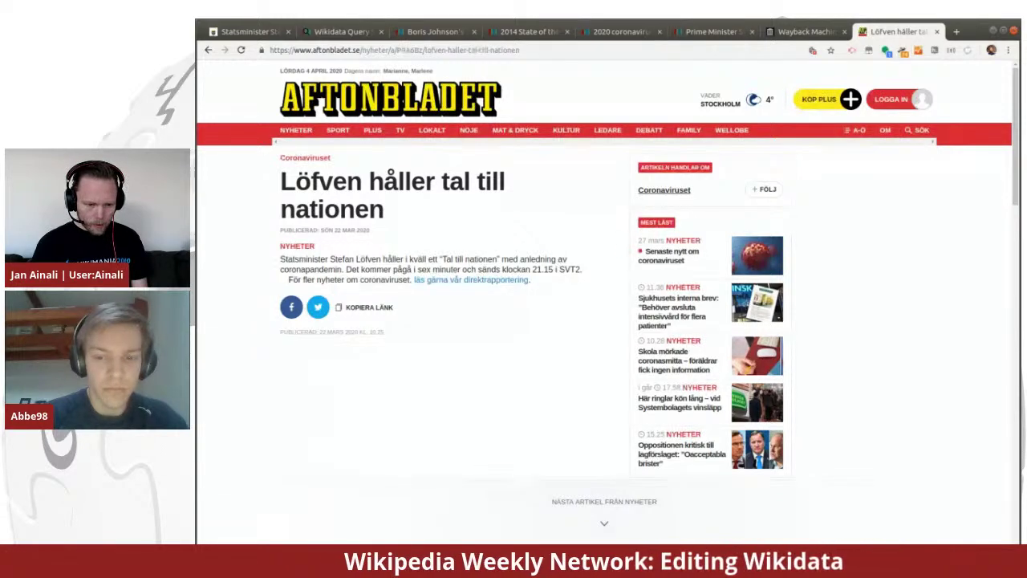
Open the article's Coronaviruset topic page and copy the tag "coronaviruset" from its URL
{"action": "left_click", "coordinate": [664, 191]}
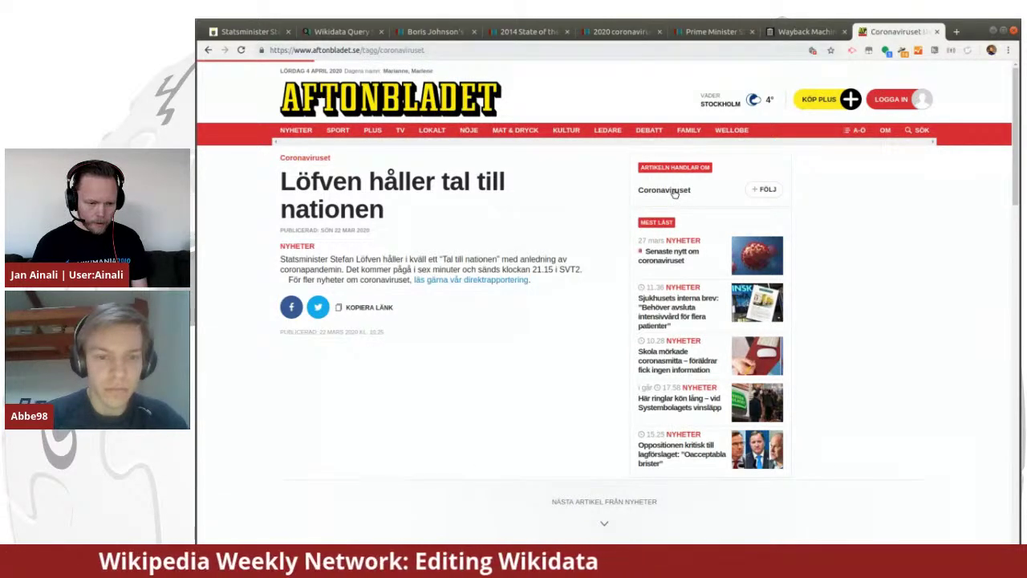
{"action": "double_click", "coordinate": [394, 51]}
{"action": "key", "text": "ctrl+c"}
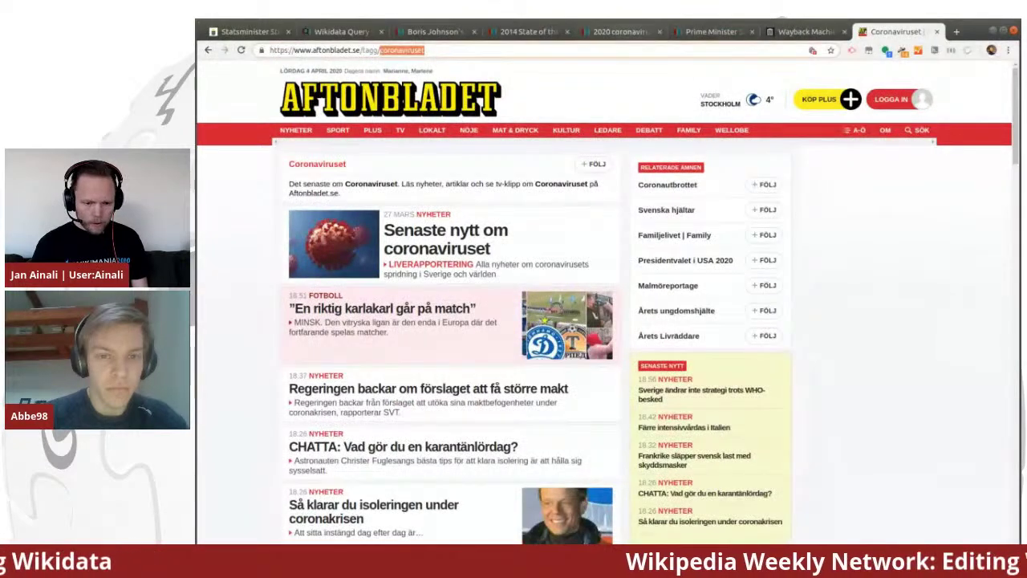
From the 2020 coronavirus pandemic in Sweden item, open the linked COVID-19 item in a new tab and switch to it
{"action": "left_click", "coordinate": [623, 32]}
{"action": "scroll", "coordinate": [587, 184], "scroll_direction": "down", "scroll_amount": 2}
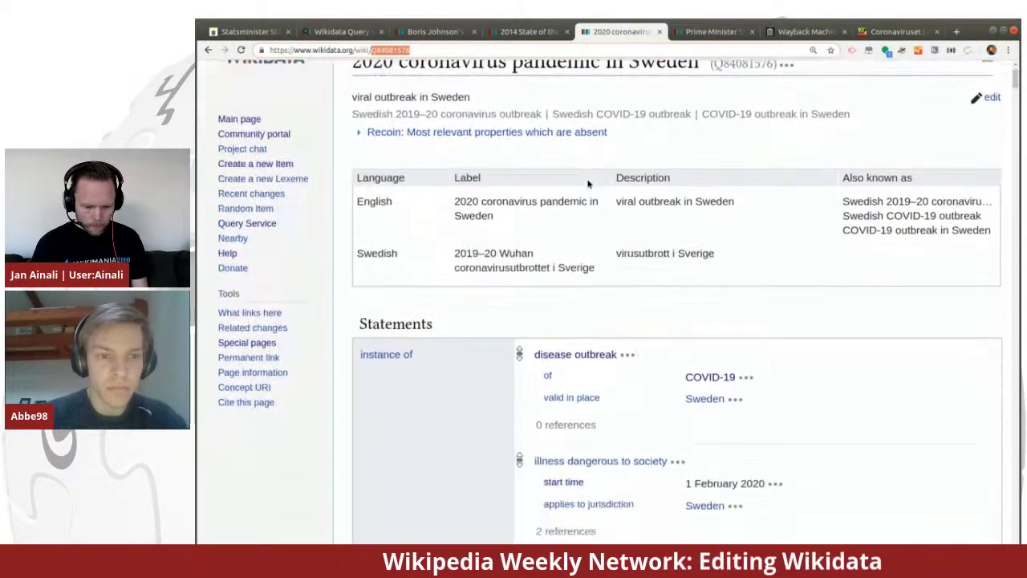
{"action": "scroll", "coordinate": [588, 184], "scroll_direction": "down", "scroll_amount": 2}
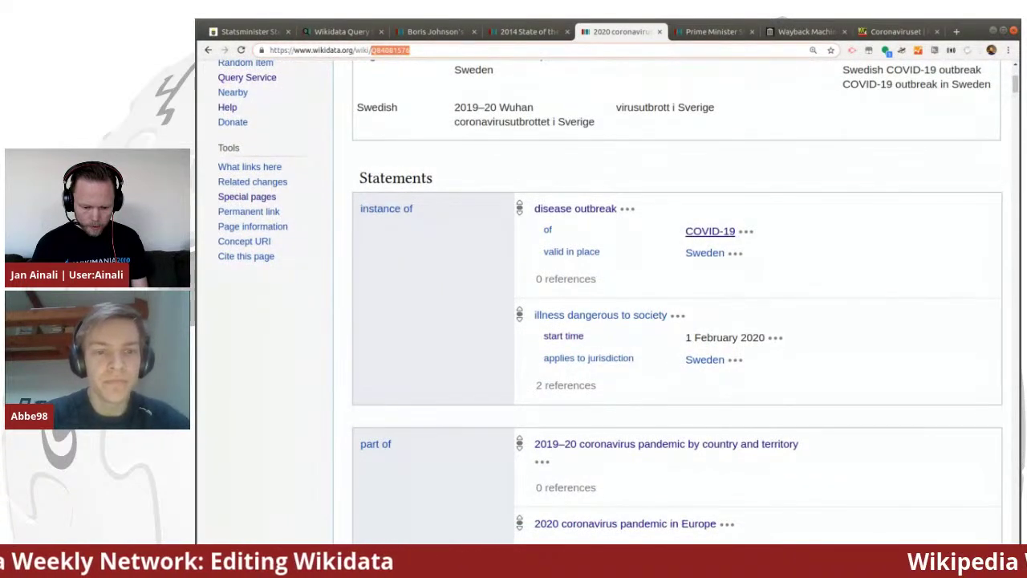
{"action": "middle_click", "coordinate": [702, 237]}
{"action": "key", "text": "ctrl+Tab"}
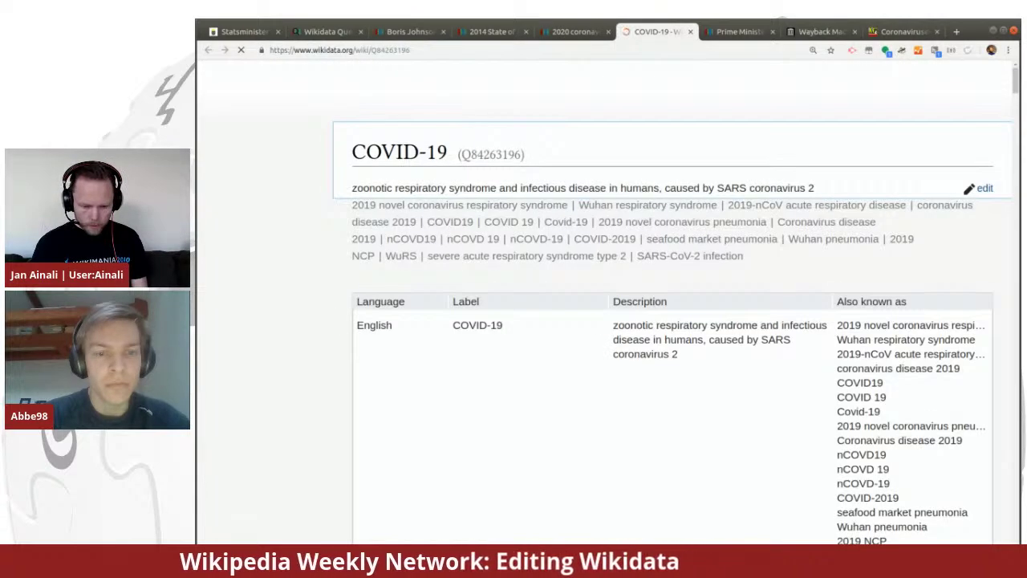
Look through the COVID-19 item's statements and open its has cause value, SARS-CoV-2
{"action": "scroll", "coordinate": [558, 212], "scroll_direction": "down", "scroll_amount": 5}
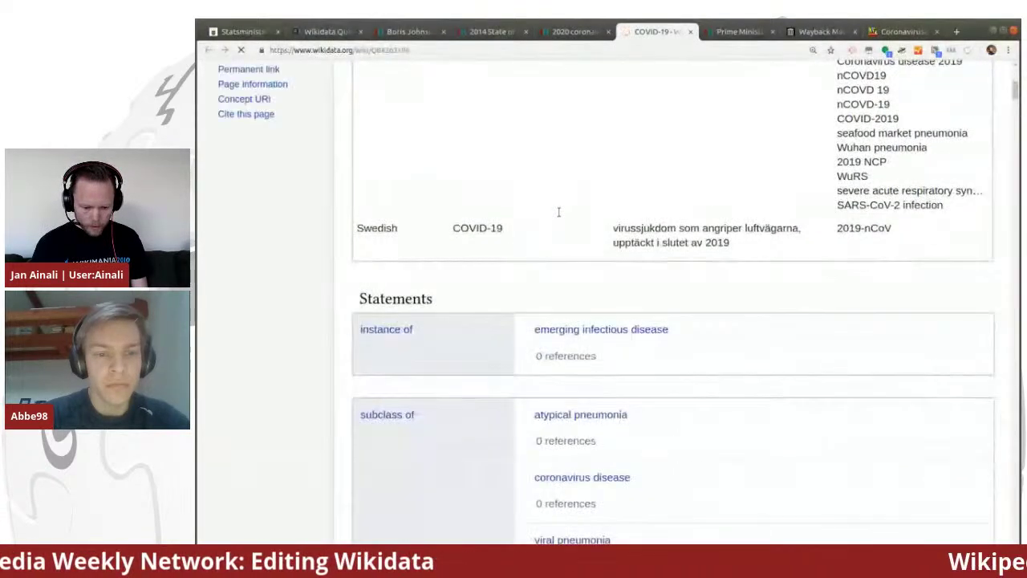
{"action": "scroll", "coordinate": [559, 212], "scroll_direction": "down", "scroll_amount": 4}
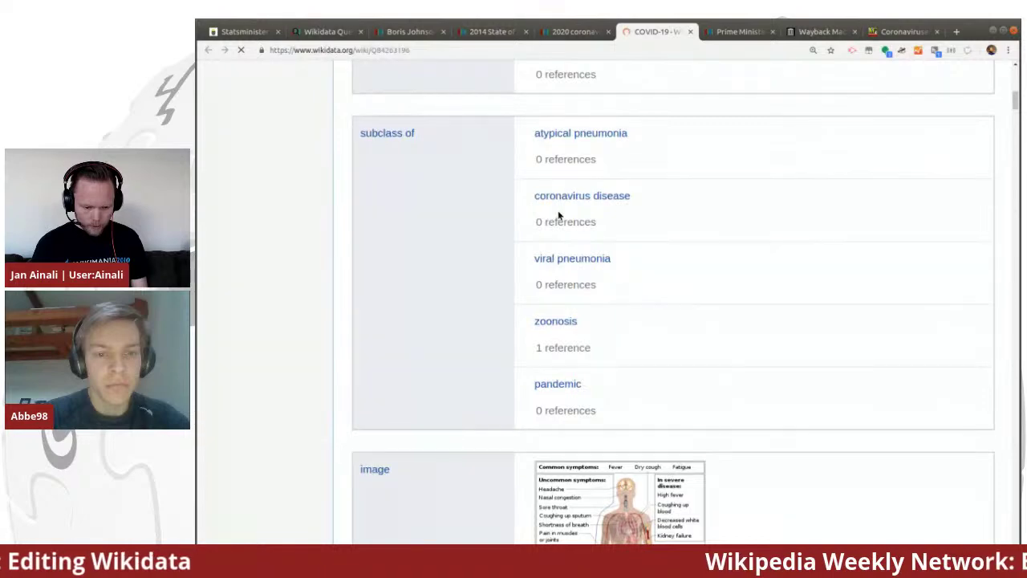
{"action": "scroll", "coordinate": [469, 216], "scroll_direction": "down", "scroll_amount": 6}
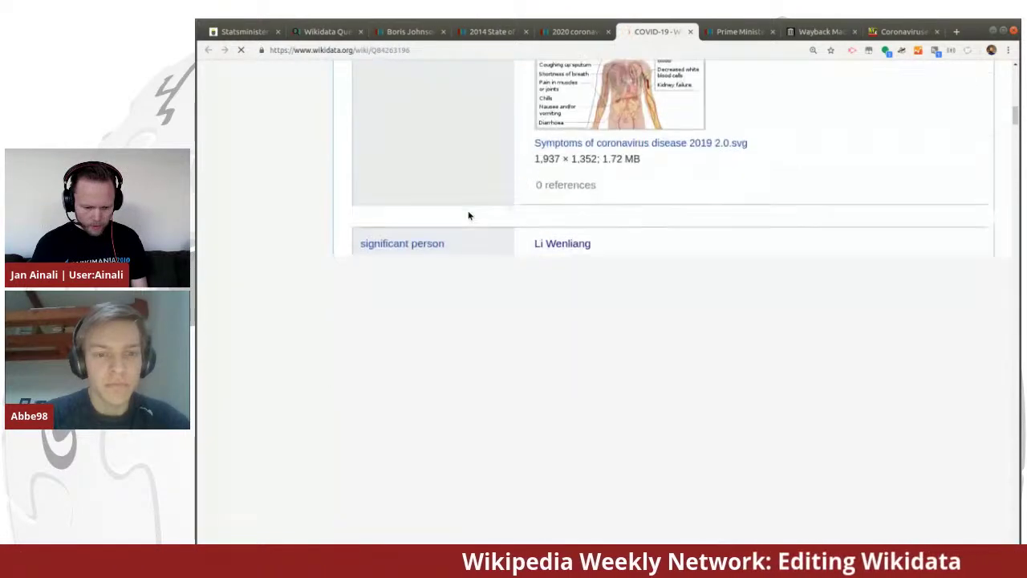
{"action": "scroll", "coordinate": [468, 216], "scroll_direction": "down", "scroll_amount": 3}
{"action": "scroll", "coordinate": [469, 215], "scroll_direction": "down", "scroll_amount": 10}
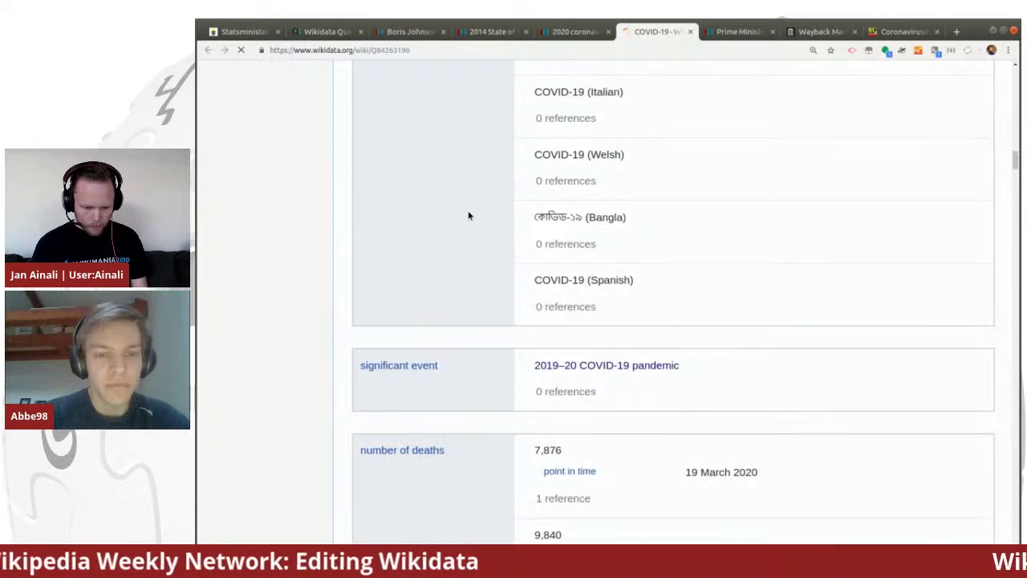
{"action": "scroll", "coordinate": [469, 215], "scroll_direction": "down", "scroll_amount": 5}
{"action": "scroll", "coordinate": [469, 215], "scroll_direction": "down", "scroll_amount": 9}
{"action": "scroll", "coordinate": [469, 215], "scroll_direction": "up", "scroll_amount": 3}
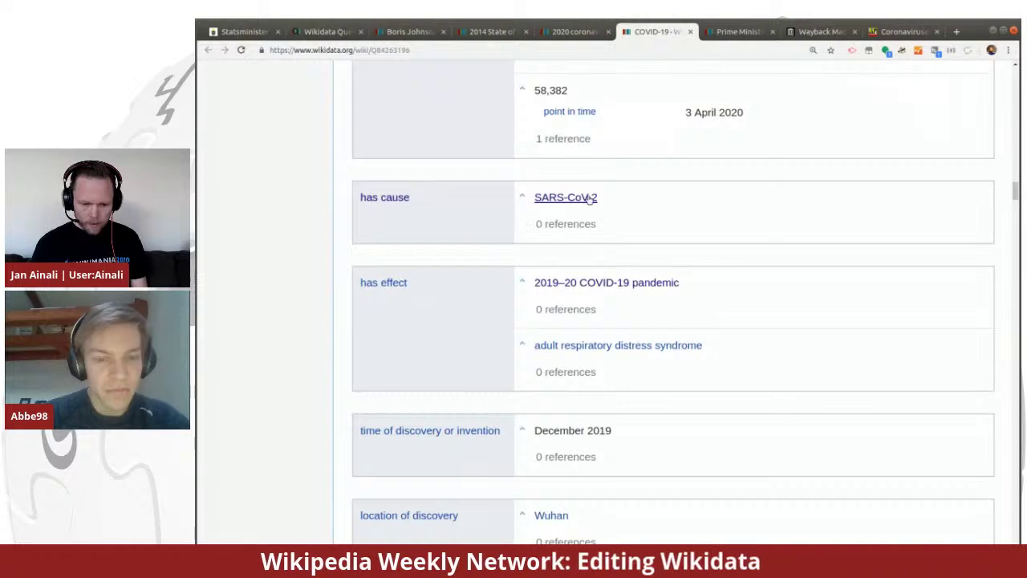
{"action": "left_click", "coordinate": [592, 199]}
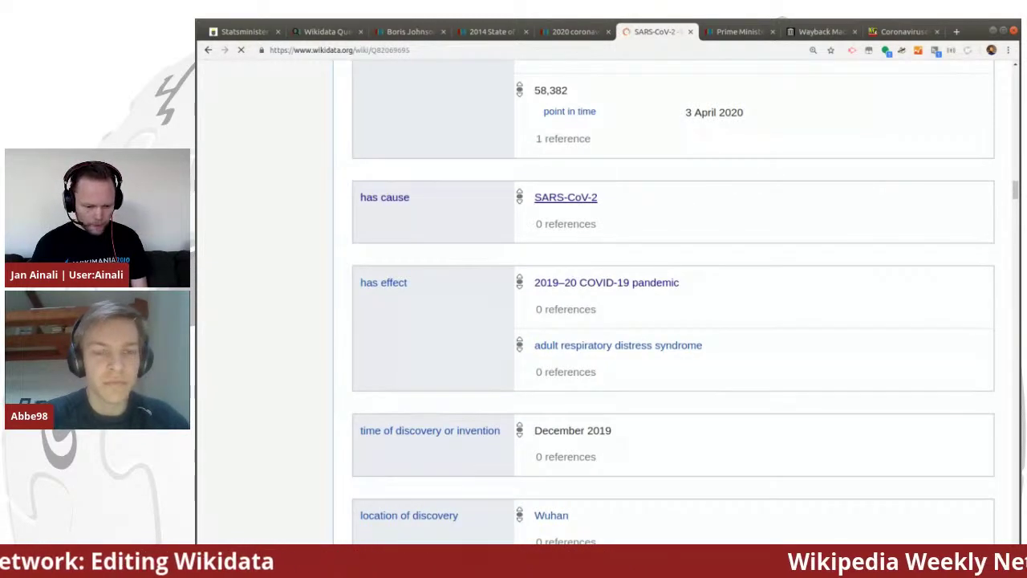
Review the SARS-CoV-2 item's statements and identifiers for an existing Aftonbladet topic identifier
{"action": "scroll", "coordinate": [714, 269], "scroll_direction": "down", "scroll_amount": 3}
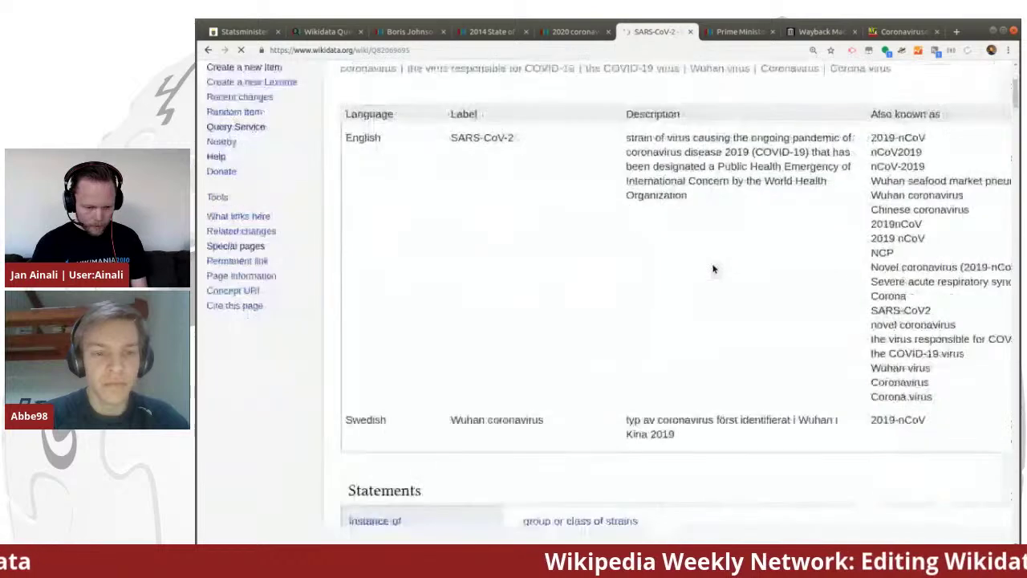
{"action": "scroll", "coordinate": [713, 268], "scroll_direction": "down", "scroll_amount": 10}
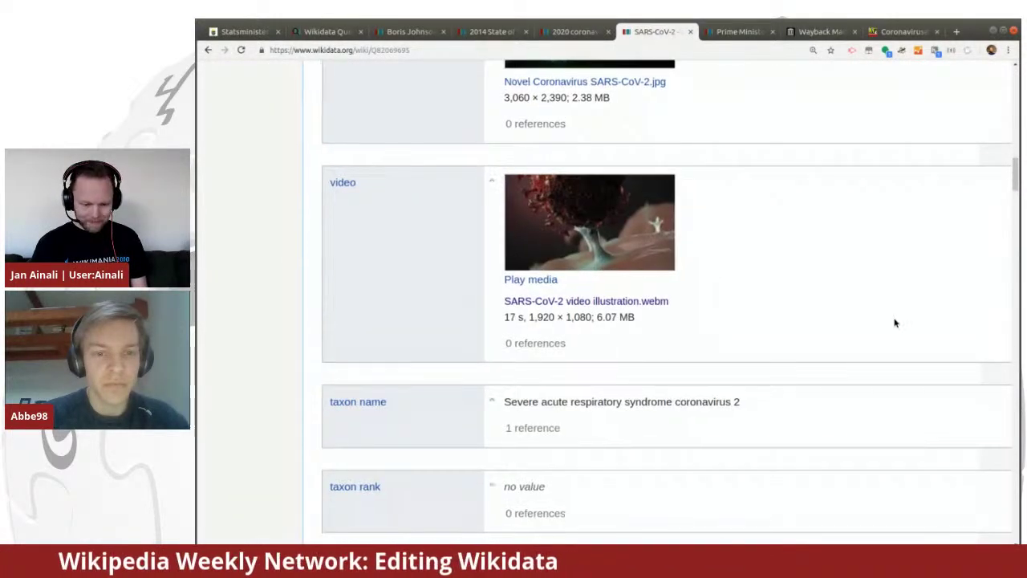
{"action": "scroll", "coordinate": [895, 321], "scroll_direction": "down", "scroll_amount": 5}
{"action": "scroll", "coordinate": [895, 323], "scroll_direction": "down", "scroll_amount": 6}
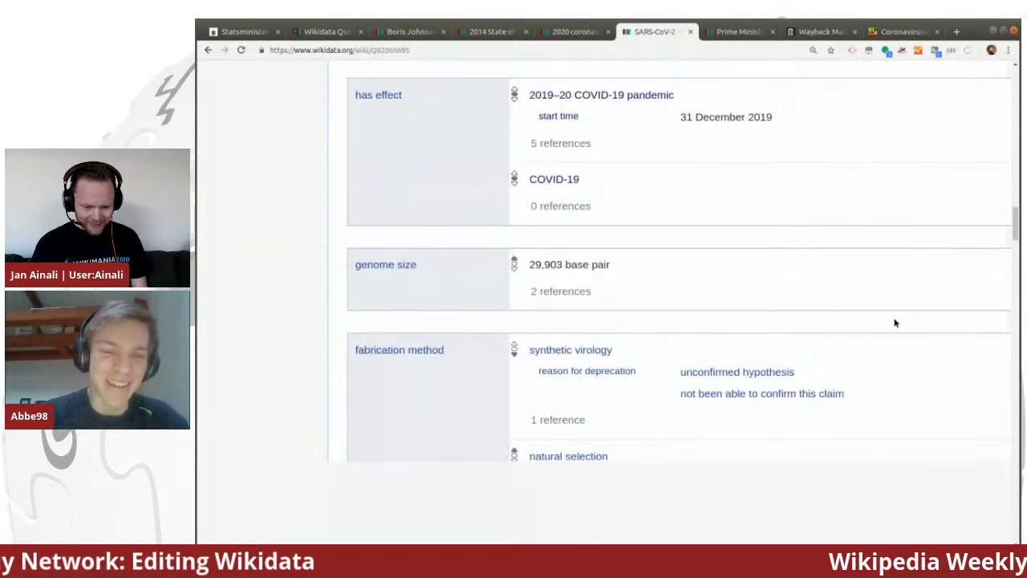
{"action": "scroll", "coordinate": [895, 323], "scroll_direction": "down", "scroll_amount": 5}
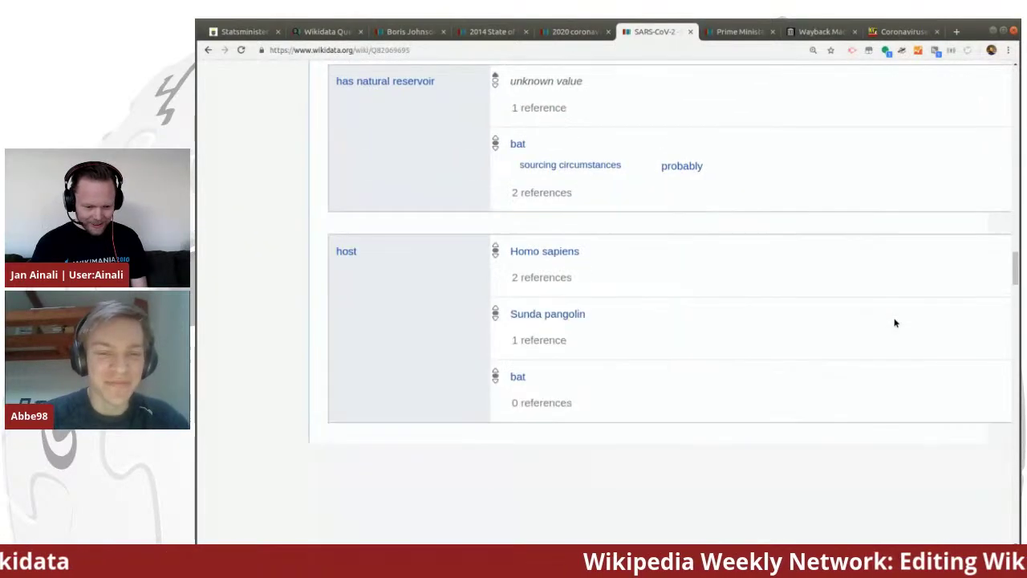
{"action": "scroll", "coordinate": [895, 322], "scroll_direction": "down", "scroll_amount": 6}
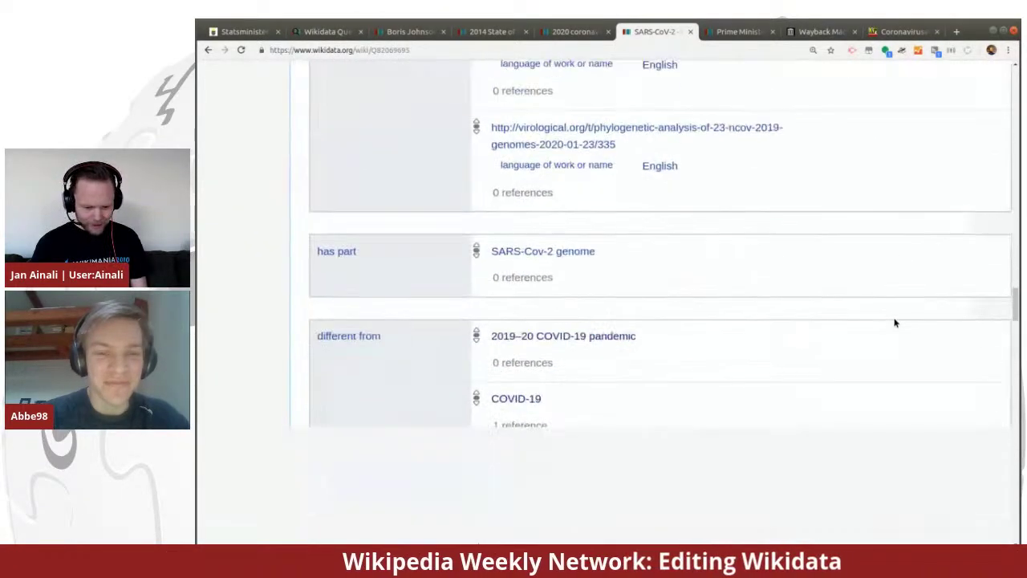
{"action": "scroll", "coordinate": [895, 322], "scroll_direction": "down", "scroll_amount": 5}
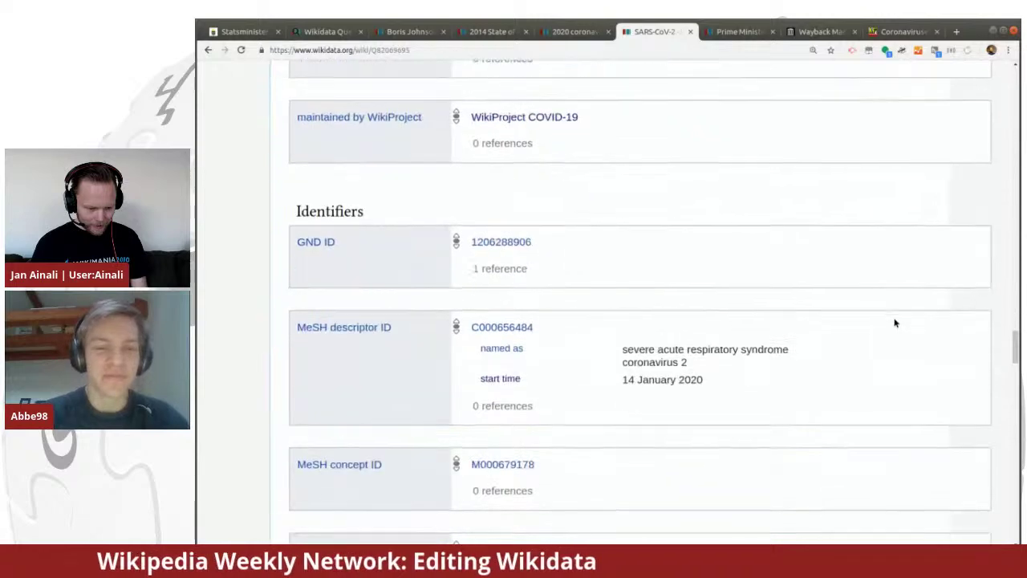
{"action": "scroll", "coordinate": [895, 322], "scroll_direction": "up", "scroll_amount": 3}
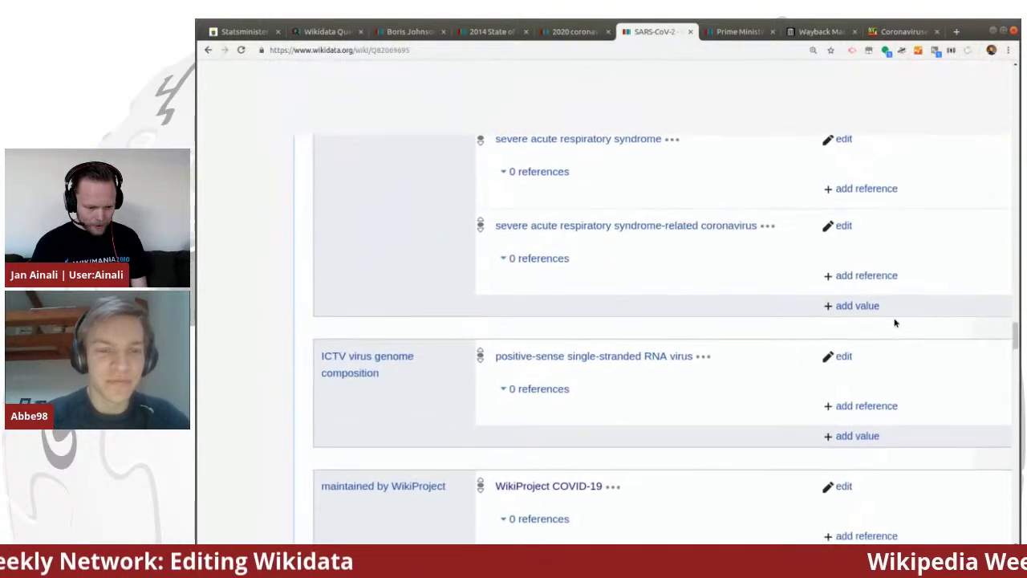
{"action": "scroll", "coordinate": [895, 323], "scroll_direction": "down", "scroll_amount": 8}
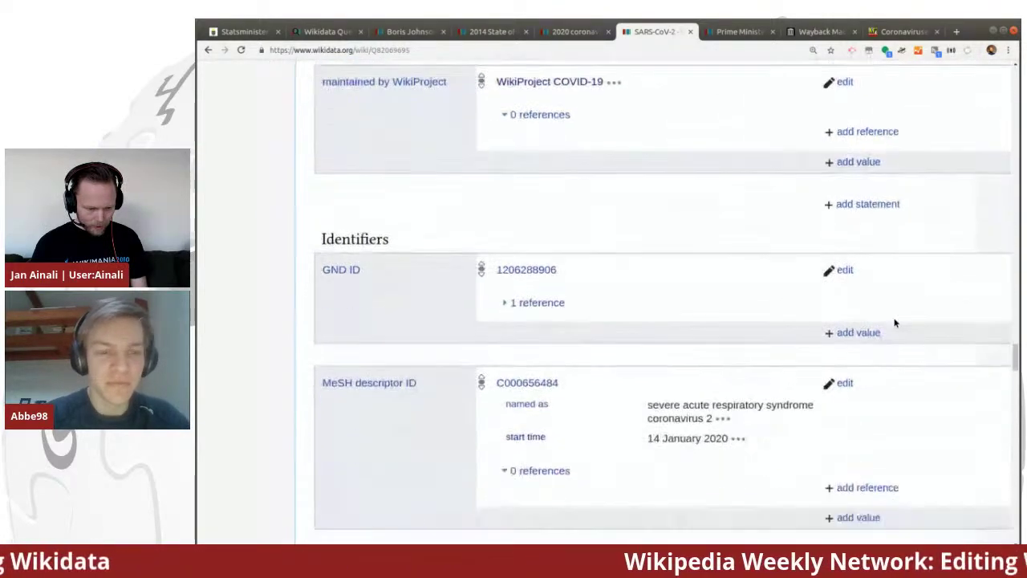
{"action": "scroll", "coordinate": [895, 323], "scroll_direction": "down", "scroll_amount": 7}
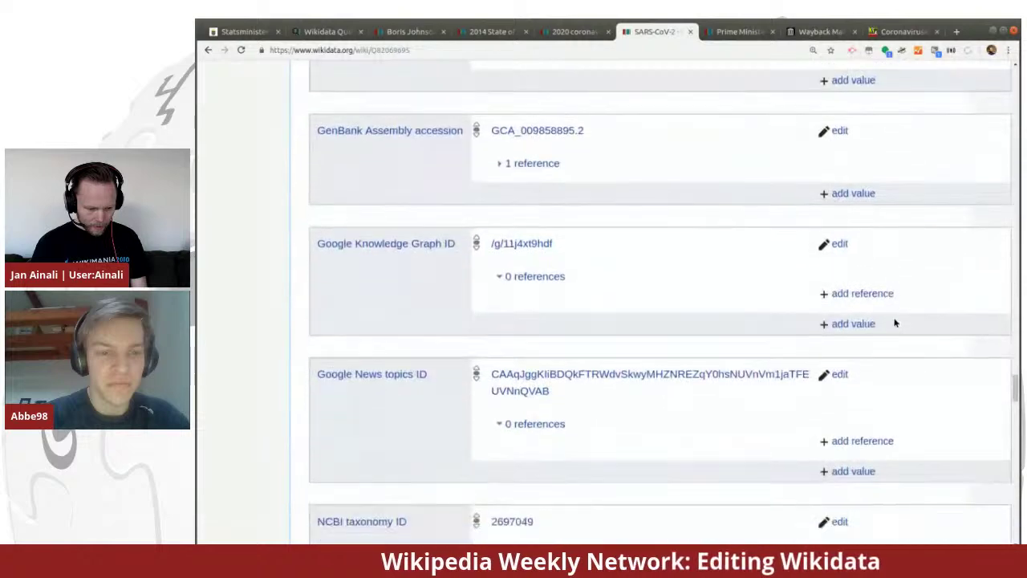
{"action": "scroll", "coordinate": [895, 323], "scroll_direction": "down", "scroll_amount": 5}
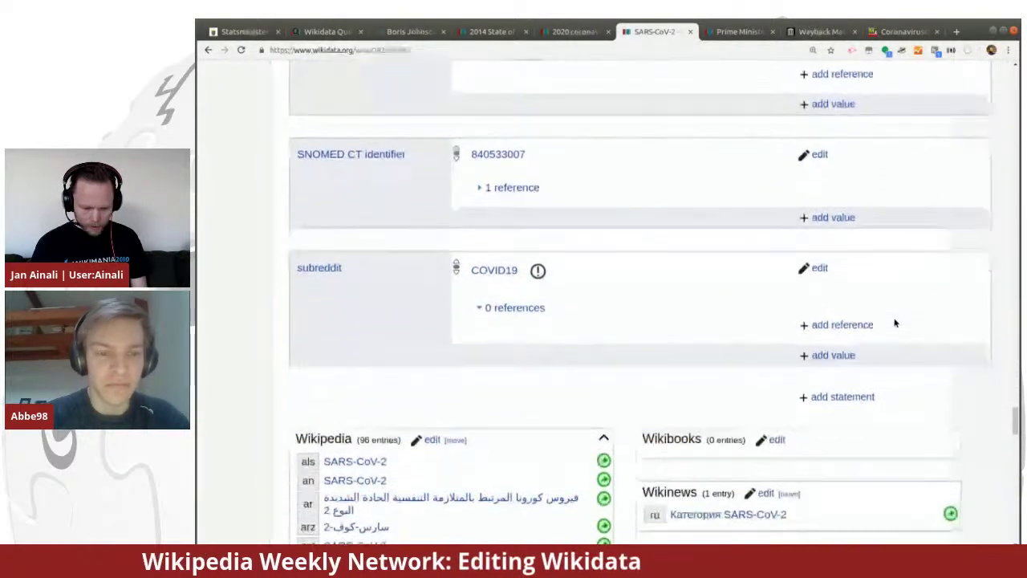
Add an Omni topic ID statement with the copied value "coronaviruset" to the SARS-CoV-2 item's identifiers and publish it
{"action": "left_click", "coordinate": [832, 395]}
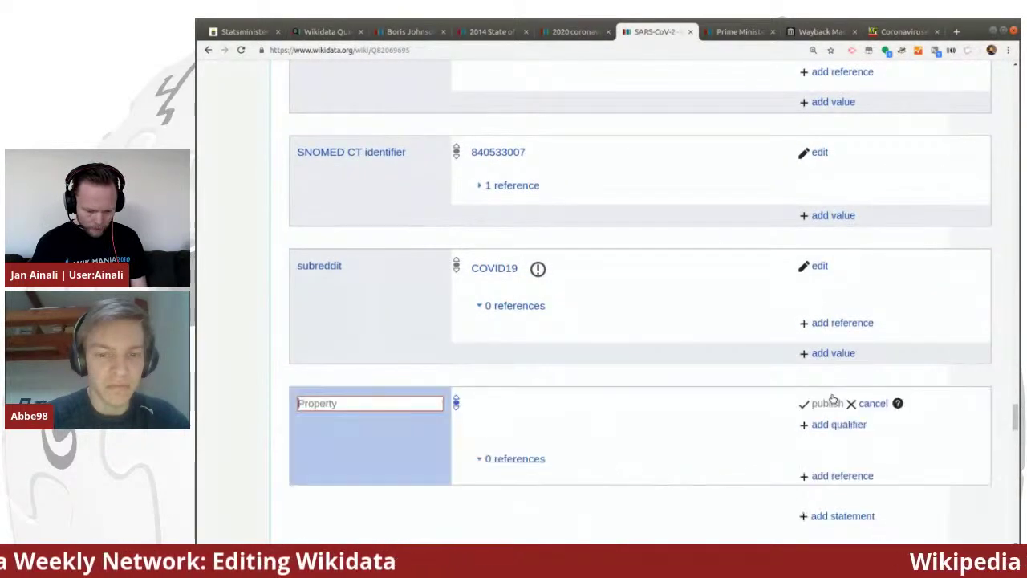
{"action": "type", "text": "aftonb"}
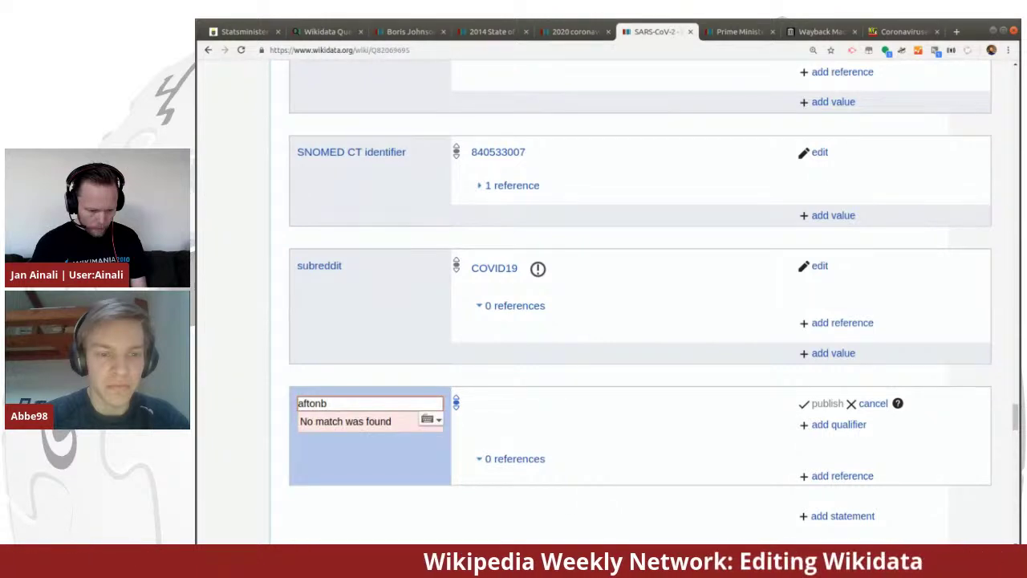
{"action": "key", "text": "BackSpace"}
{"action": "key", "text": "BackSpace"}
{"action": "key", "text": "BackSpace"}
{"action": "key", "text": "BackSpace"}
{"action": "key", "text": "BackSpace"}
{"action": "type", "text": "omni"}
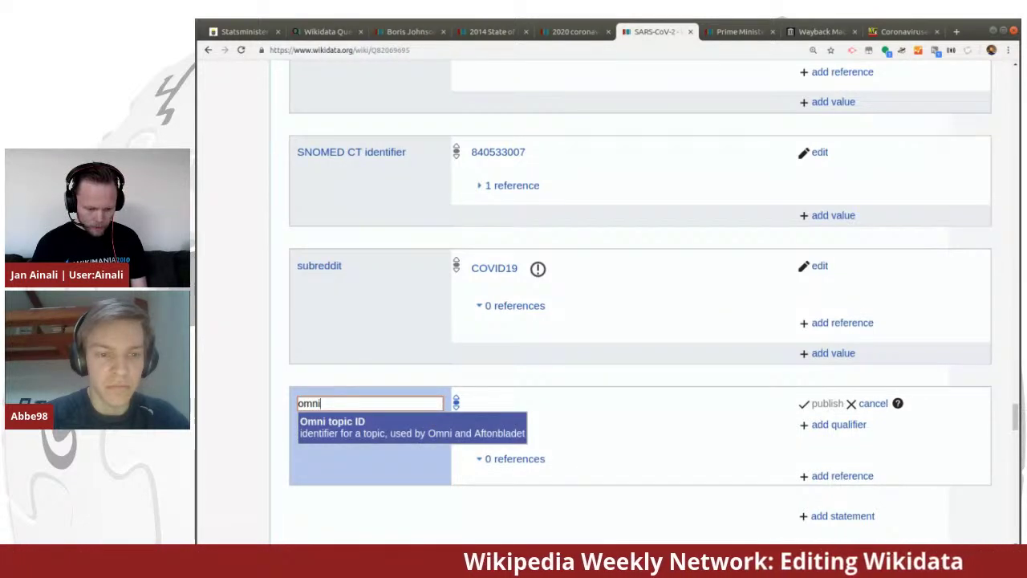
{"action": "left_click", "coordinate": [339, 433]}
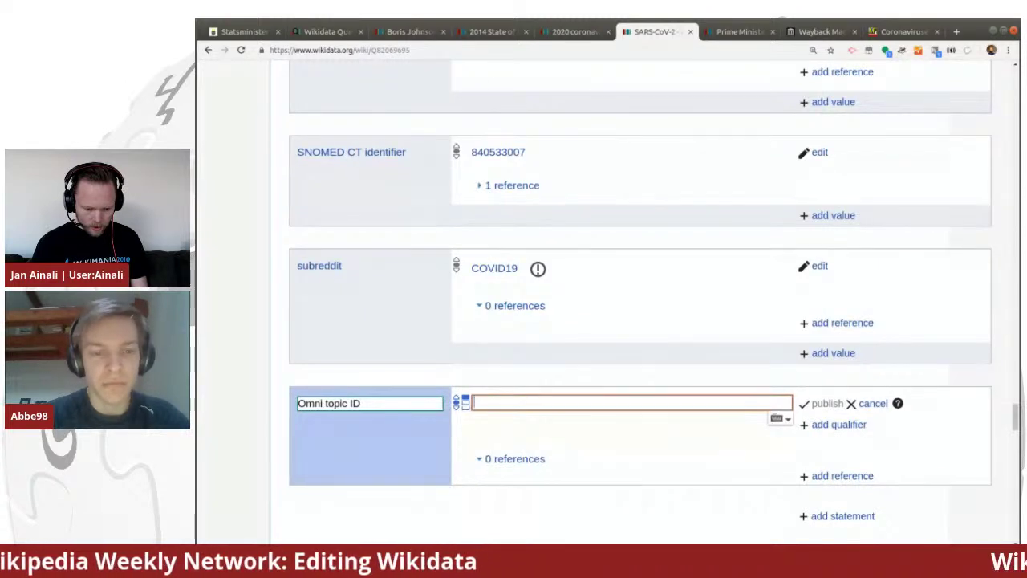
{"action": "key", "text": "ctrl+v"}
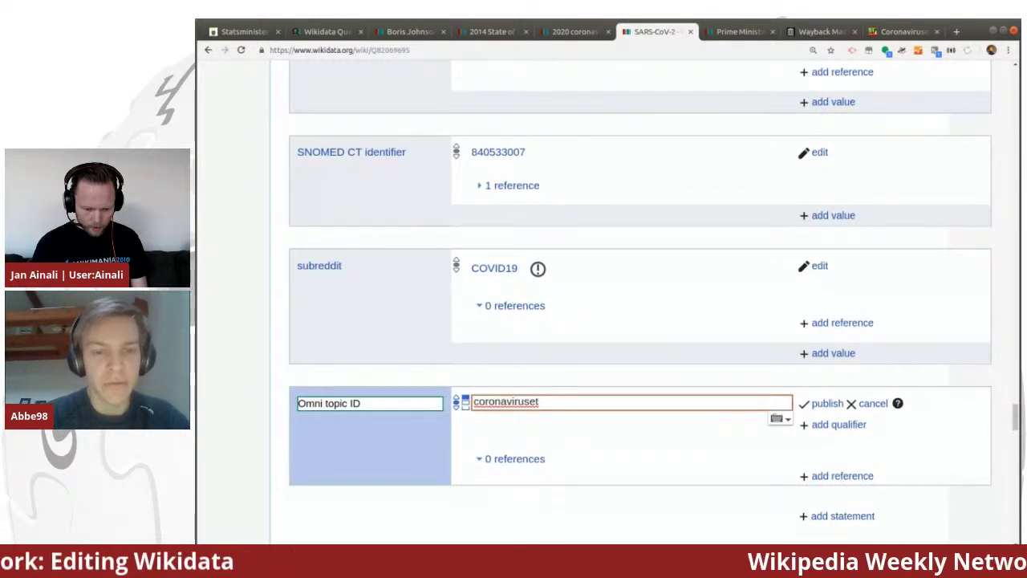
{"action": "left_click", "coordinate": [821, 404]}
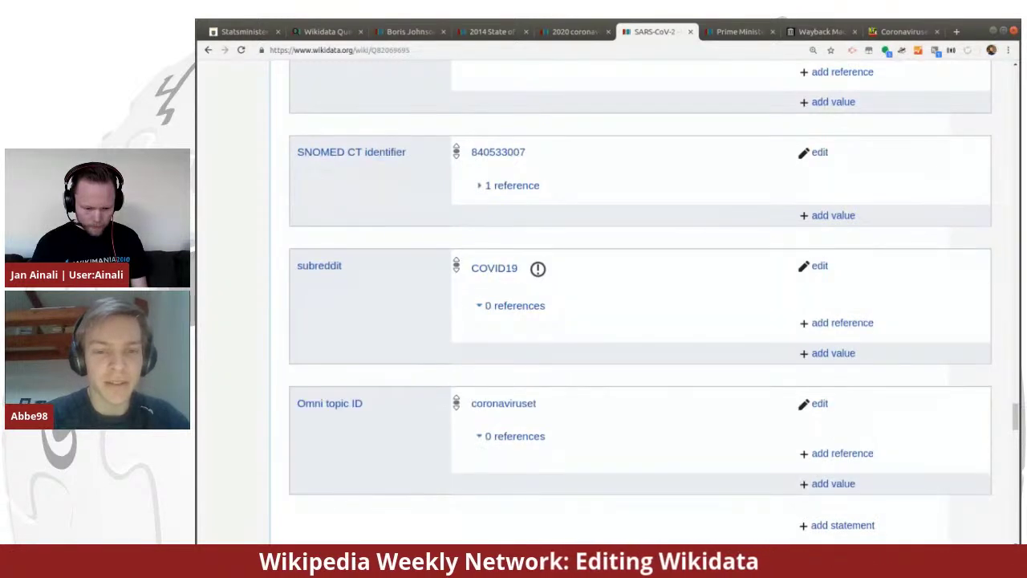
Test the link of the Omni topic ID value, return to the SARS-CoV-2 item and read the value's constraint issue
{"action": "left_click", "coordinate": [518, 408]}
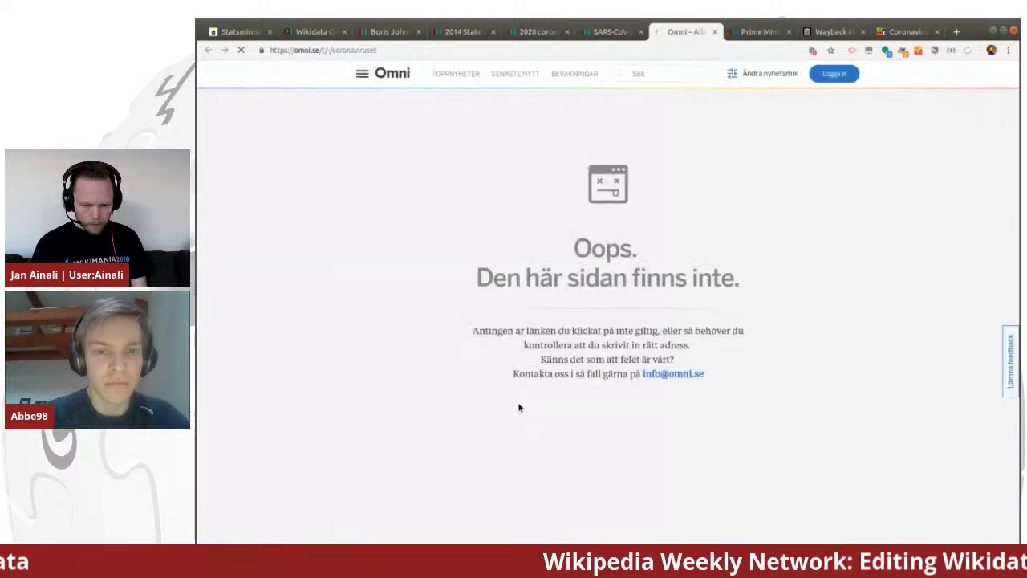
{"action": "key", "text": "ctrl+shift+Tab"}
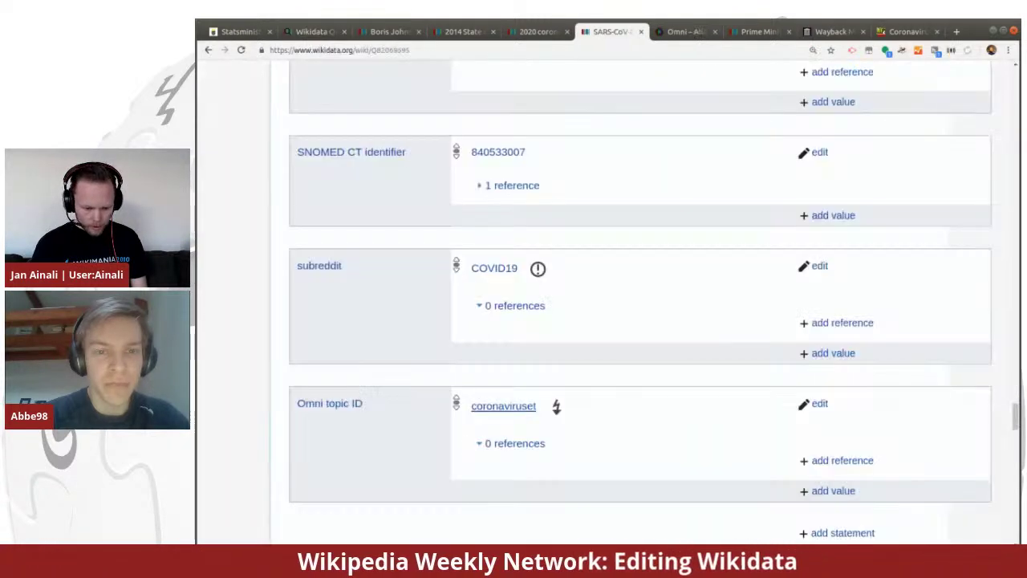
{"action": "left_click", "coordinate": [555, 408]}
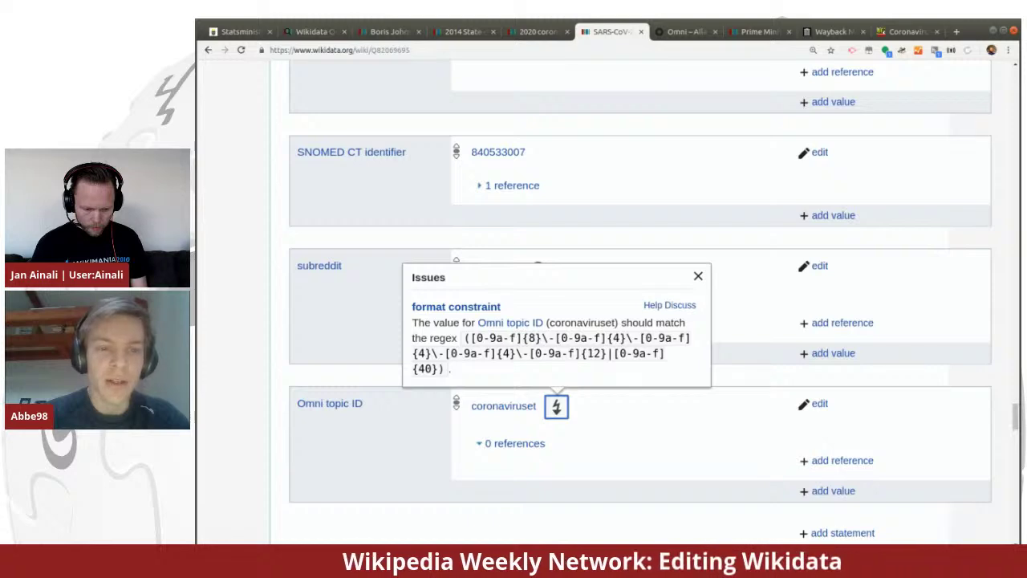
{"action": "left_click", "coordinate": [601, 432]}
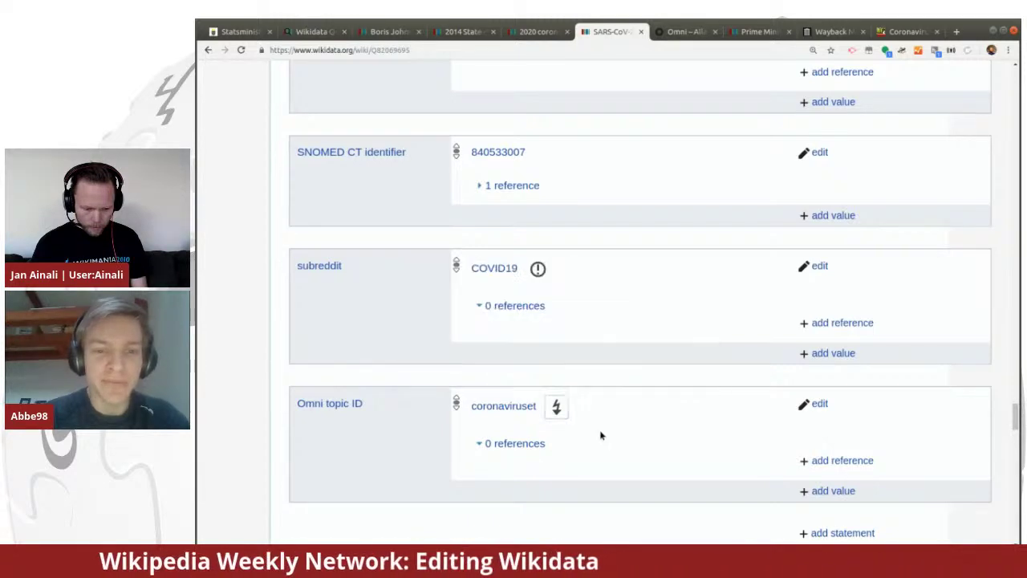
Open the Omni topic ID property in a new tab and read the documentation on its discussion page
{"action": "middle_click", "coordinate": [330, 405]}
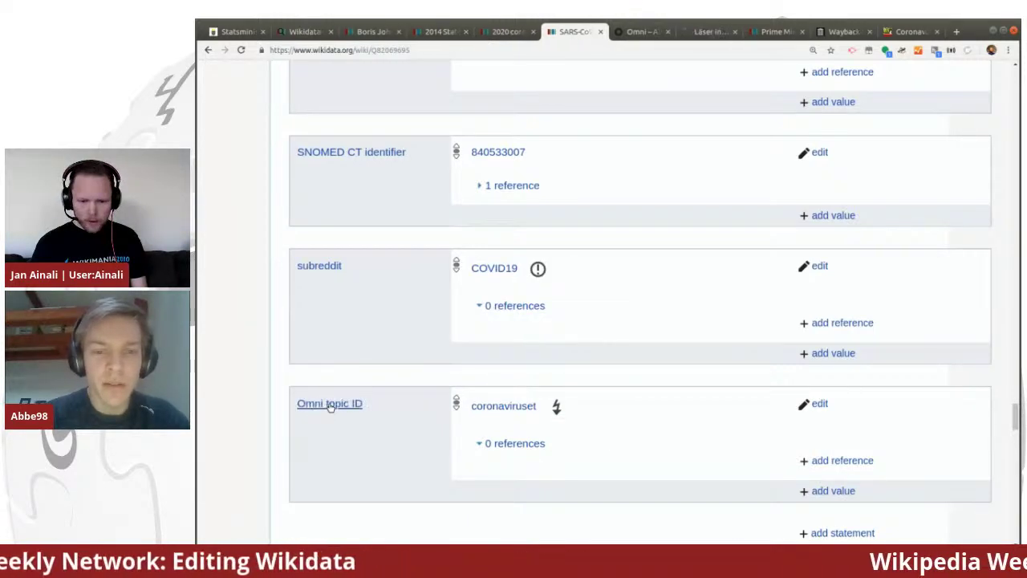
{"action": "key", "text": "ctrl+Tab"}
{"action": "key", "text": "ctrl+Tab"}
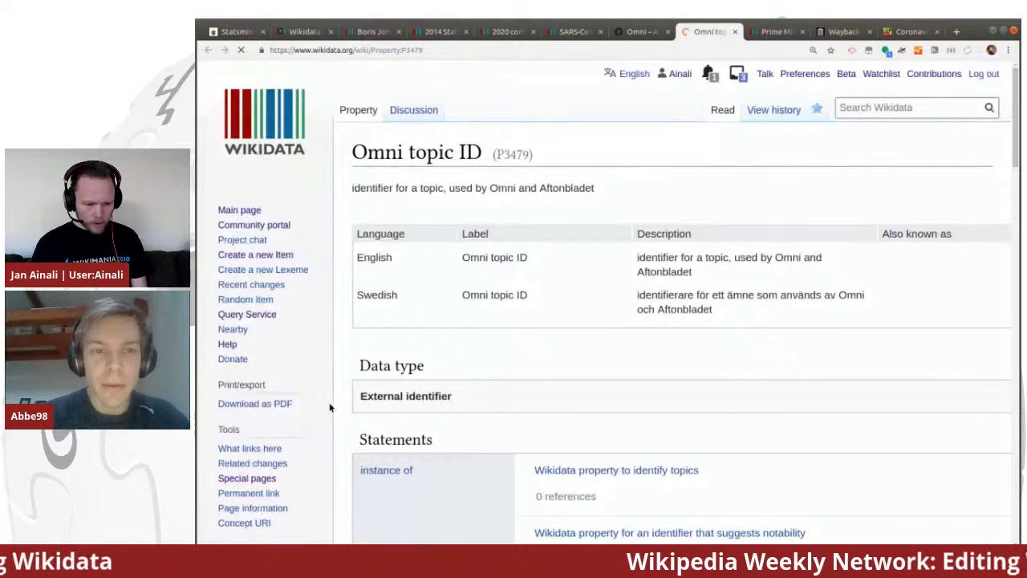
{"action": "left_click", "coordinate": [413, 110]}
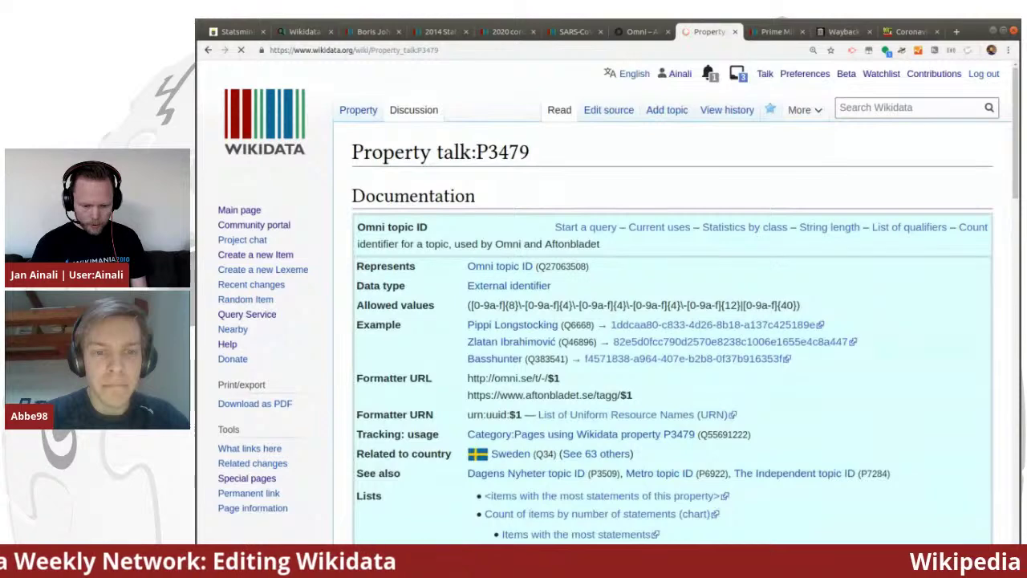
{"action": "scroll", "coordinate": [870, 337], "scroll_direction": "down", "scroll_amount": 1}
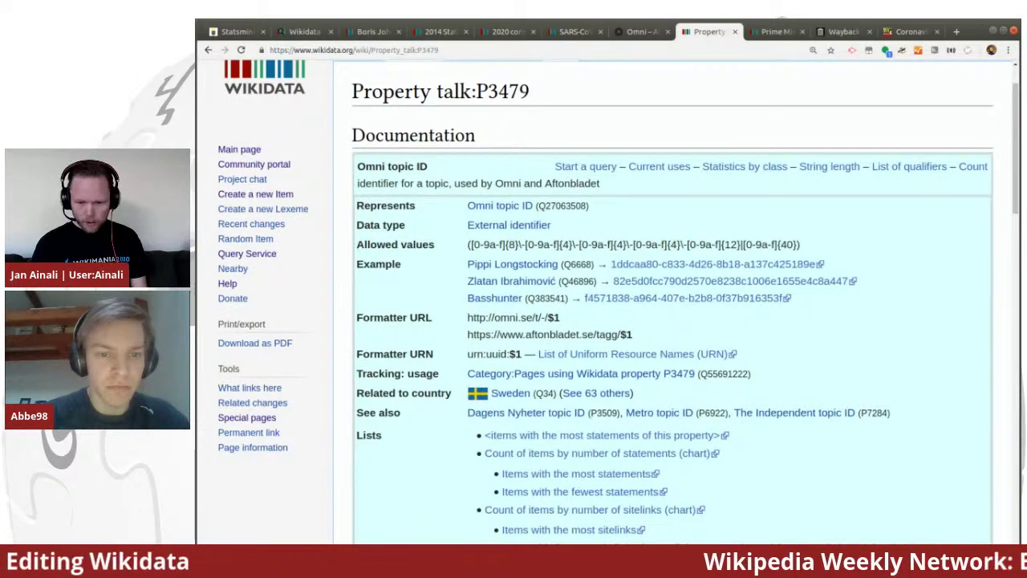
Compare the Aftonbladet topic page's URL and the SARS-CoV-2 statement with the Omni topic ID property's documentation
{"action": "left_click", "coordinate": [914, 32]}
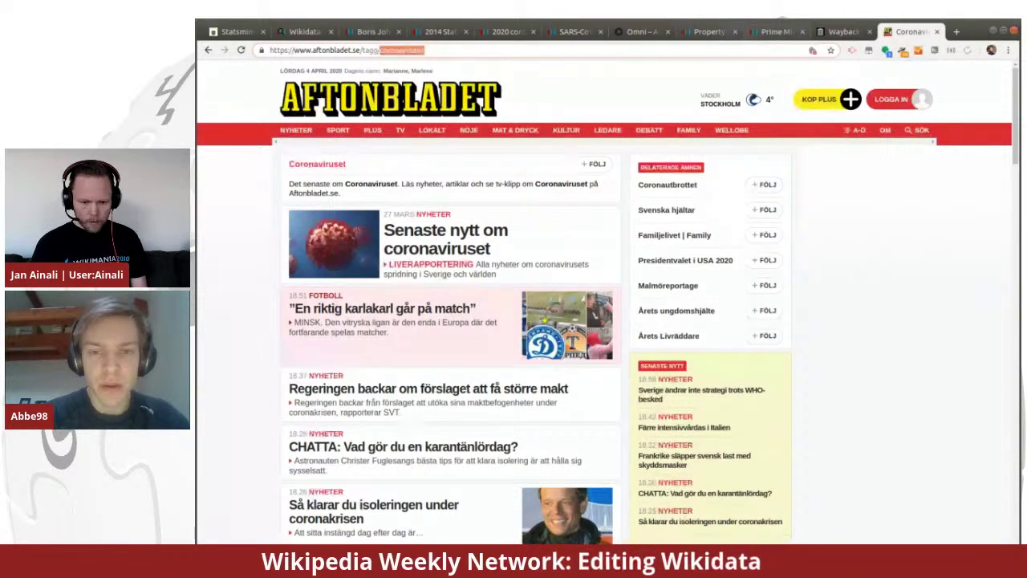
{"action": "key", "text": "ctrl+6"}
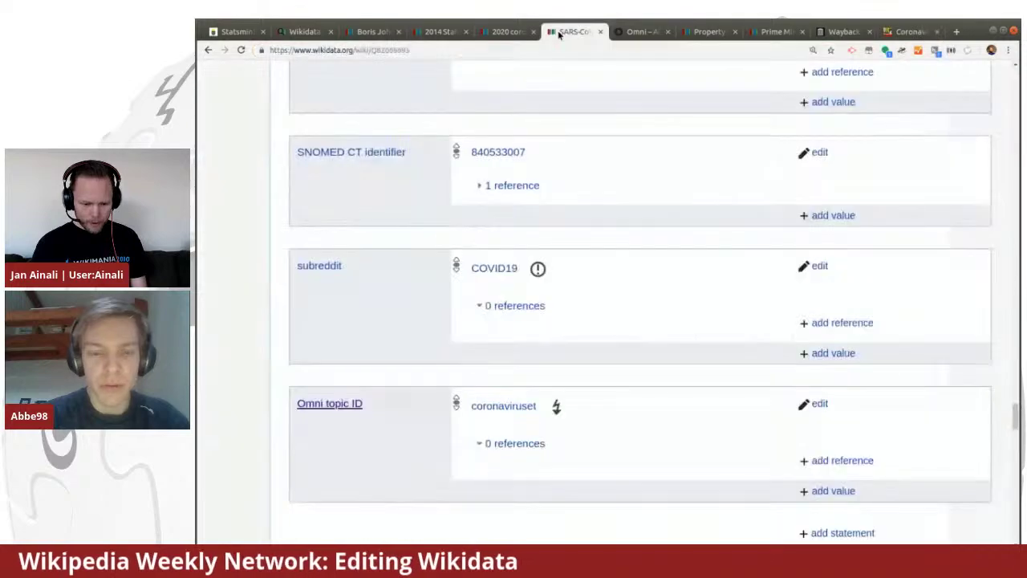
{"action": "key", "text": "ctrl+Tab"}
{"action": "key", "text": "ctrl+Tab"}
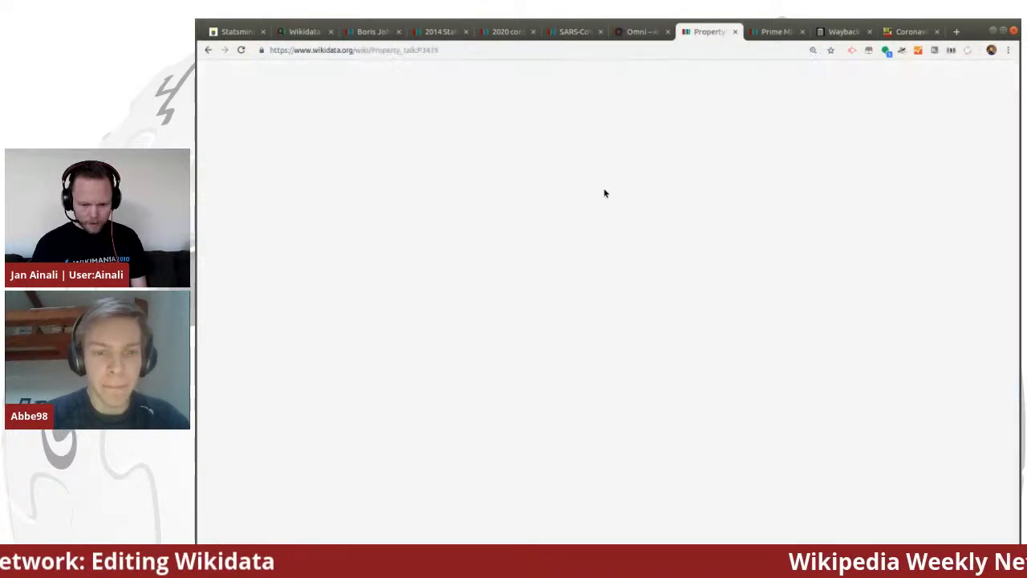
{"action": "scroll", "coordinate": [656, 315], "scroll_direction": "down", "scroll_amount": 5}
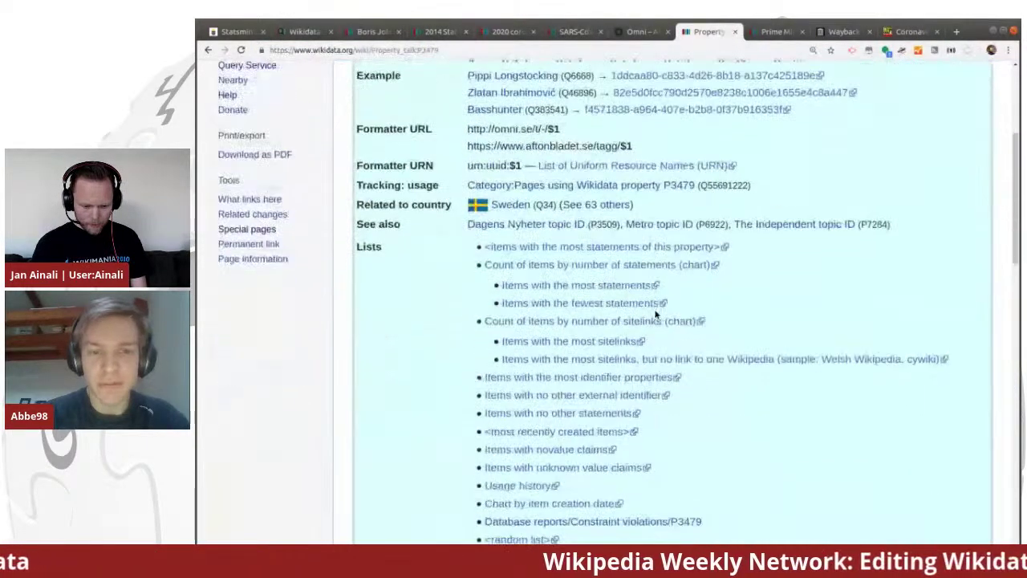
{"action": "scroll", "coordinate": [656, 315], "scroll_direction": "up", "scroll_amount": 4}
{"action": "scroll", "coordinate": [656, 314], "scroll_direction": "down", "scroll_amount": 5}
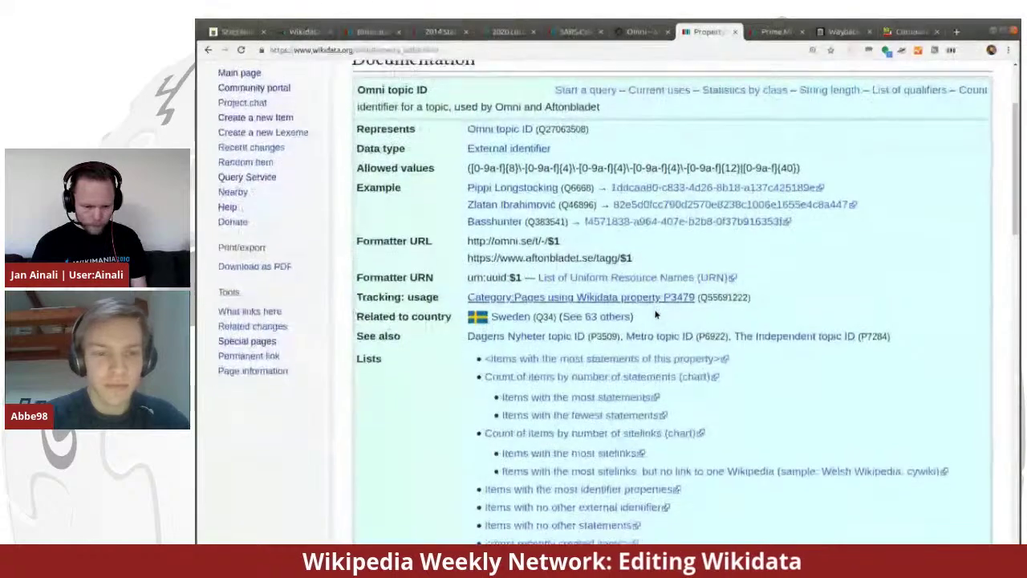
Return to the Omni topic ID property page and examine its formatter URL and regular expression statements
{"action": "scroll", "coordinate": [656, 314], "scroll_direction": "up", "scroll_amount": 5}
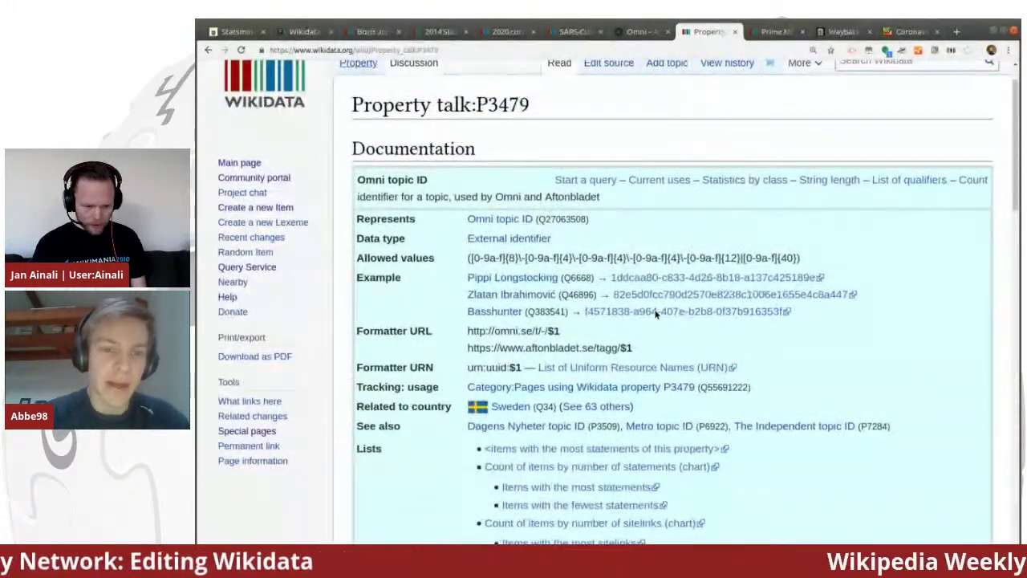
{"action": "key", "text": "alt+Left"}
{"action": "scroll", "coordinate": [578, 232], "scroll_direction": "down", "scroll_amount": 9}
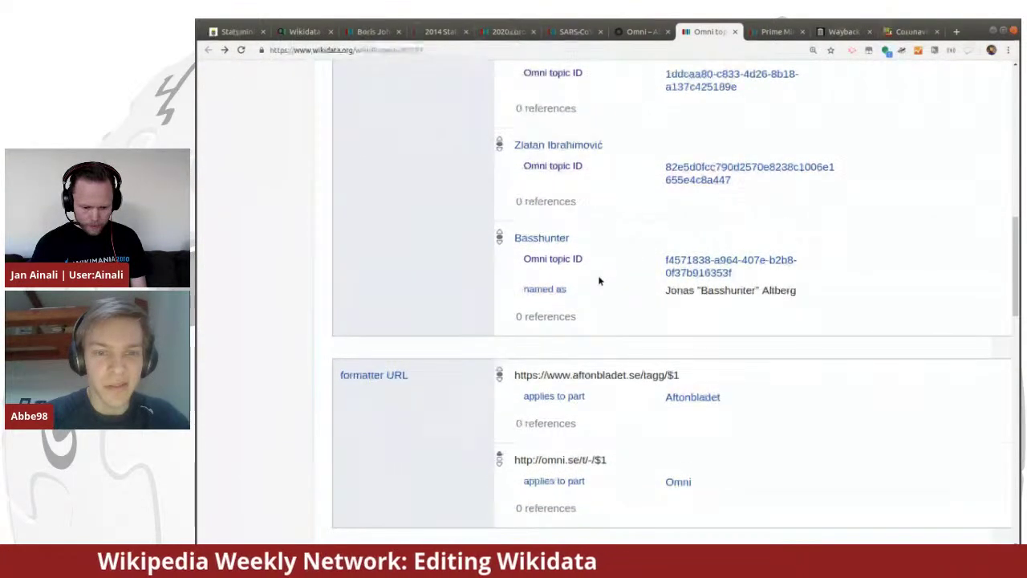
{"action": "scroll", "coordinate": [614, 309], "scroll_direction": "down", "scroll_amount": 2}
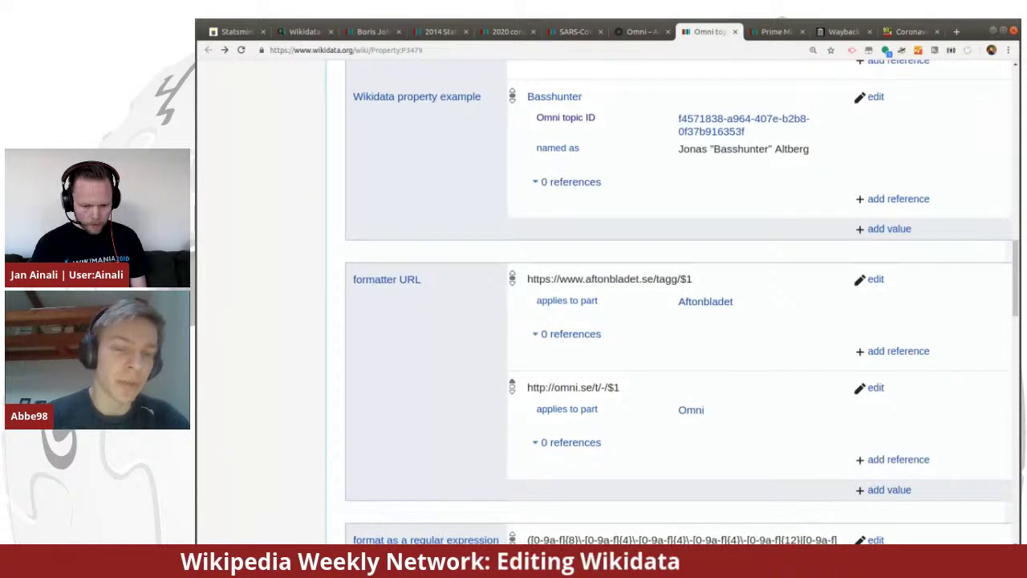
{"action": "scroll", "coordinate": [649, 357], "scroll_direction": "down", "scroll_amount": 1}
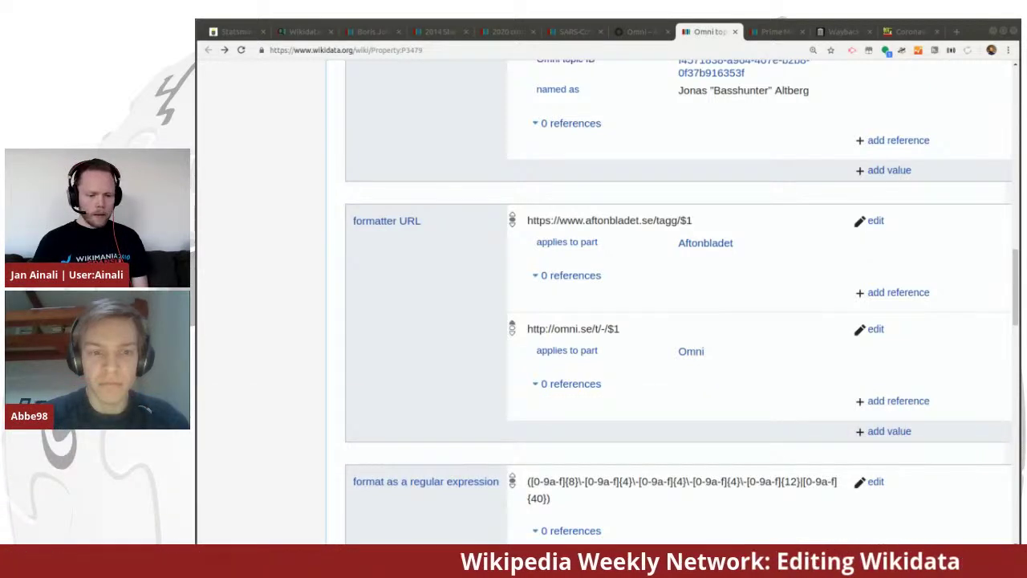
{"action": "scroll", "coordinate": [735, 250], "scroll_direction": "down", "scroll_amount": 1}
{"action": "scroll", "coordinate": [735, 250], "scroll_direction": "down", "scroll_amount": 3}
{"action": "scroll", "coordinate": [736, 250], "scroll_direction": "down", "scroll_amount": 3}
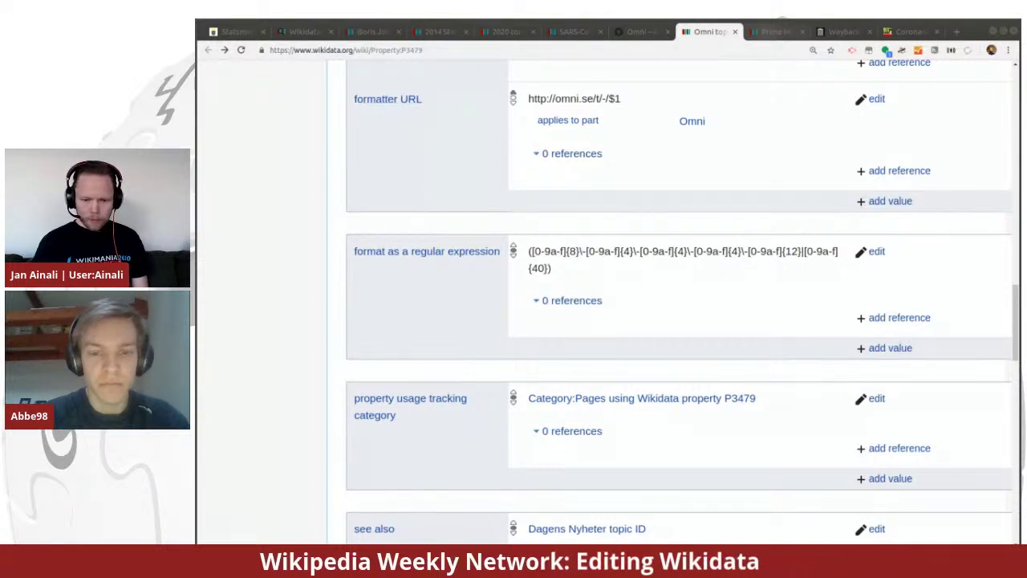
Review the statements on the Prime Minister's speech item and compare them with the 2014 State of the Union Address item
{"action": "left_click", "coordinate": [768, 33]}
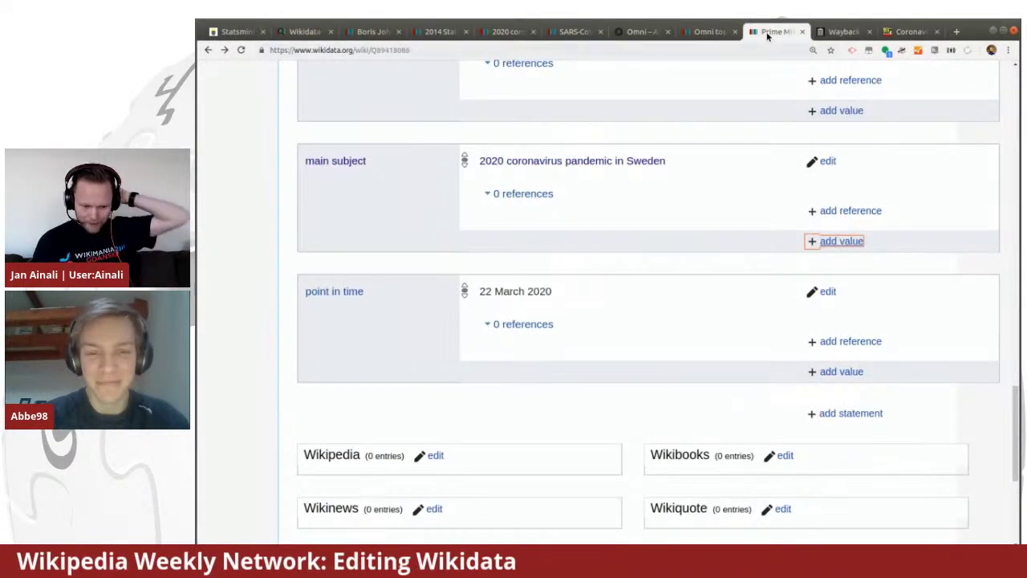
{"action": "scroll", "coordinate": [699, 235], "scroll_direction": "up", "scroll_amount": 1}
{"action": "scroll", "coordinate": [699, 235], "scroll_direction": "left", "scroll_amount": 1}
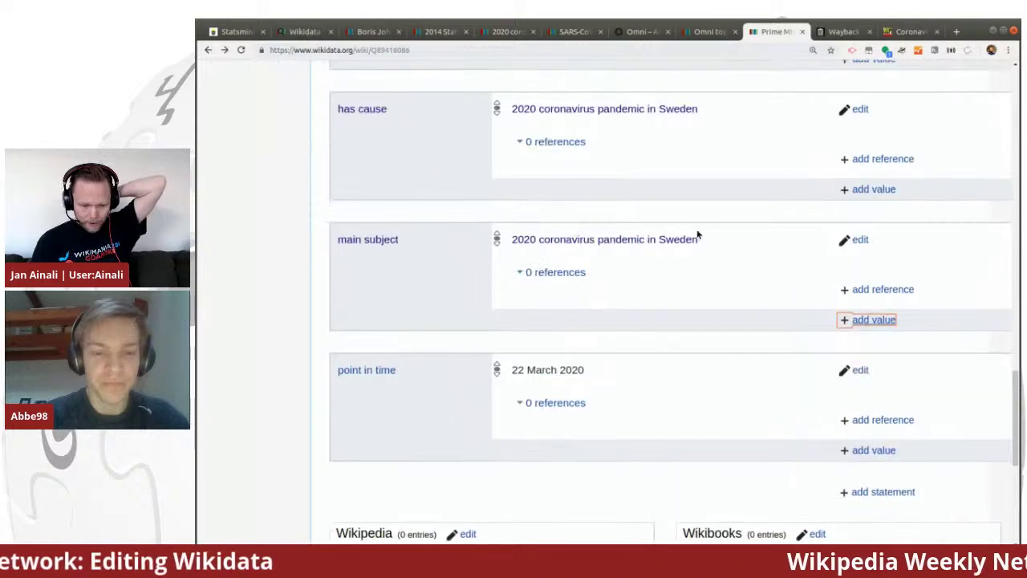
{"action": "scroll", "coordinate": [698, 235], "scroll_direction": "up", "scroll_amount": 2}
{"action": "scroll", "coordinate": [698, 235], "scroll_direction": "right", "scroll_amount": 1}
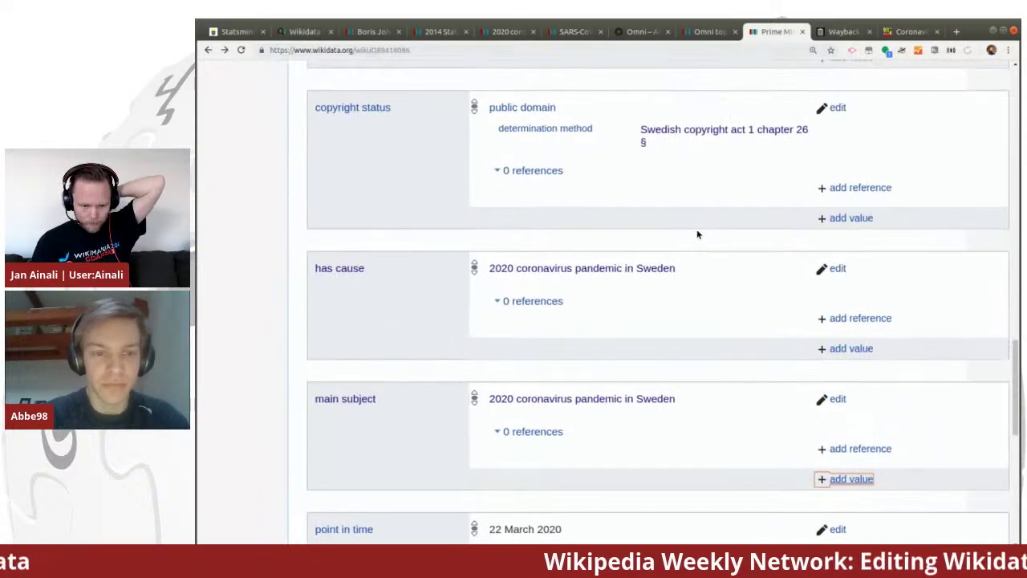
{"action": "scroll", "coordinate": [698, 235], "scroll_direction": "up", "scroll_amount": 3}
{"action": "scroll", "coordinate": [698, 235], "scroll_direction": "right", "scroll_amount": 1}
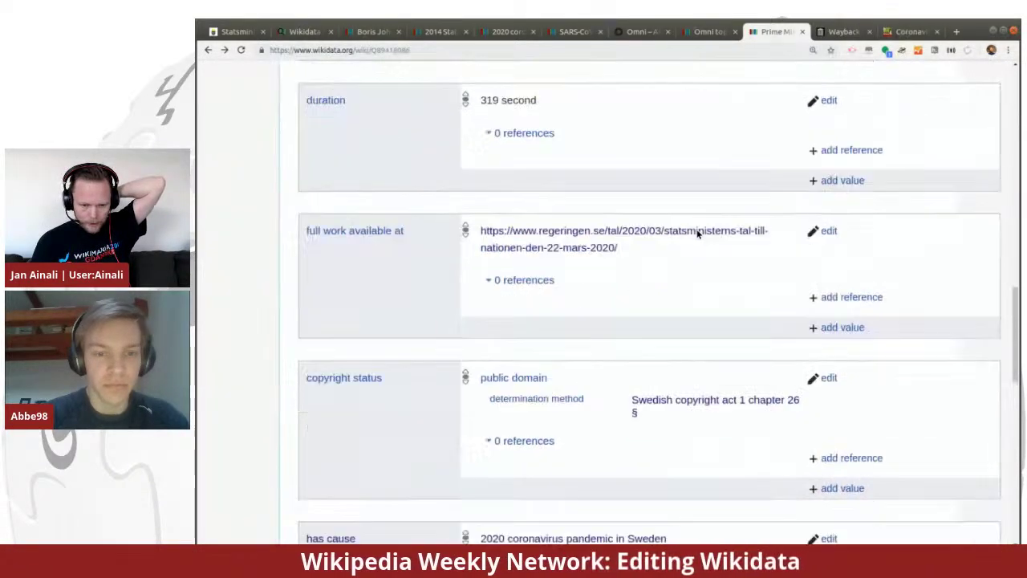
{"action": "scroll", "coordinate": [698, 232], "scroll_direction": "up", "scroll_amount": 7}
{"action": "scroll", "coordinate": [697, 232], "scroll_direction": "left", "scroll_amount": 1}
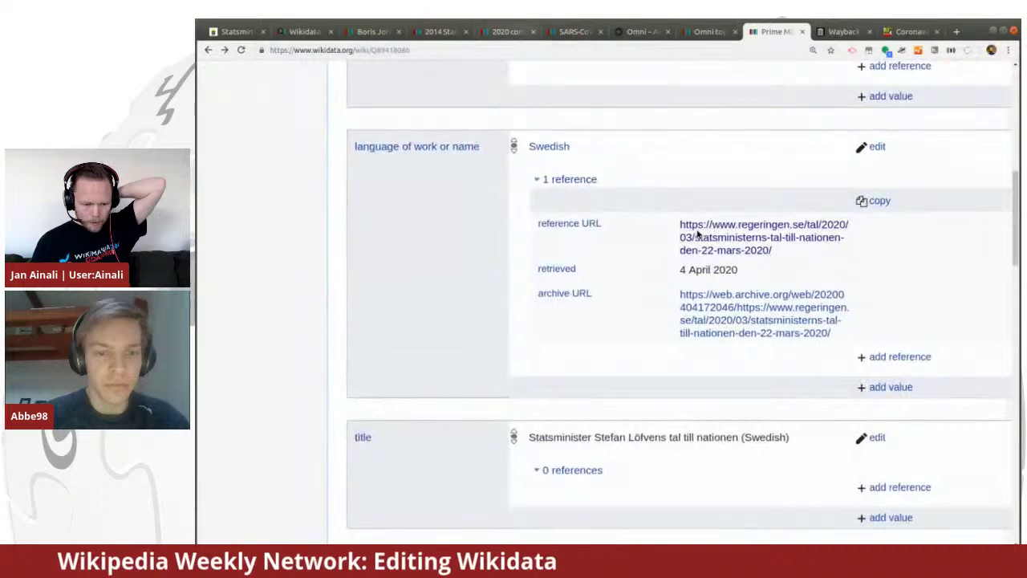
{"action": "left_click", "coordinate": [434, 32]}
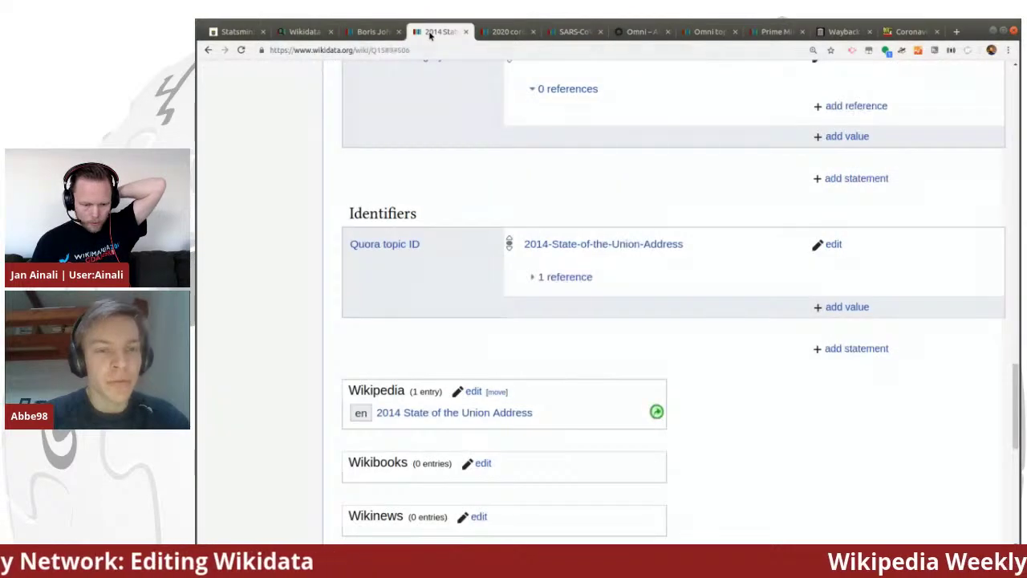
{"action": "scroll", "coordinate": [522, 179], "scroll_direction": "up", "scroll_amount": 1}
{"action": "scroll", "coordinate": [522, 179], "scroll_direction": "left", "scroll_amount": 1}
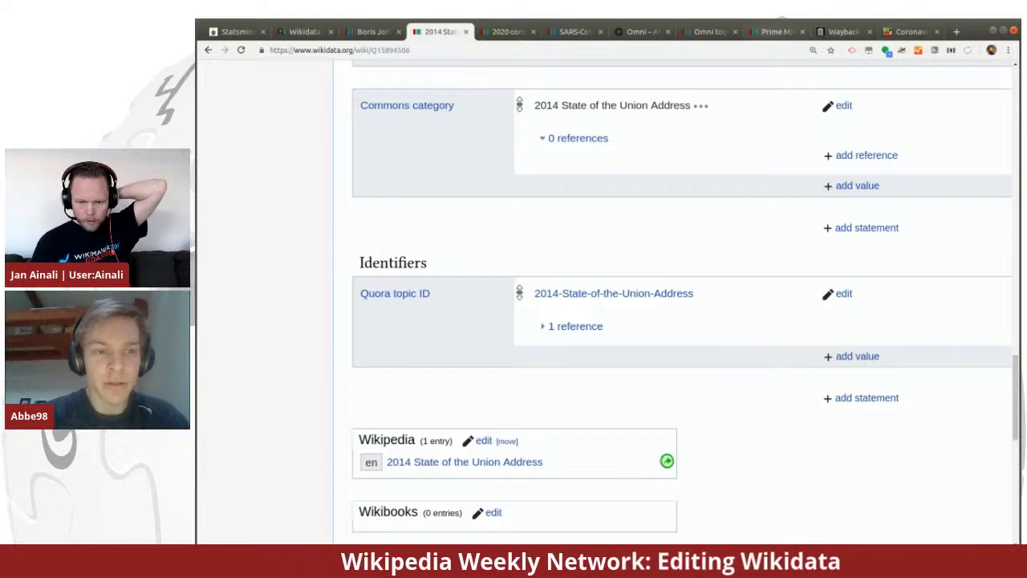
Return to the Prime Minister's speech item and start a new statement after the point in time statement
{"action": "left_click", "coordinate": [774, 31]}
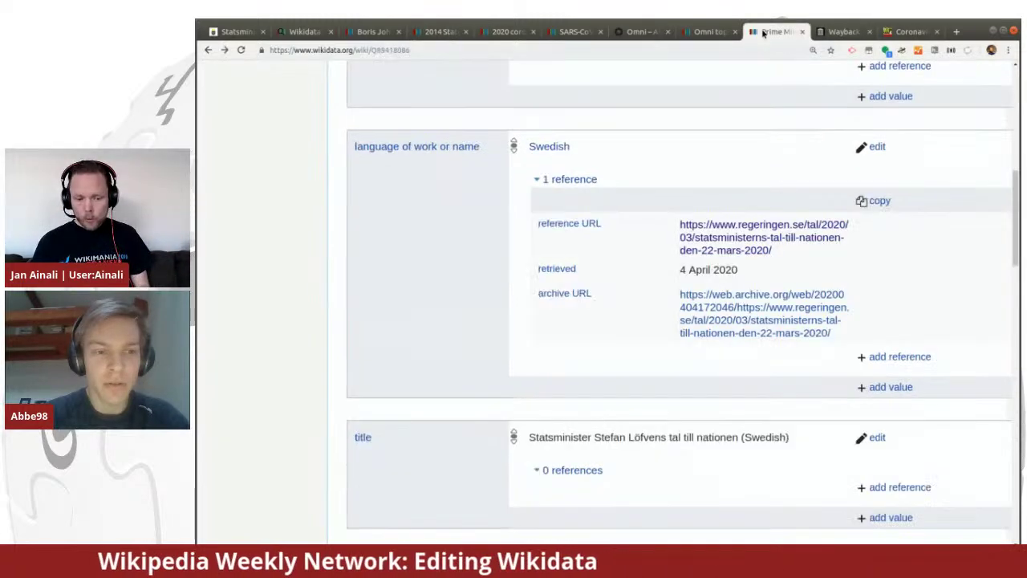
{"action": "scroll", "coordinate": [765, 231], "scroll_direction": "down", "scroll_amount": 5}
{"action": "scroll", "coordinate": [765, 233], "scroll_direction": "down", "scroll_amount": 15}
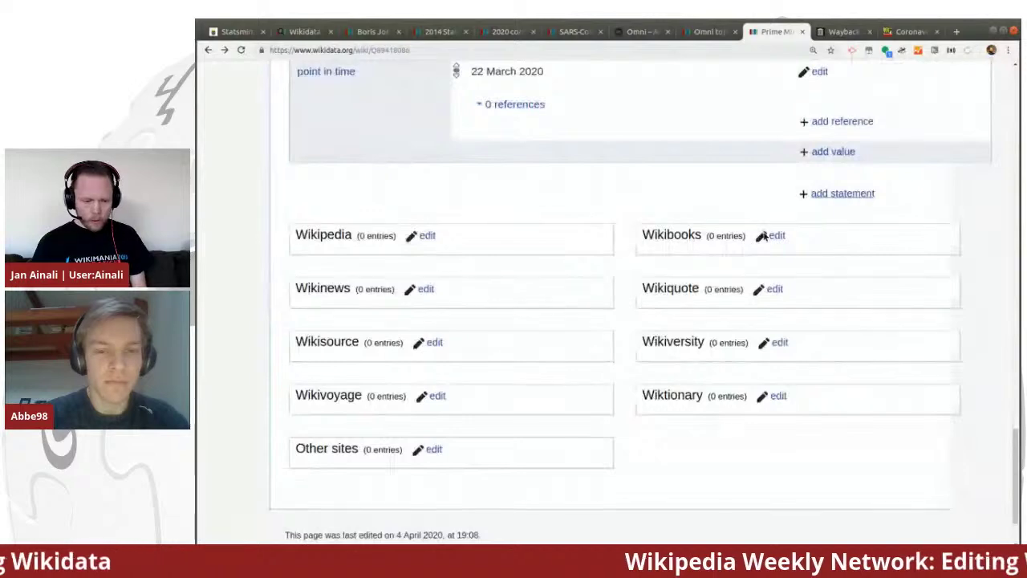
{"action": "left_click", "coordinate": [832, 196]}
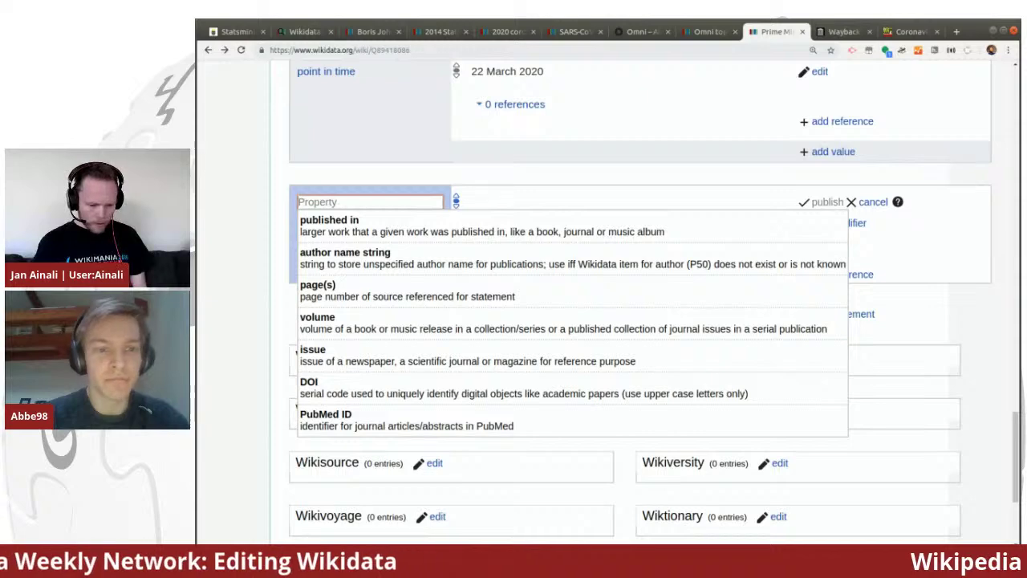
{"action": "type", "text": "publis"}
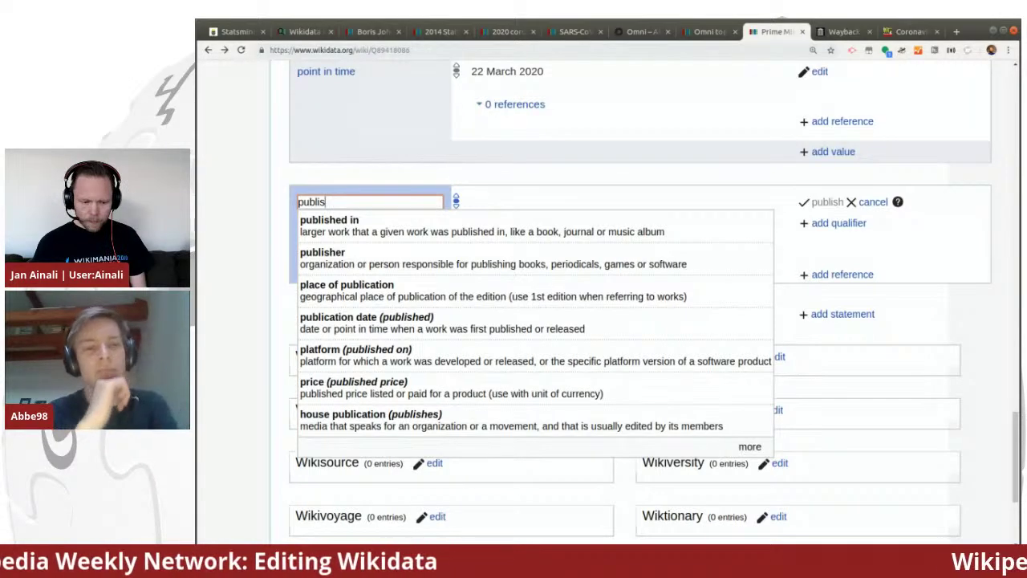
{"action": "key", "text": "Down"}
{"action": "key", "text": "Down"}
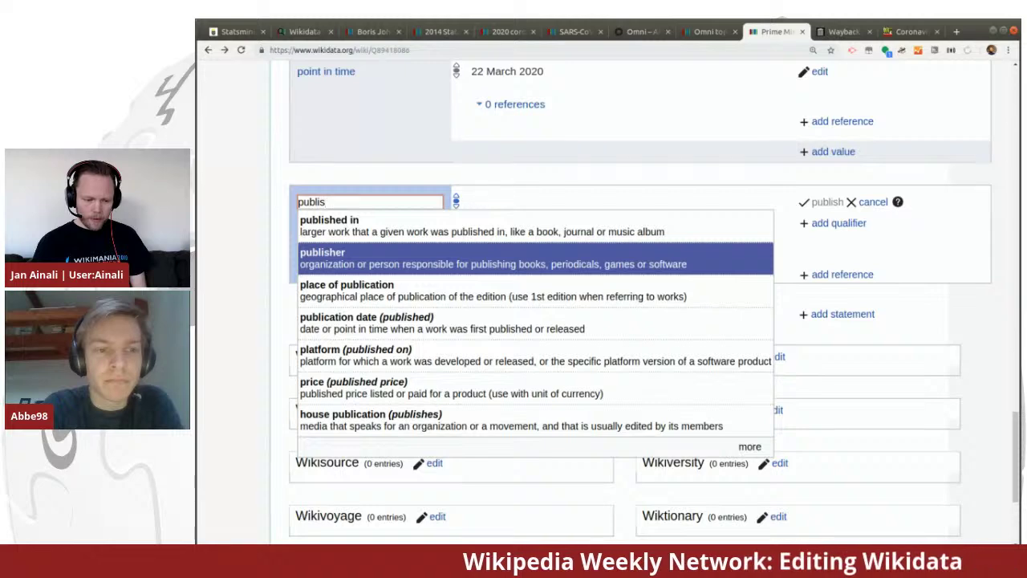
{"action": "key", "text": "BackSpace"}
{"action": "key", "text": "BackSpace"}
{"action": "key", "text": "BackSpace"}
{"action": "key", "text": "BackSpace"}
{"action": "key", "text": "BackSpace"}
{"action": "key", "text": "BackSpace"}
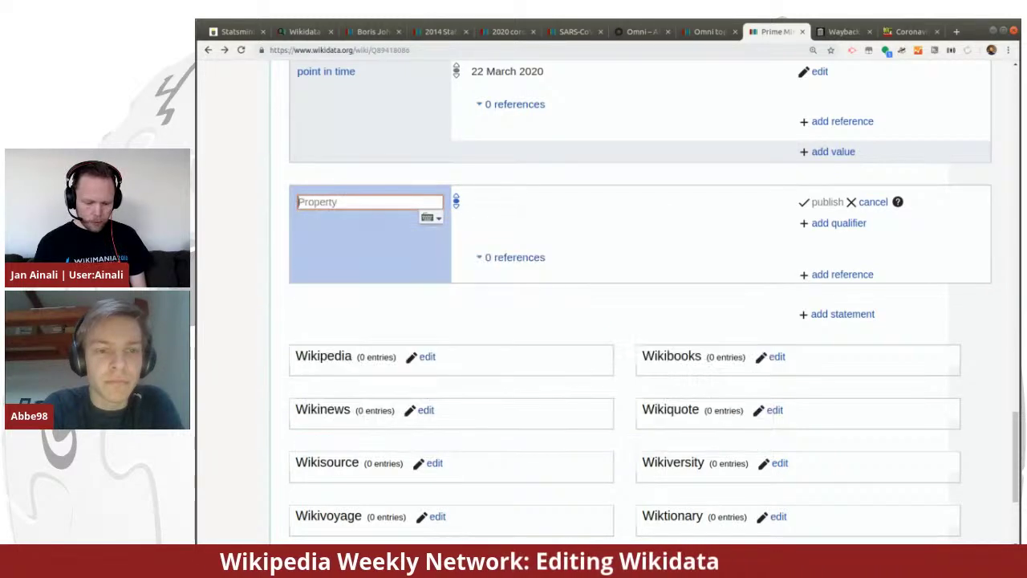
Set the new statement to original broadcaster with the value Sveriges Television and publish it
{"action": "type", "text": "broadc"}
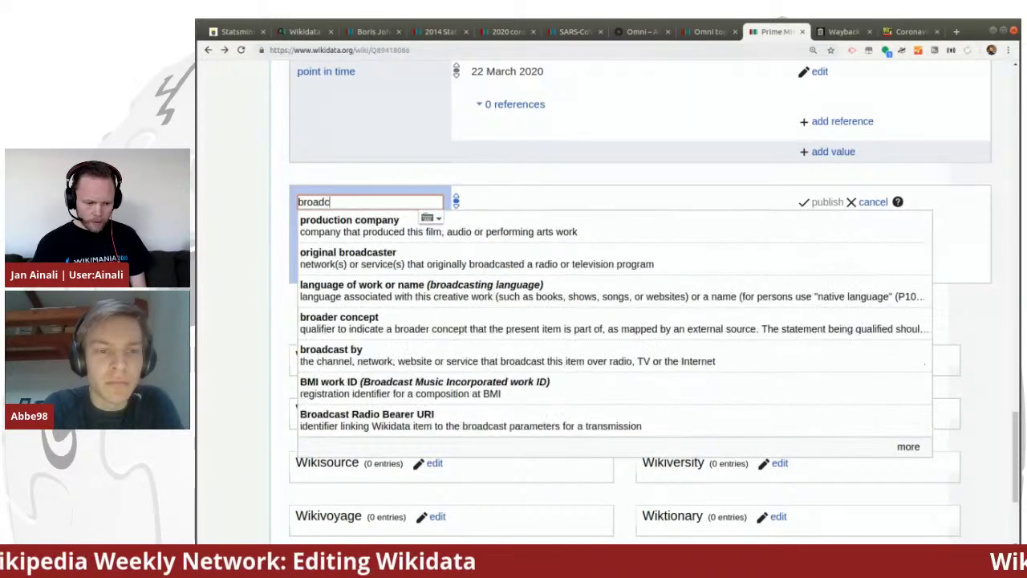
{"action": "key", "text": "Down"}
{"action": "key", "text": "Down"}
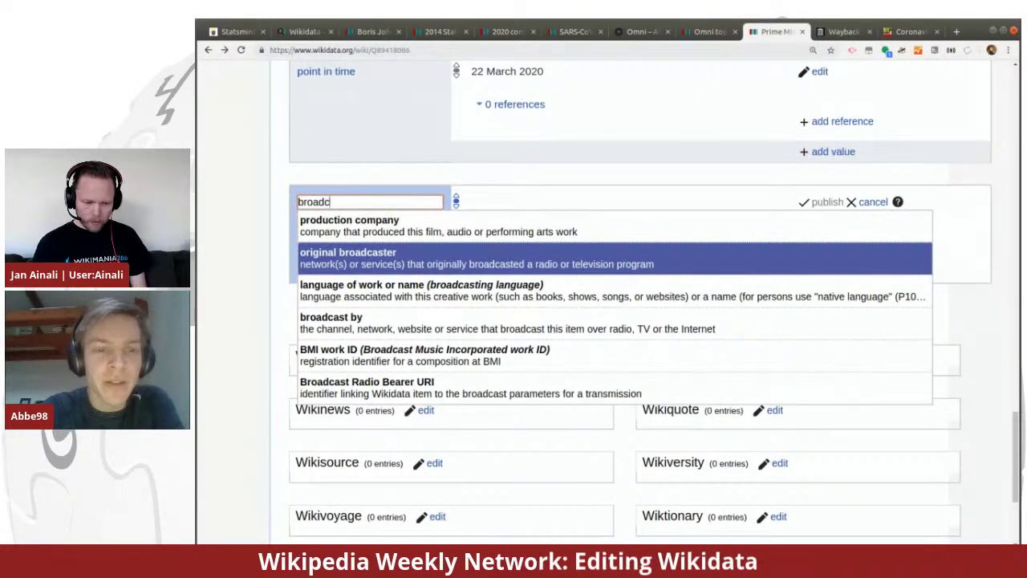
{"action": "key", "text": "Return"}
{"action": "type", "text": "svt"}
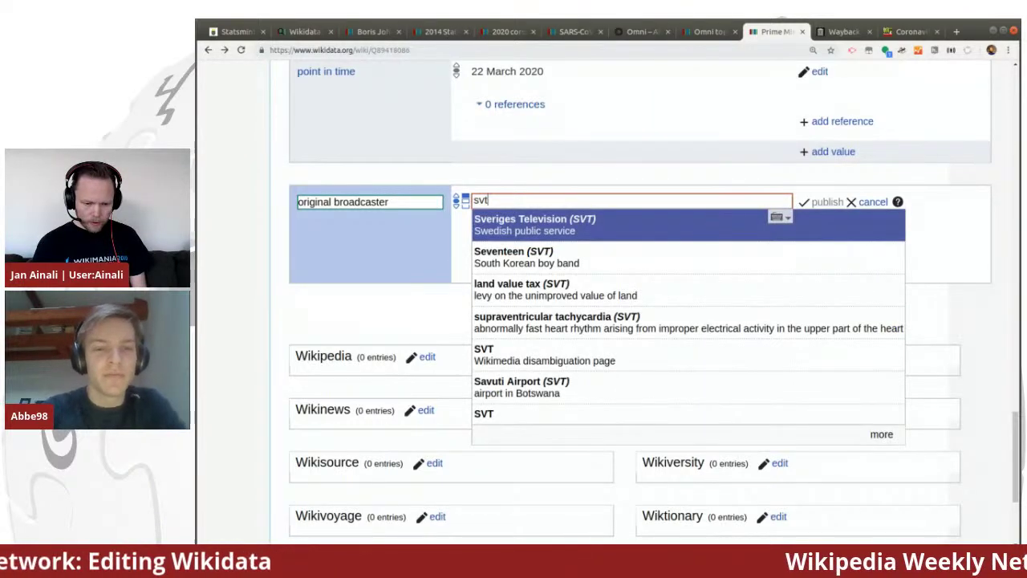
{"action": "left_click", "coordinate": [617, 225]}
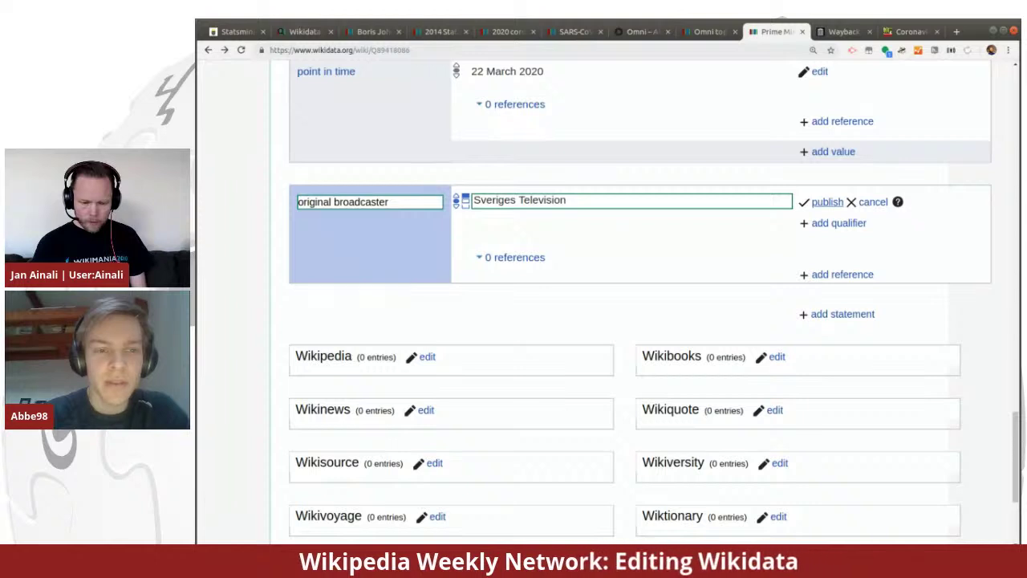
{"action": "left_click", "coordinate": [824, 202]}
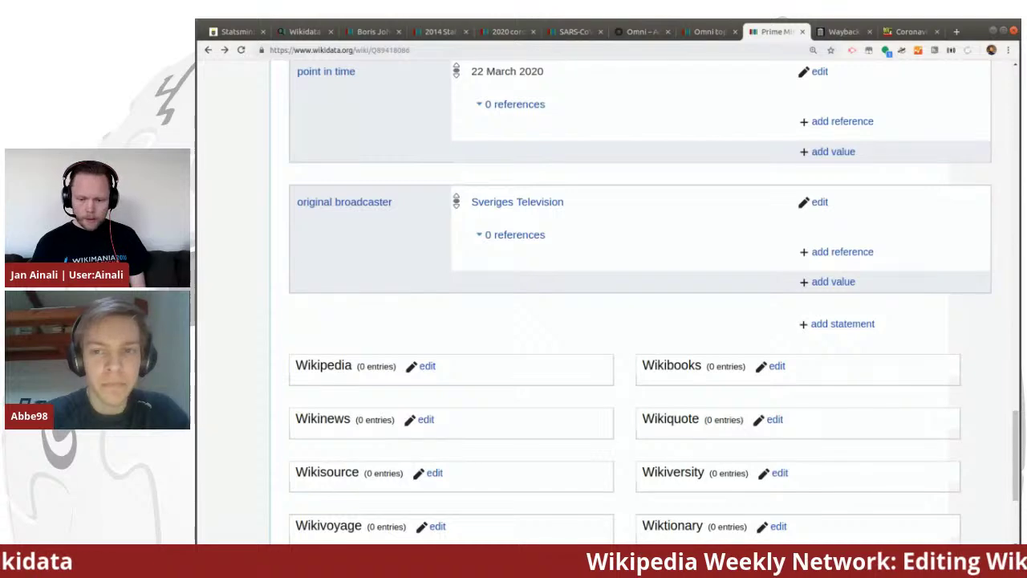
Reload the speech item and check its statements for missing references
{"action": "scroll", "coordinate": [699, 195], "scroll_direction": "up", "scroll_amount": 1}
{"action": "scroll", "coordinate": [699, 195], "scroll_direction": "left", "scroll_amount": 1}
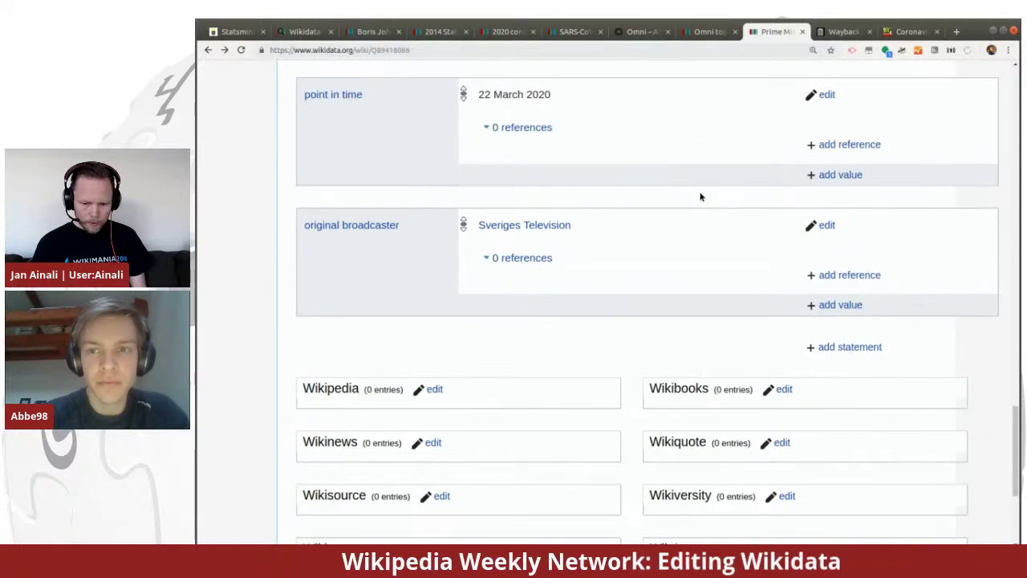
{"action": "scroll", "coordinate": [700, 197], "scroll_direction": "up", "scroll_amount": 10}
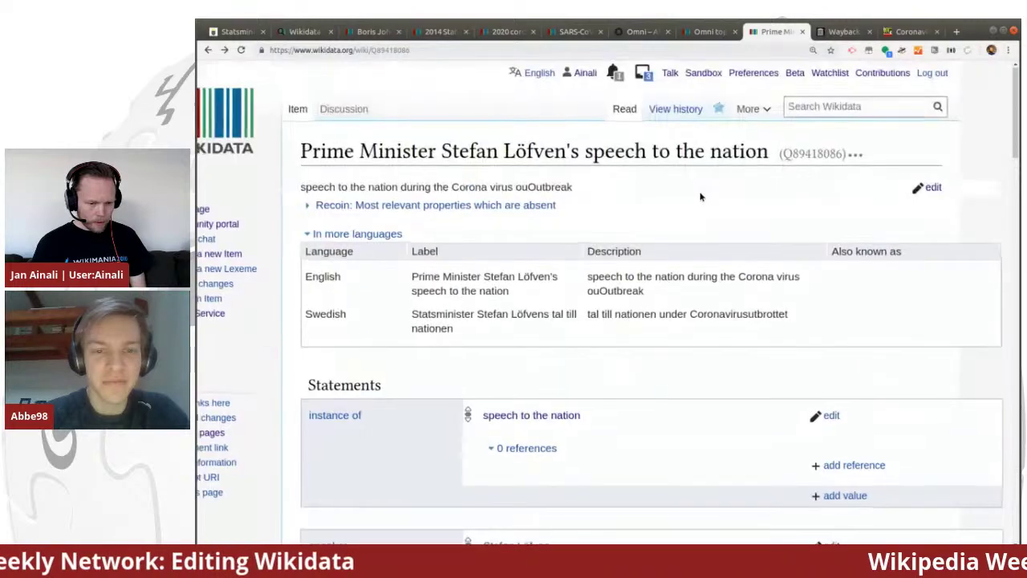
{"action": "left_click", "coordinate": [242, 50]}
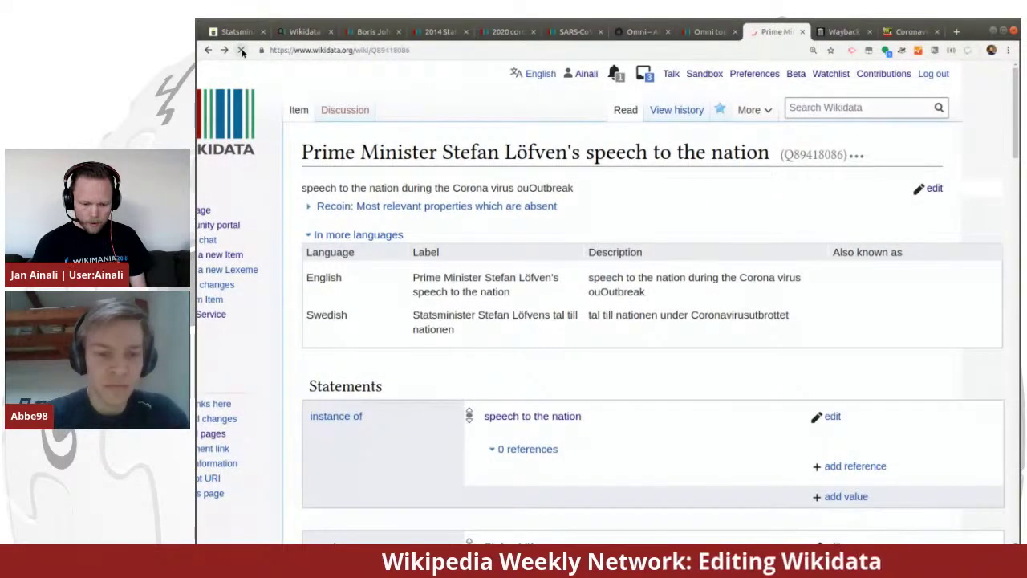
{"action": "scroll", "coordinate": [715, 260], "scroll_direction": "down", "scroll_amount": 3}
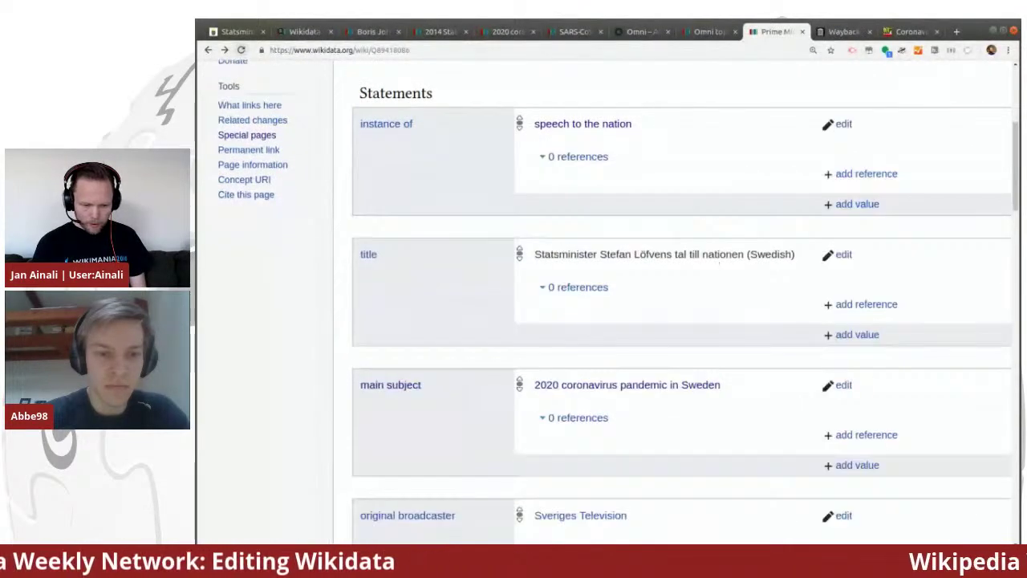
{"action": "scroll", "coordinate": [715, 262], "scroll_direction": "down", "scroll_amount": 4}
{"action": "scroll", "coordinate": [715, 261], "scroll_direction": "down", "scroll_amount": 2}
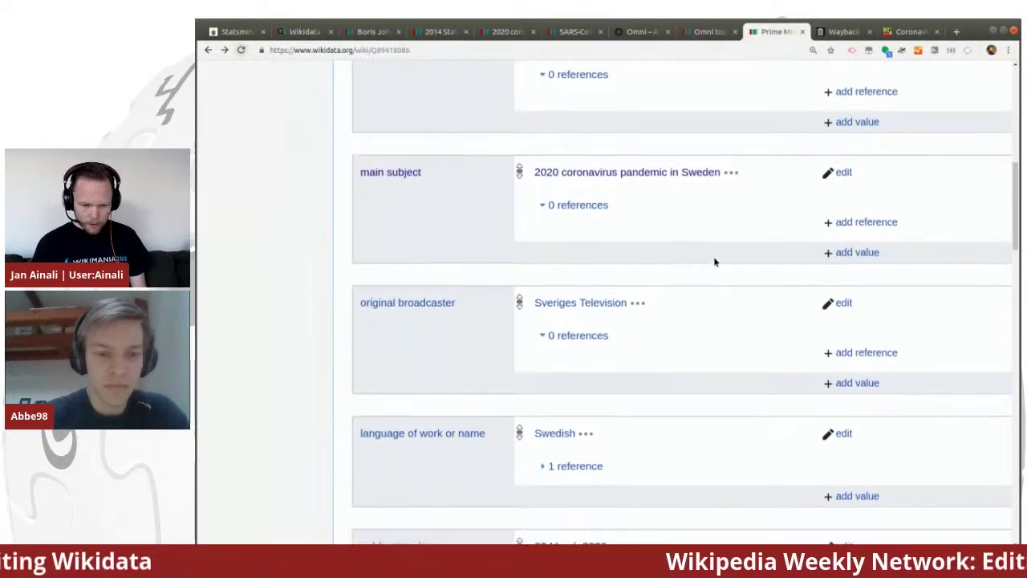
{"action": "scroll", "coordinate": [715, 261], "scroll_direction": "up", "scroll_amount": 5}
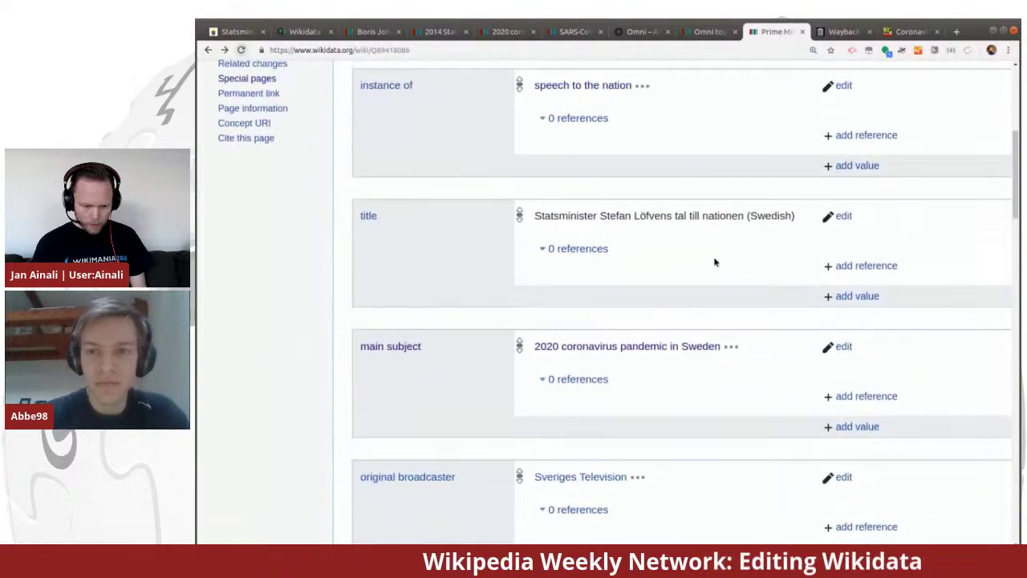
{"action": "scroll", "coordinate": [715, 261], "scroll_direction": "down", "scroll_amount": 3}
{"action": "scroll", "coordinate": [715, 262], "scroll_direction": "down", "scroll_amount": 5}
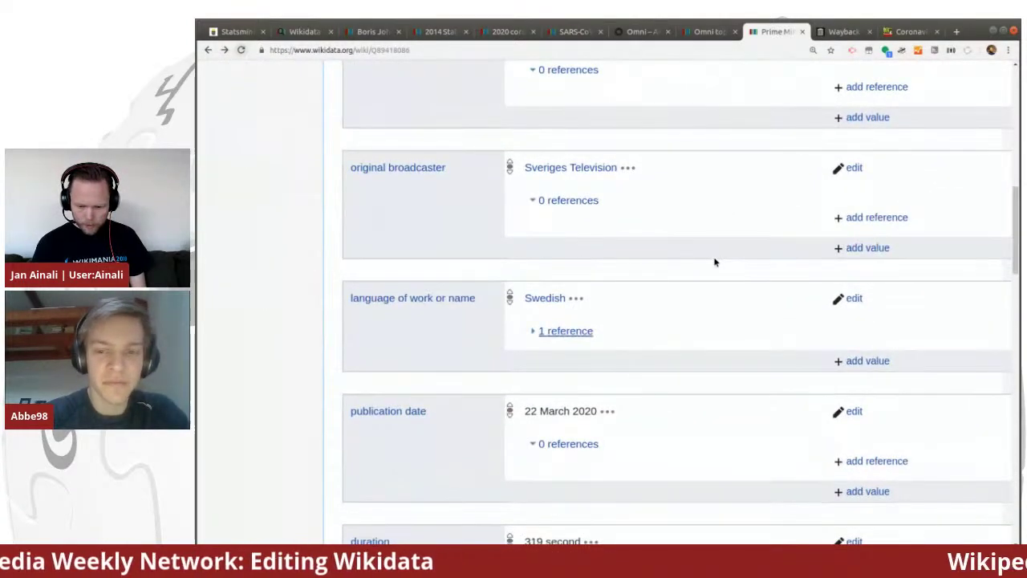
Copy the reference of the language of work or name statement and insert it into the main subject and title statements
{"action": "left_click", "coordinate": [579, 331]}
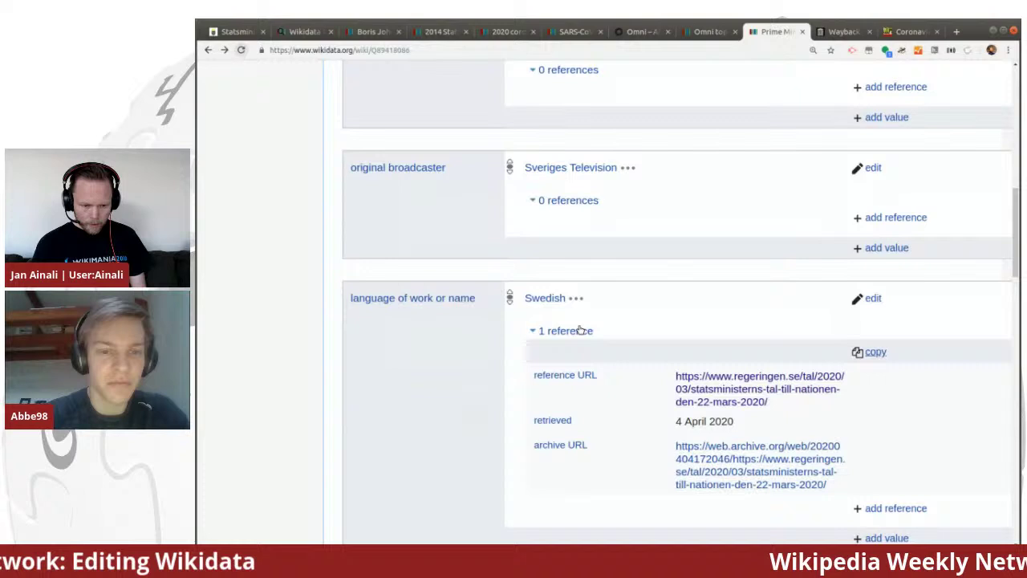
{"action": "left_click", "coordinate": [875, 351]}
{"action": "scroll", "coordinate": [717, 200], "scroll_direction": "up", "scroll_amount": 2}
{"action": "scroll", "coordinate": [717, 200], "scroll_direction": "up", "scroll_amount": 1}
{"action": "scroll", "coordinate": [717, 200], "scroll_direction": "right", "scroll_amount": 1}
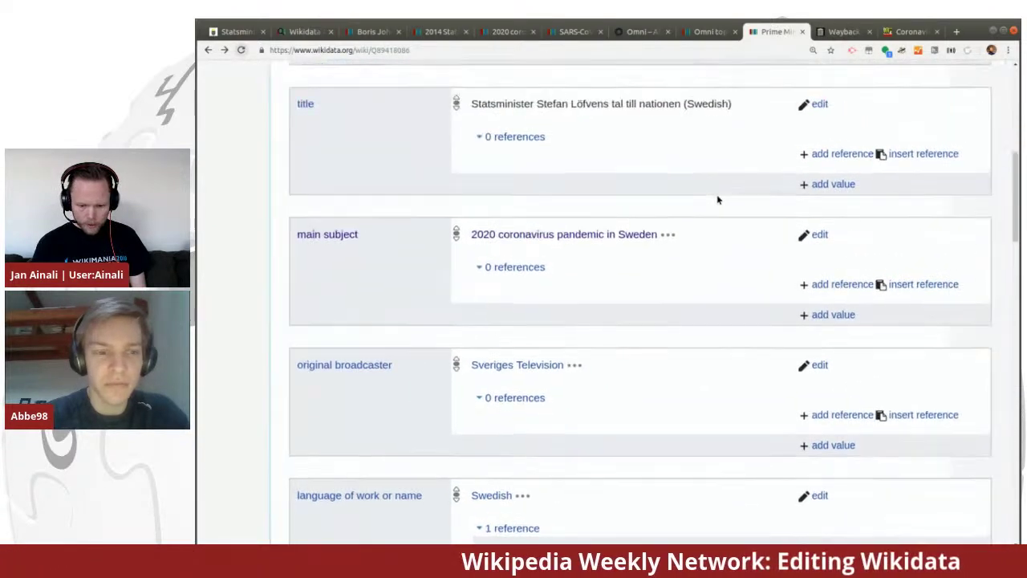
{"action": "scroll", "coordinate": [718, 200], "scroll_direction": "left", "scroll_amount": 1}
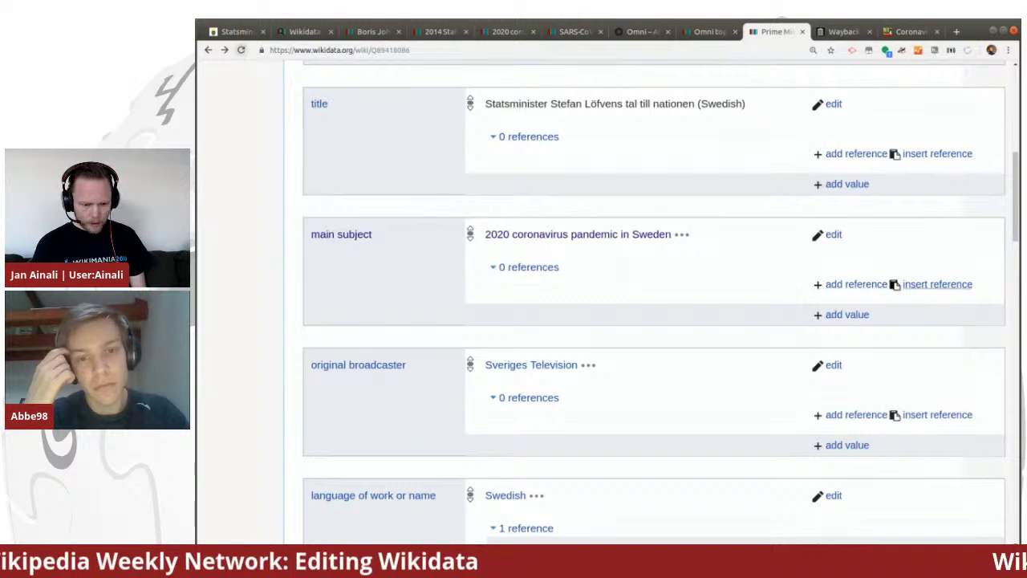
{"action": "left_click", "coordinate": [938, 285]}
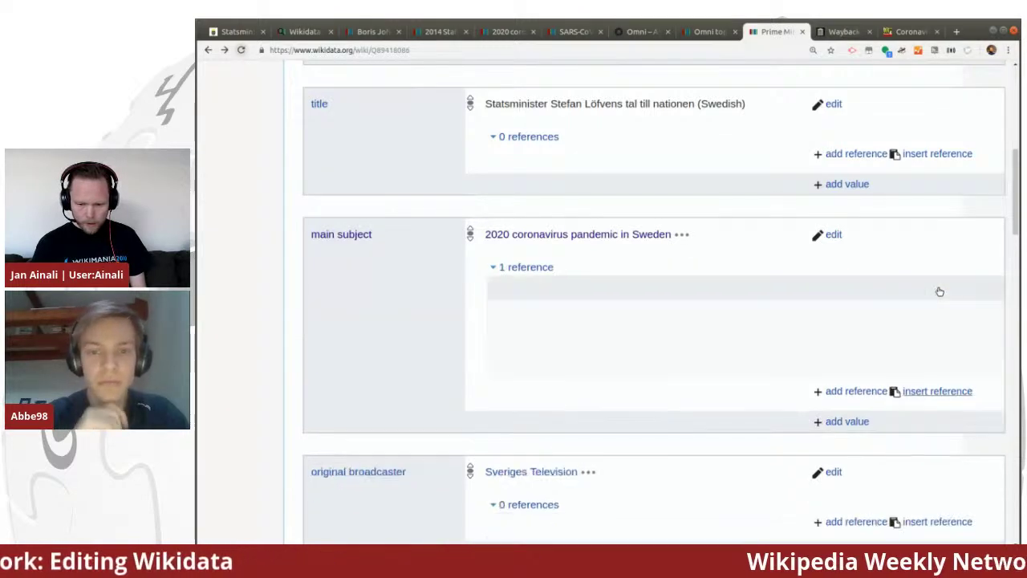
{"action": "left_click", "coordinate": [955, 153]}
{"action": "scroll", "coordinate": [752, 153], "scroll_direction": "down", "scroll_amount": 5}
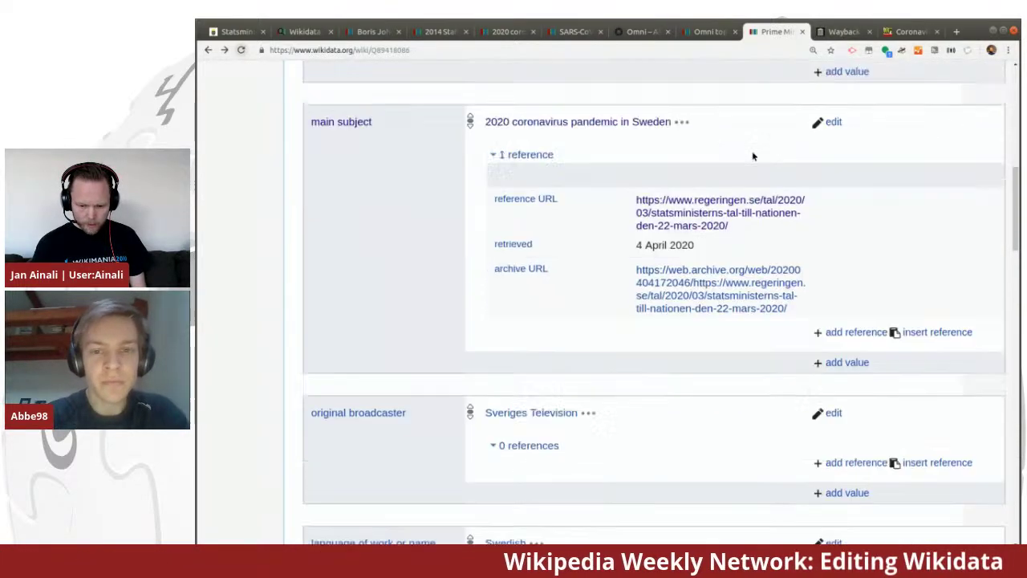
Insert the copied reference into the publication date, duration and point in time statements
{"action": "scroll", "coordinate": [753, 155], "scroll_direction": "down", "scroll_amount": 4}
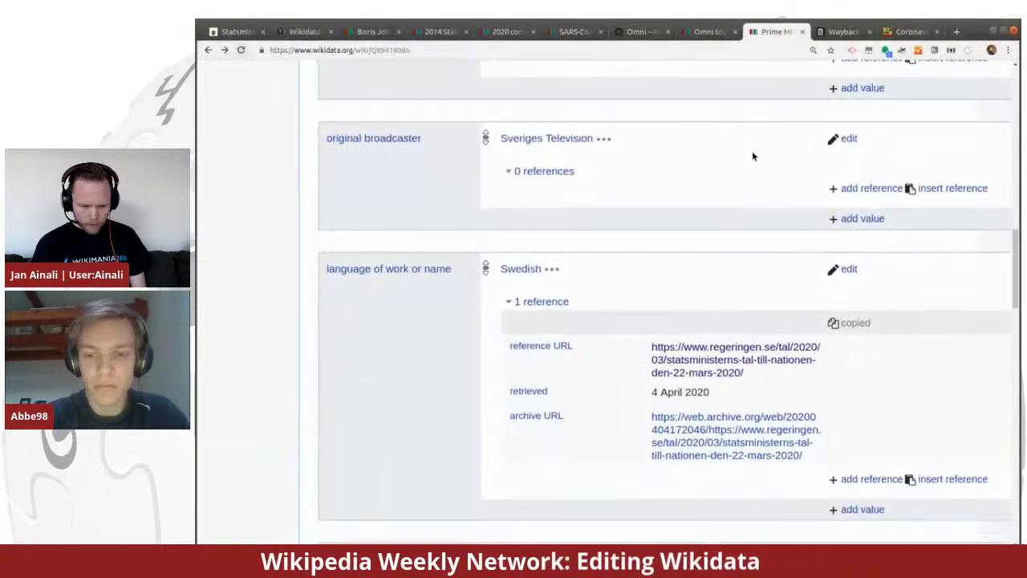
{"action": "scroll", "coordinate": [753, 156], "scroll_direction": "down", "scroll_amount": 3}
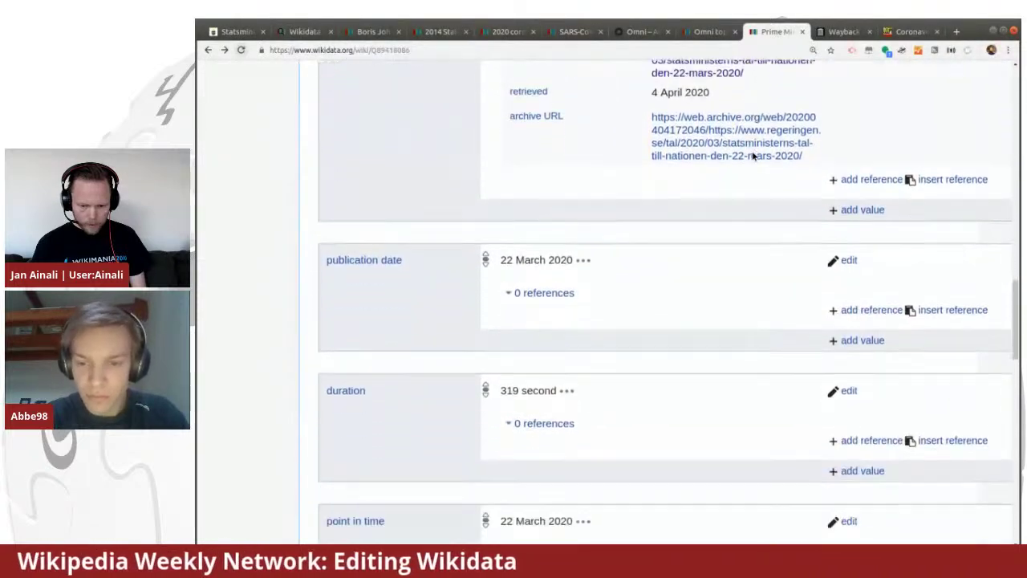
{"action": "left_click", "coordinate": [967, 215]}
{"action": "scroll", "coordinate": [843, 261], "scroll_direction": "down", "scroll_amount": 2}
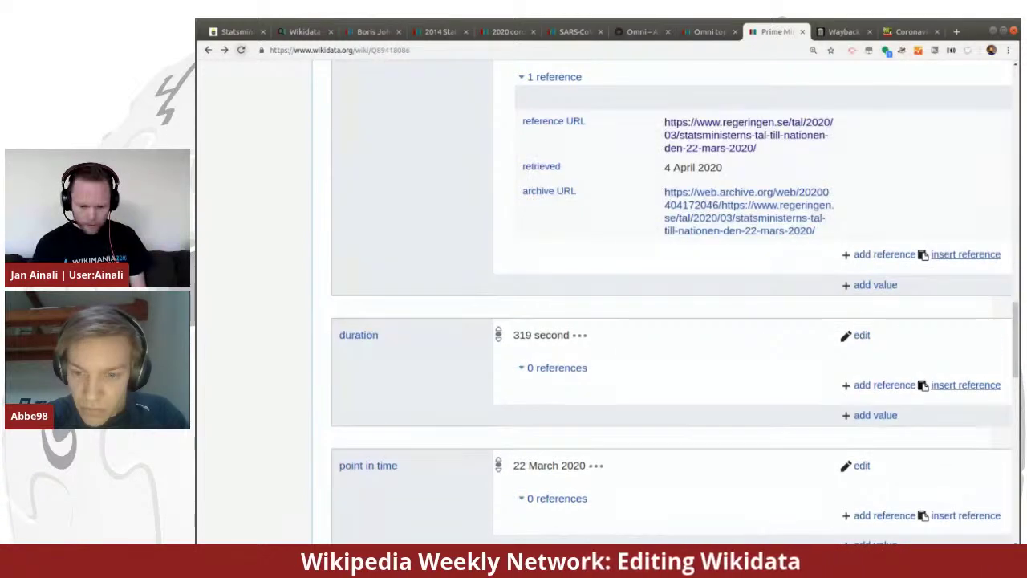
{"action": "left_click", "coordinate": [955, 385]}
{"action": "scroll", "coordinate": [717, 334], "scroll_direction": "down", "scroll_amount": 2}
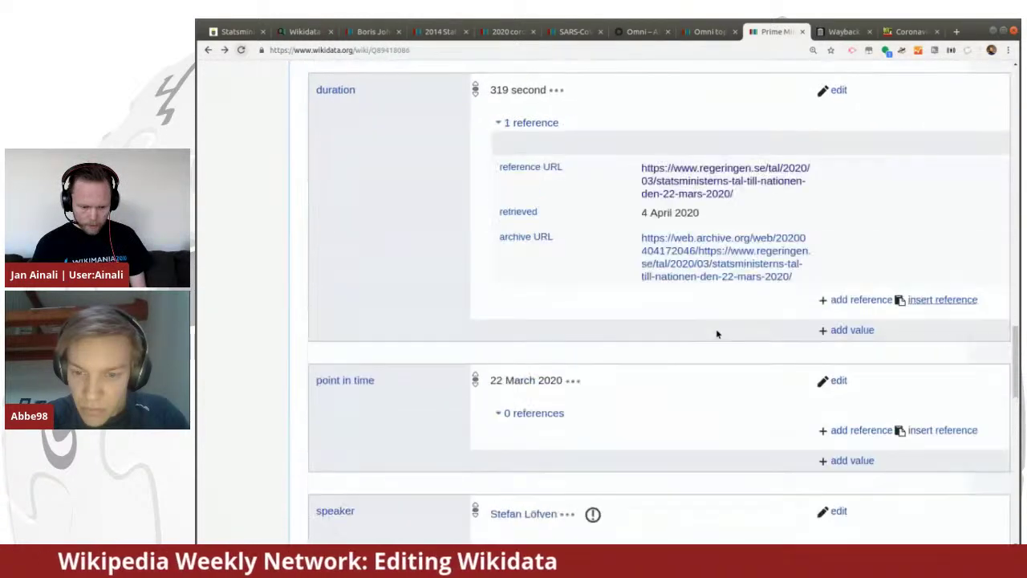
{"action": "scroll", "coordinate": [718, 351], "scroll_direction": "down", "scroll_amount": 1}
{"action": "left_click", "coordinate": [943, 343]}
{"action": "scroll", "coordinate": [663, 280], "scroll_direction": "down", "scroll_amount": 2}
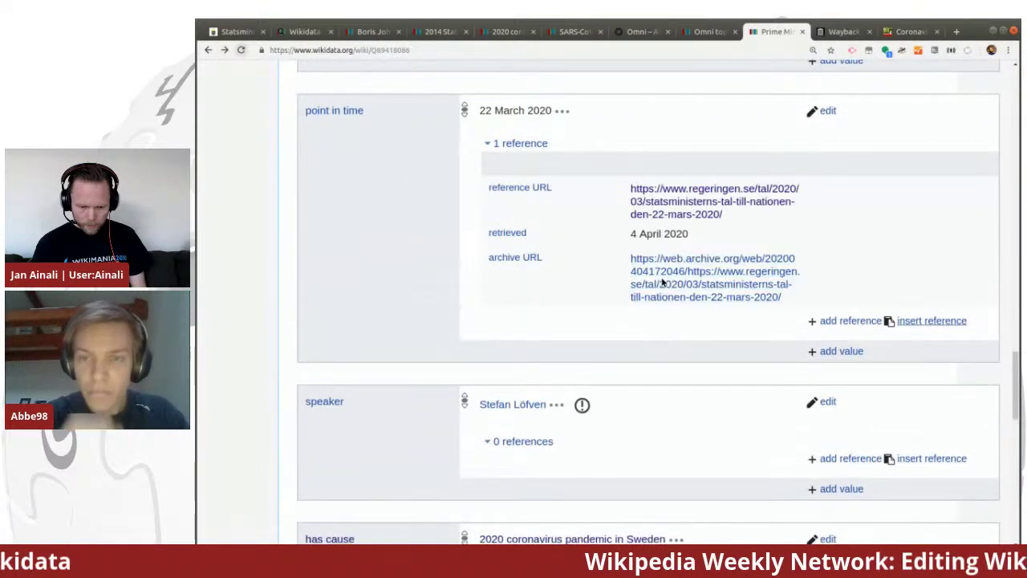
Show the potential issues of the speaker statement and open the discussion page for the participant suggestion
{"action": "scroll", "coordinate": [780, 332], "scroll_direction": "down", "scroll_amount": 2}
{"action": "scroll", "coordinate": [782, 333], "scroll_direction": "down", "scroll_amount": 1}
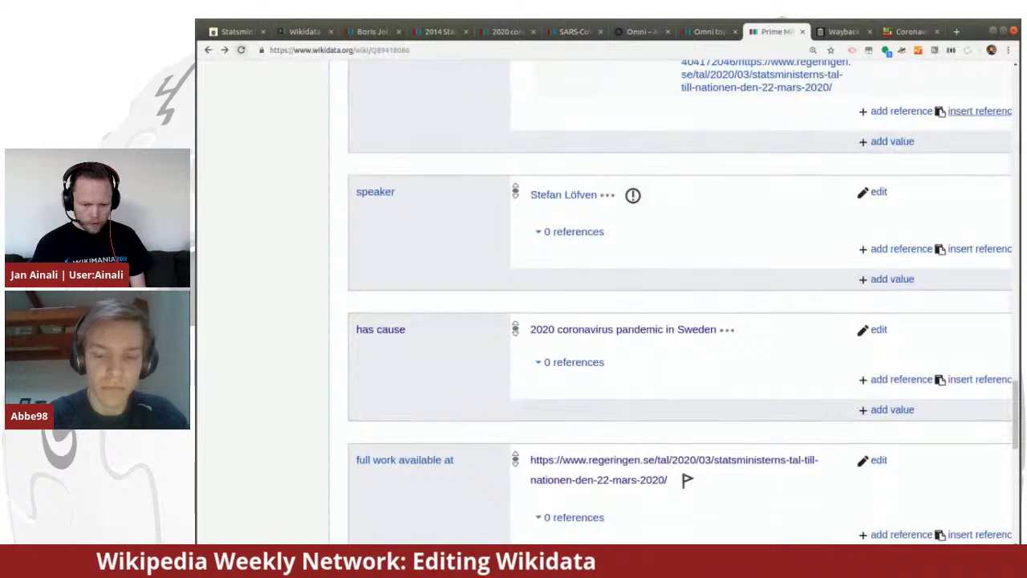
{"action": "left_click", "coordinate": [633, 196]}
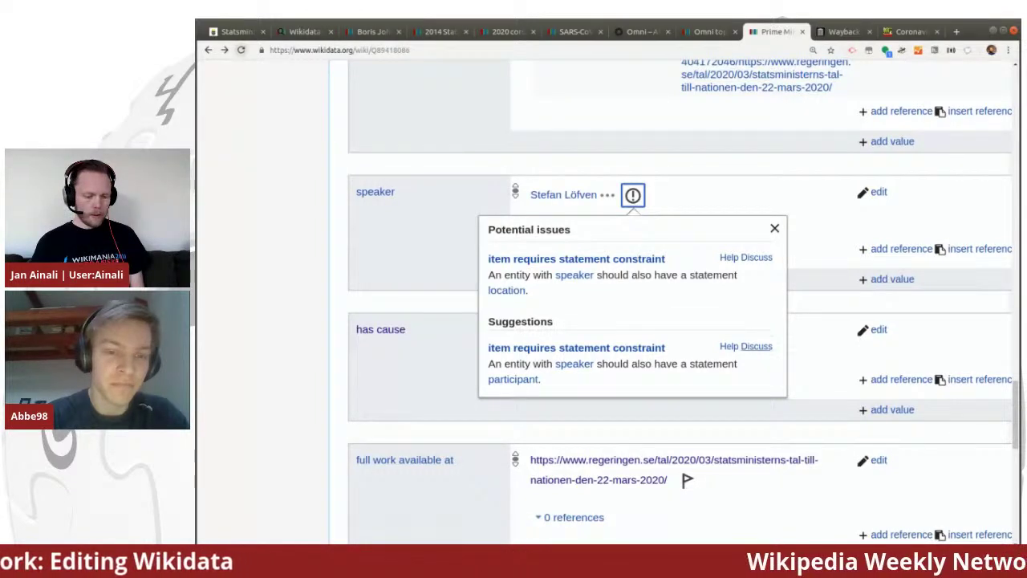
{"action": "left_click", "coordinate": [767, 346]}
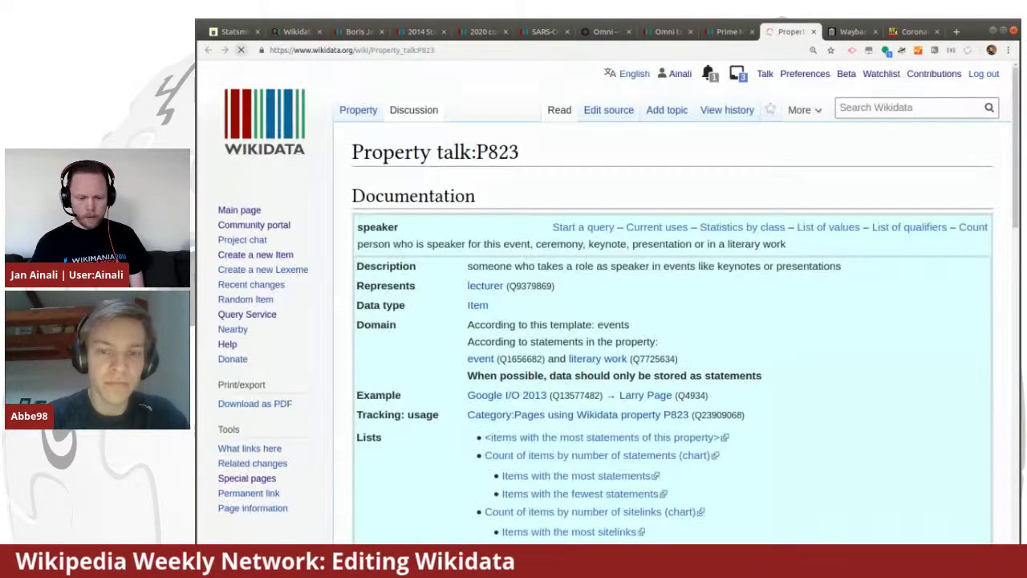
Read the documentation and constraints on the talk page of the speaker property (P823)
{"action": "scroll", "coordinate": [653, 244], "scroll_direction": "down", "scroll_amount": 1}
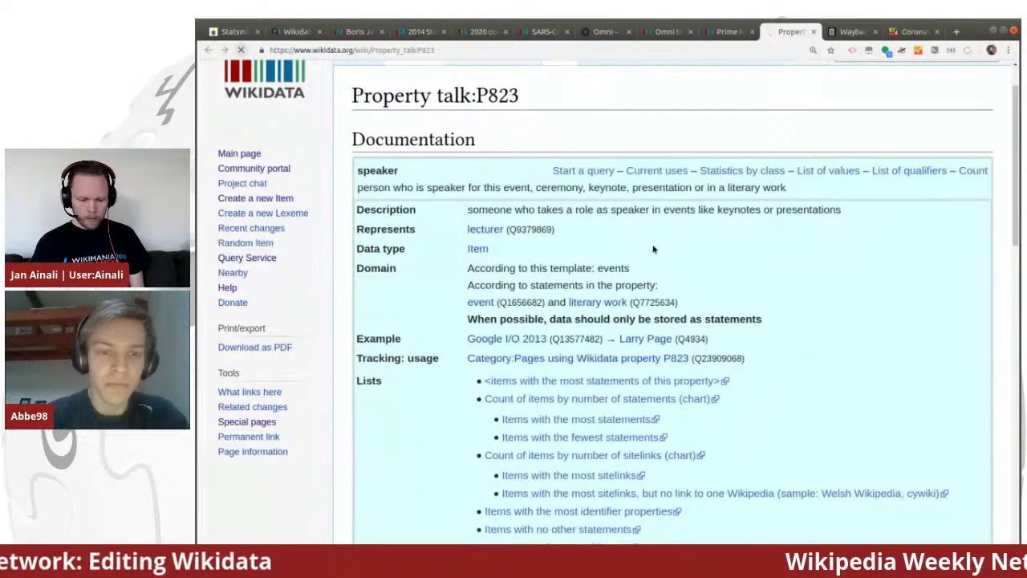
{"action": "scroll", "coordinate": [654, 245], "scroll_direction": "down", "scroll_amount": 3}
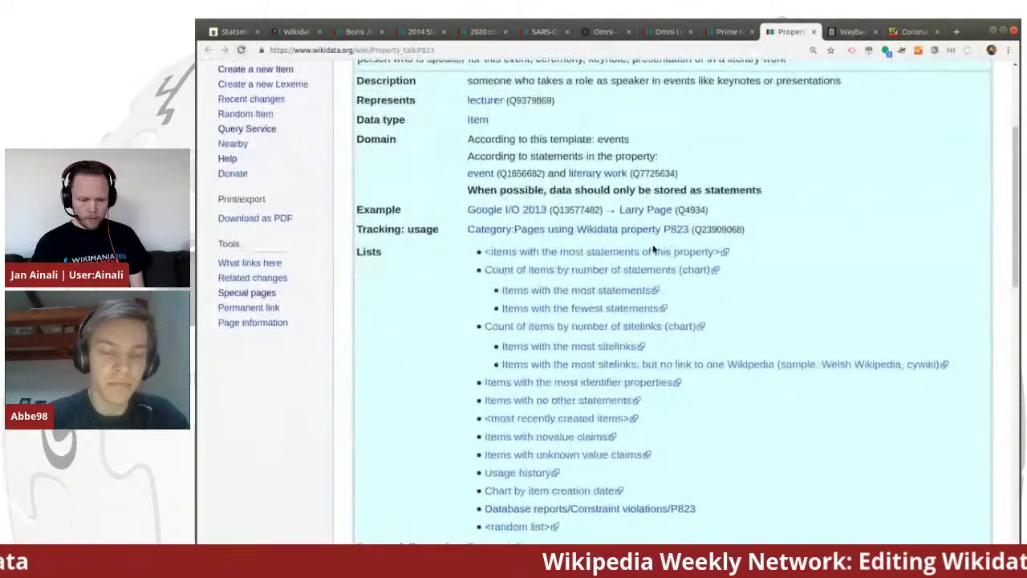
{"action": "scroll", "coordinate": [653, 249], "scroll_direction": "down", "scroll_amount": 6}
{"action": "scroll", "coordinate": [653, 249], "scroll_direction": "down", "scroll_amount": 2}
{"action": "scroll", "coordinate": [653, 249], "scroll_direction": "up", "scroll_amount": 3}
{"action": "scroll", "coordinate": [653, 248], "scroll_direction": "down", "scroll_amount": 6}
{"action": "scroll", "coordinate": [653, 249], "scroll_direction": "down", "scroll_amount": 4}
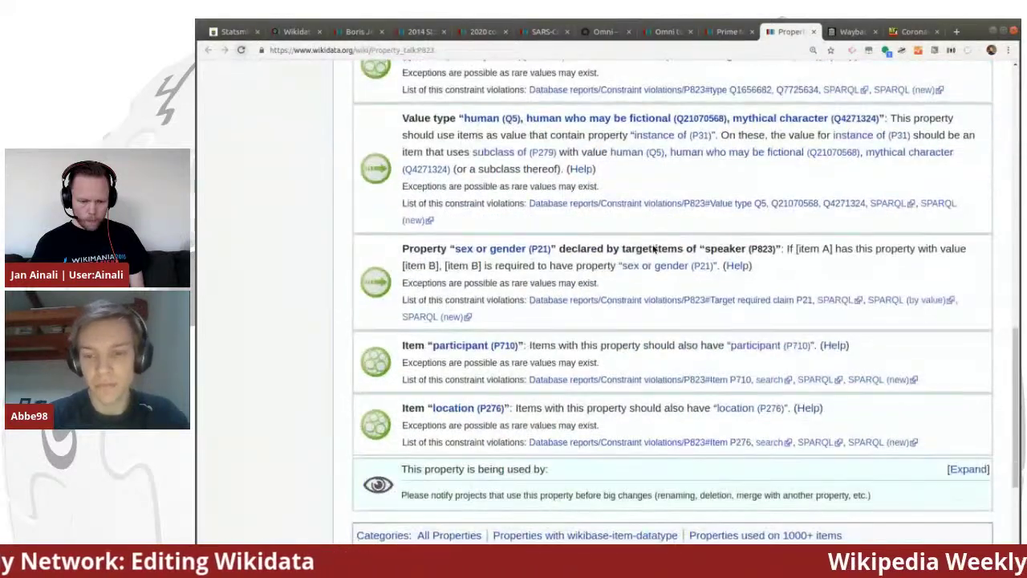
{"action": "scroll", "coordinate": [654, 249], "scroll_direction": "down", "scroll_amount": 3}
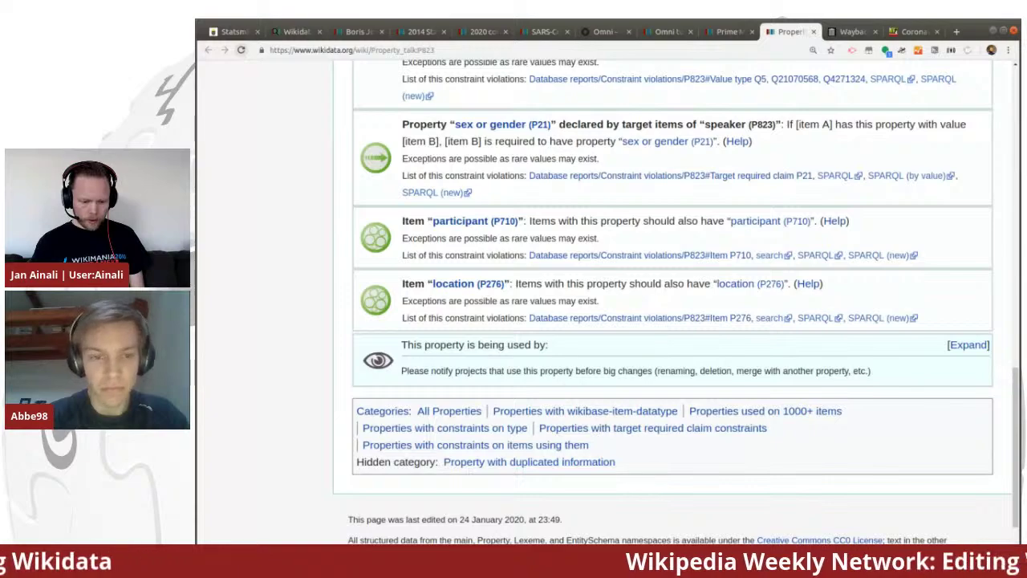
{"action": "scroll", "coordinate": [675, 280], "scroll_direction": "up", "scroll_amount": 1}
{"action": "scroll", "coordinate": [658, 234], "scroll_direction": "down", "scroll_amount": 2}
{"action": "scroll", "coordinate": [658, 234], "scroll_direction": "up", "scroll_amount": 3}
{"action": "scroll", "coordinate": [656, 235], "scroll_direction": "up", "scroll_amount": 5}
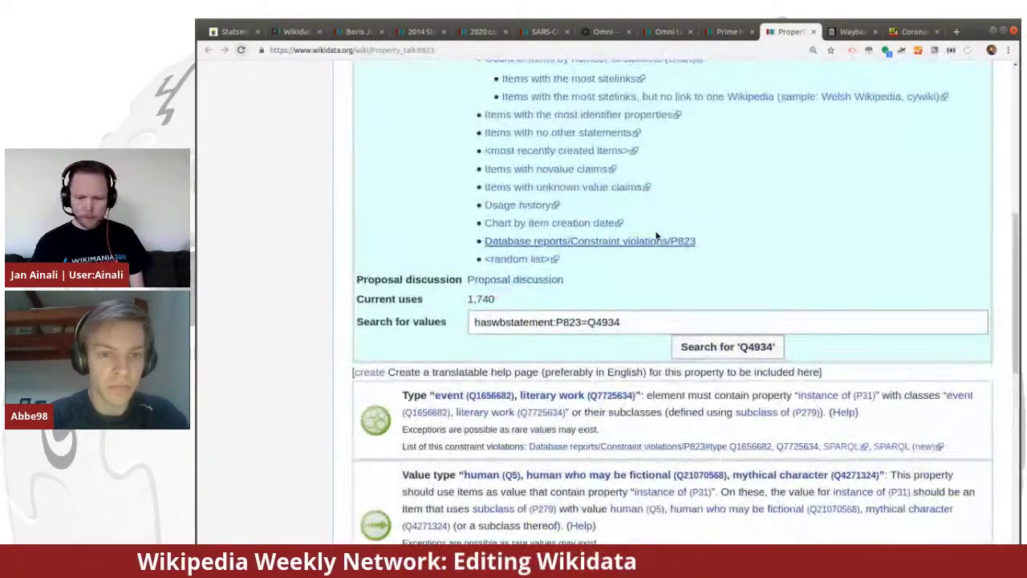
Read the original proposal discussion of the speaker property, close it and check the property's type constraint
{"action": "left_click", "coordinate": [530, 281]}
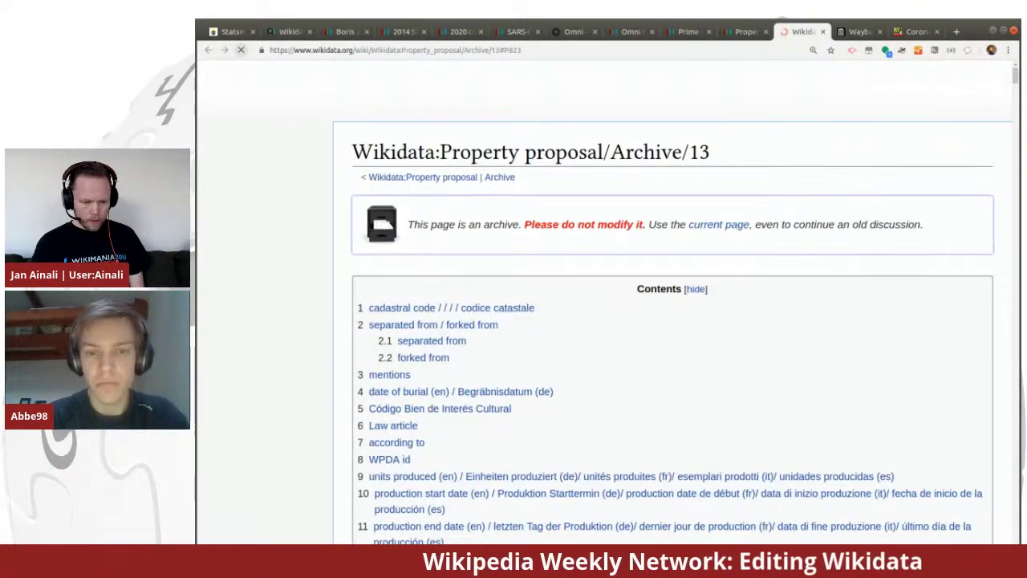
{"action": "scroll", "coordinate": [717, 292], "scroll_direction": "down", "scroll_amount": 3}
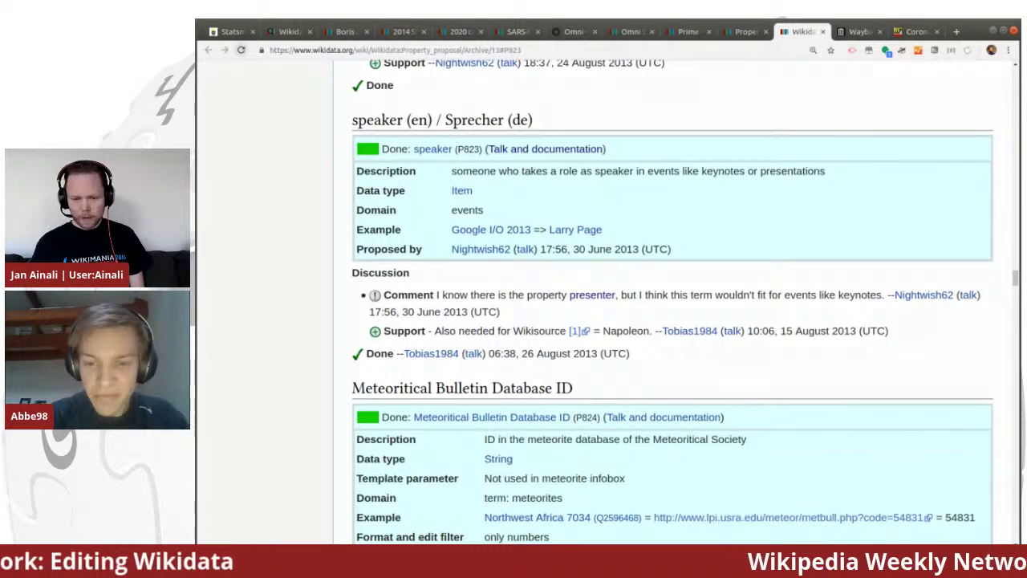
{"action": "left_click", "coordinate": [822, 33]}
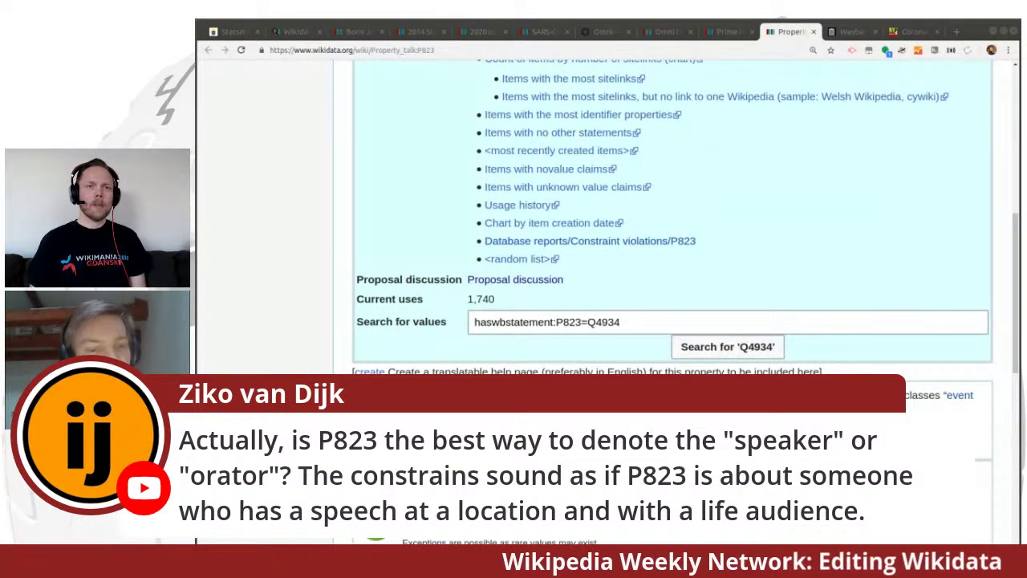
{"action": "scroll", "coordinate": [607, 260], "scroll_direction": "down", "scroll_amount": 1}
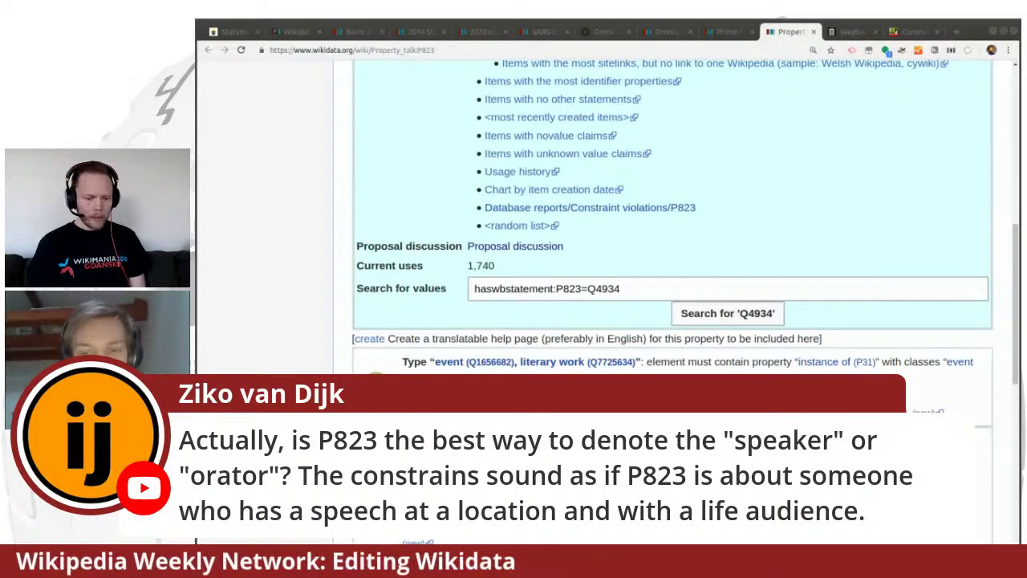
{"action": "scroll", "coordinate": [673, 268], "scroll_direction": "down", "scroll_amount": 2}
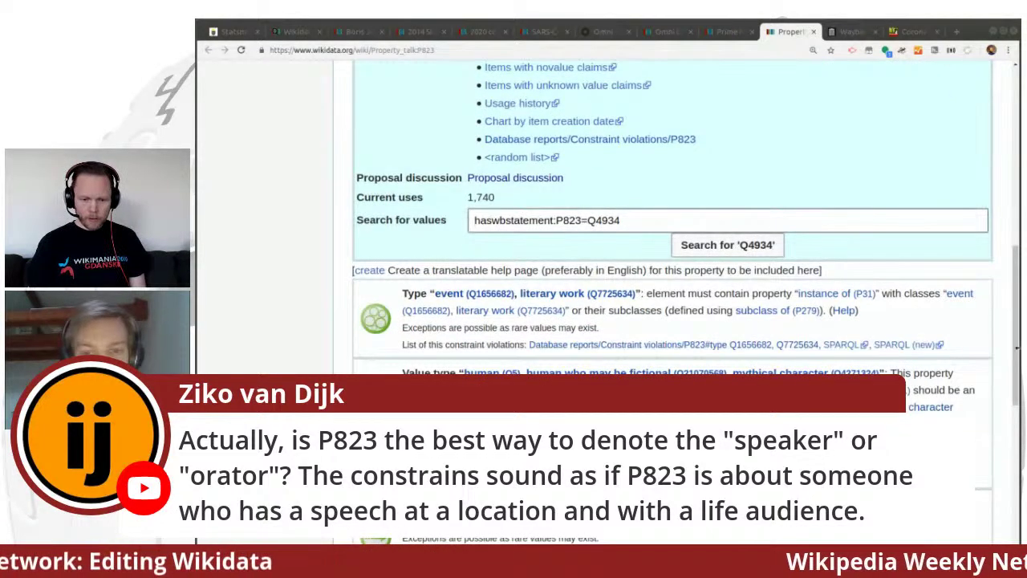
Return to the speech item, dismiss the potential issues and insert the copied reference into the speaker statement
{"action": "key", "text": "ctrl+Page_Up"}
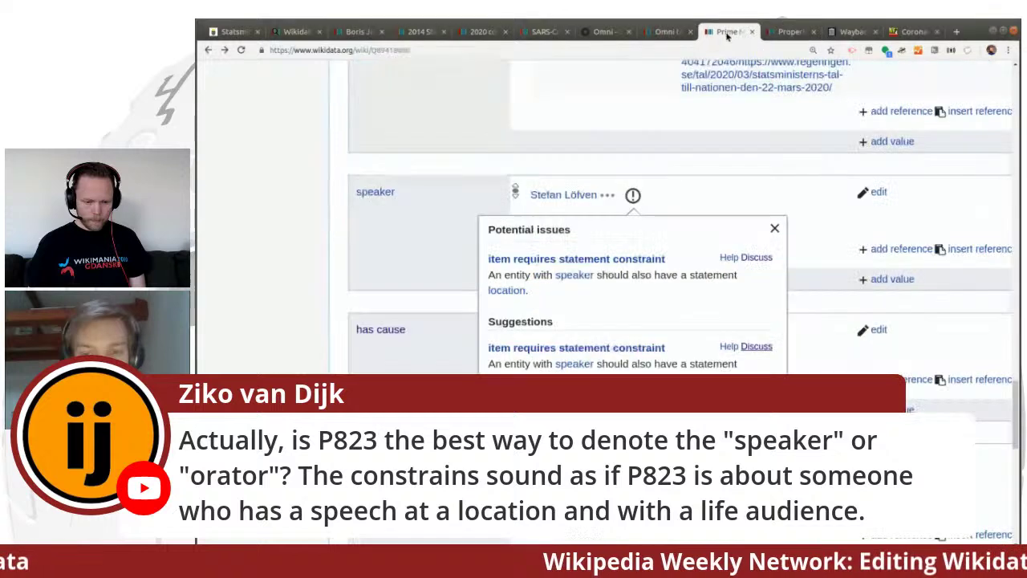
{"action": "left_click", "coordinate": [754, 183]}
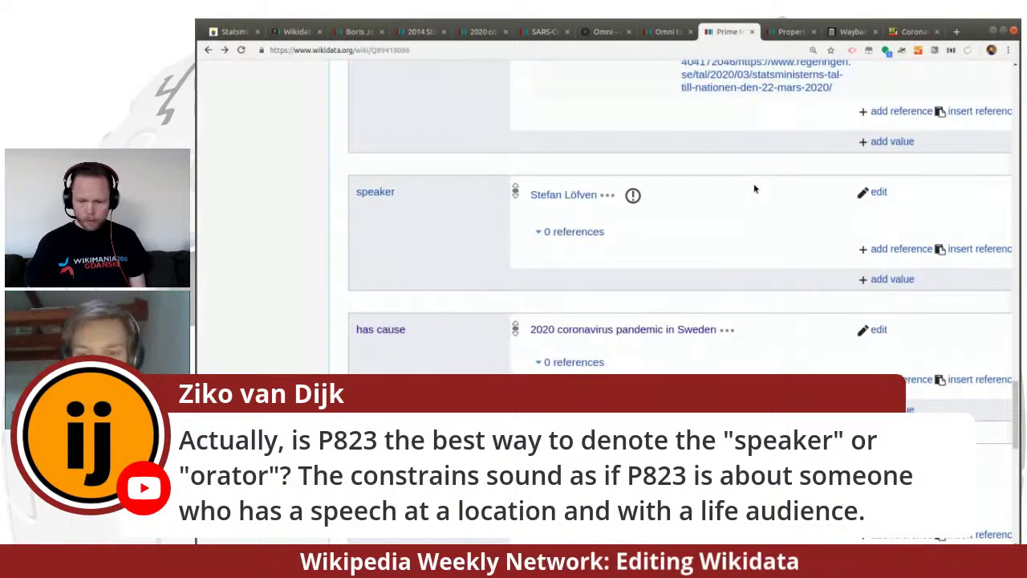
{"action": "scroll", "coordinate": [755, 216], "scroll_direction": "down", "scroll_amount": 1}
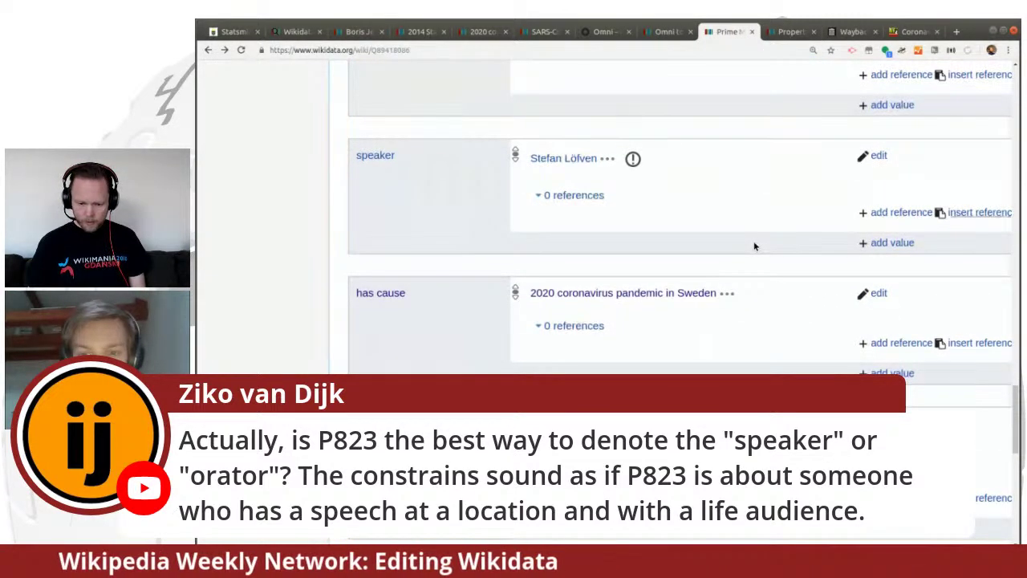
{"action": "left_click", "coordinate": [980, 212]}
Review the has cause, full work available at and copyright status statements for missing references
{"action": "scroll", "coordinate": [754, 212], "scroll_direction": "down", "scroll_amount": 4}
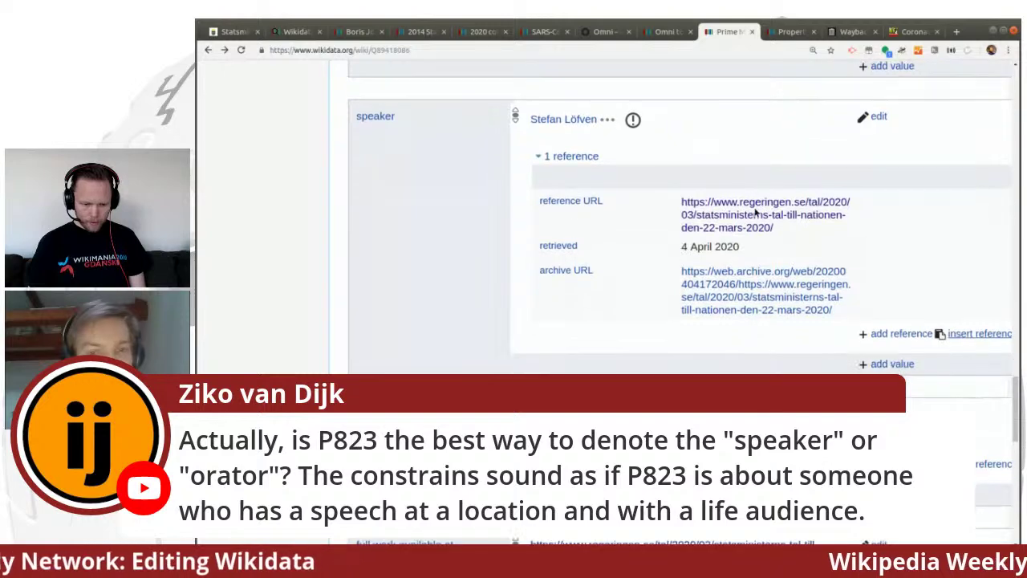
{"action": "scroll", "coordinate": [754, 212], "scroll_direction": "down", "scroll_amount": 3}
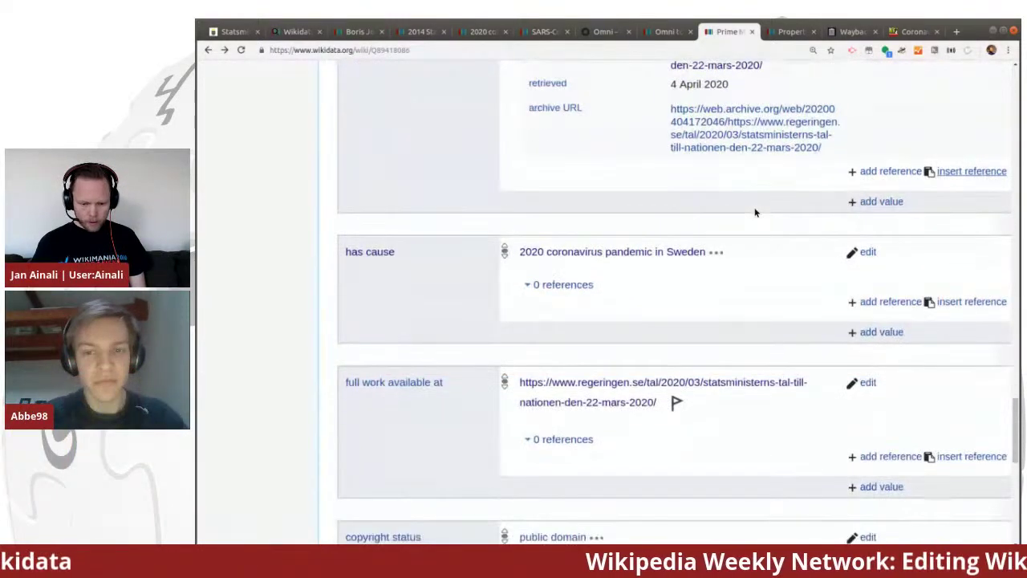
{"action": "scroll", "coordinate": [773, 218], "scroll_direction": "down", "scroll_amount": 4}
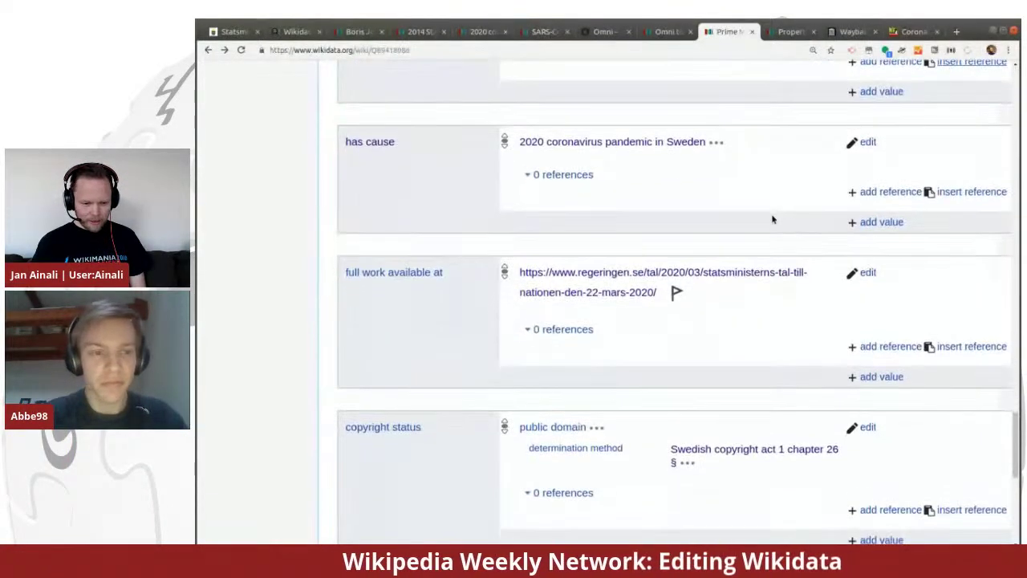
{"action": "scroll", "coordinate": [772, 219], "scroll_direction": "down", "scroll_amount": 2}
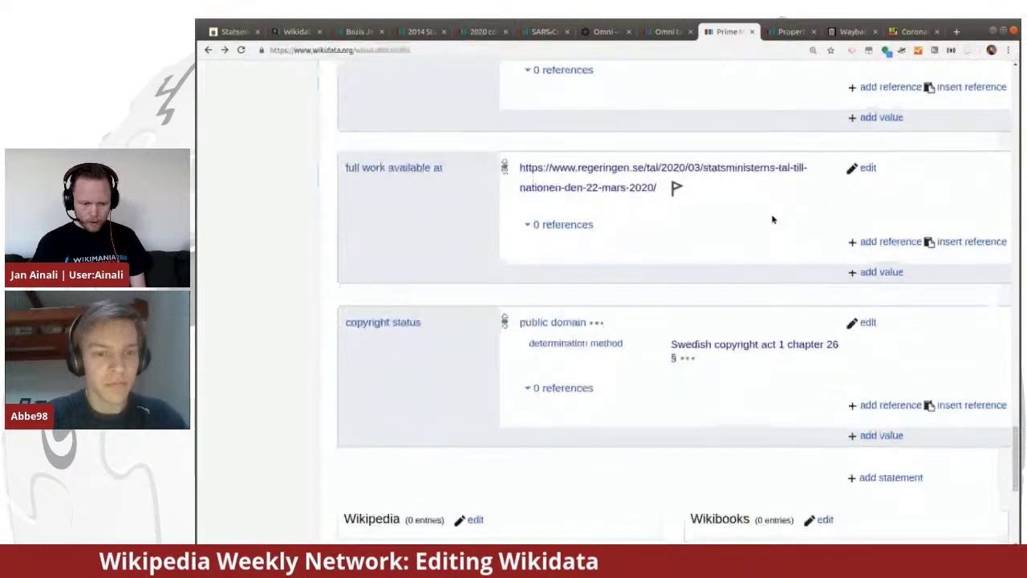
{"action": "scroll", "coordinate": [762, 239], "scroll_direction": "up", "scroll_amount": 3}
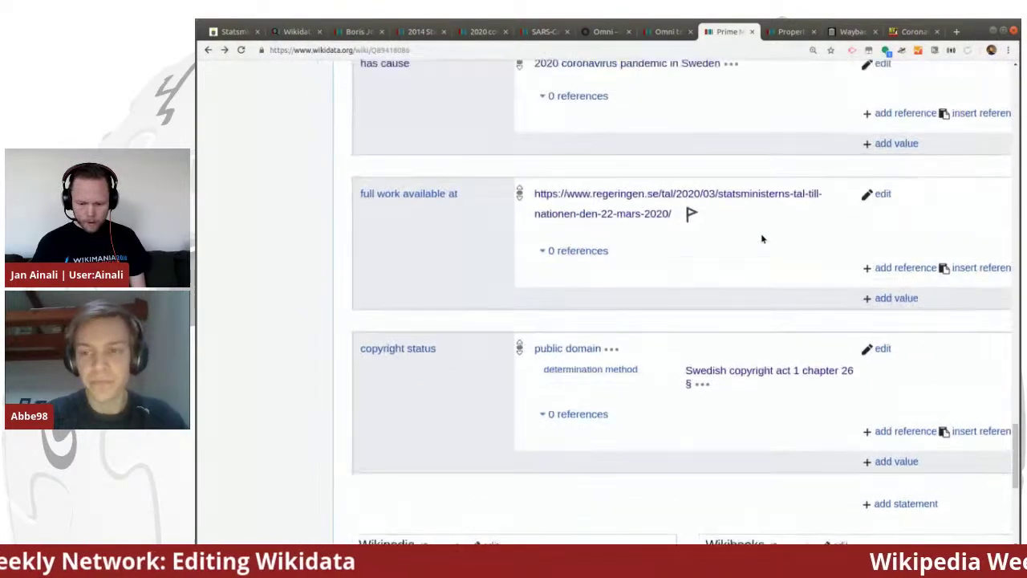
{"action": "scroll", "coordinate": [763, 239], "scroll_direction": "down", "scroll_amount": 3}
{"action": "scroll", "coordinate": [763, 238], "scroll_direction": "up", "scroll_amount": 6}
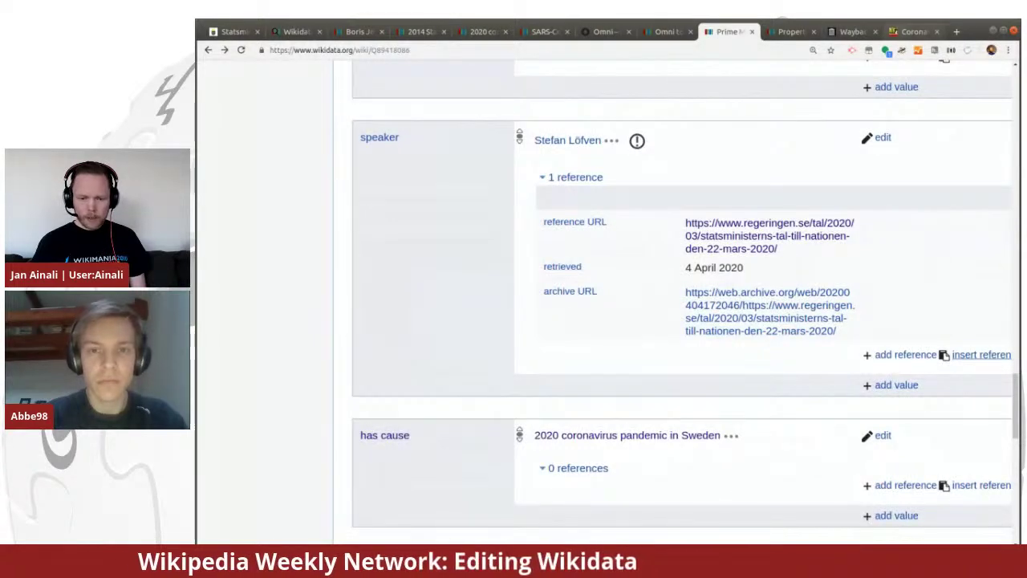
Look up "svt tal till nationen" in the browser, open the suggested SVT Nyheter article and copy its web address
{"action": "left_click", "coordinate": [915, 31]}
{"action": "left_click", "coordinate": [465, 48]}
{"action": "type", "text": "s"}
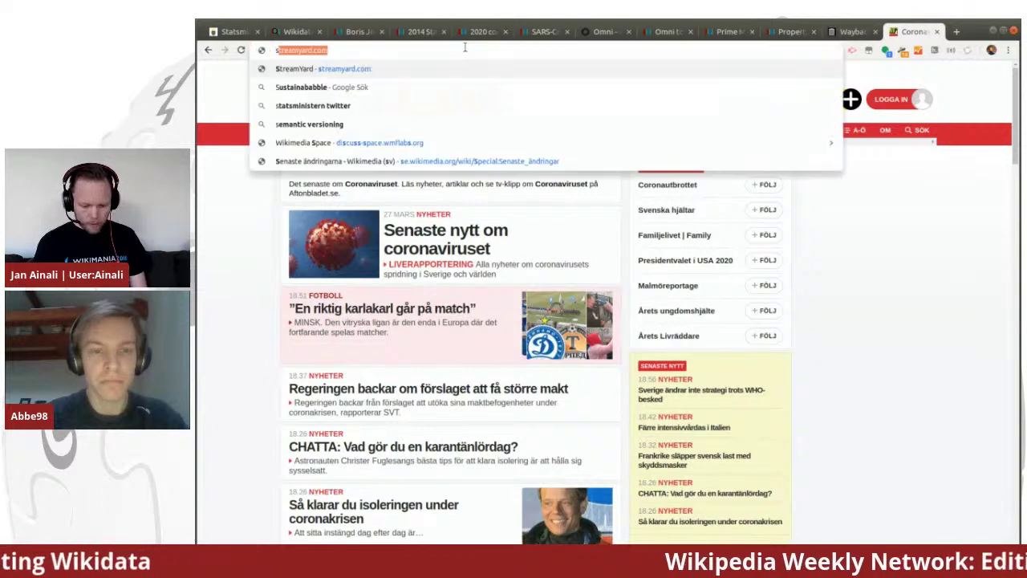
{"action": "type", "text": "vt tal till nationen"}
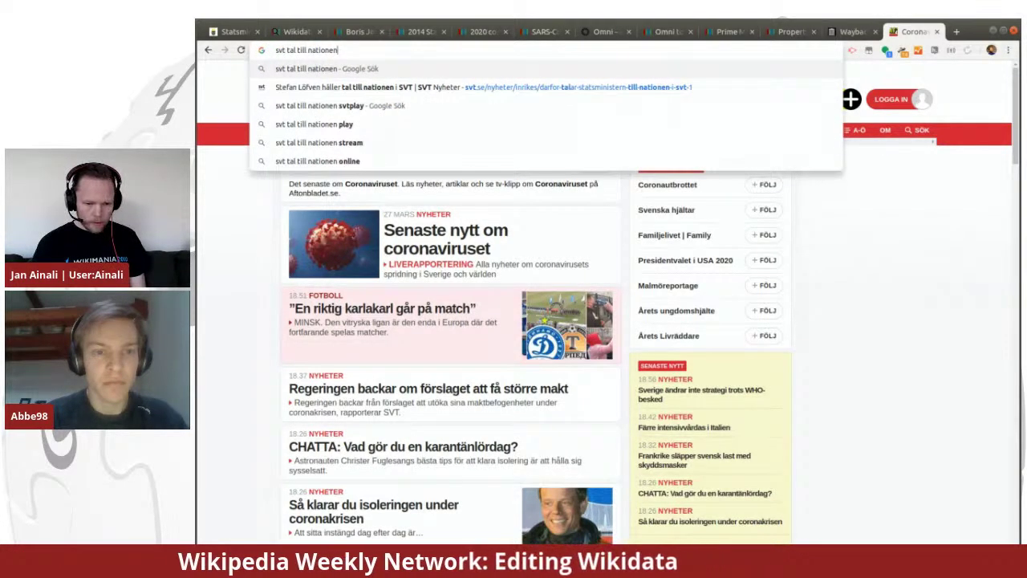
{"action": "key", "text": "Down"}
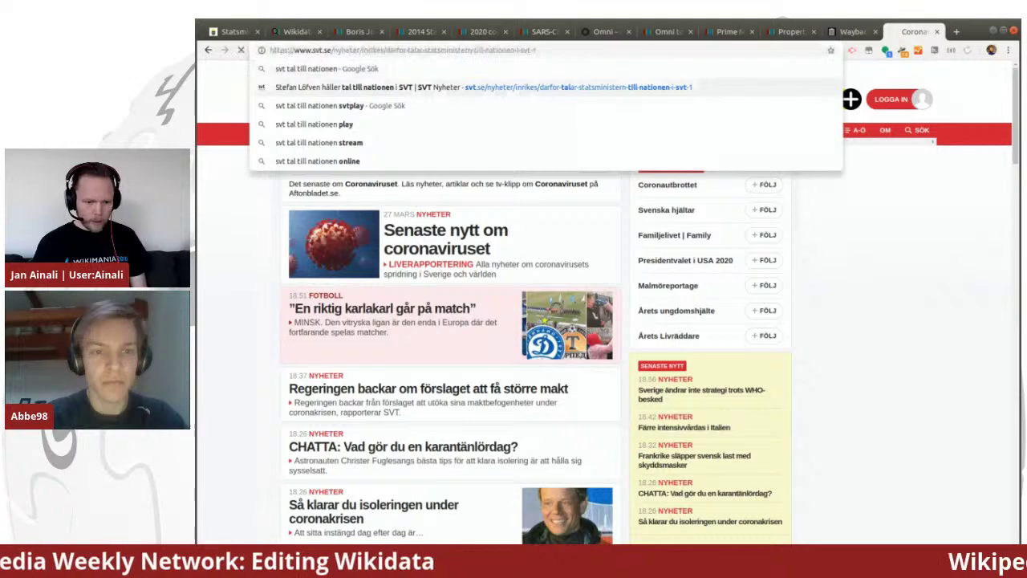
{"action": "key", "text": "Return"}
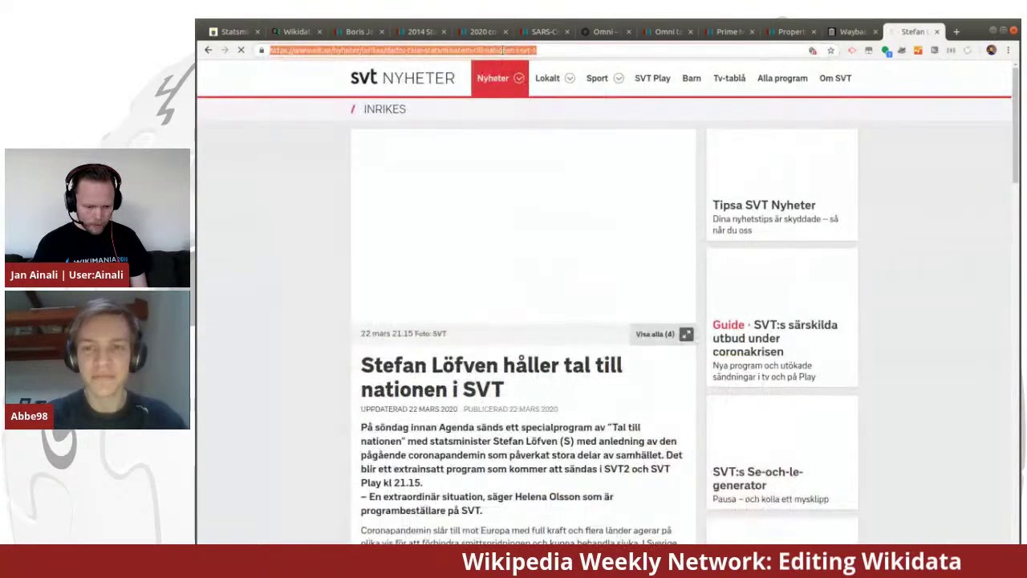
{"action": "left_click", "coordinate": [503, 49]}
{"action": "key", "text": "ctrl+c"}
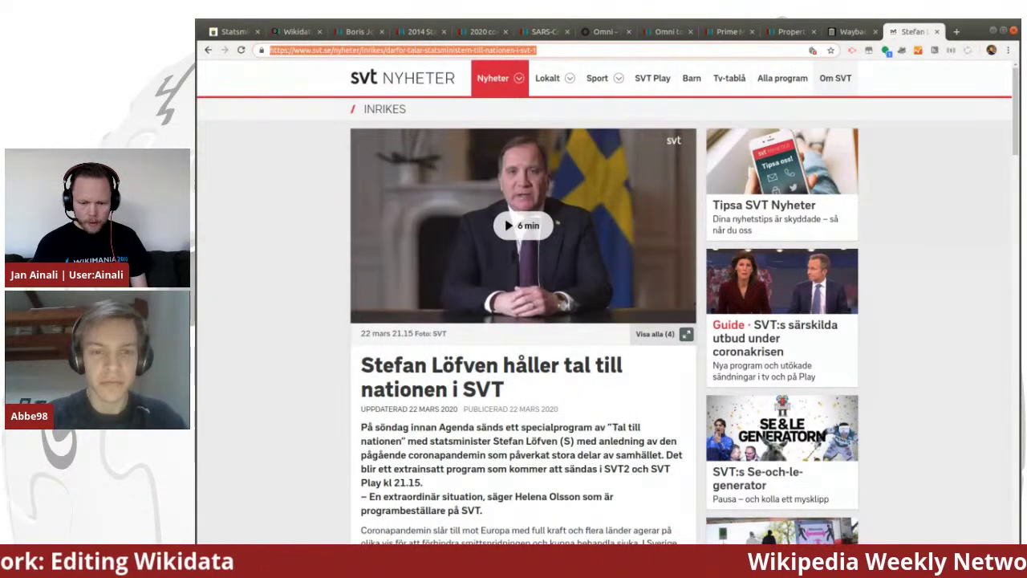
{"action": "left_click", "coordinate": [727, 31]}
{"action": "scroll", "coordinate": [732, 248], "scroll_direction": "up", "scroll_amount": 3}
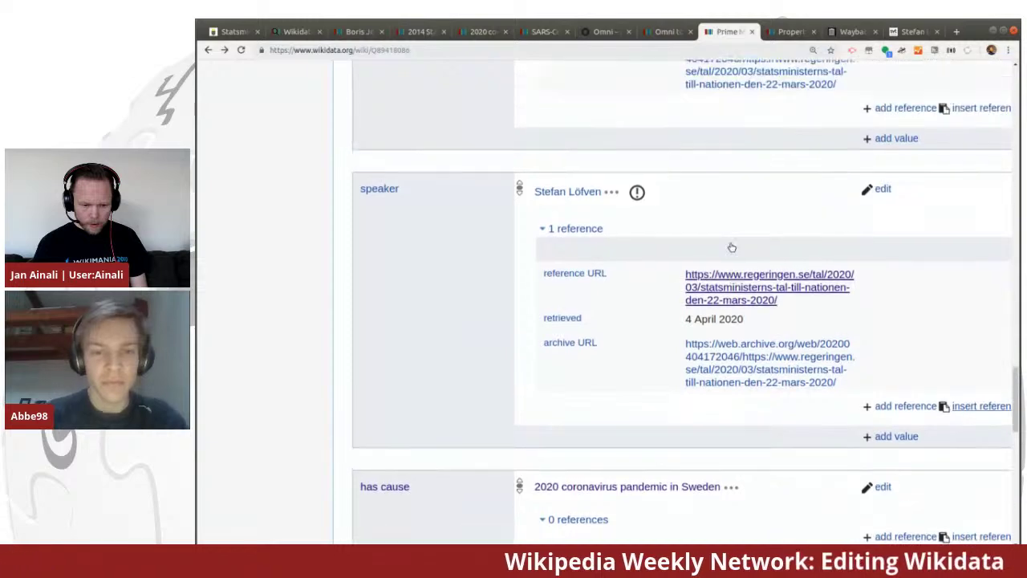
{"action": "scroll", "coordinate": [732, 247], "scroll_direction": "up", "scroll_amount": 15}
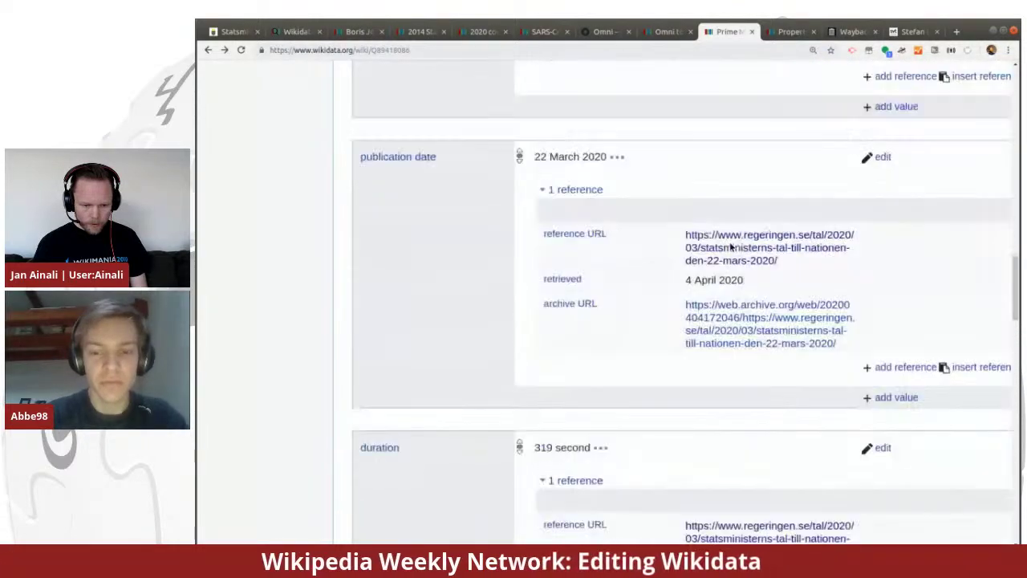
{"action": "scroll", "coordinate": [731, 246], "scroll_direction": "up", "scroll_amount": 5}
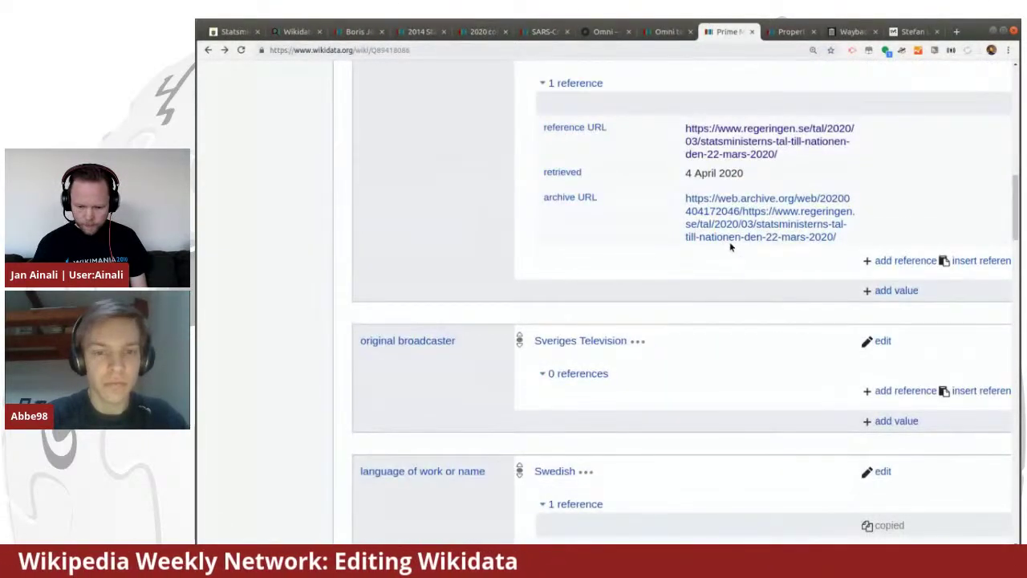
{"action": "left_click", "coordinate": [894, 391]}
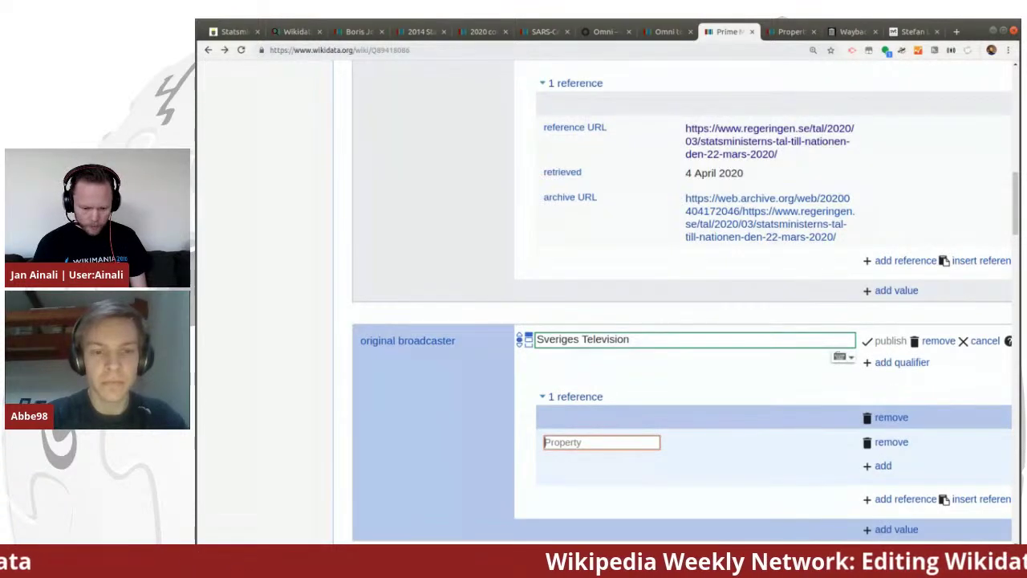
{"action": "type", "text": "fer"}
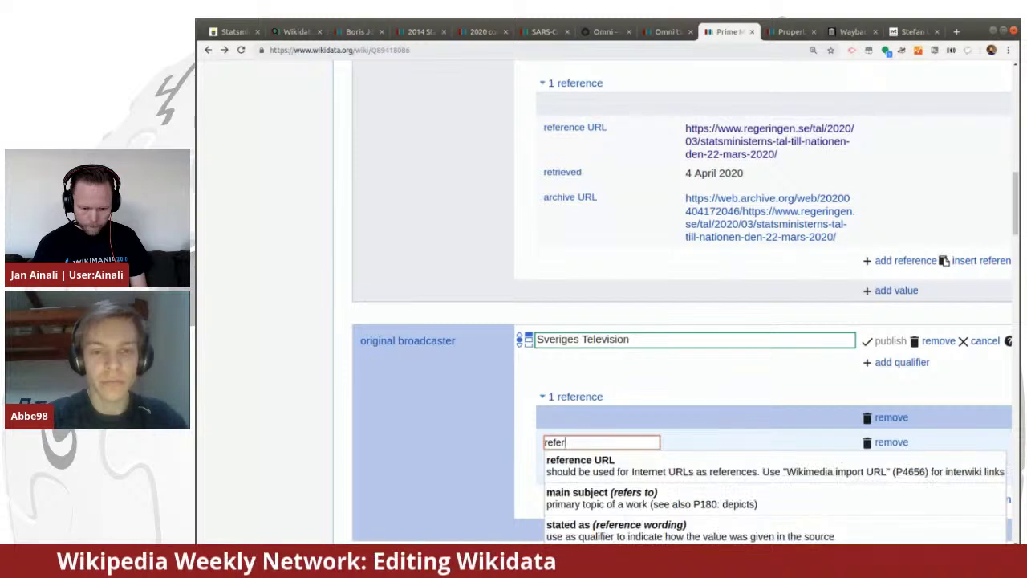
{"action": "left_click", "coordinate": [679, 459]}
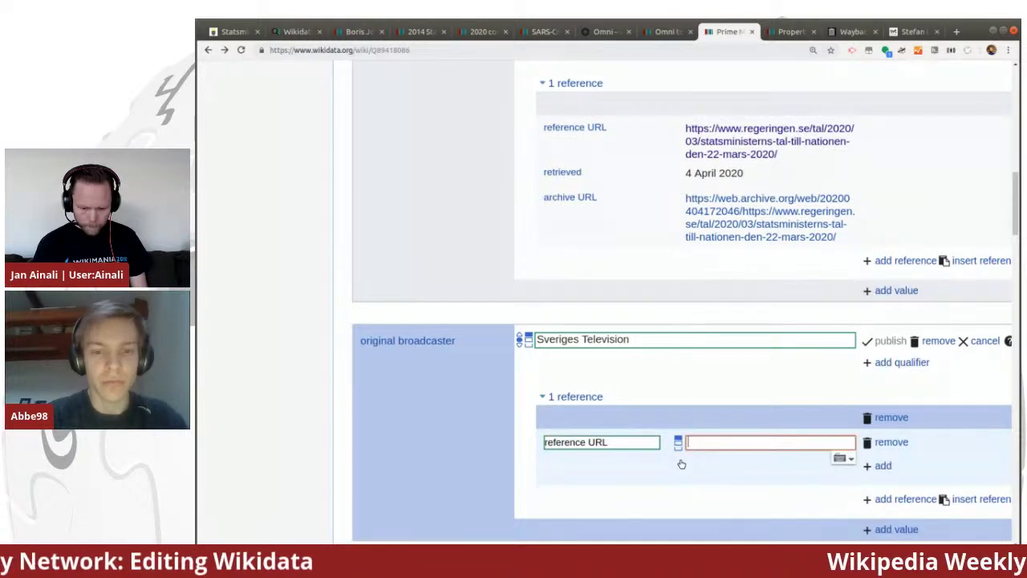
{"action": "type", "text": "https://www.svt.se/nyheter/inrikes/darfor-talar-statsministern-till-nationen-svt-1"}
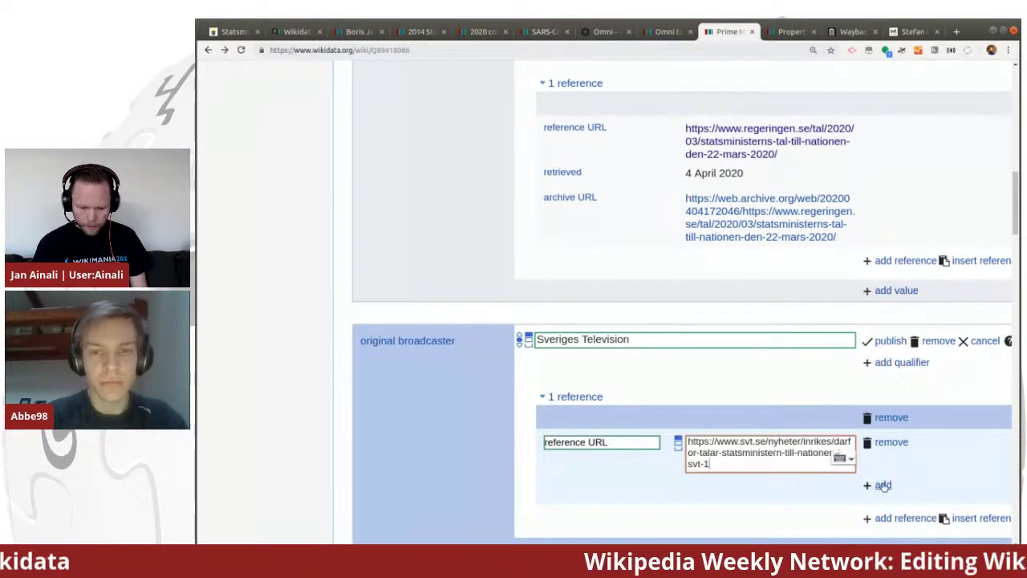
Add the retrieved property with the date 2020-04-04 to the broadcaster reference and add another empty property row
{"action": "scroll", "coordinate": [713, 321], "scroll_direction": "down", "scroll_amount": 3}
{"action": "key", "text": "Tab"}
{"action": "key", "text": "Tab"}
{"action": "key", "text": "Return"}
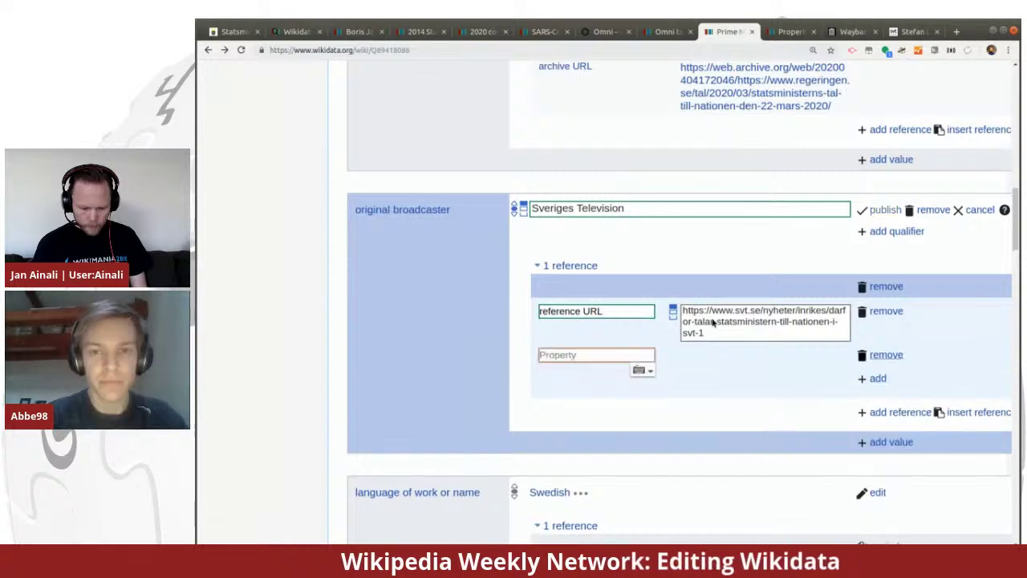
{"action": "type", "text": "re"}
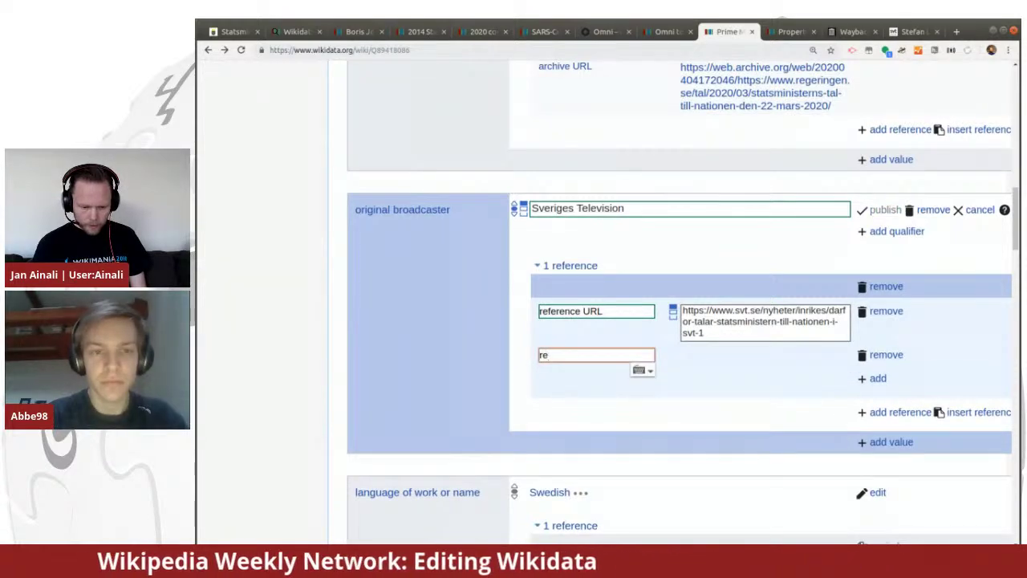
{"action": "key", "text": "Down"}
{"action": "key", "text": "Down"}
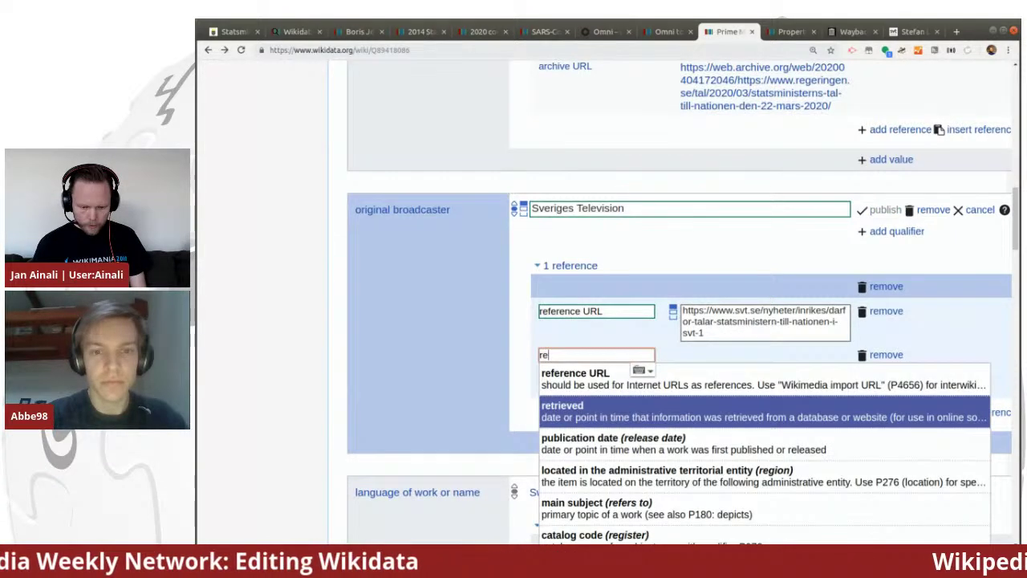
{"action": "left_click", "coordinate": [741, 424]}
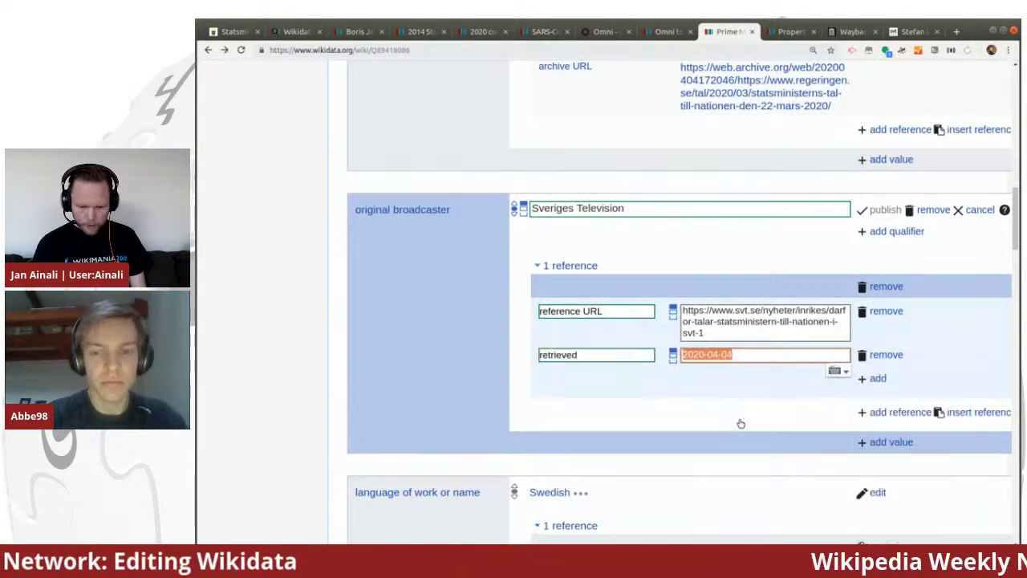
{"action": "left_click", "coordinate": [874, 378]}
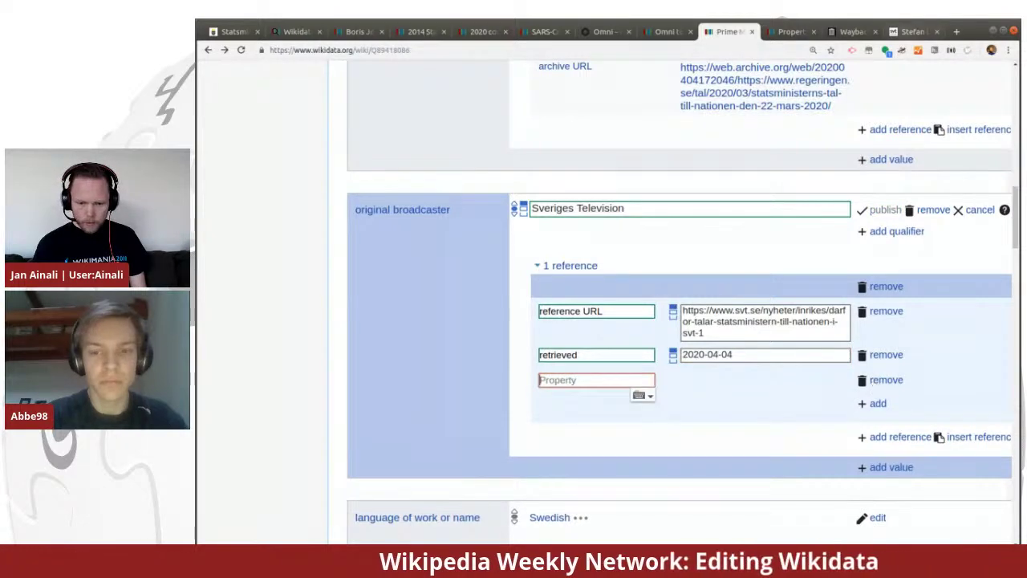
Save the SVT article with the Wayback Machine's Save Page Now and copy the captured snapshot's address
{"action": "left_click", "coordinate": [841, 32]}
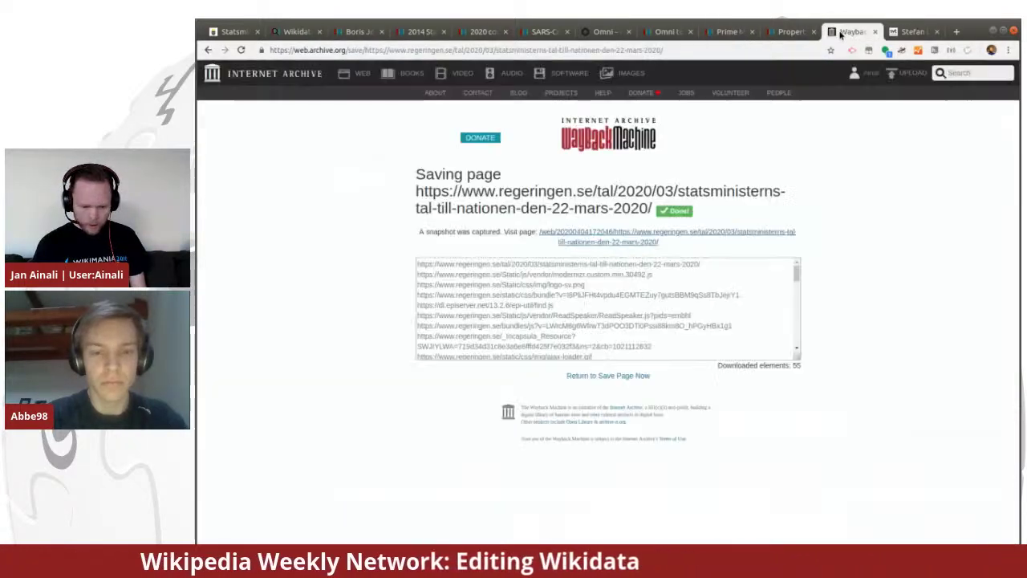
{"action": "left_click", "coordinate": [617, 377]}
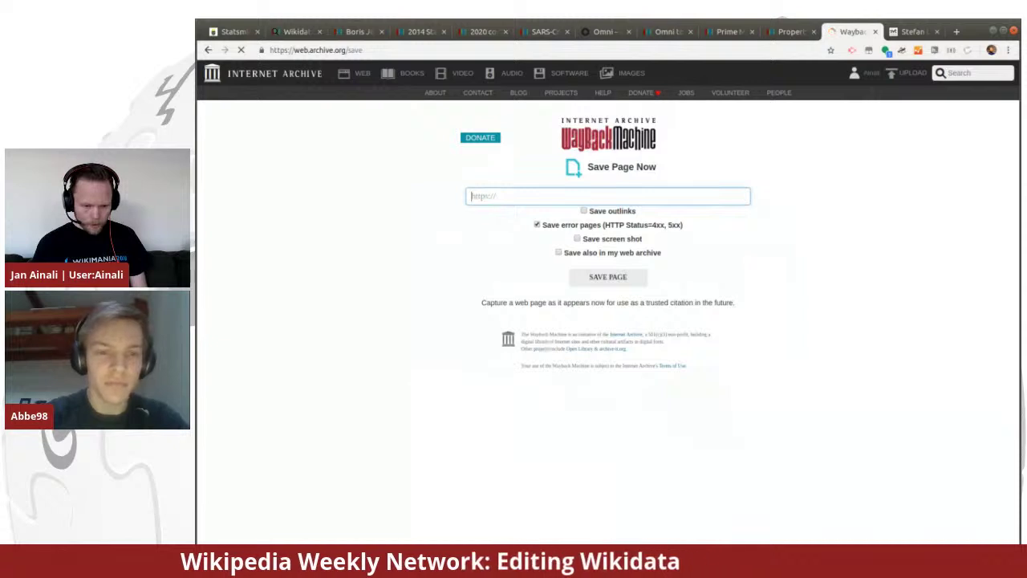
{"action": "key", "text": "ctrl+v"}
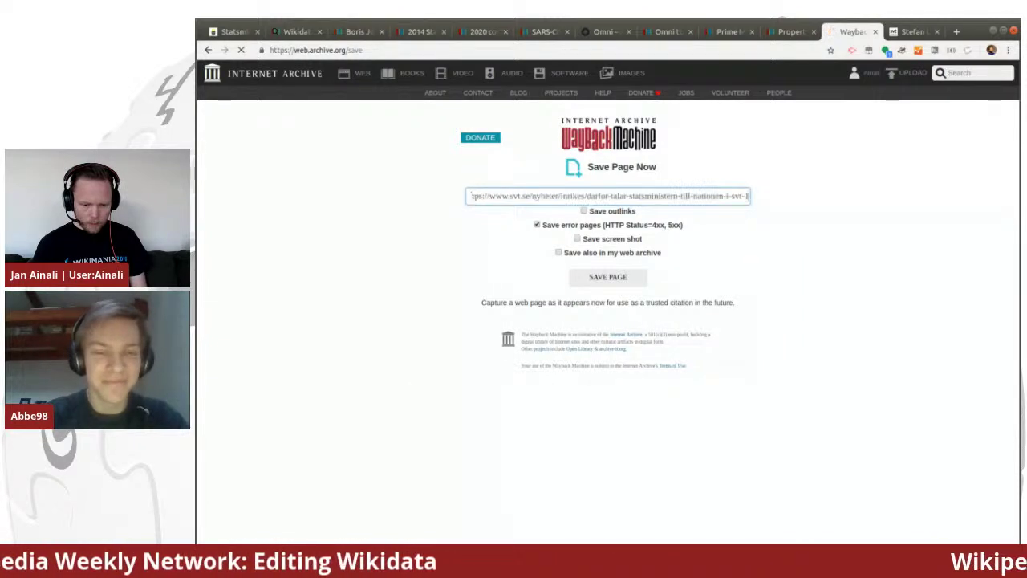
{"action": "left_click", "coordinate": [612, 282]}
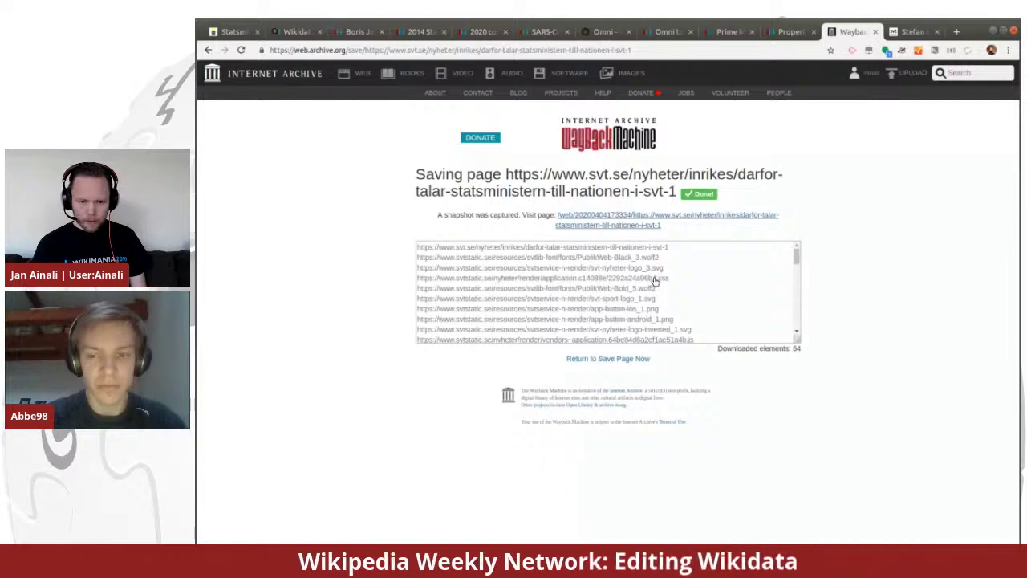
Back in the speech item, add the snapshot address as archive URL to the Sveriges Television reference and publish the statement
{"action": "left_click", "coordinate": [717, 30]}
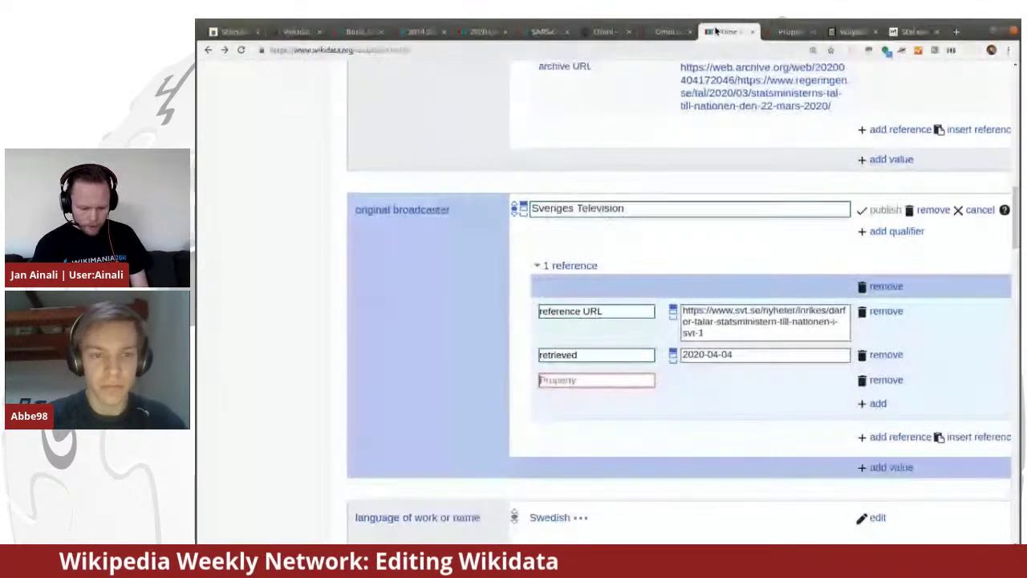
{"action": "type", "text": "arch"}
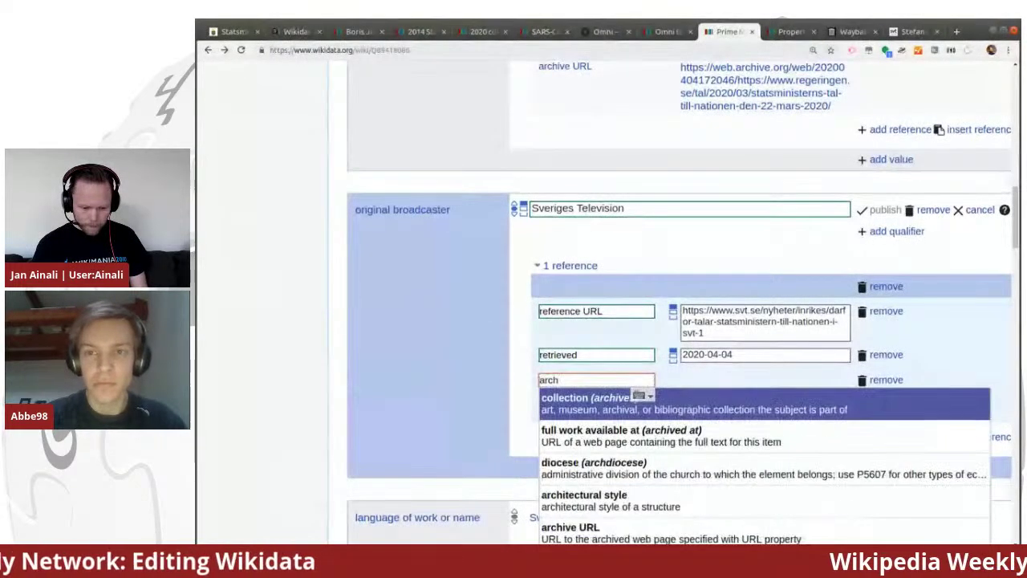
{"action": "key", "text": "Down"}
{"action": "key", "text": "Down"}
{"action": "key", "text": "Down"}
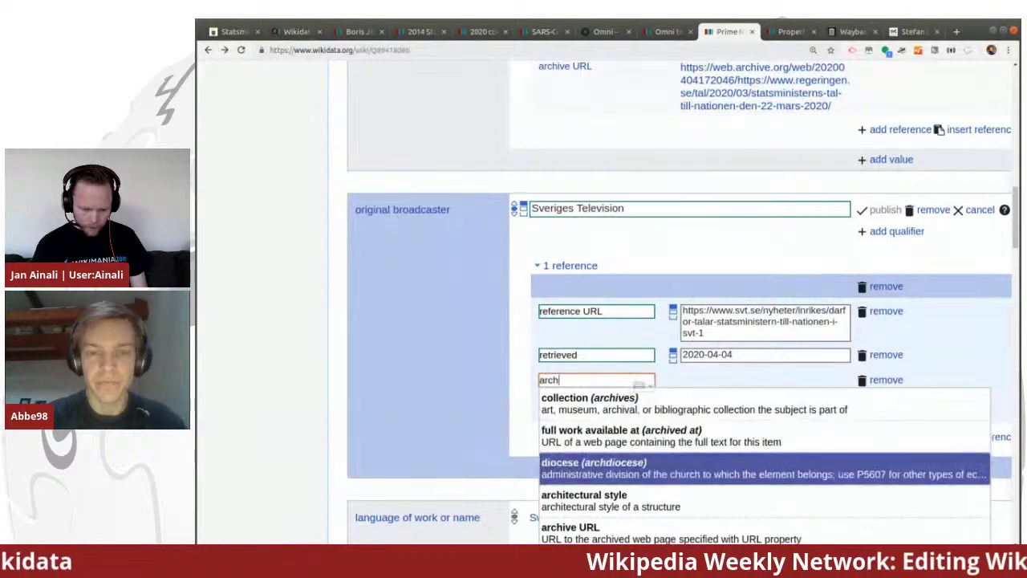
{"action": "left_click", "coordinate": [604, 531]}
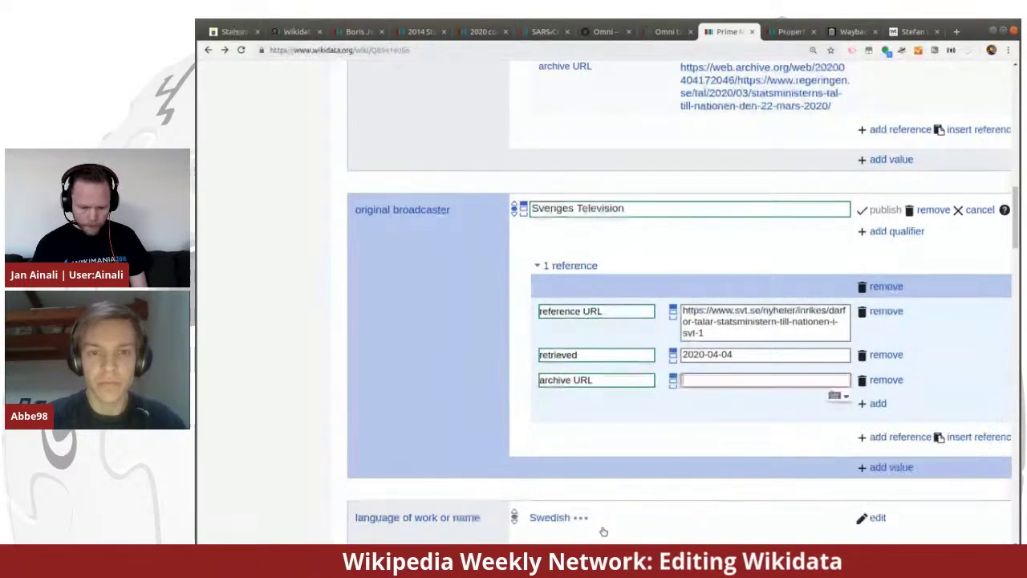
{"action": "key", "text": "ctrl+v"}
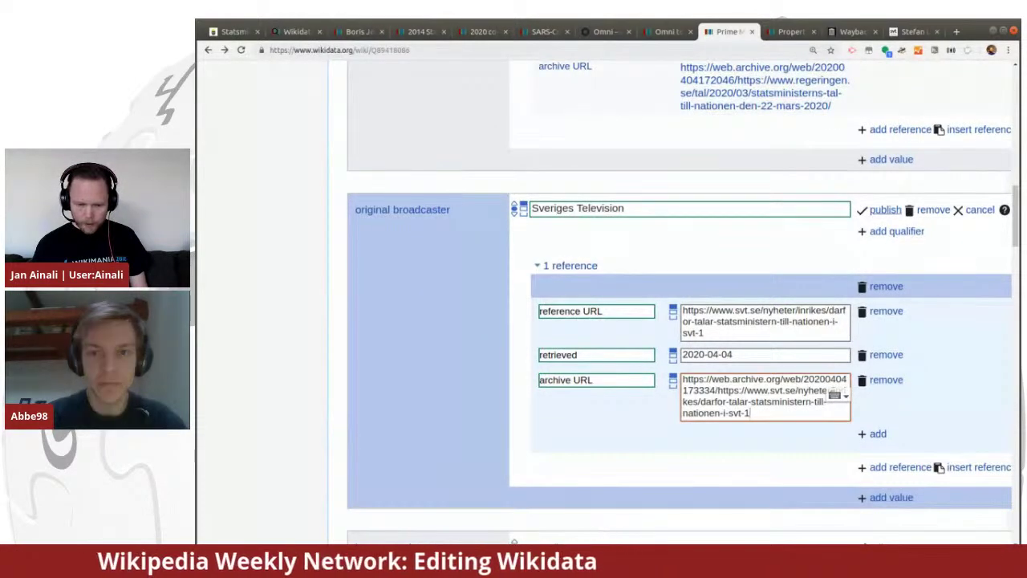
{"action": "left_click", "coordinate": [885, 209]}
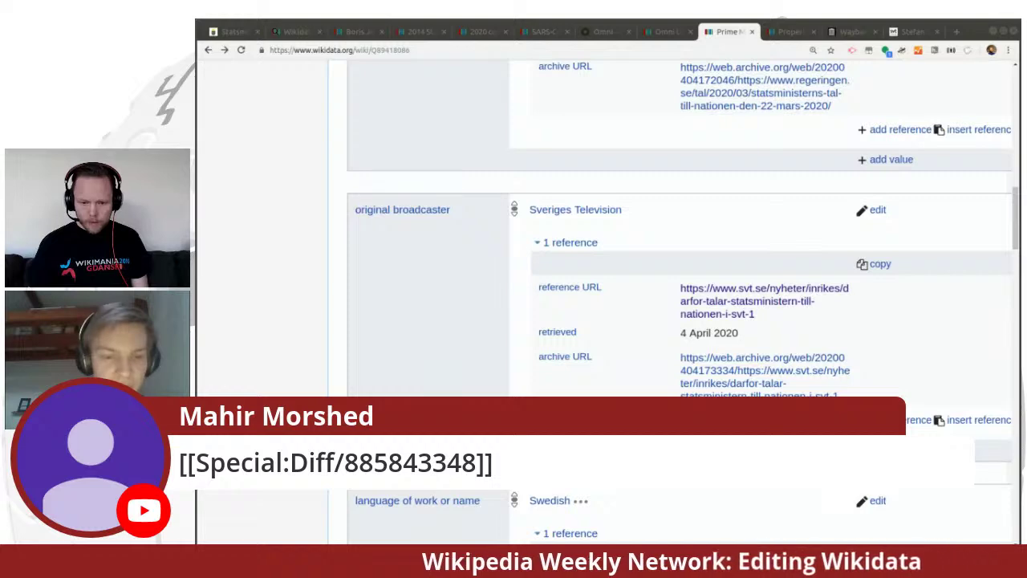
From the speaker property's talk page, look up Special:Diff/885843348 in the Wikidata search to open that revision comparison
{"action": "left_click", "coordinate": [787, 32]}
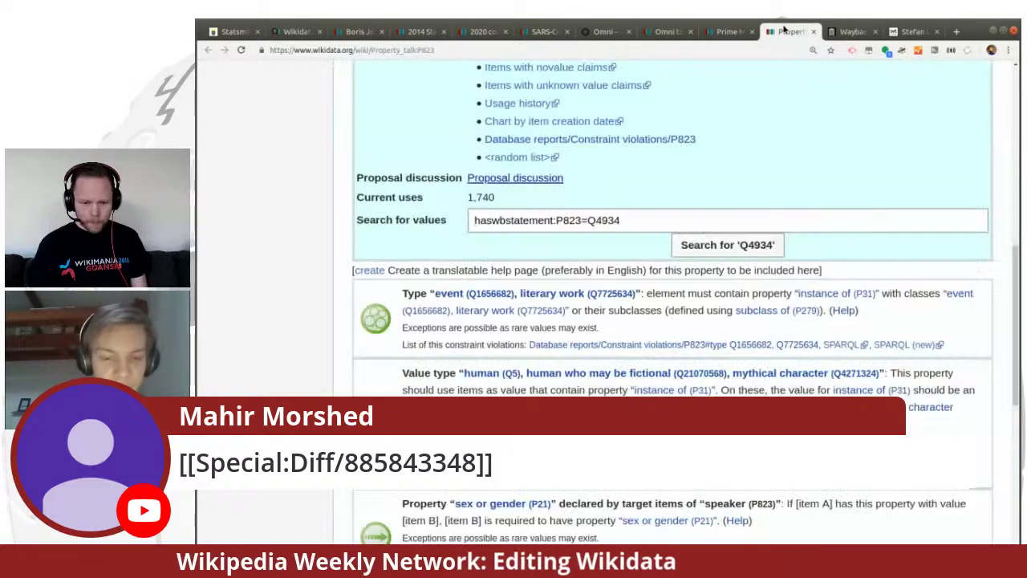
{"action": "left_click", "coordinate": [915, 106]}
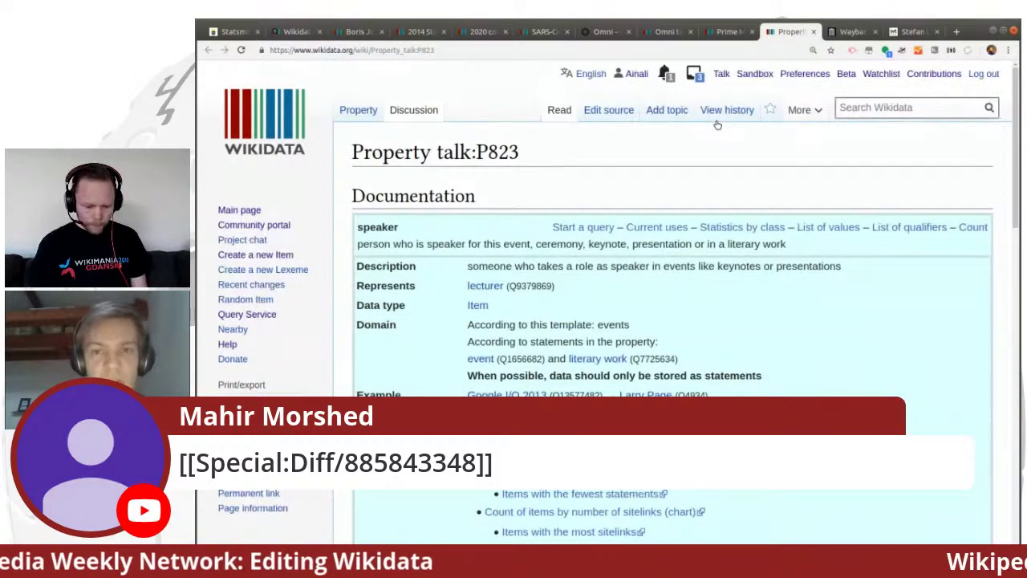
{"action": "type", "text": "Speci"}
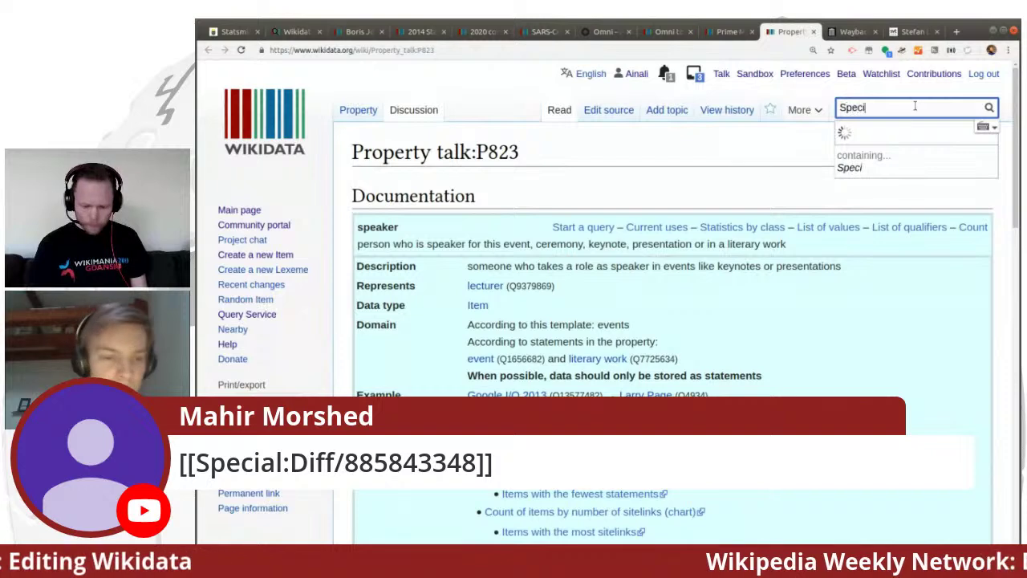
{"action": "type", "text": "al:Dig"}
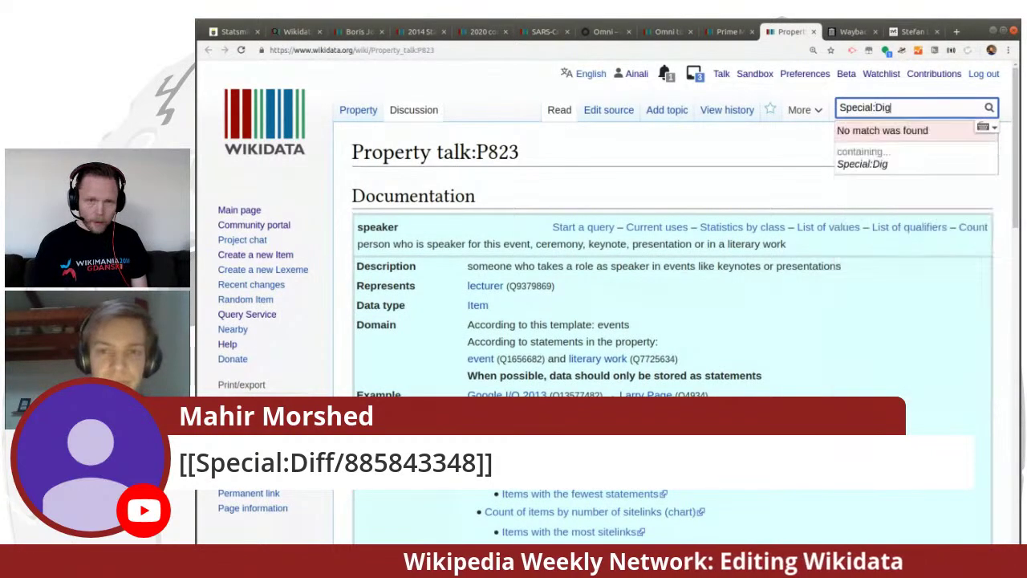
{"action": "key", "text": "BackSpace"}
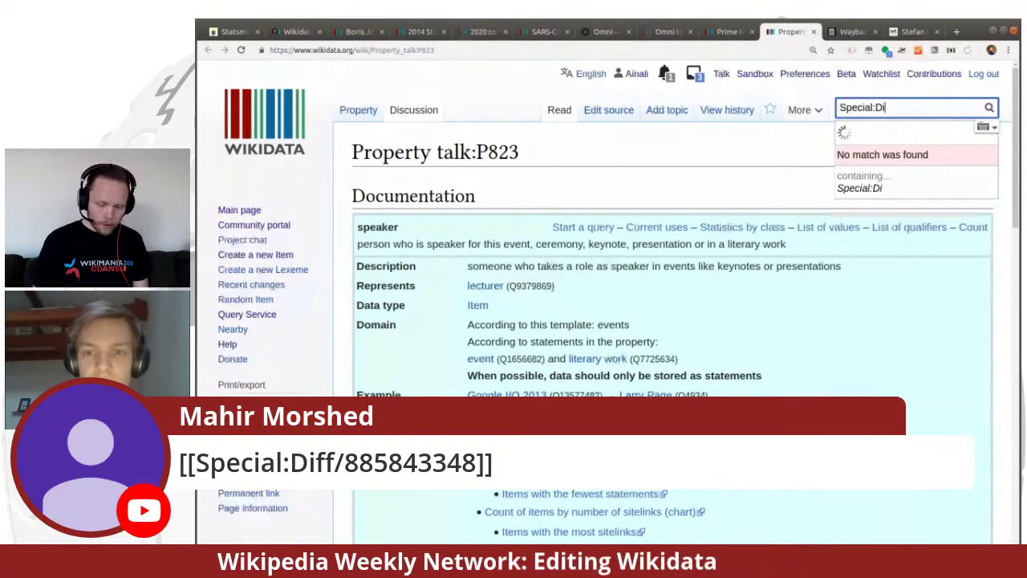
{"action": "type", "text": "ff/88"}
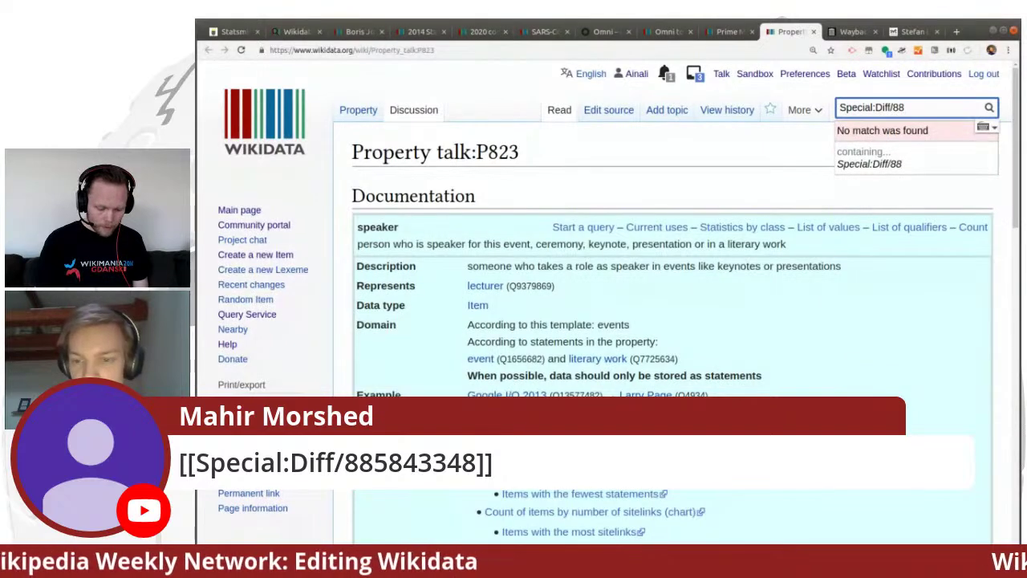
{"action": "type", "text": "58"}
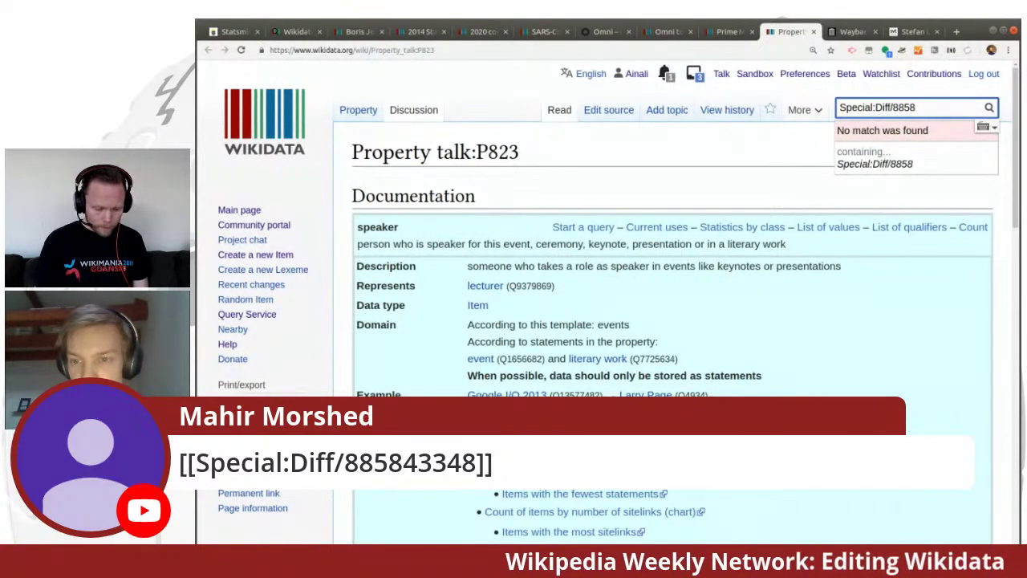
{"action": "type", "text": "433"}
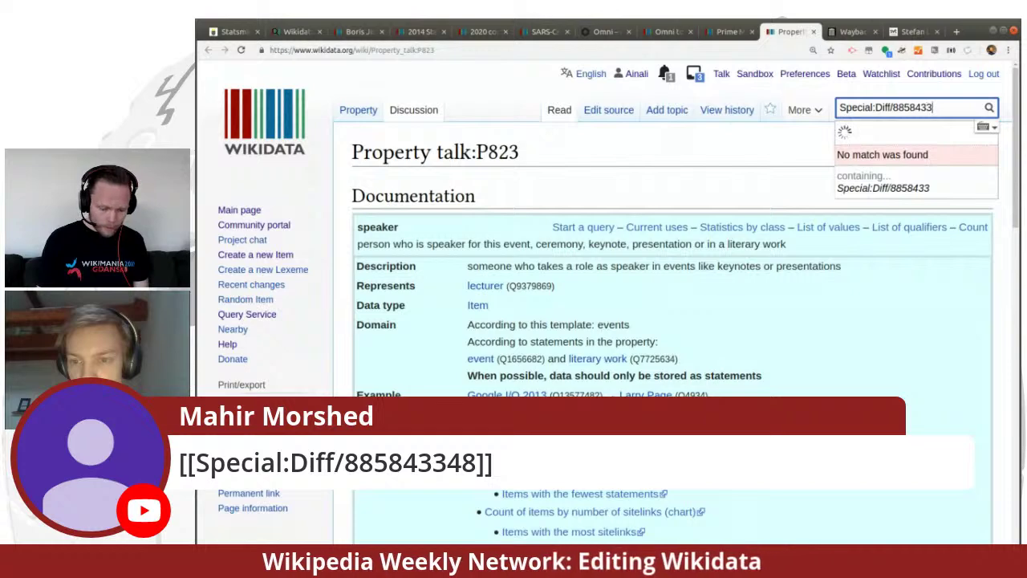
{"action": "type", "text": "48"}
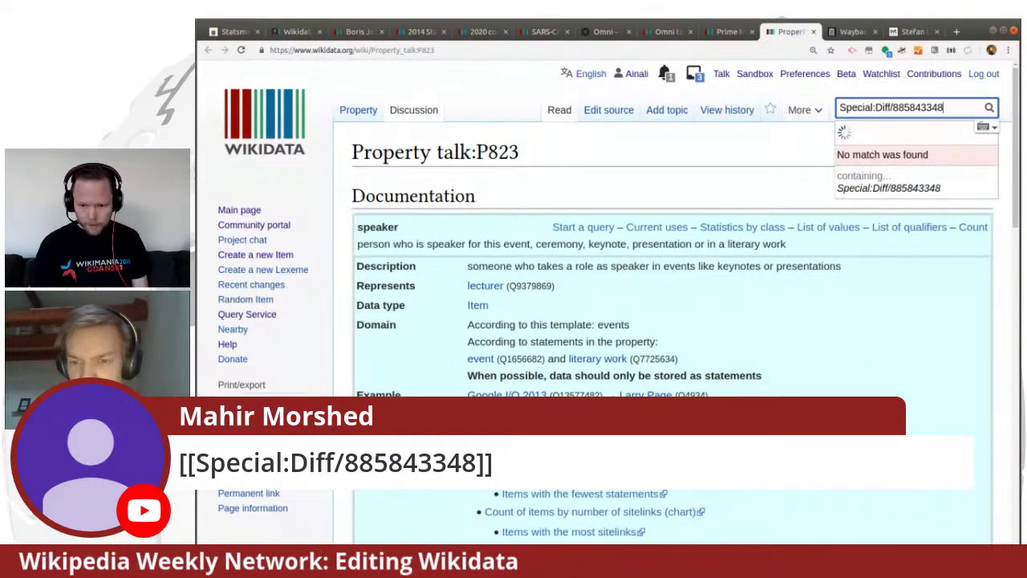
{"action": "key", "text": "Return"}
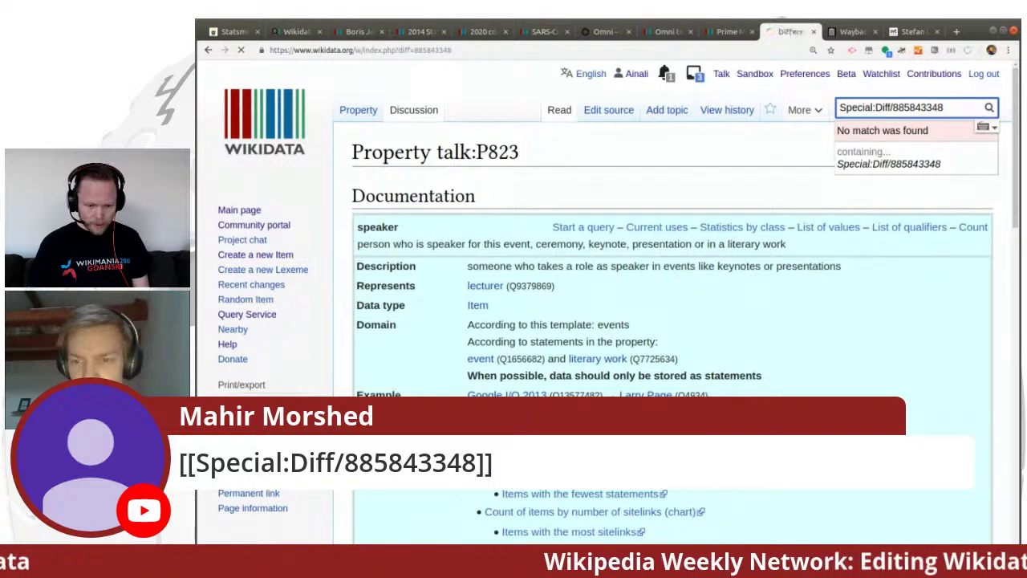
Examine the property constraint change shown in the speaker property's revision comparison
{"action": "scroll", "coordinate": [569, 157], "scroll_direction": "down", "scroll_amount": 3}
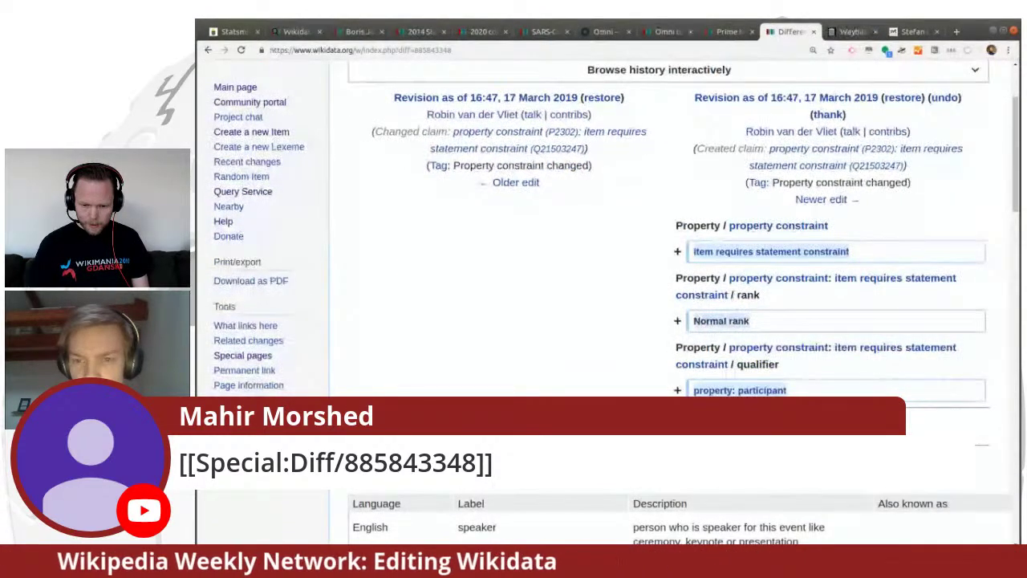
{"action": "scroll", "coordinate": [563, 239], "scroll_direction": "up", "scroll_amount": 1}
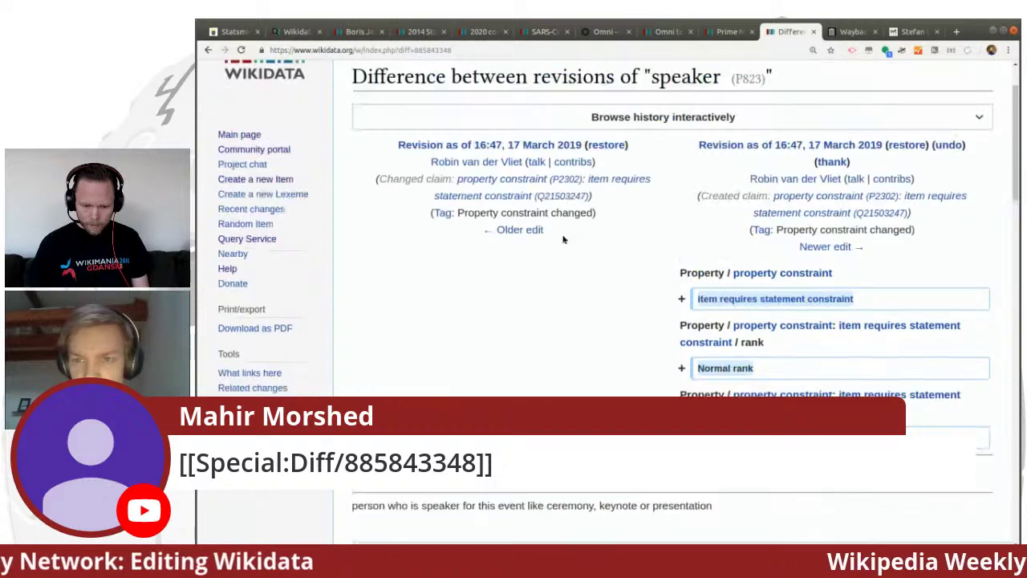
{"action": "scroll", "coordinate": [564, 239], "scroll_direction": "down", "scroll_amount": 2}
{"action": "scroll", "coordinate": [563, 239], "scroll_direction": "up", "scroll_amount": 3}
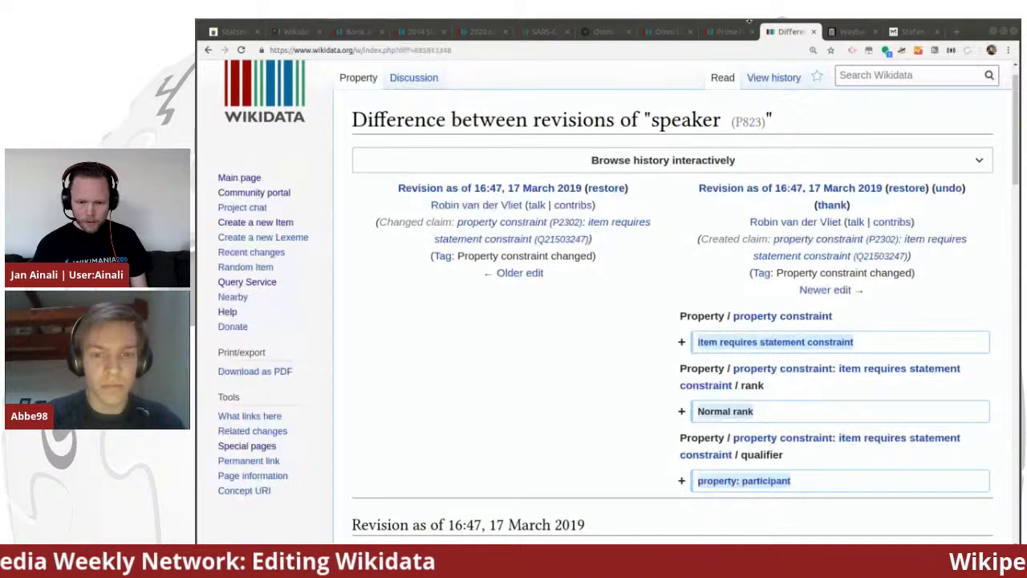
Close the revision comparison and review the speech item's statements from its labels to the copyright status
{"action": "key", "text": "ctrl+w"}
{"action": "left_click", "coordinate": [727, 32]}
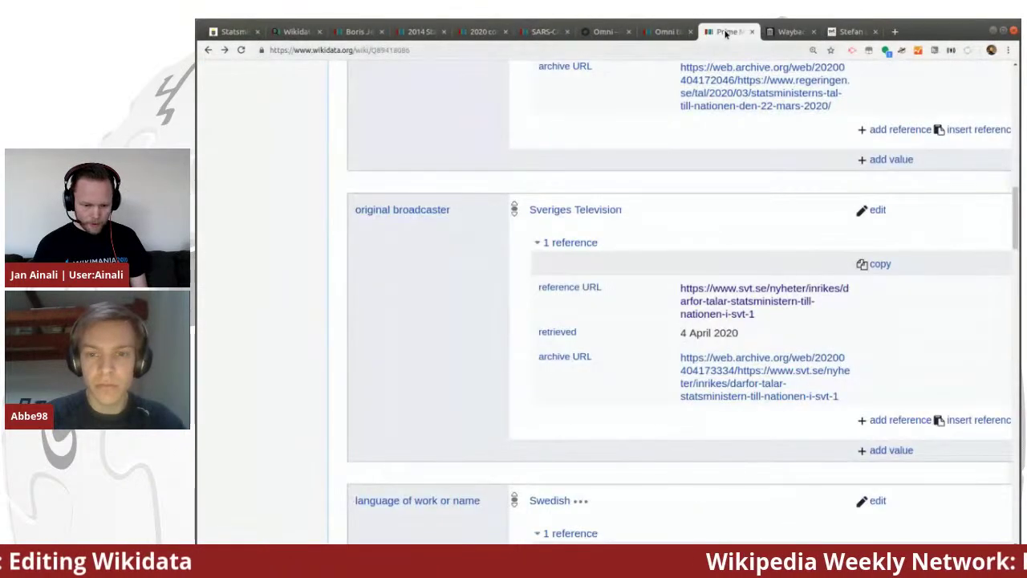
{"action": "scroll", "coordinate": [613, 361], "scroll_direction": "up", "scroll_amount": 15}
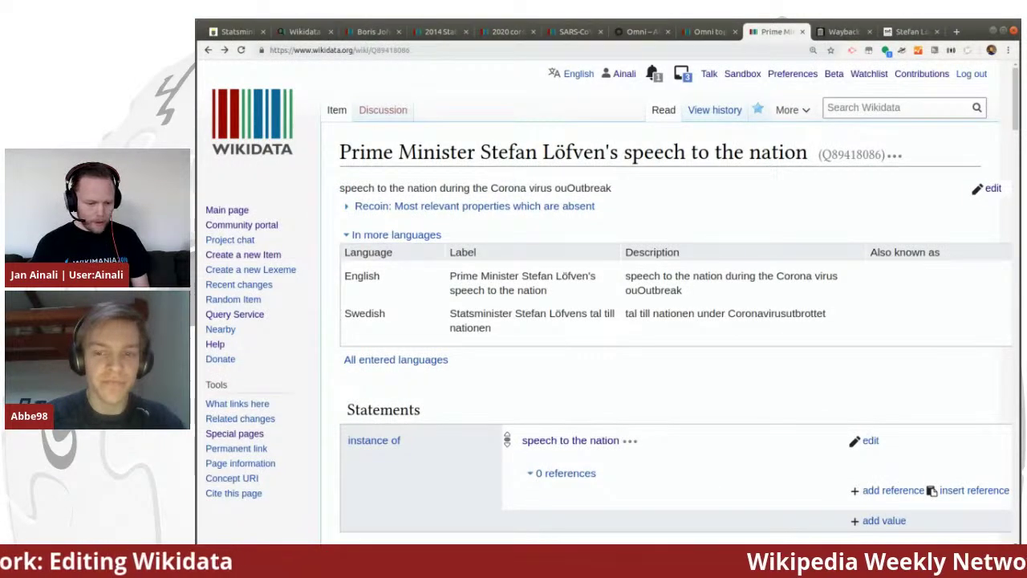
{"action": "scroll", "coordinate": [612, 361], "scroll_direction": "down", "scroll_amount": 1}
{"action": "scroll", "coordinate": [612, 362], "scroll_direction": "down", "scroll_amount": 10}
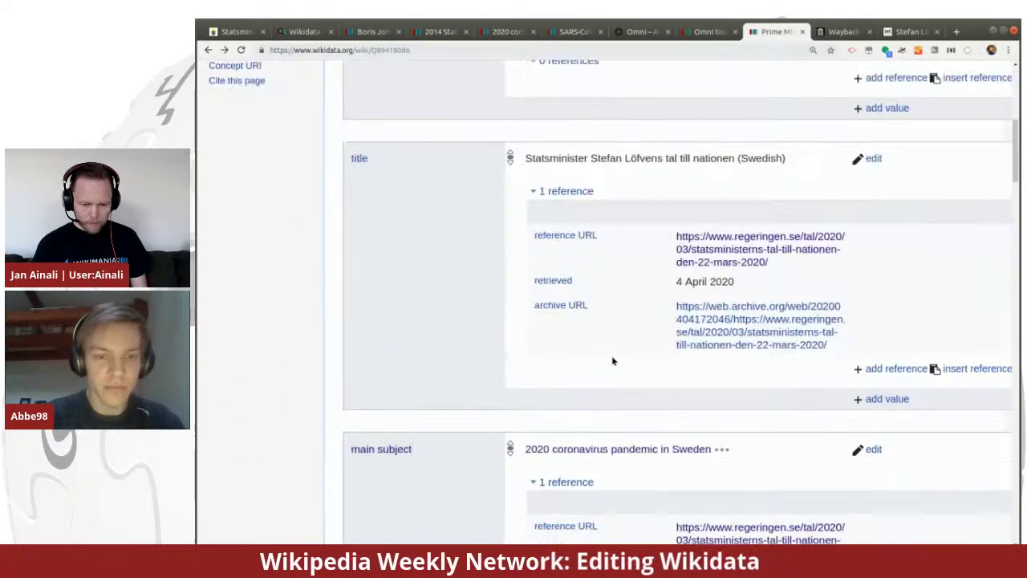
{"action": "scroll", "coordinate": [612, 361], "scroll_direction": "down", "scroll_amount": 10}
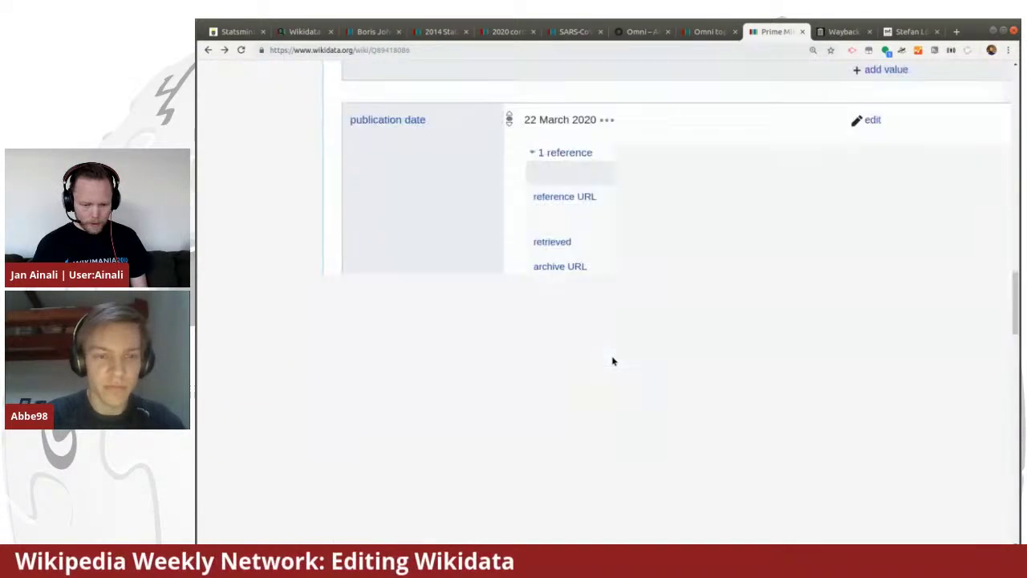
{"action": "scroll", "coordinate": [612, 361], "scroll_direction": "down", "scroll_amount": 10}
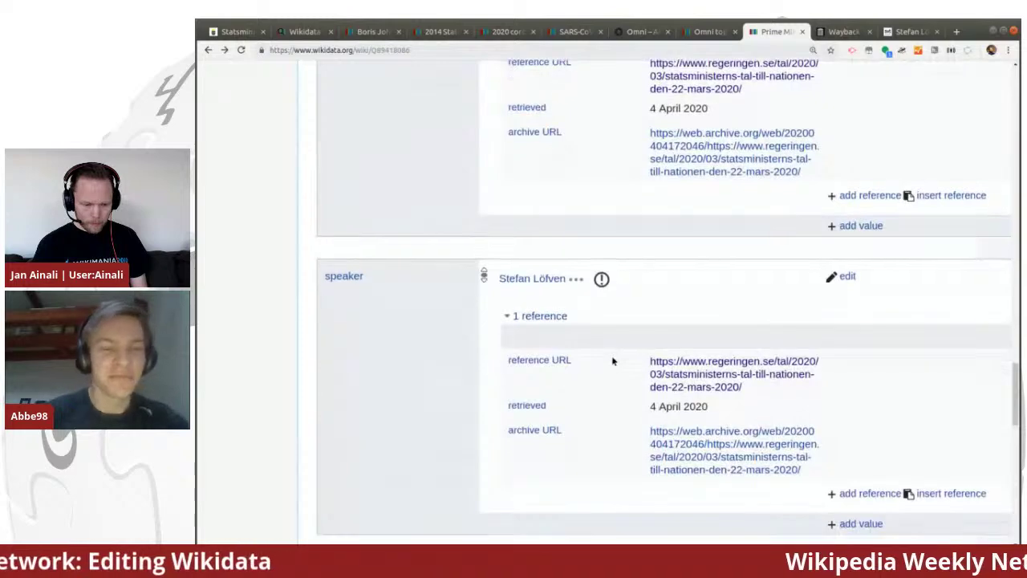
{"action": "scroll", "coordinate": [612, 361], "scroll_direction": "down", "scroll_amount": 2}
{"action": "scroll", "coordinate": [612, 361], "scroll_direction": "up", "scroll_amount": 2}
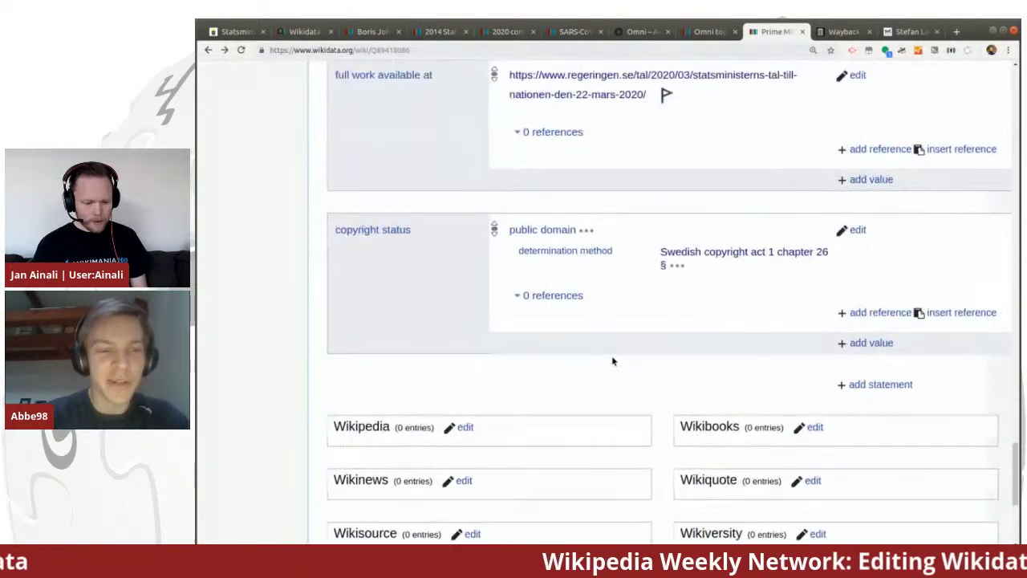
{"action": "scroll", "coordinate": [613, 361], "scroll_direction": "down", "scroll_amount": 2}
{"action": "scroll", "coordinate": [612, 361], "scroll_direction": "down", "scroll_amount": 1}
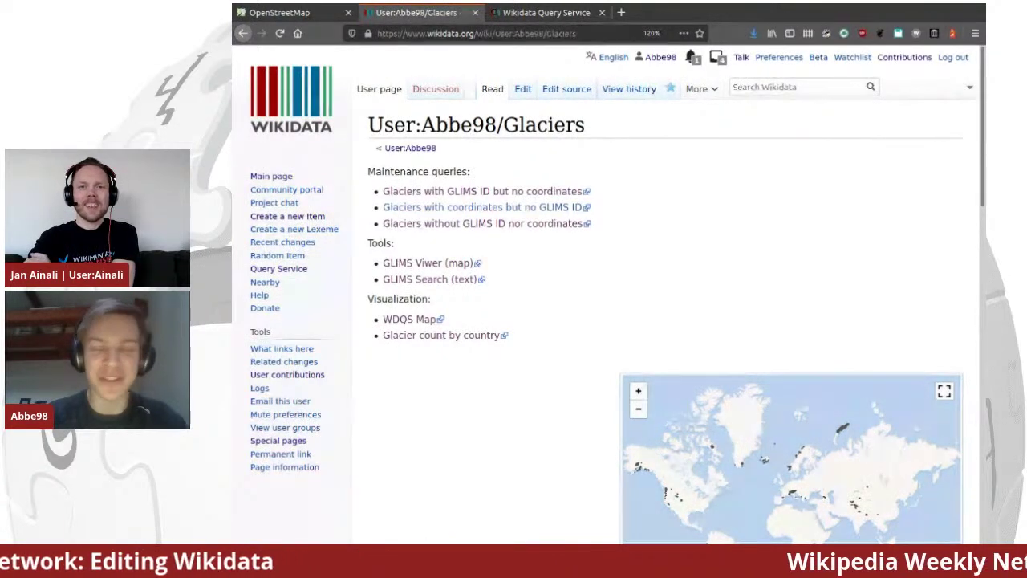
Examine the Glaciers user page's maintenance queries, tools, visualizations and embedded world map
{"action": "double_click", "coordinate": [543, 125]}
{"action": "left_click", "coordinate": [544, 124]}
{"action": "scroll", "coordinate": [618, 273], "scroll_direction": "down", "scroll_amount": 1}
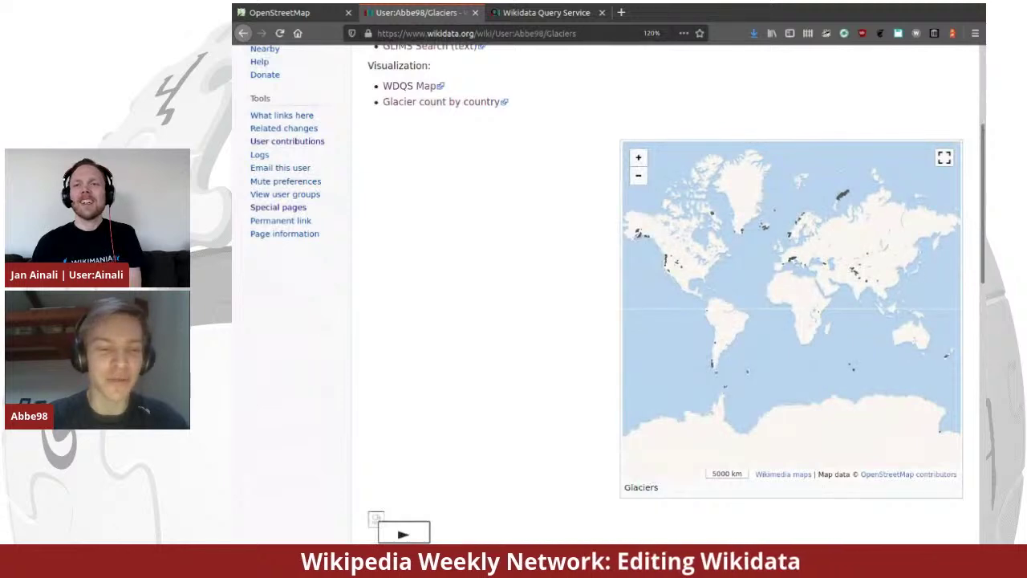
{"action": "scroll", "coordinate": [666, 289], "scroll_direction": "up", "scroll_amount": 3}
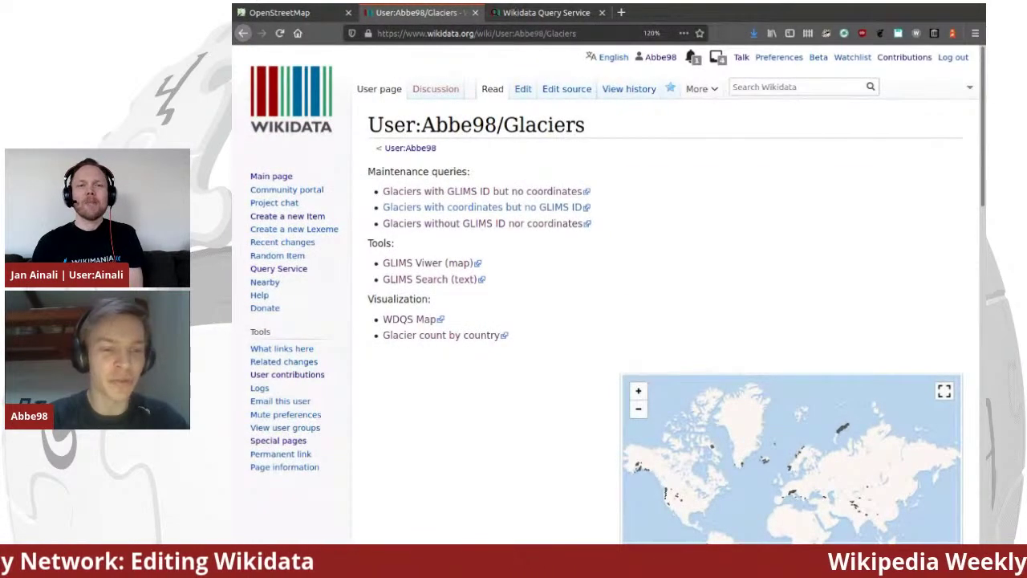
{"action": "scroll", "coordinate": [666, 289], "scroll_direction": "down", "scroll_amount": 1}
{"action": "scroll", "coordinate": [666, 289], "scroll_direction": "down", "scroll_amount": 1}
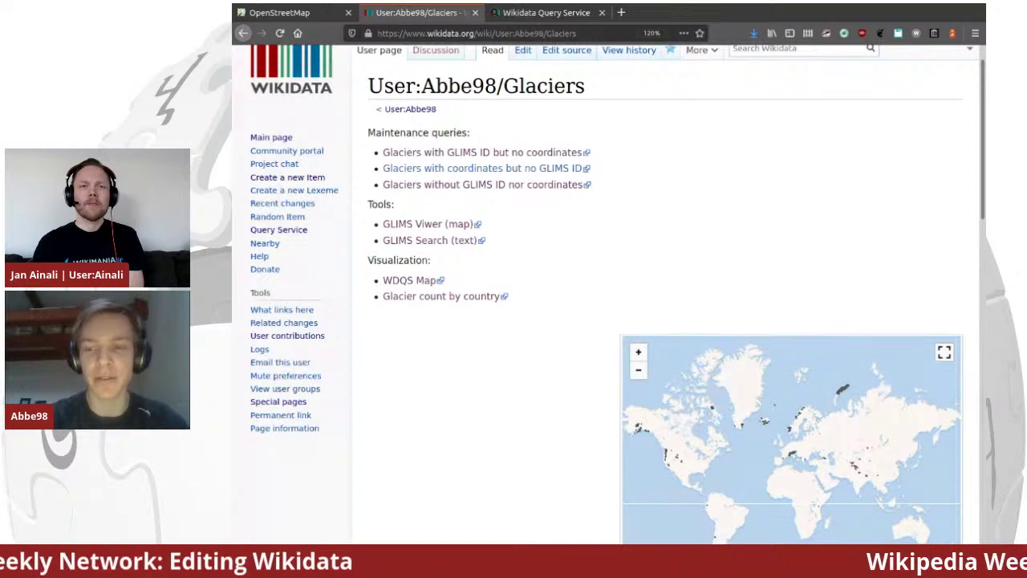
Show the embedded glacier map in full screen and inspect the glacier outlines in northern Sweden west of Kiruna
{"action": "scroll", "coordinate": [666, 289], "scroll_direction": "down", "scroll_amount": 3}
{"action": "left_click", "coordinate": [944, 157]}
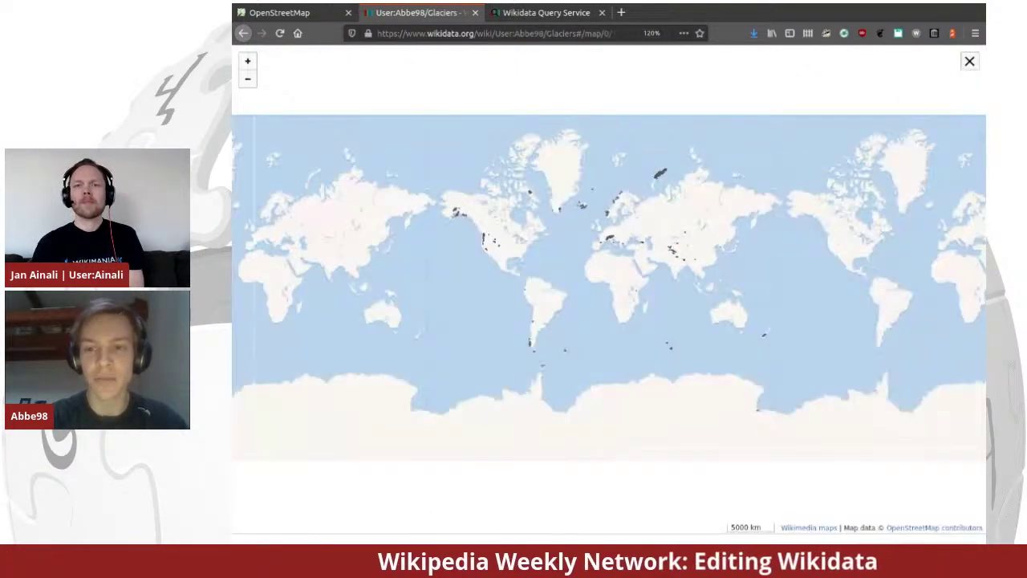
{"action": "scroll", "coordinate": [610, 241], "scroll_direction": "up", "scroll_amount": 3}
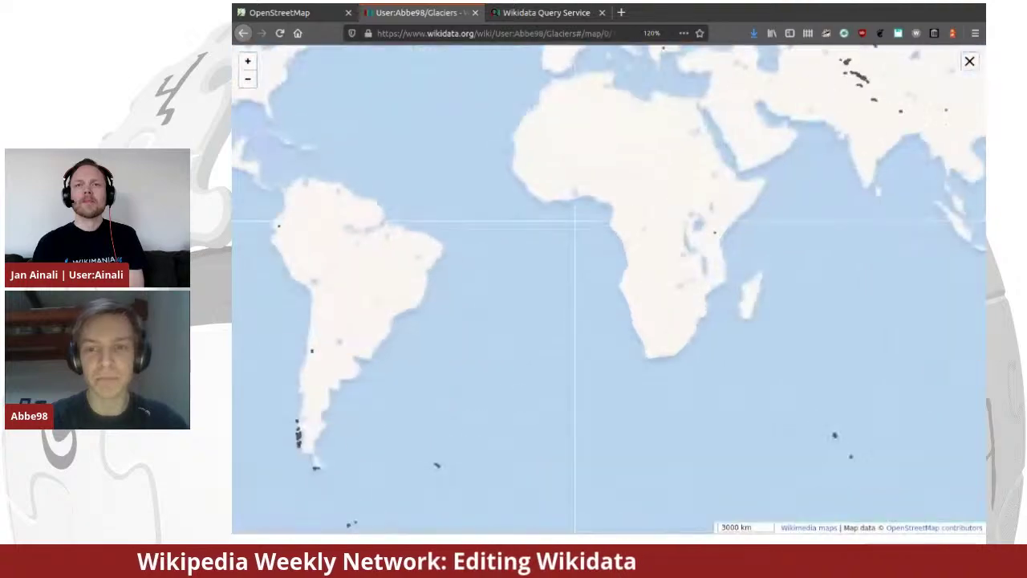
{"action": "scroll", "coordinate": [550, 78], "scroll_direction": "up", "scroll_amount": 2}
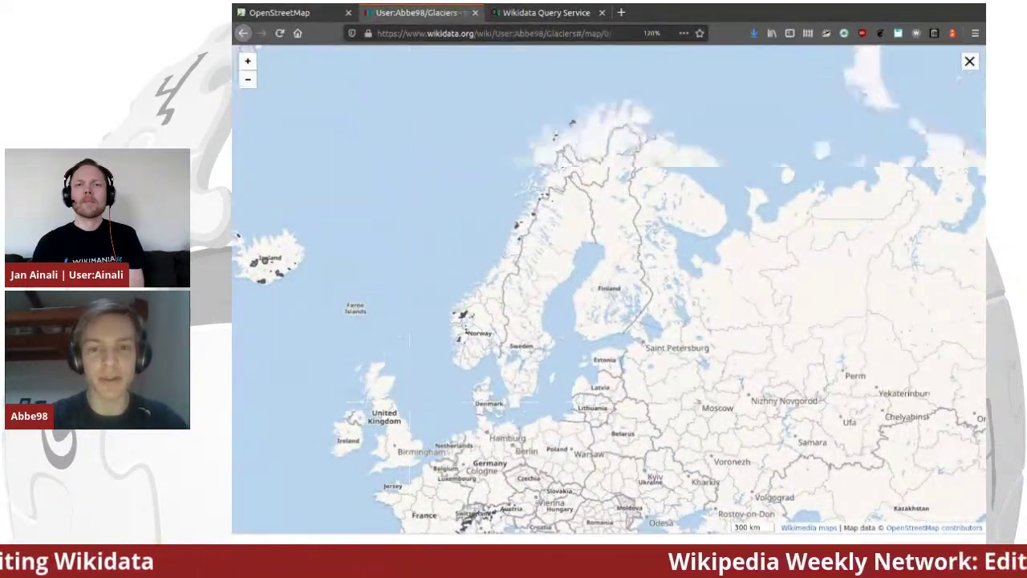
{"action": "scroll", "coordinate": [608, 292], "scroll_direction": "up", "scroll_amount": 1}
{"action": "left_click_drag", "start_coordinate": [609, 292], "coordinate": [627, 383]}
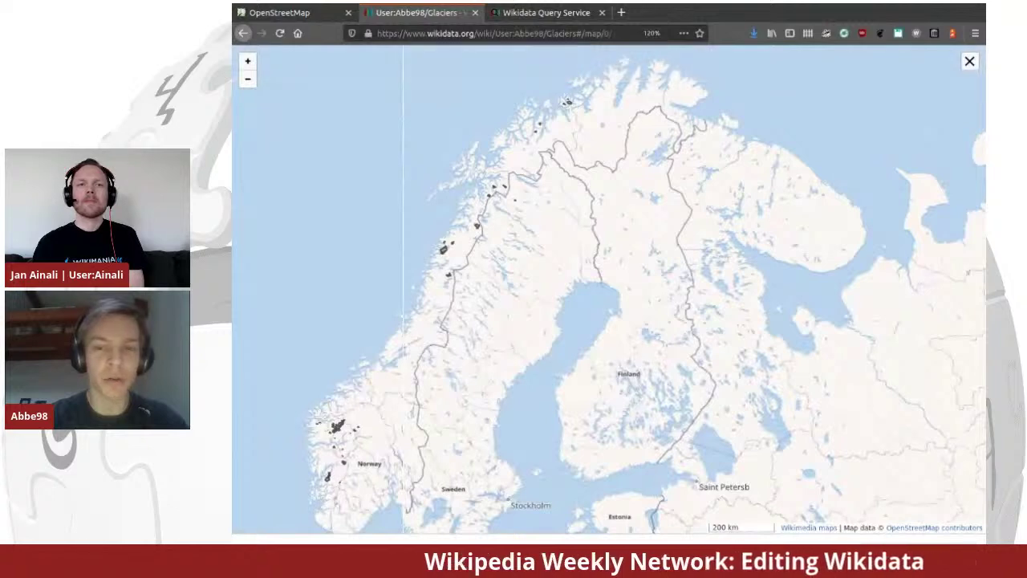
{"action": "scroll", "coordinate": [469, 129], "scroll_direction": "up", "scroll_amount": 2}
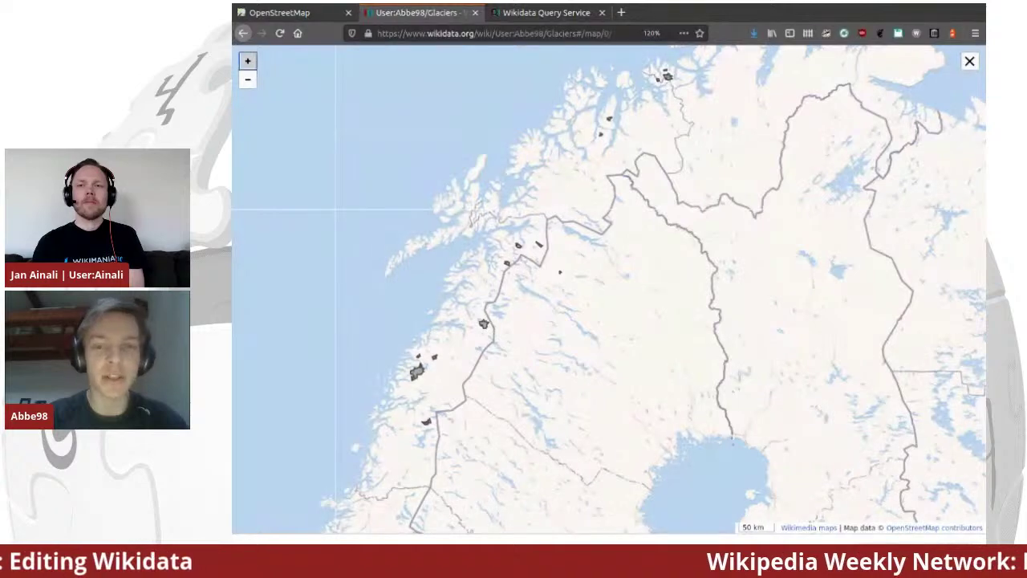
{"action": "scroll", "coordinate": [609, 309], "scroll_direction": "up", "scroll_amount": 1}
{"action": "scroll", "coordinate": [514, 234], "scroll_direction": "up", "scroll_amount": 1}
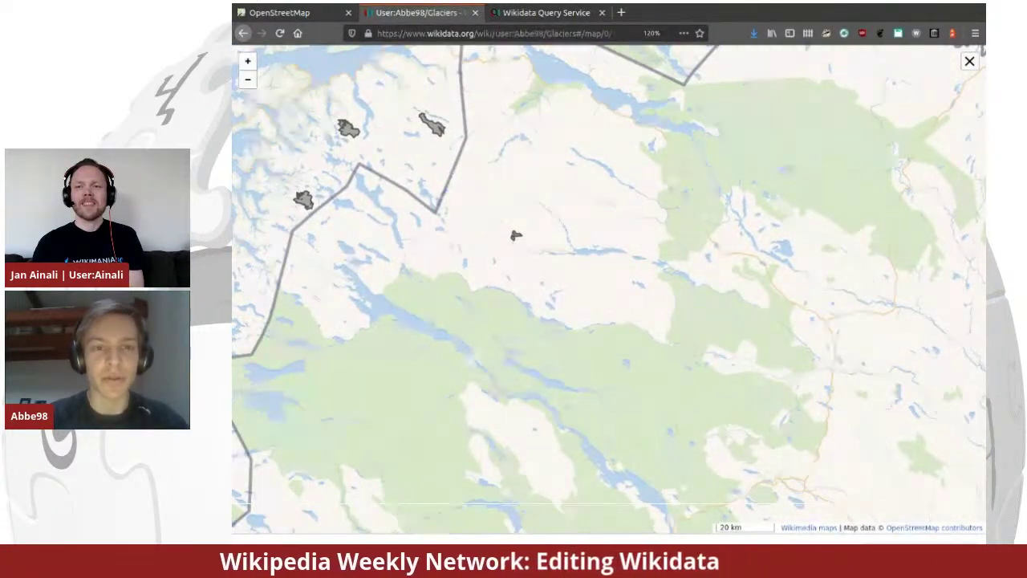
{"action": "scroll", "coordinate": [496, 207], "scroll_direction": "up", "scroll_amount": 1}
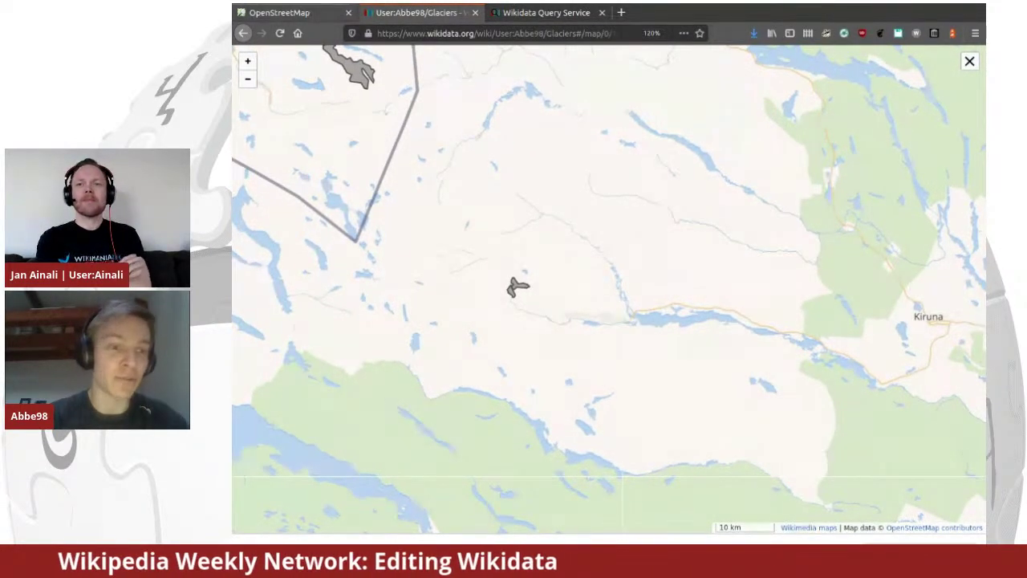
View the Kebnekaise glaciers on OpenStreetMap, then inspect the same area's outlines up close on the Wikidata glacier map
{"action": "key", "text": "ctrl+Page_Up"}
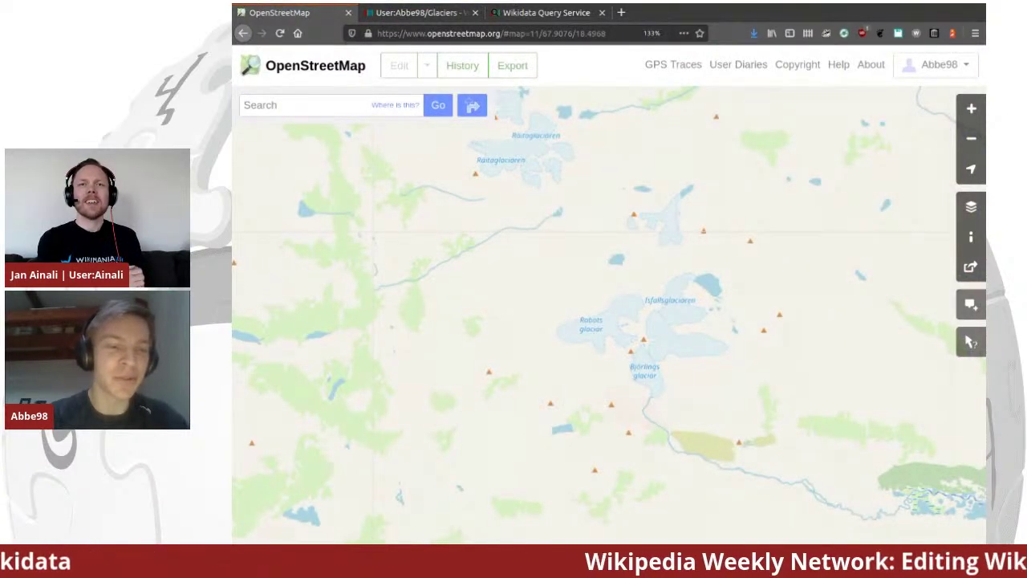
{"action": "left_click_drag", "start_coordinate": [609, 313], "coordinate": [539, 286]}
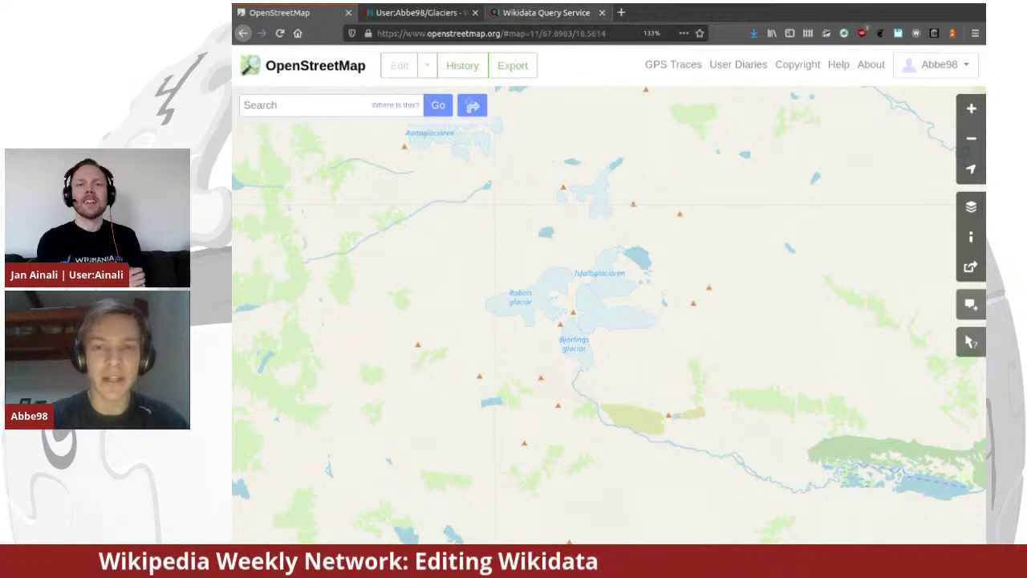
{"action": "key", "text": "ctrl+Tab"}
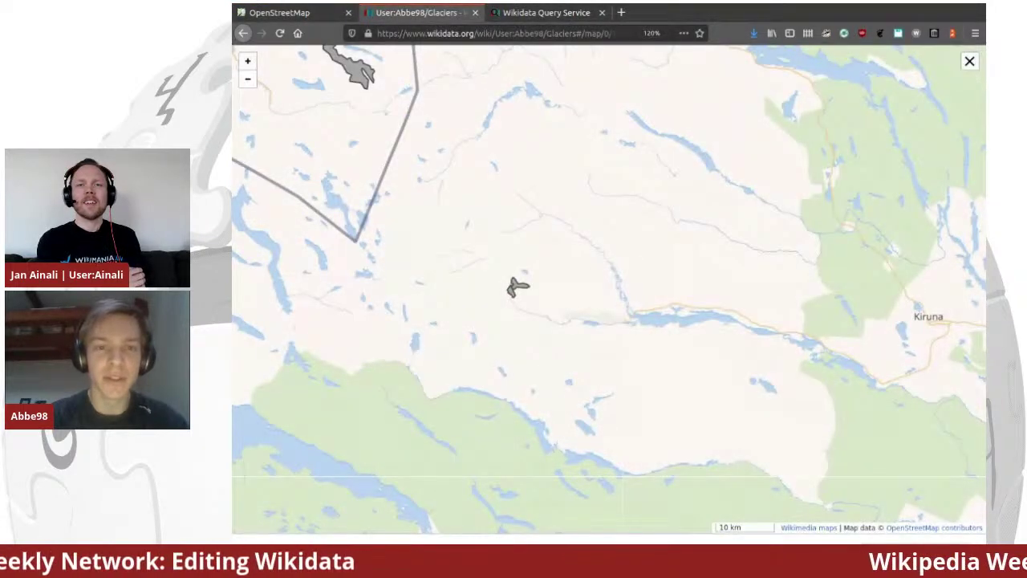
{"action": "left_click", "coordinate": [247, 61]}
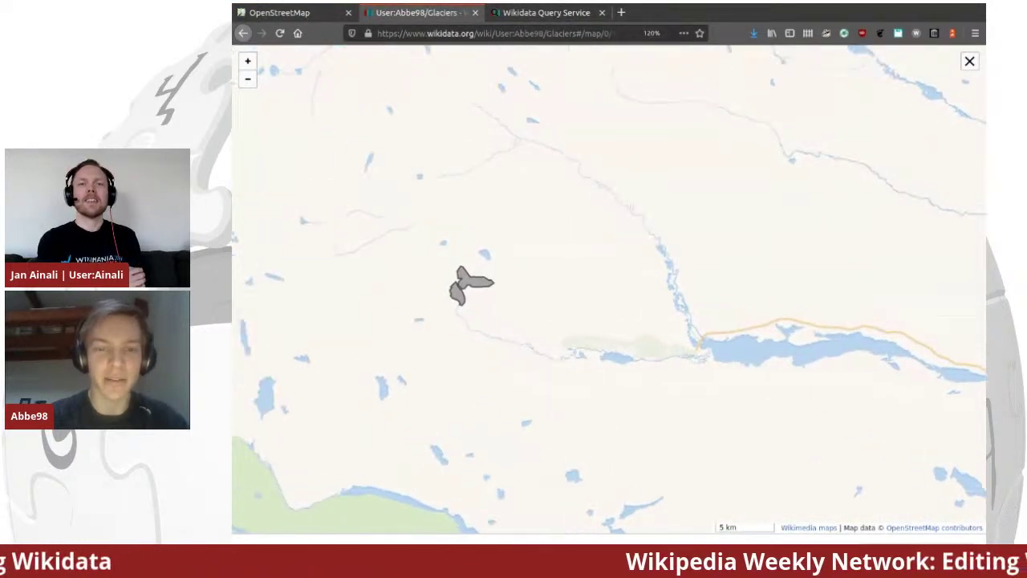
{"action": "left_click", "coordinate": [247, 61]}
{"action": "left_click_drag", "start_coordinate": [481, 305], "coordinate": [590, 332]}
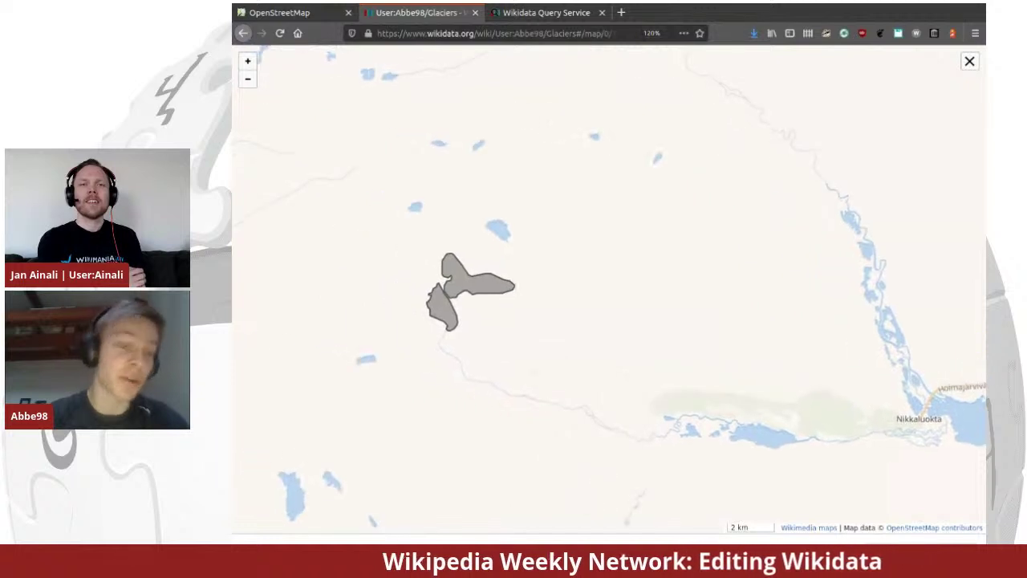
Compare the Kebnekaise glaciers on OpenStreetMap with the Wikidata glacier map and bring Rabots glaciär fully into view on OpenStreetMap
{"action": "key", "text": "ctrl+shift+Tab"}
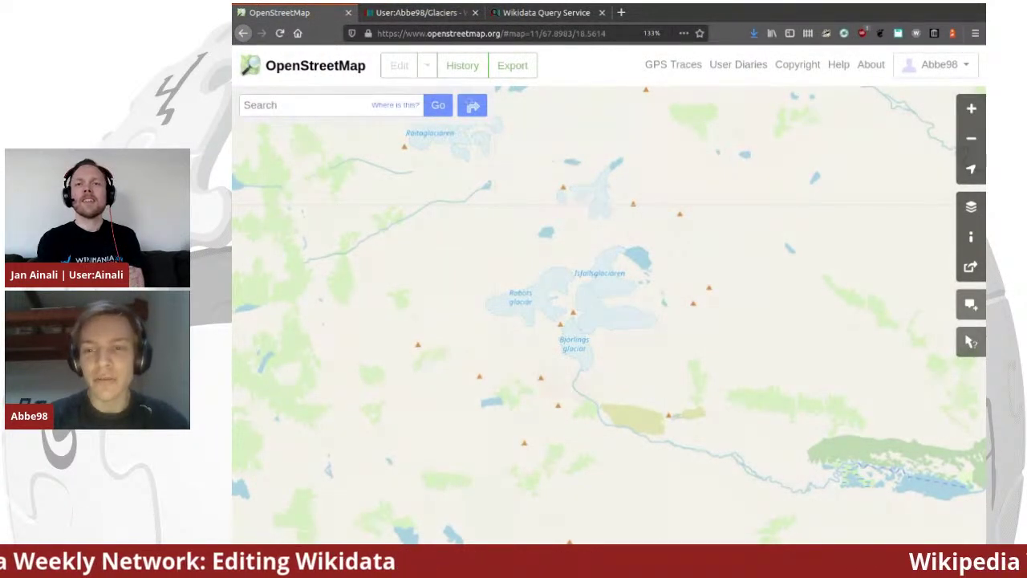
{"action": "scroll", "coordinate": [611, 313], "scroll_direction": "up", "scroll_amount": 2}
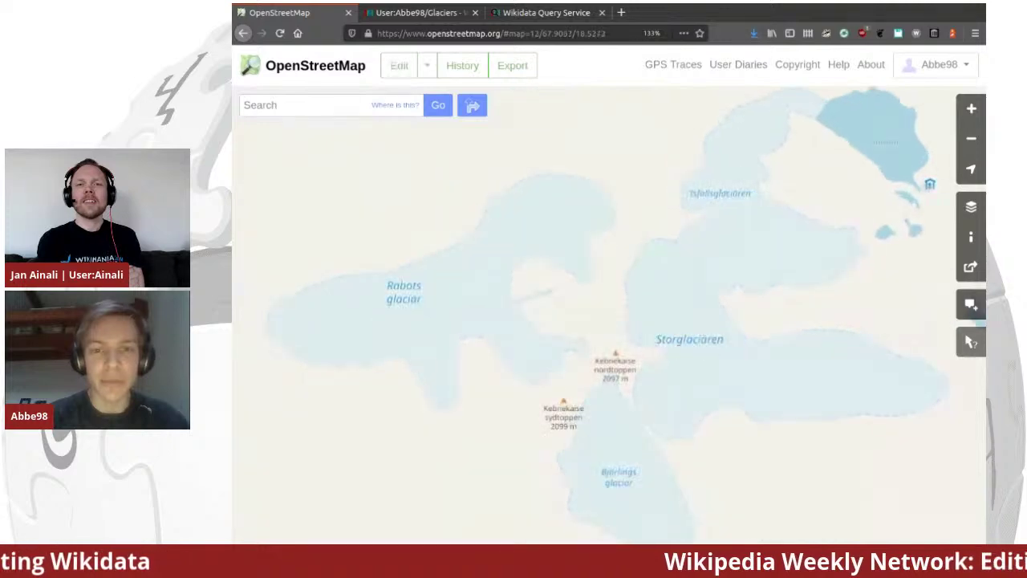
{"action": "scroll", "coordinate": [549, 381], "scroll_direction": "up", "scroll_amount": 1}
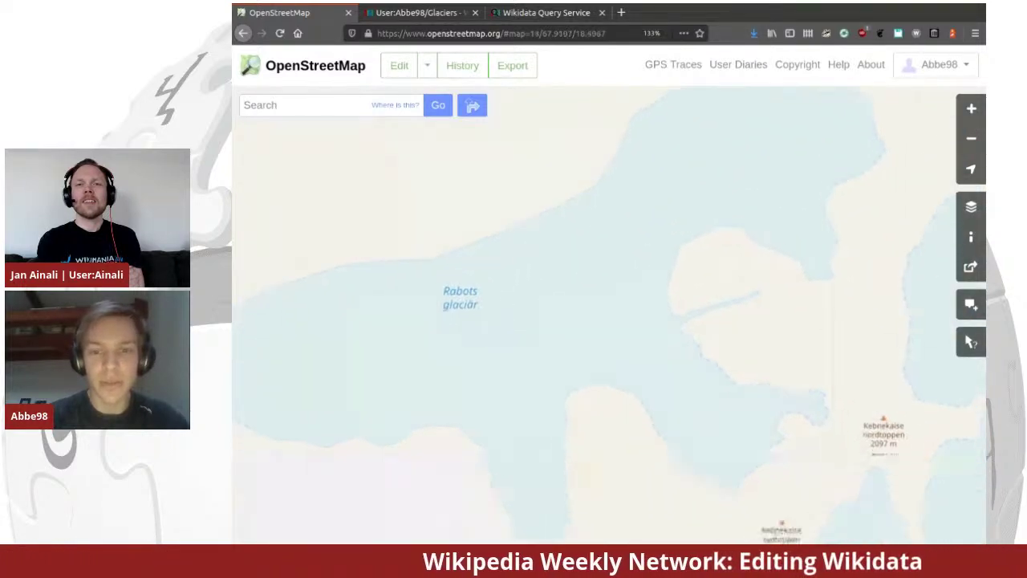
{"action": "key", "text": "ctrl+Tab"}
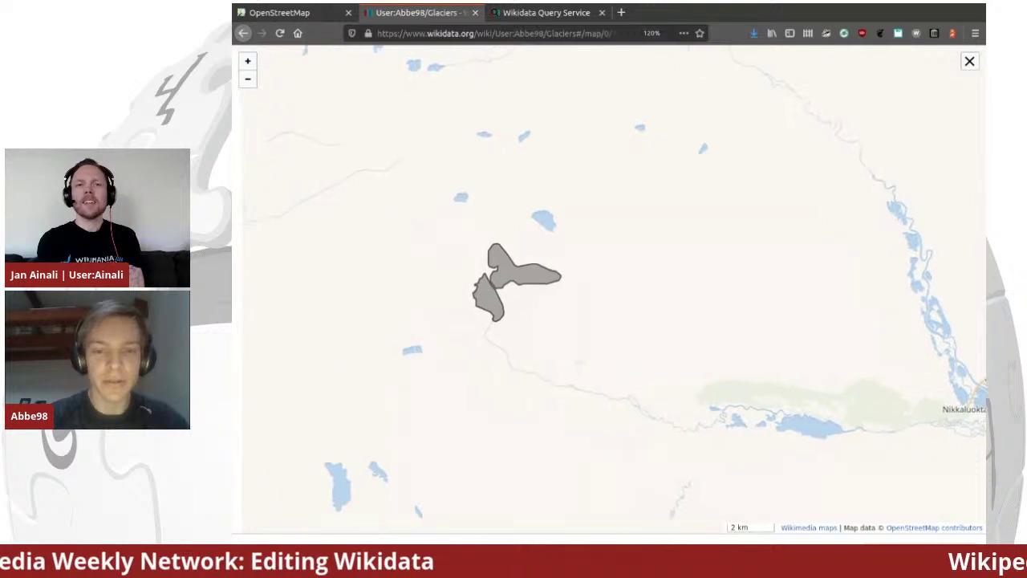
{"action": "key", "text": "ctrl+shift+Tab"}
{"action": "key", "text": "Right"}
{"action": "key", "text": "Down"}
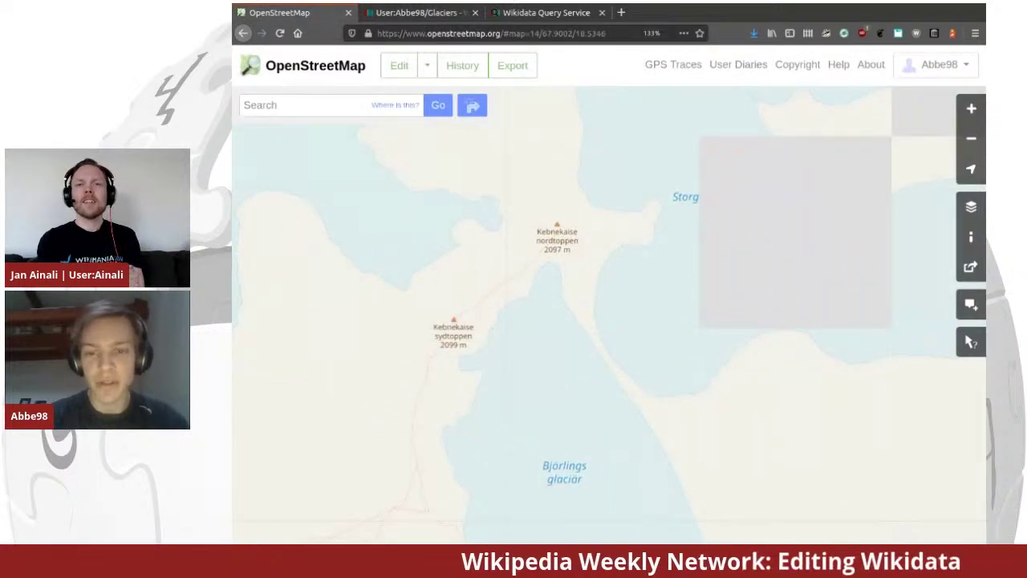
{"action": "key", "text": "Left"}
{"action": "key", "text": "Up"}
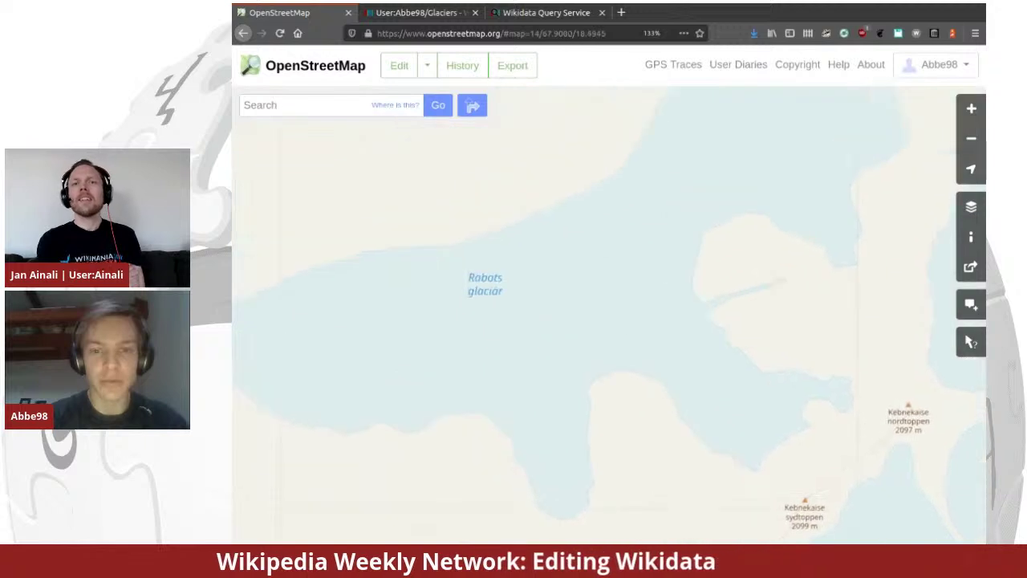
{"action": "key", "text": "Left"}
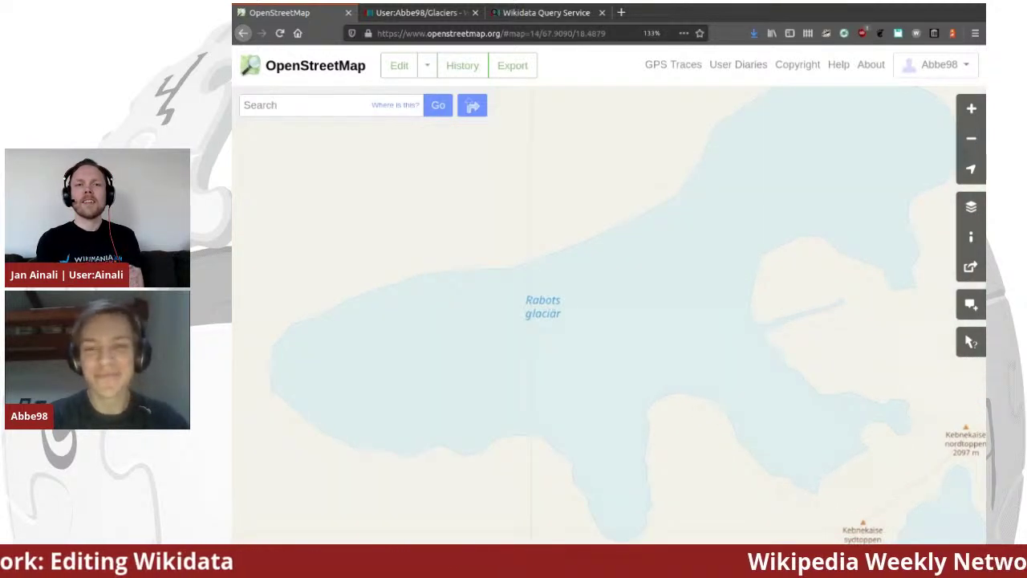
Open the area in the OpenStreetMap editor, select the Rabots glaciär outline and copy the value of its name tag
{"action": "left_click", "coordinate": [398, 65]}
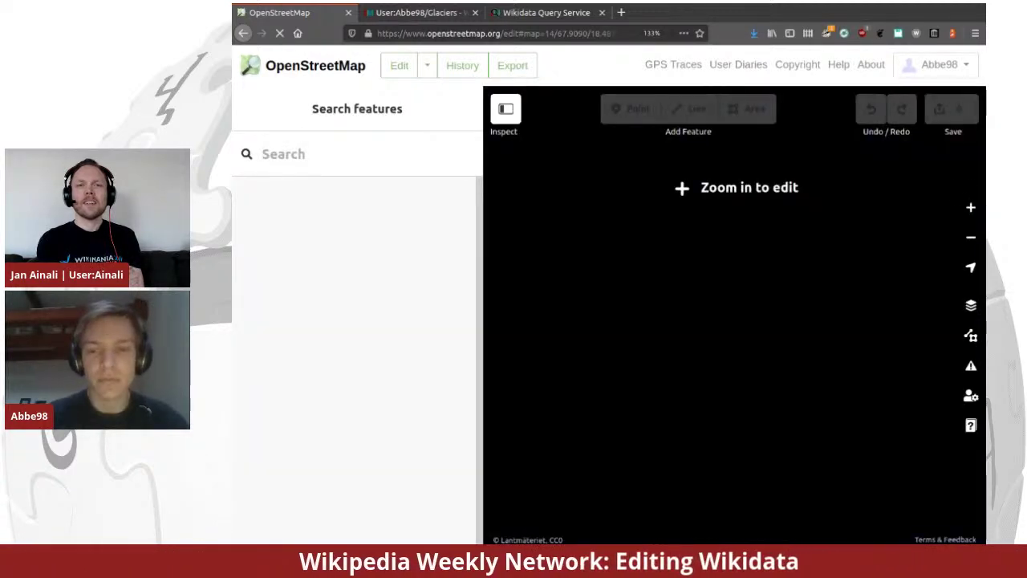
{"action": "scroll", "coordinate": [583, 287], "scroll_direction": "up", "scroll_amount": 5}
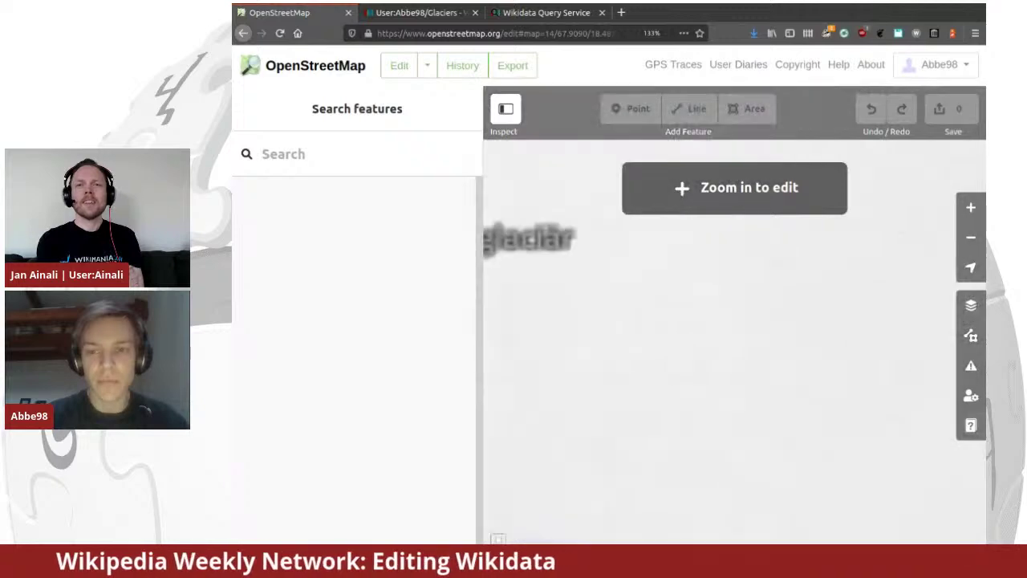
{"action": "scroll", "coordinate": [734, 313], "scroll_direction": "up", "scroll_amount": 5}
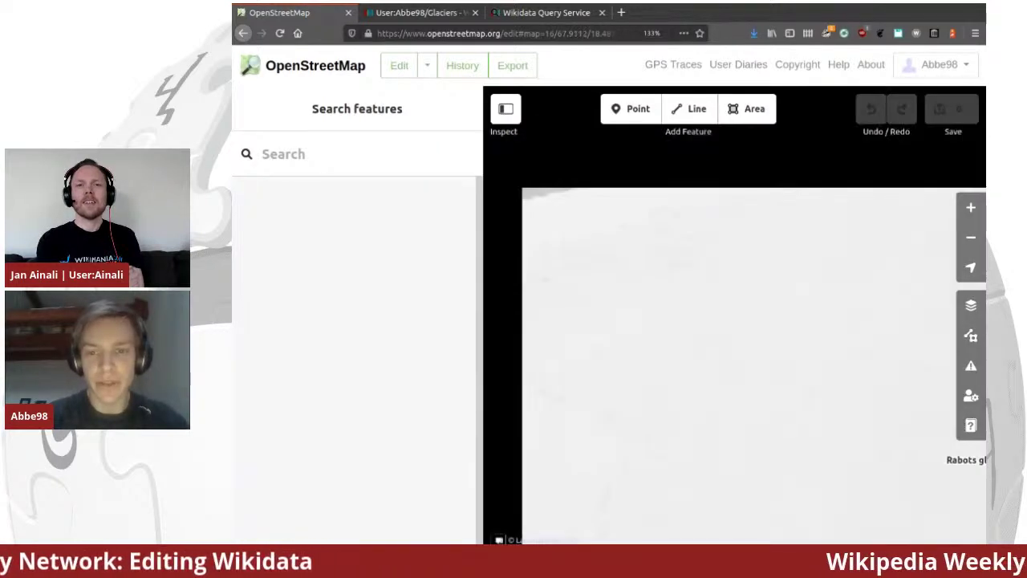
{"action": "left_click", "coordinate": [726, 184]}
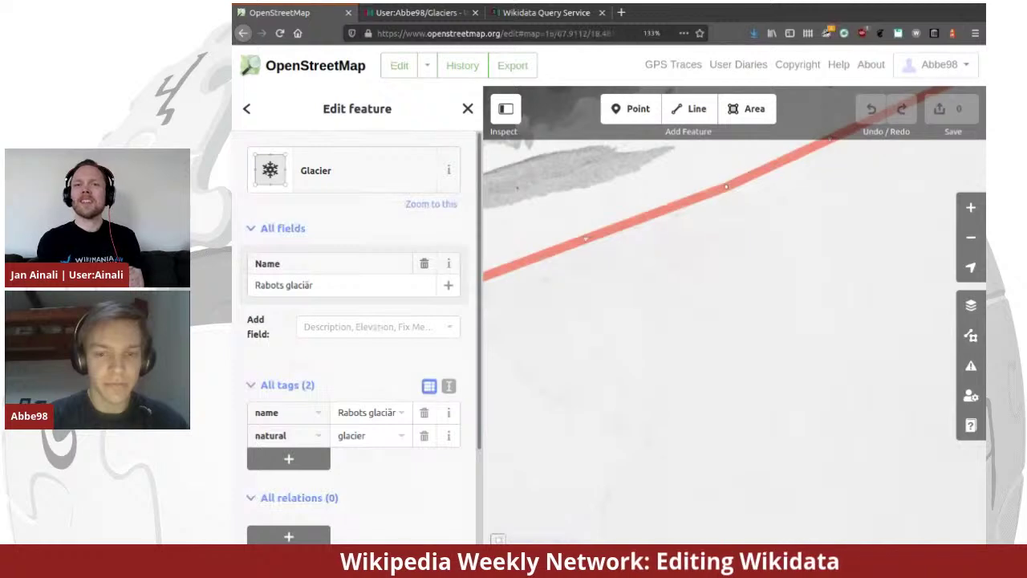
{"action": "left_click", "coordinate": [367, 411]}
{"action": "key", "text": "ctrl+c"}
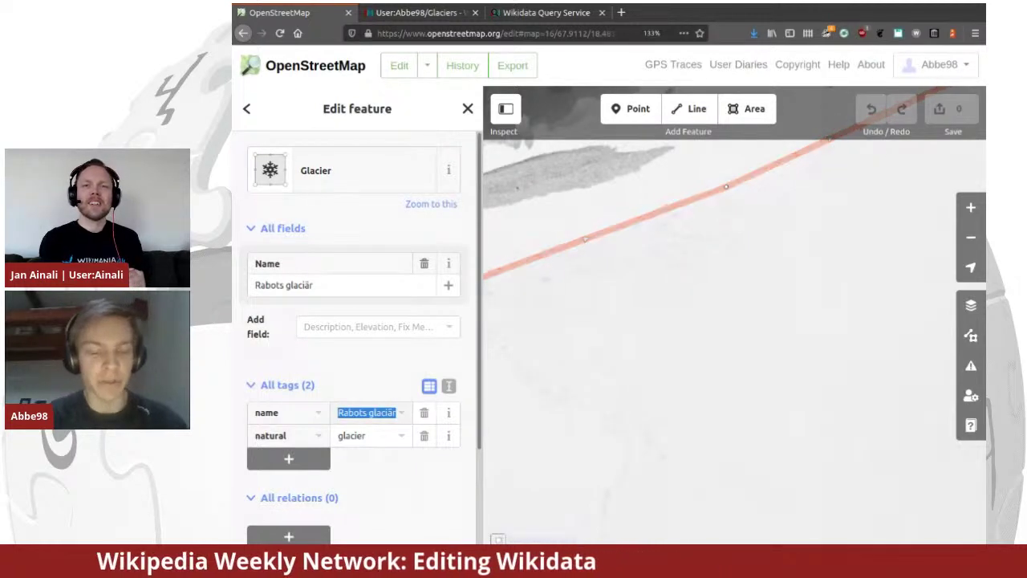
Search Wikidata for "Rabots glaciär" in a new tab and open the glacier's item Q7713109
{"action": "key", "text": "ctrl+t"}
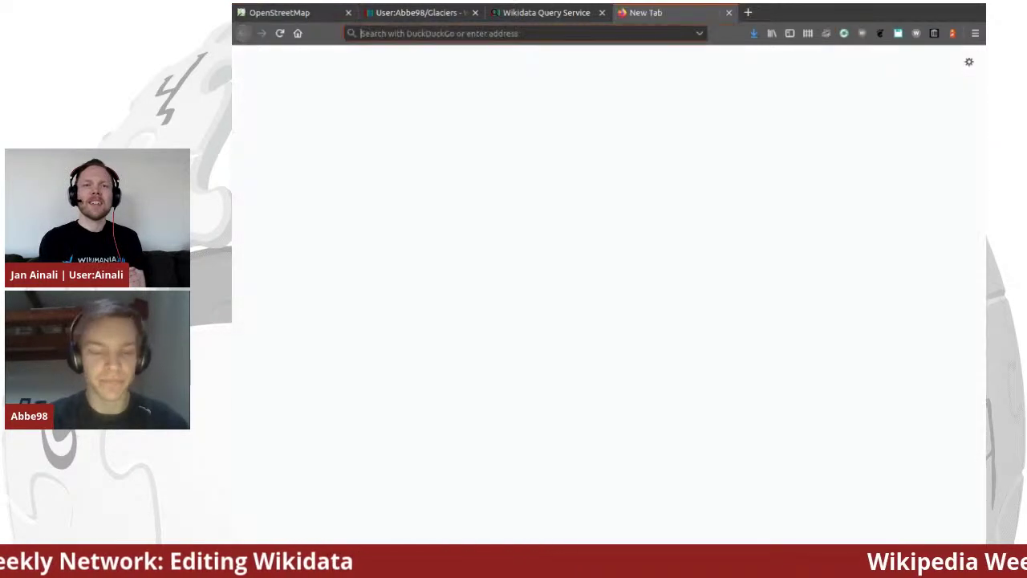
{"action": "type", "text": "wd"}
{"action": "key", "text": "ctrl+v"}
{"action": "key", "text": "Return"}
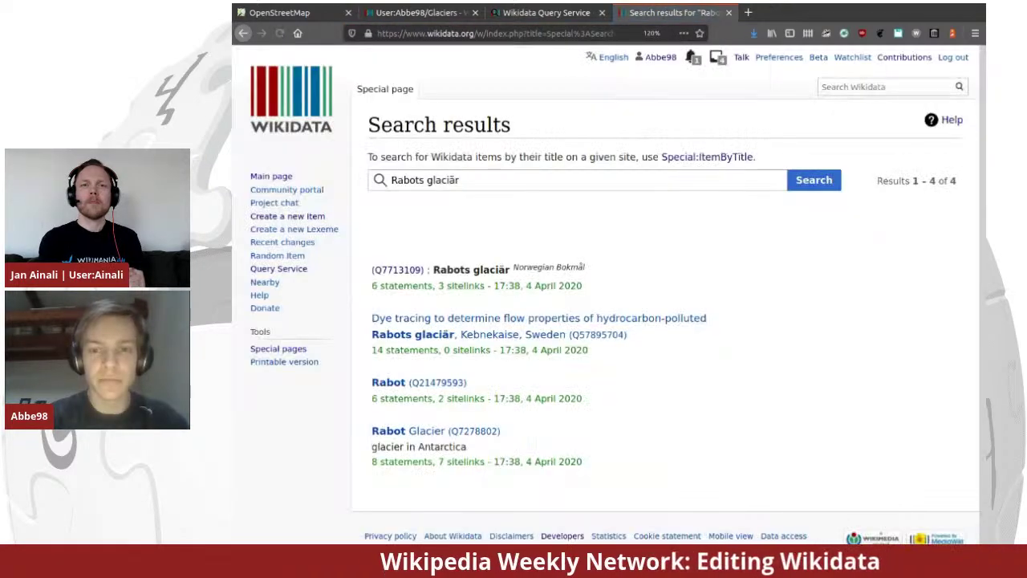
{"action": "left_click", "coordinate": [398, 270]}
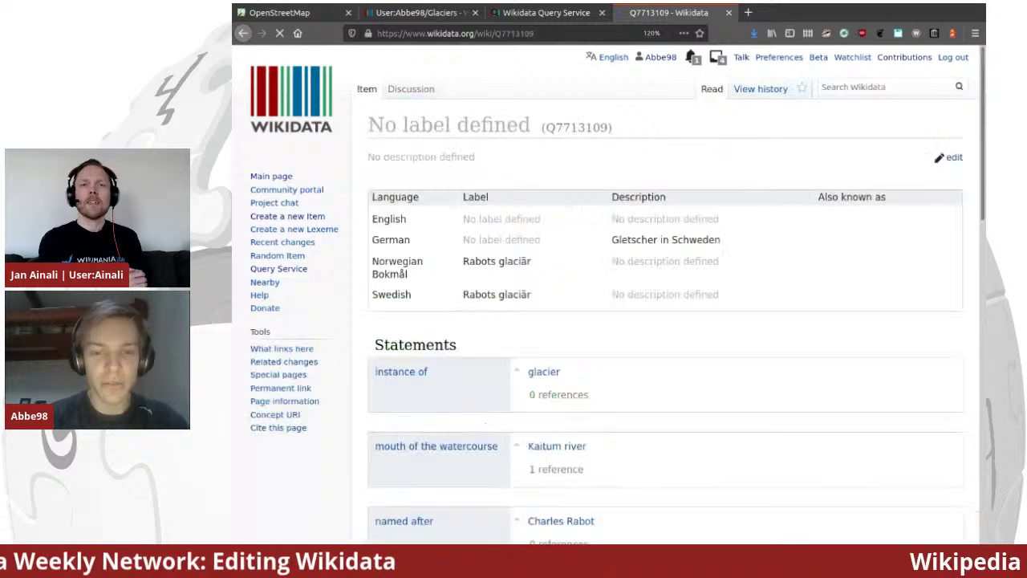
Check the item's labels and its statements down to the coordinate location, then copy its identifier Q7713109
{"action": "scroll", "coordinate": [667, 289], "scroll_direction": "down", "scroll_amount": 4}
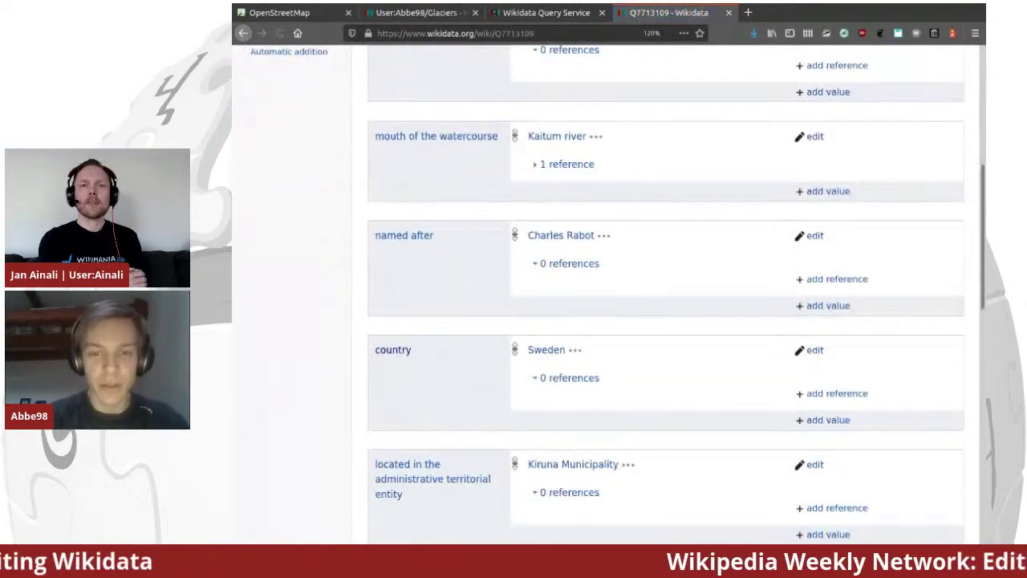
{"action": "scroll", "coordinate": [666, 289], "scroll_direction": "up", "scroll_amount": 5}
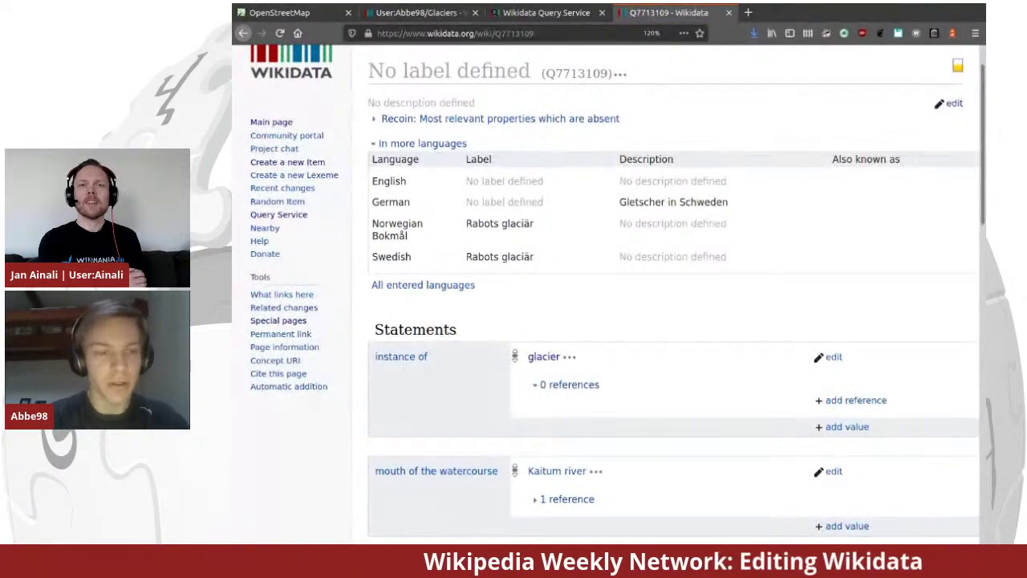
{"action": "scroll", "coordinate": [618, 277], "scroll_direction": "up", "scroll_amount": 1}
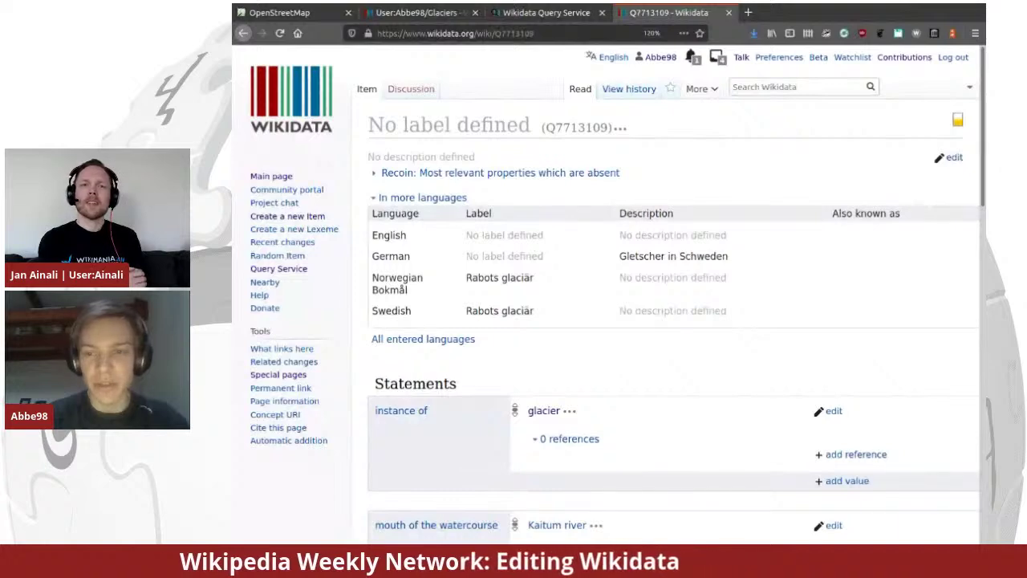
{"action": "scroll", "coordinate": [618, 277], "scroll_direction": "down", "scroll_amount": 10}
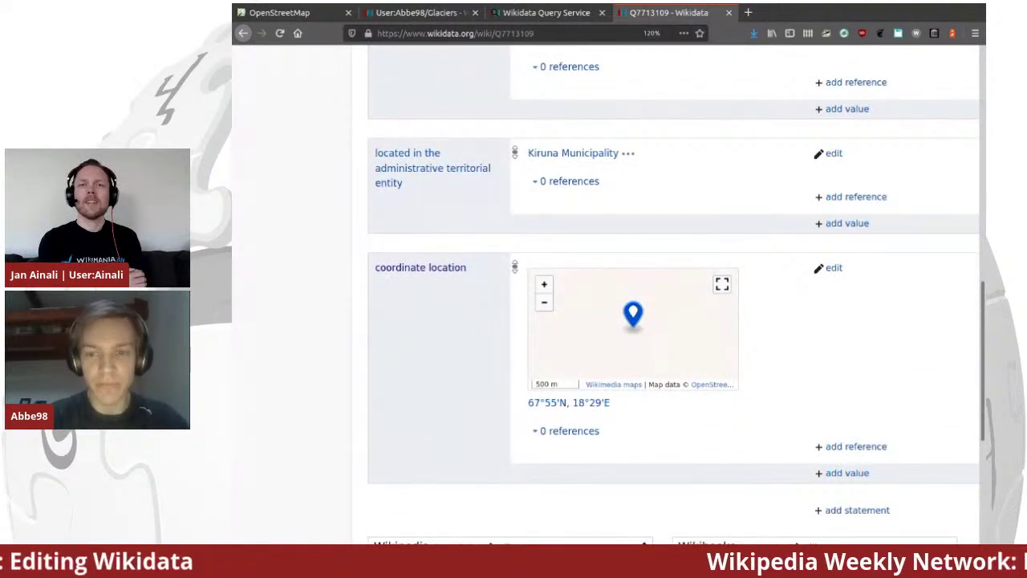
{"action": "scroll", "coordinate": [618, 277], "scroll_direction": "up", "scroll_amount": 10}
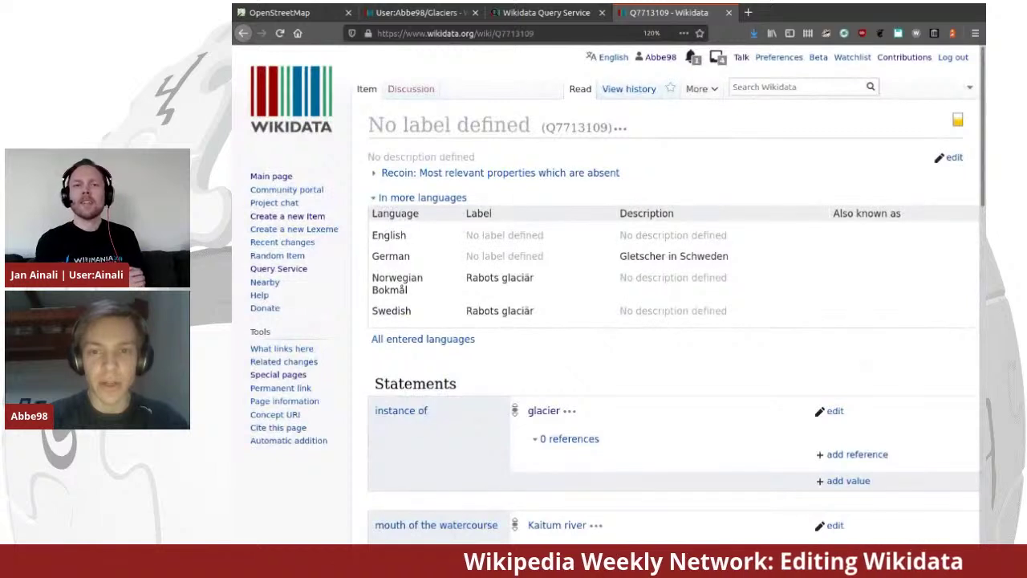
{"action": "double_click", "coordinate": [577, 127]}
{"action": "key", "text": "ctrl+c"}
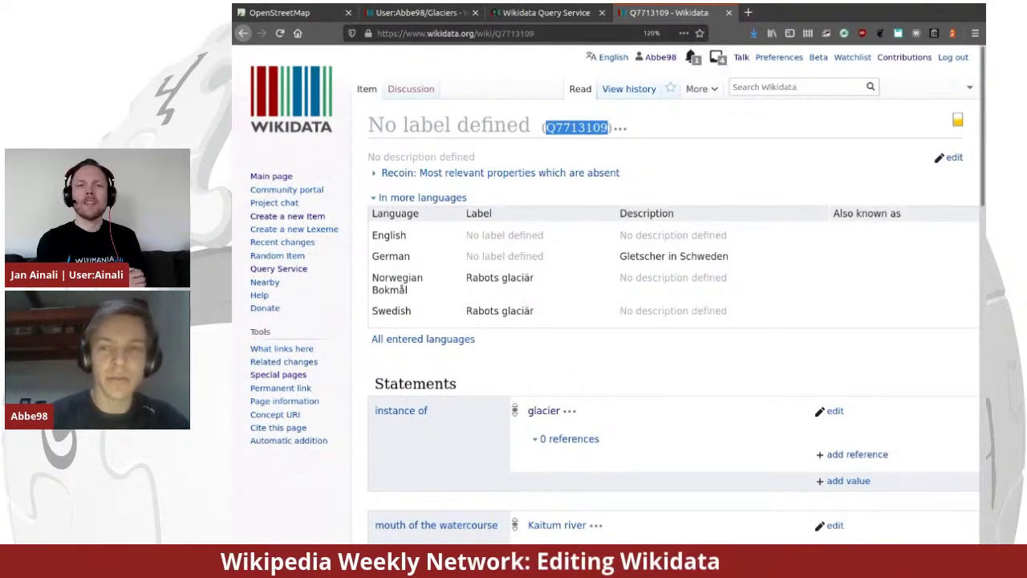
Add a wikidata tag with the value Q7713109 to the Rabots glaciär outline on OpenStreetMap and open the changeset upload form
{"action": "key", "text": "ctrl+1"}
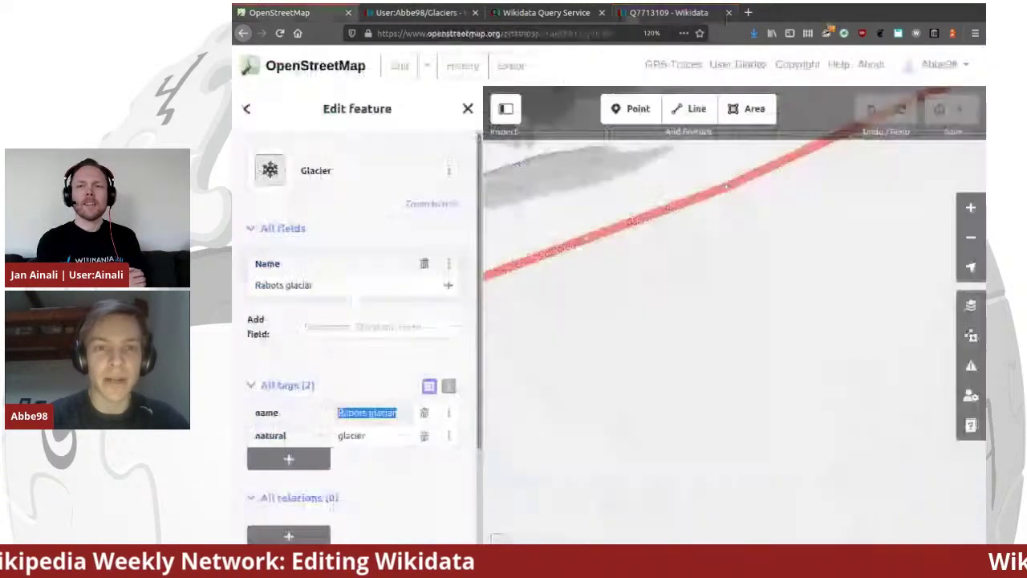
{"action": "left_click", "coordinate": [288, 459]}
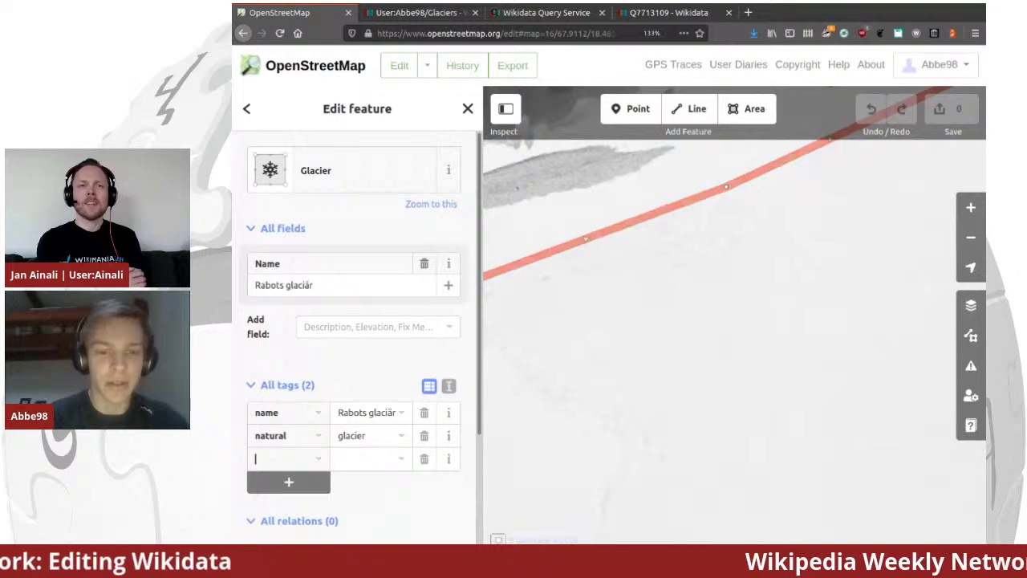
{"action": "type", "text": "wiki"}
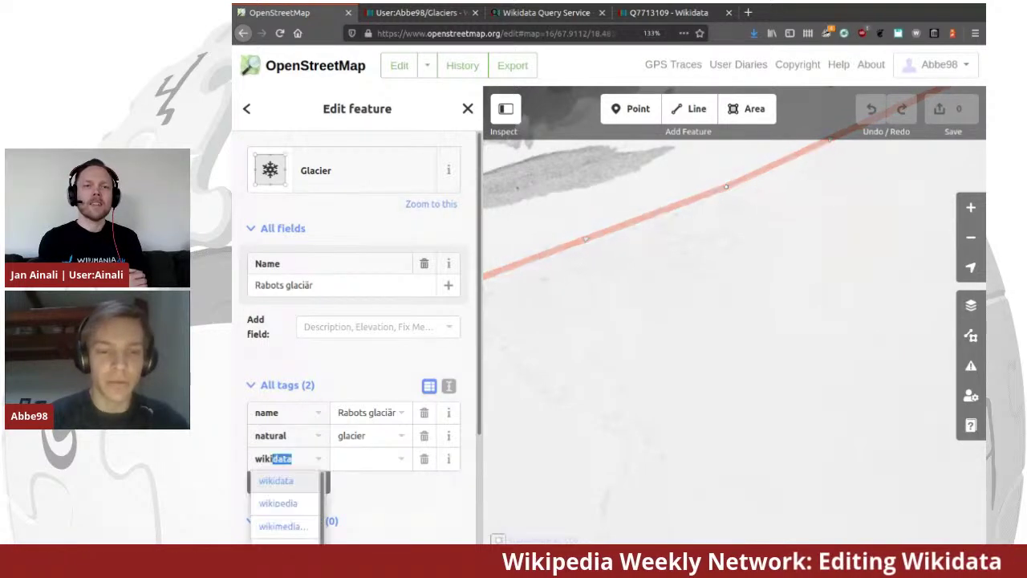
{"action": "type", "text": "data"}
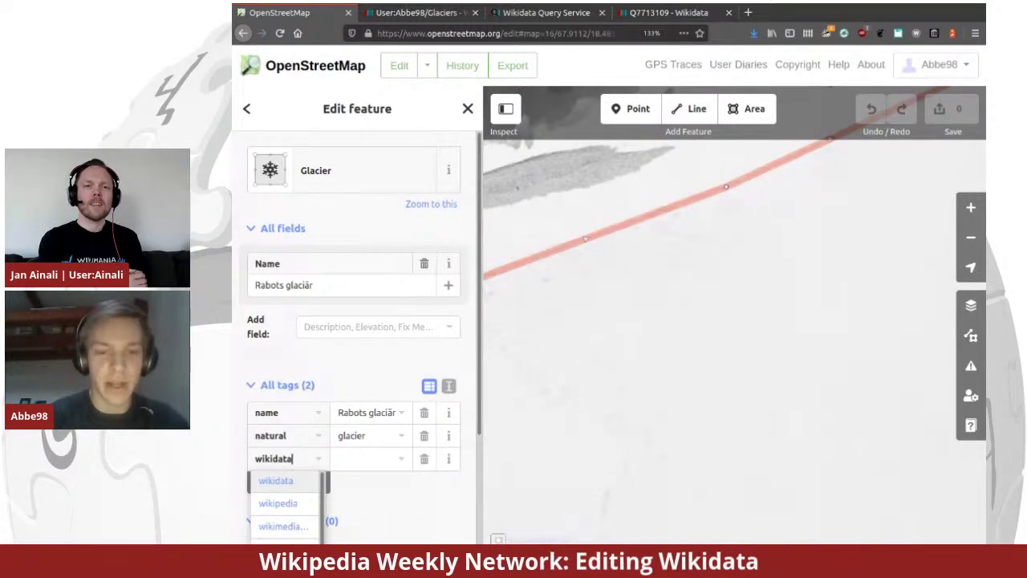
{"action": "key", "text": "Tab"}
{"action": "scroll", "coordinate": [357, 321], "scroll_direction": "down", "scroll_amount": 1}
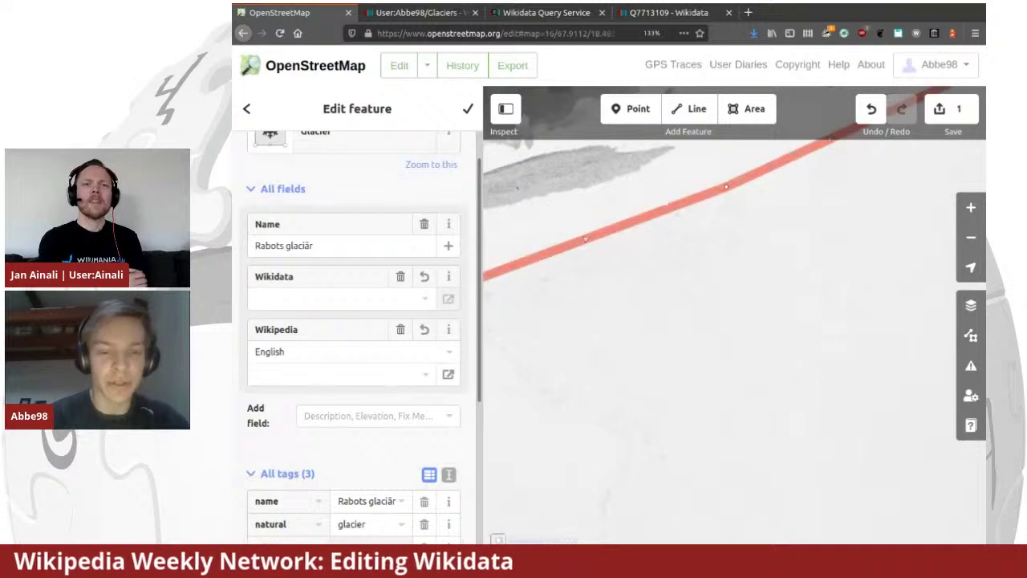
{"action": "key", "text": "ctrl+v"}
{"action": "scroll", "coordinate": [357, 321], "scroll_direction": "down", "scroll_amount": 5}
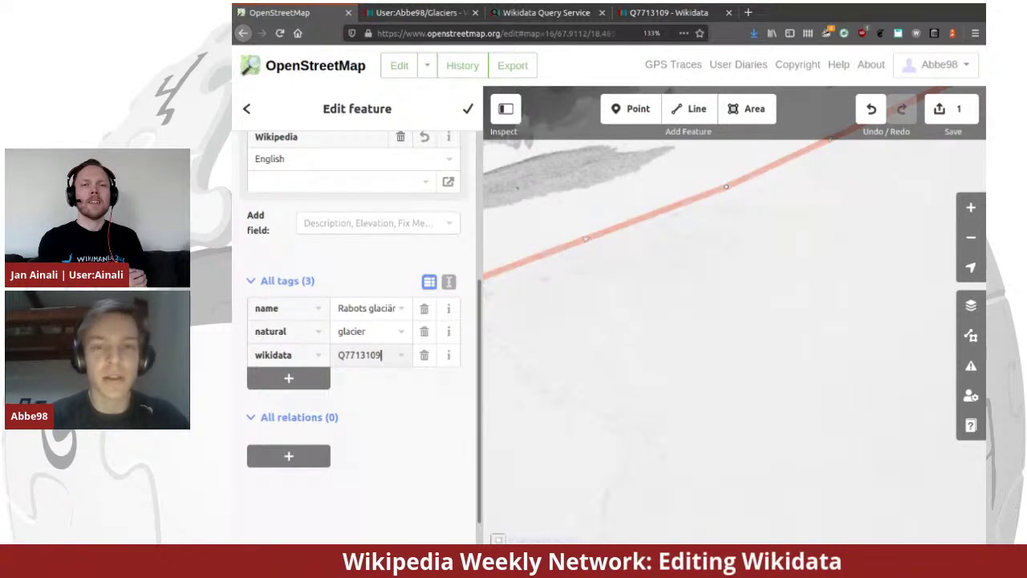
{"action": "key", "text": "Return"}
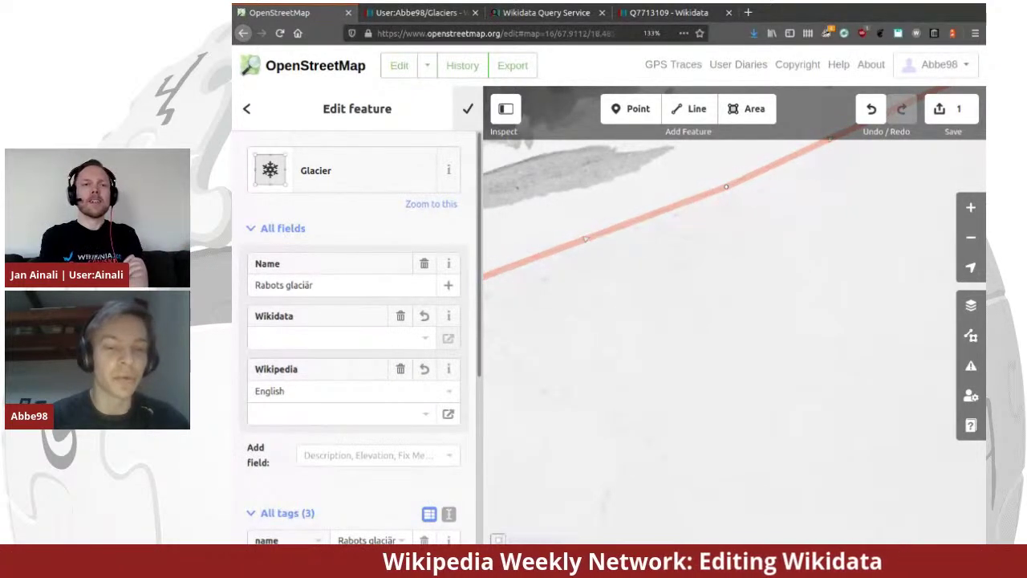
{"action": "key", "text": "Escape"}
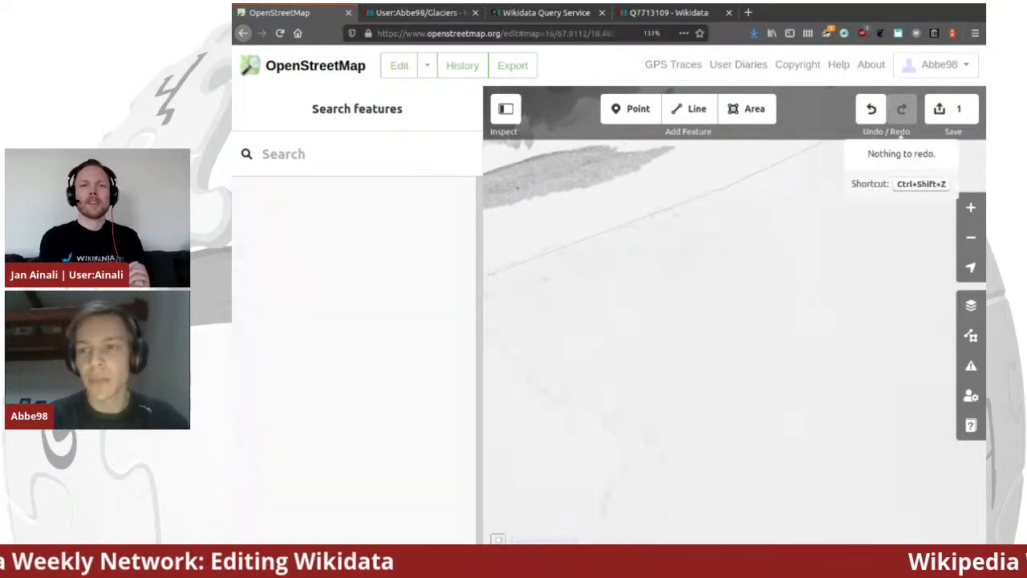
{"action": "left_click", "coordinate": [949, 109]}
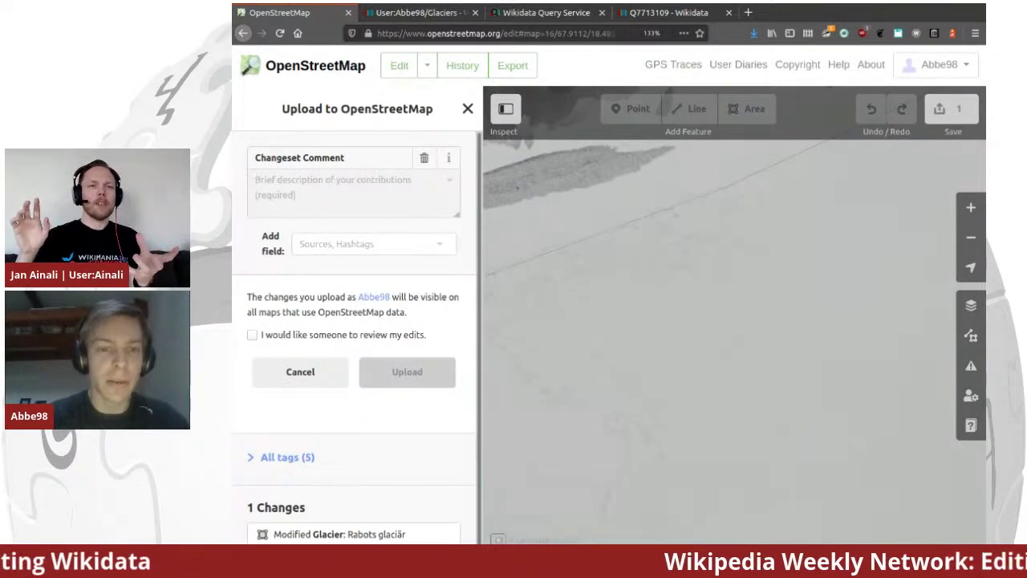
{"action": "left_click", "coordinate": [373, 244]}
{"action": "type", "text": "wiki"}
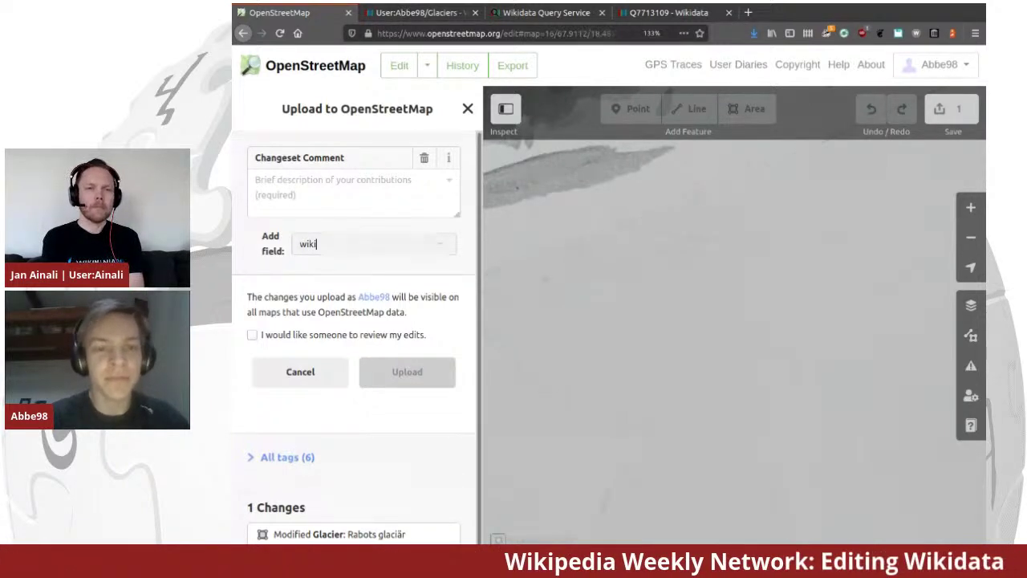
{"action": "key", "text": "ctrl+a"}
{"action": "key", "text": "BackSpace"}
Enter "wikidata item" as the changeset comment and upload the glacier edit to OpenStreetMap
{"action": "left_click", "coordinate": [265, 185]}
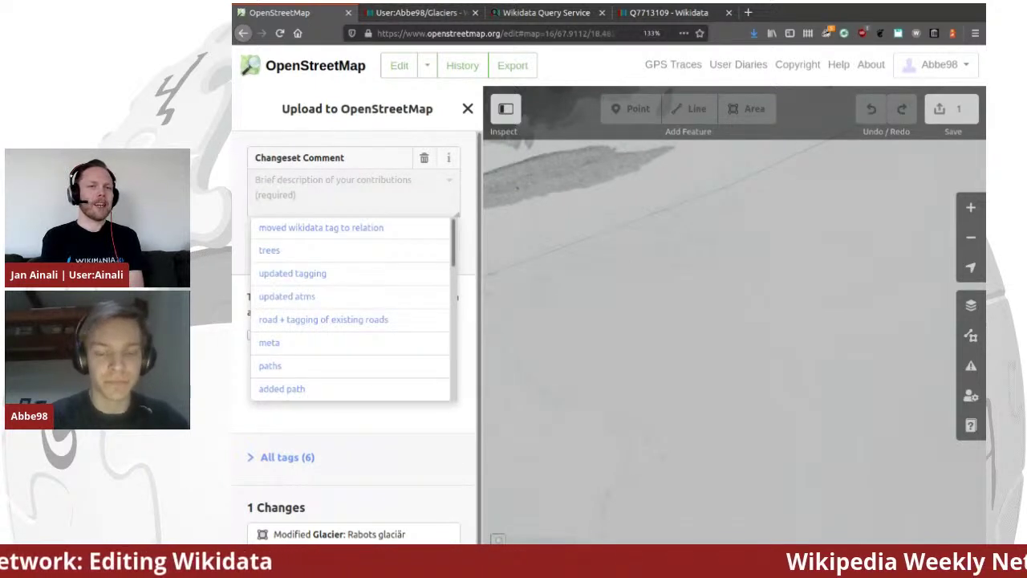
{"action": "type", "text": "wikidata item"}
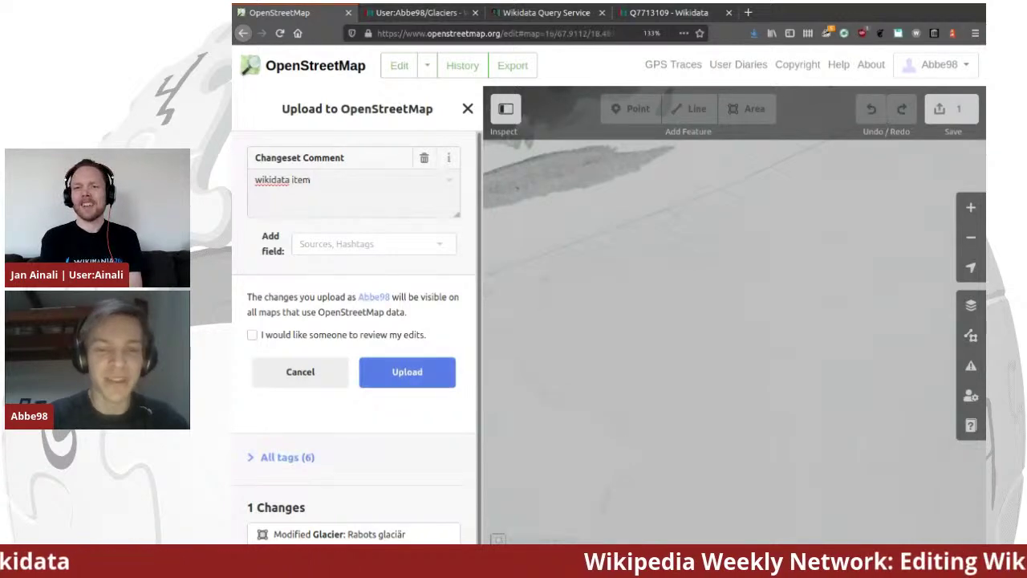
{"action": "left_click", "coordinate": [407, 371]}
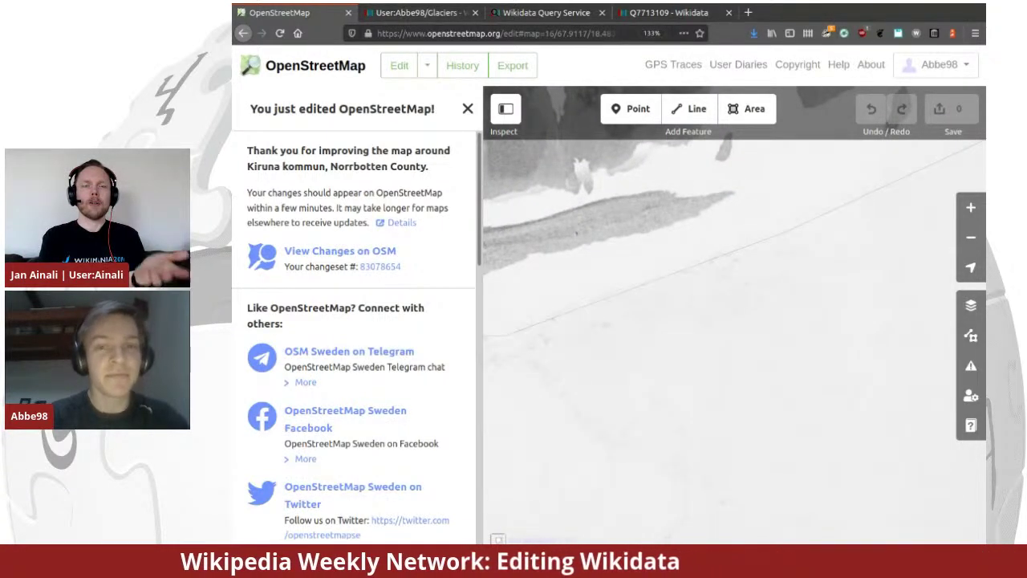
Exit the full-screen glacier map on the Wikidata Glaciers page and close the OpenStreetMap editor tab
{"action": "key", "text": "ctrl+Tab"}
{"action": "key", "text": "ctrl+Tab"}
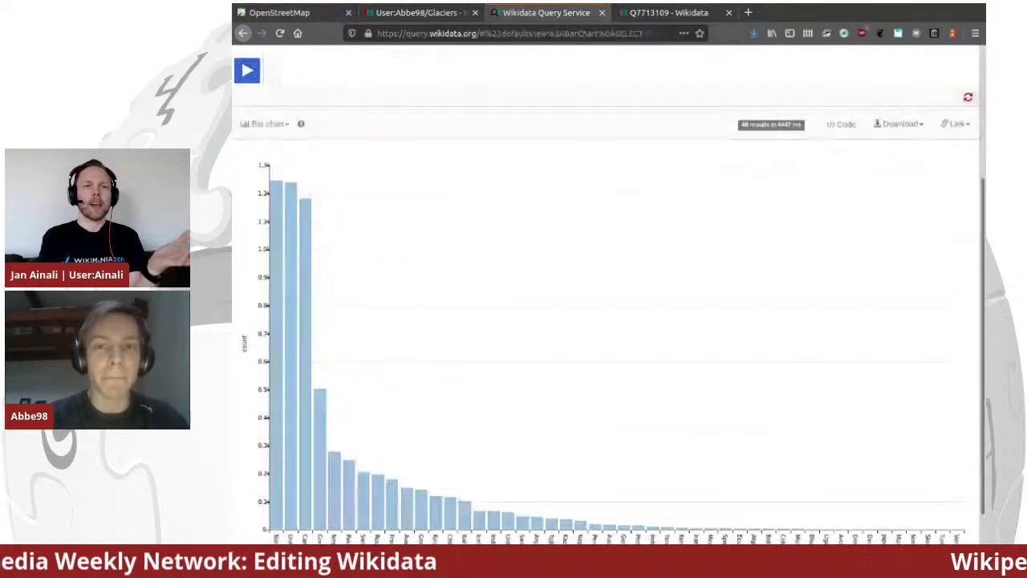
{"action": "key", "text": "ctrl+shift+Tab"}
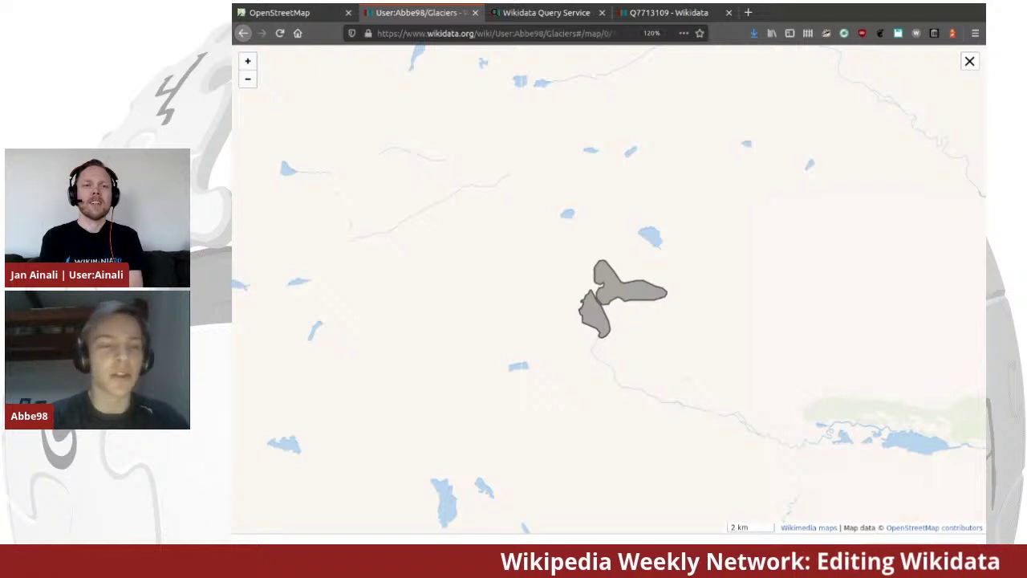
{"action": "left_click", "coordinate": [970, 61]}
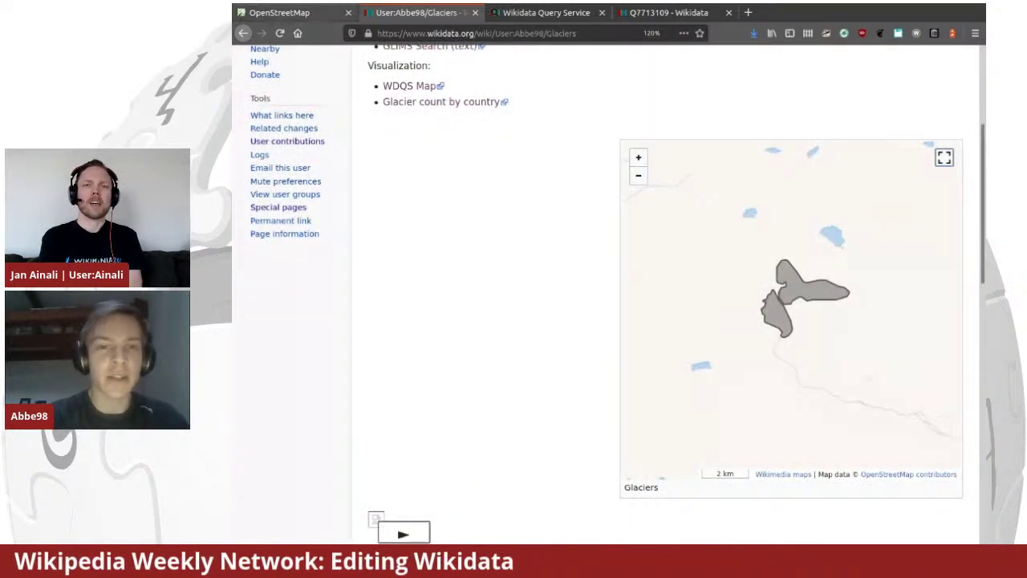
{"action": "left_click", "coordinate": [280, 12]}
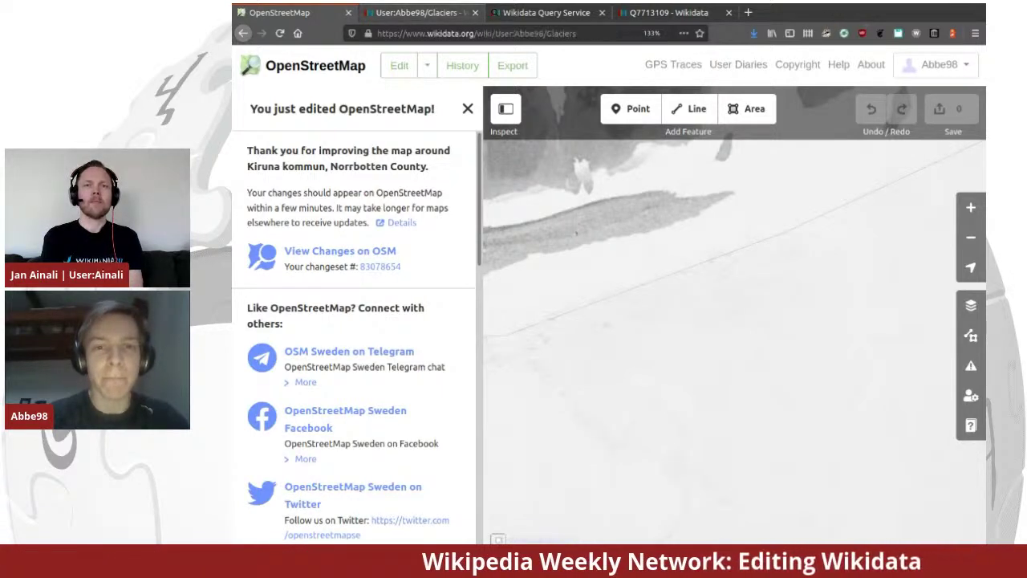
{"action": "key", "text": "ctrl+w"}
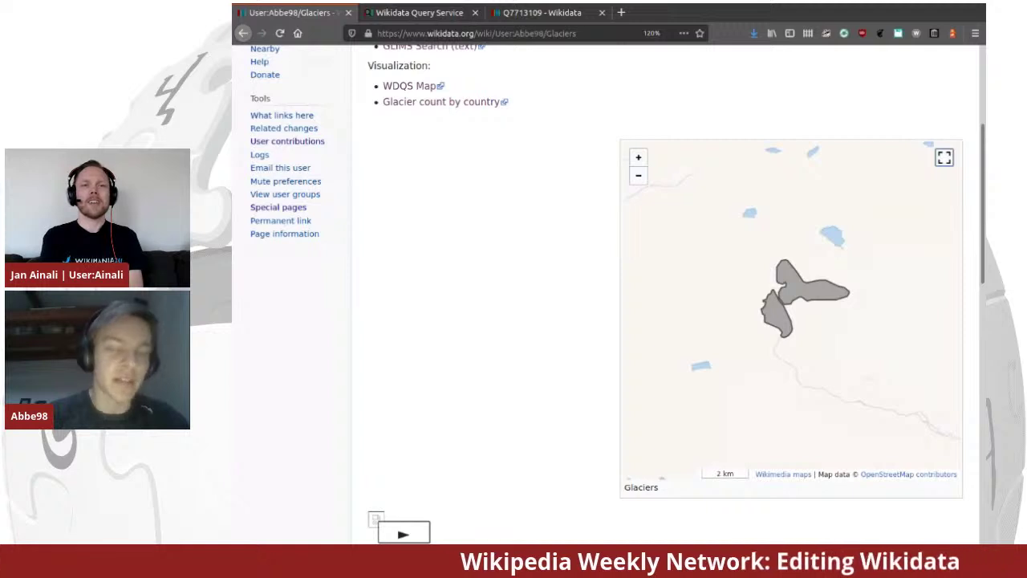
Review the query, tool and visualization links on the Glaciers page, then the glacier-count-by-country bar chart and its query
{"action": "scroll", "coordinate": [618, 278], "scroll_direction": "up", "scroll_amount": 3}
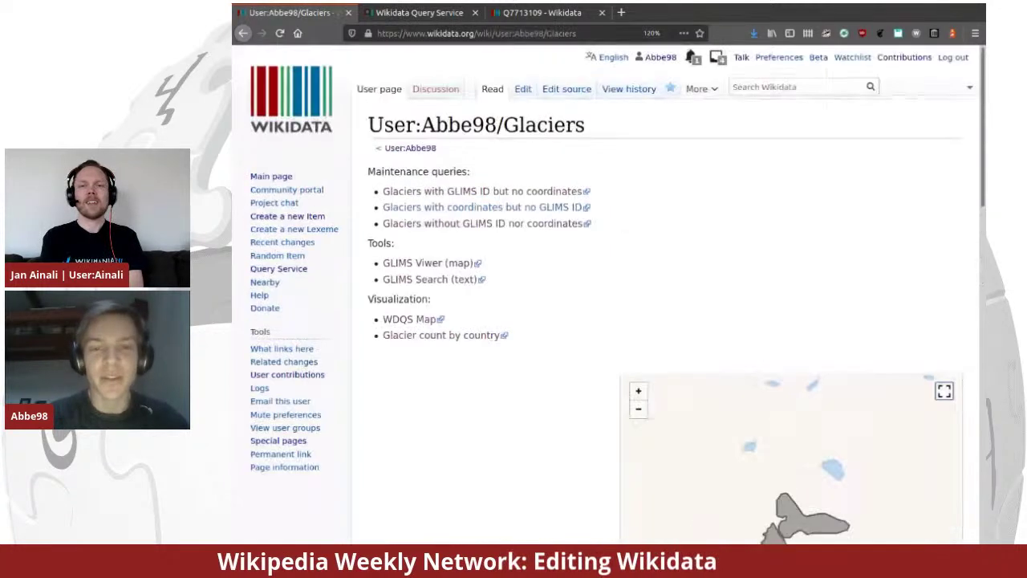
{"action": "scroll", "coordinate": [617, 279], "scroll_direction": "down", "scroll_amount": 2}
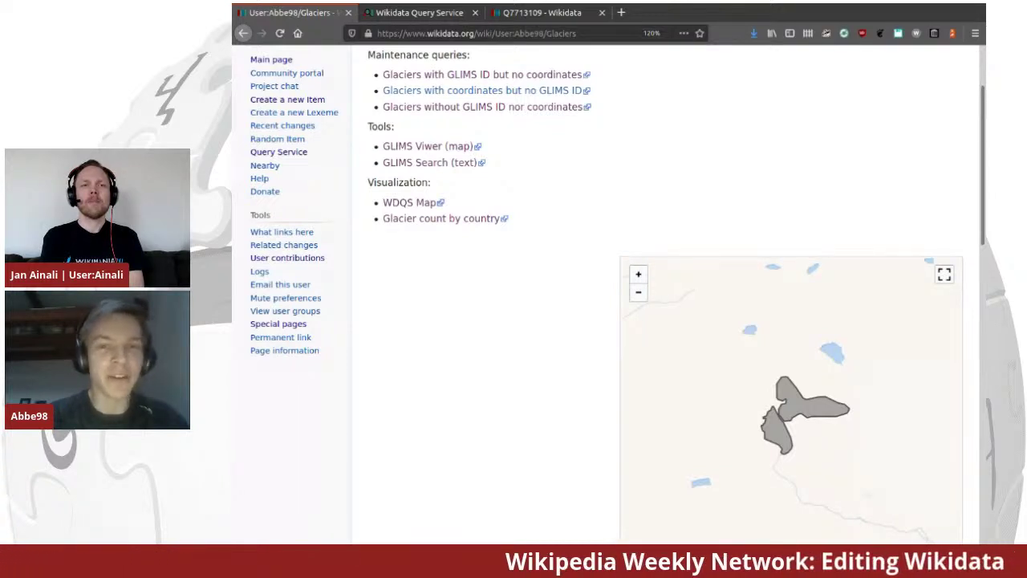
{"action": "key", "text": "ctrl+Tab"}
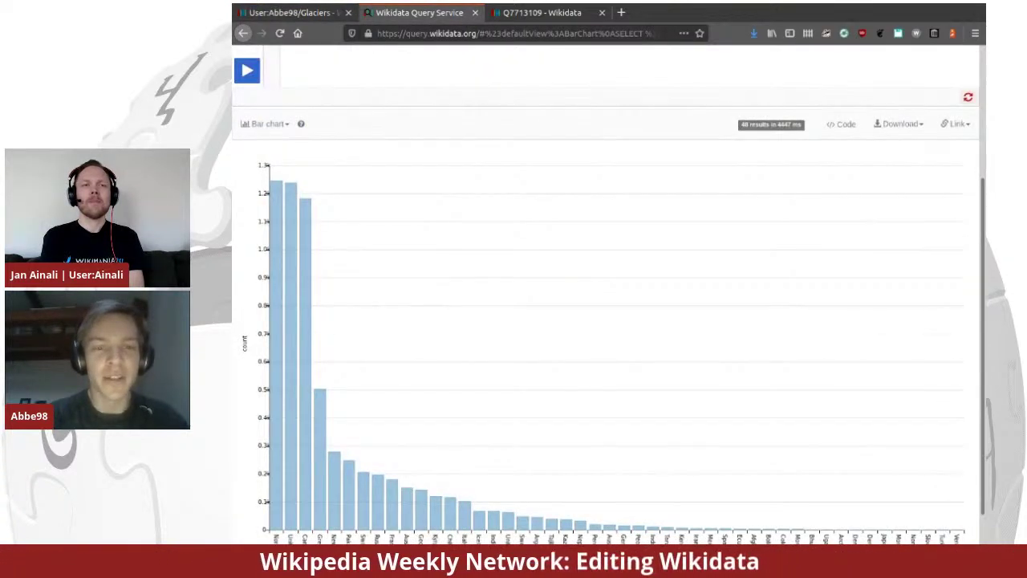
{"action": "scroll", "coordinate": [606, 321], "scroll_direction": "down", "scroll_amount": 2}
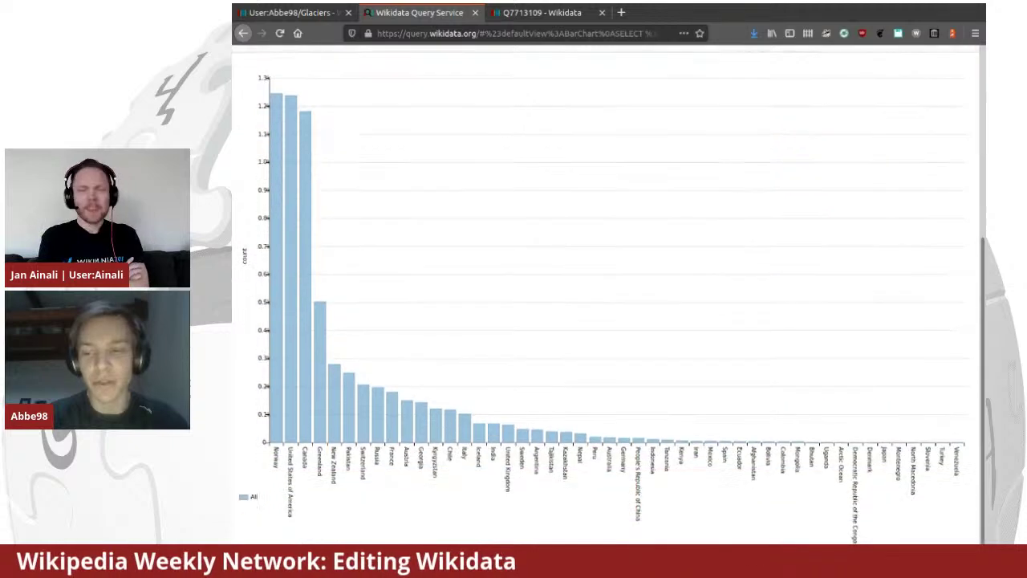
{"action": "scroll", "coordinate": [606, 321], "scroll_direction": "up", "scroll_amount": 6}
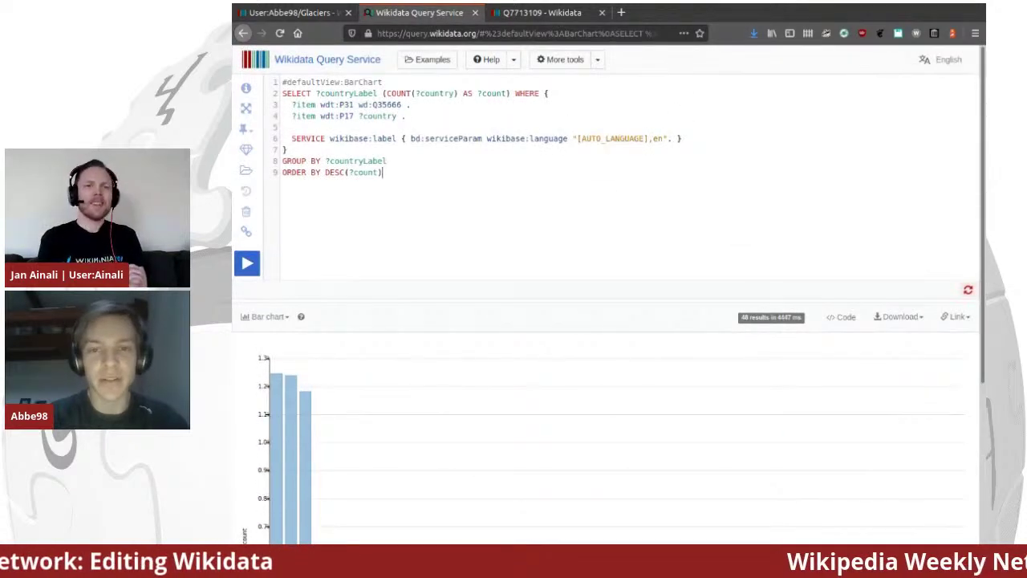